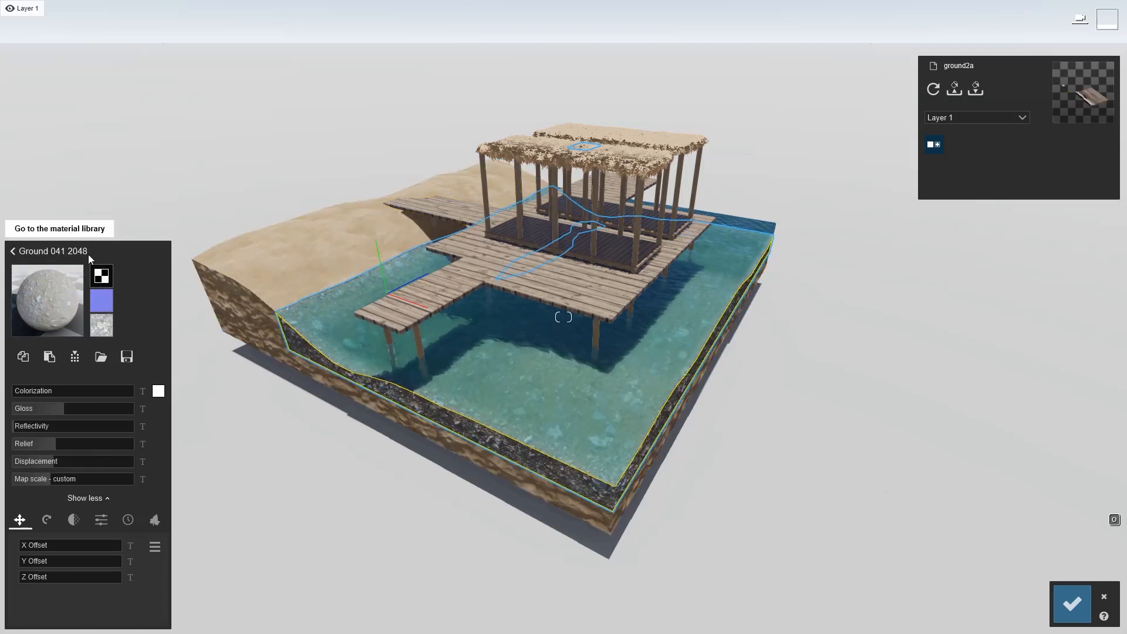
Select the water surface and raise its Foam setting
left_click(493, 411)
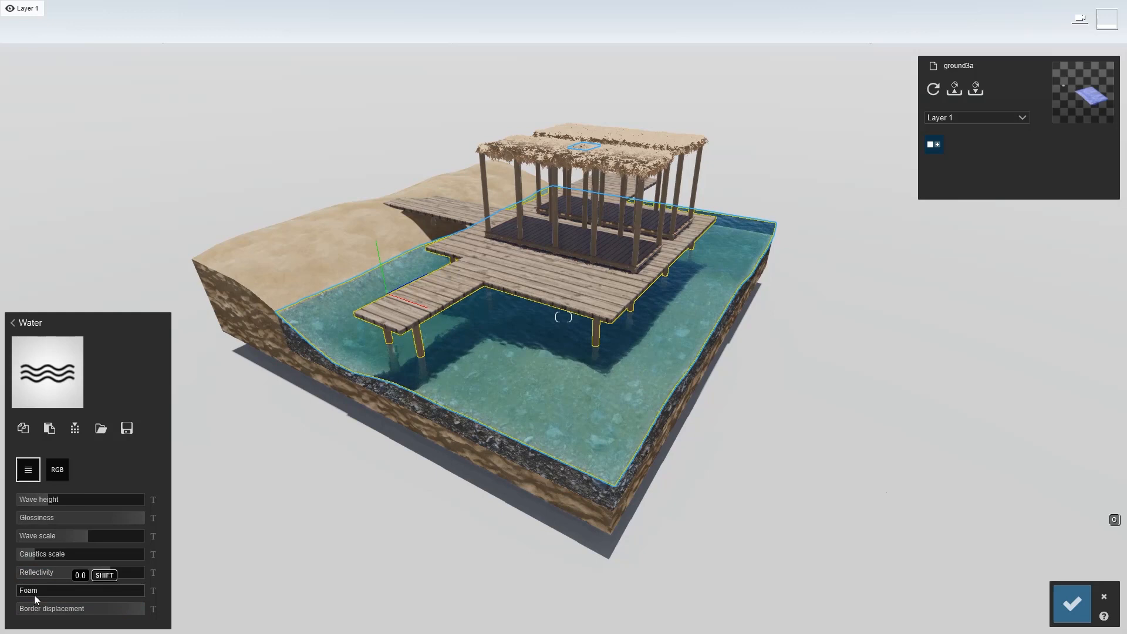
left_click_drag(31, 590, 46, 588)
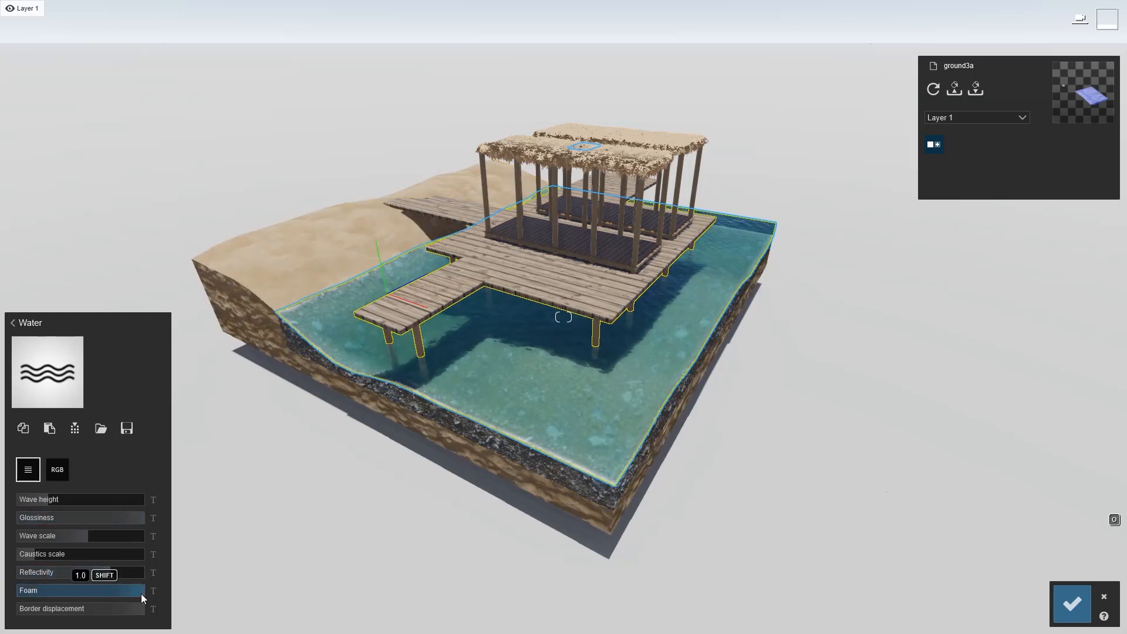
left_click_drag(141, 593, 172, 594)
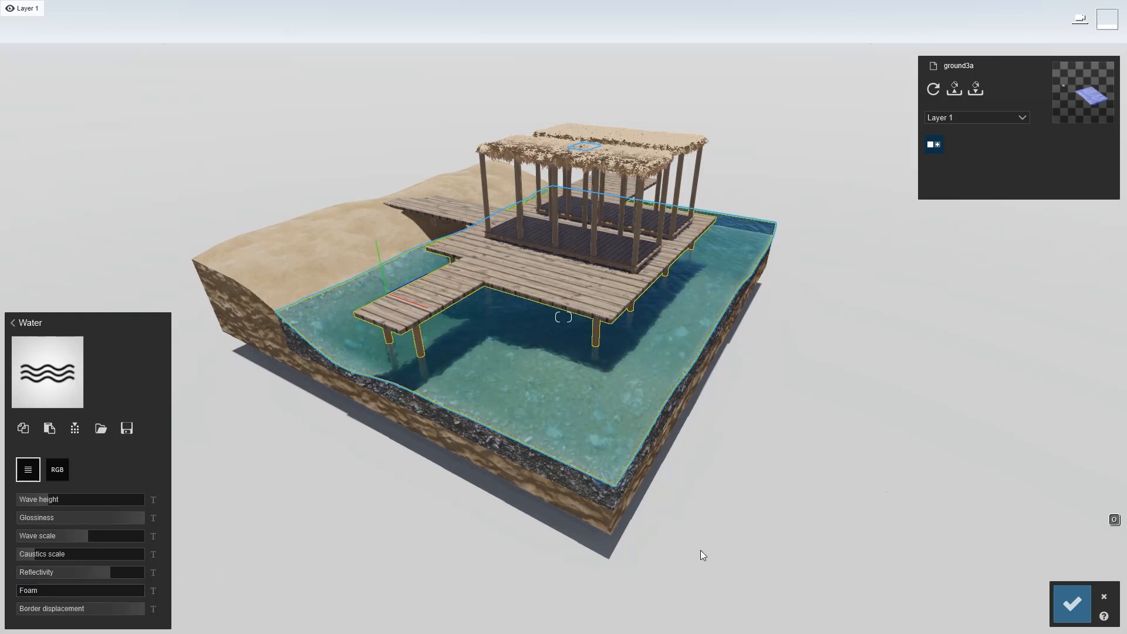
Open the water's material library, close it, and cancel the material changes since the last selection
mouse_move(718, 524)
right_mouse_down()
mouse_move(720, 411)
mouse_move(717, 530)
right_mouse_up()
key("w")
key("s")
right_click_drag(505, 453, 510, 430)
key("s")
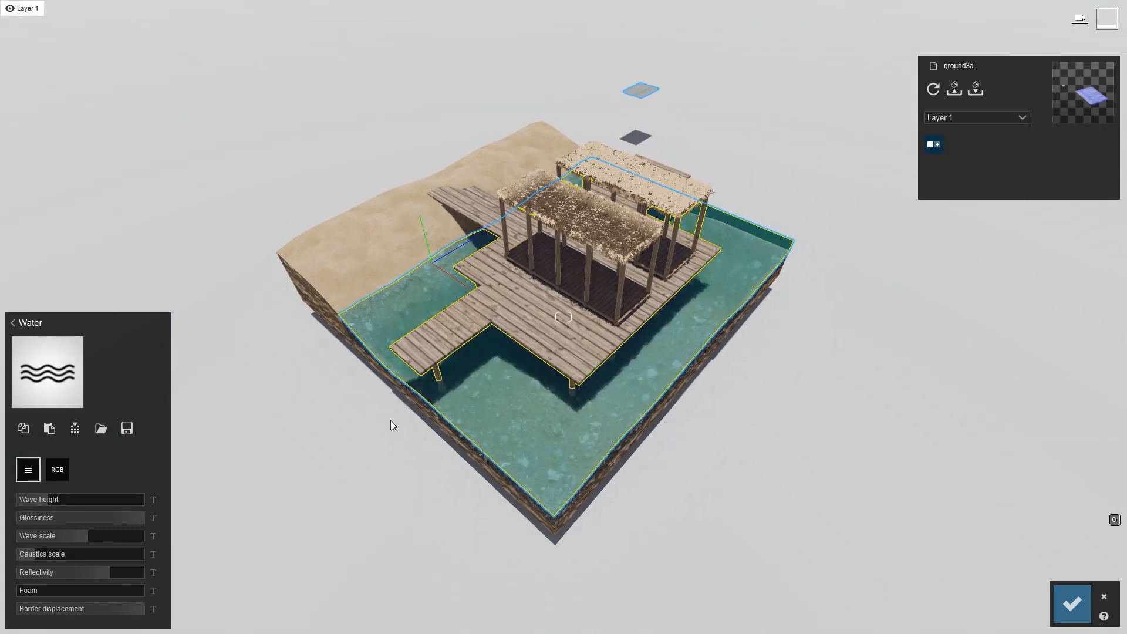
key("w")
right_click_drag(495, 431, 499, 357)
key("s")
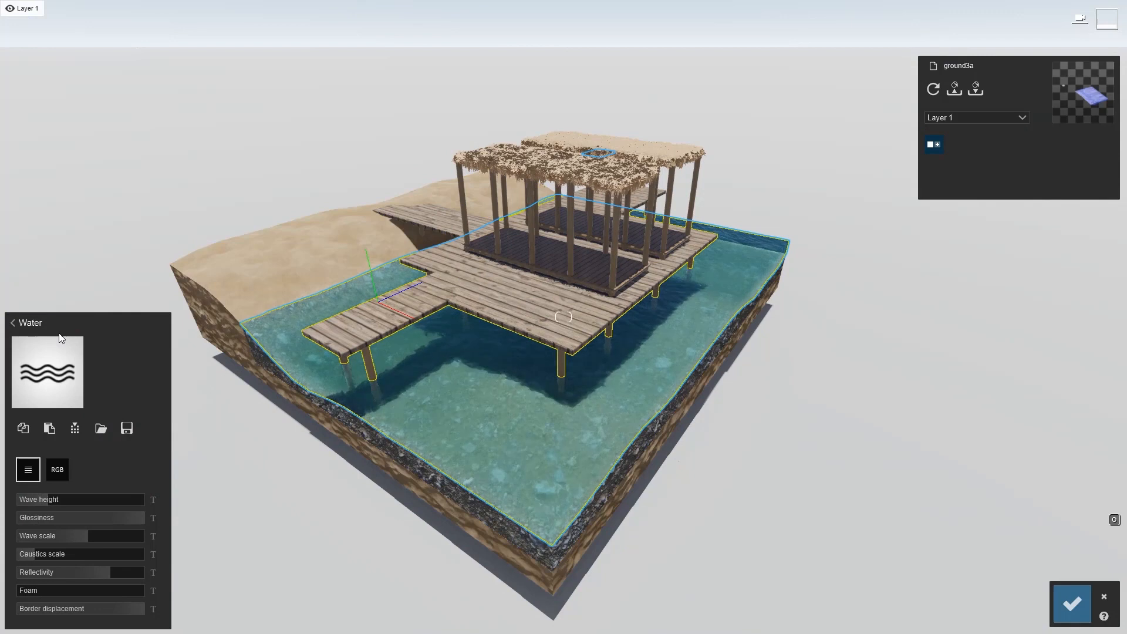
left_click(53, 358)
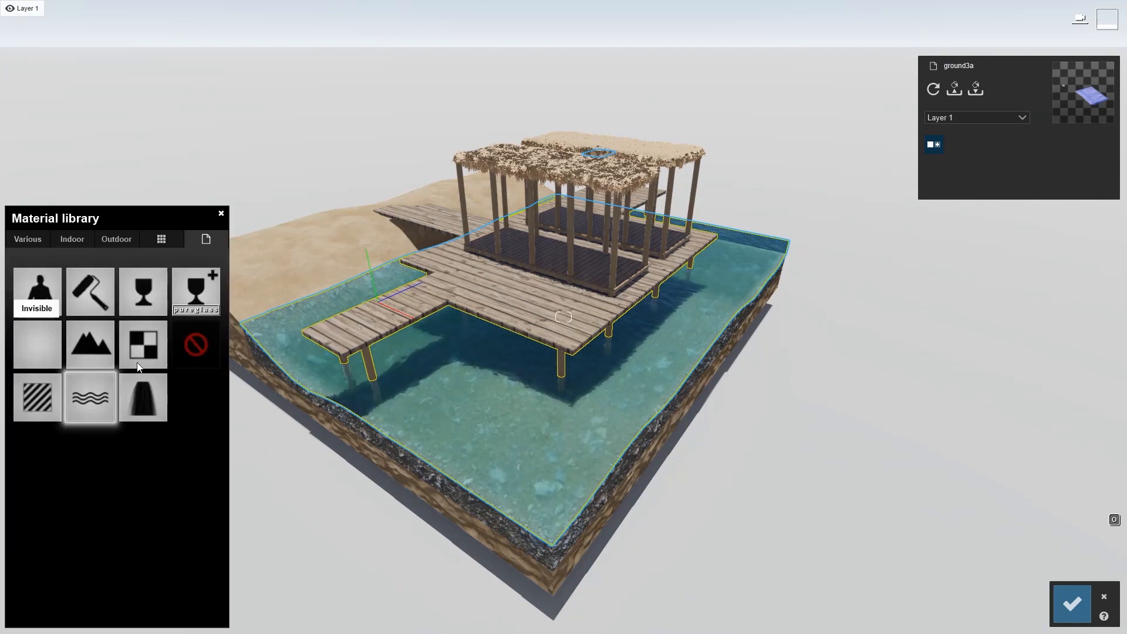
left_click(221, 214)
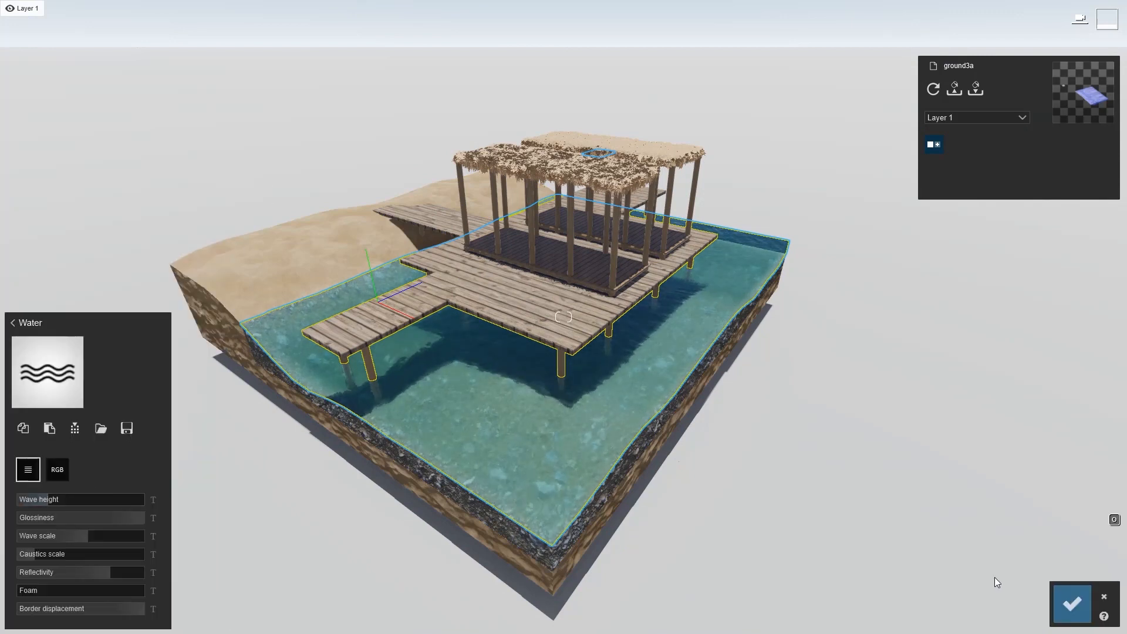
left_click(1104, 596)
Place a clip plane from the Utilities library across the scene and rotate its orientation
left_click(36, 539)
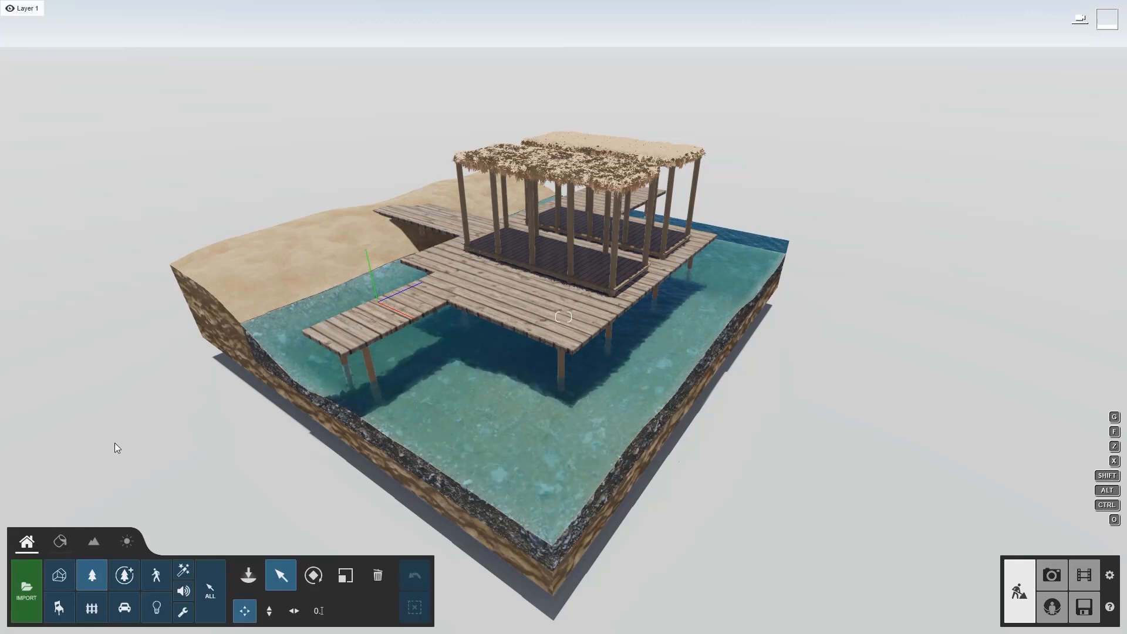
left_click(187, 611)
left_click(247, 576)
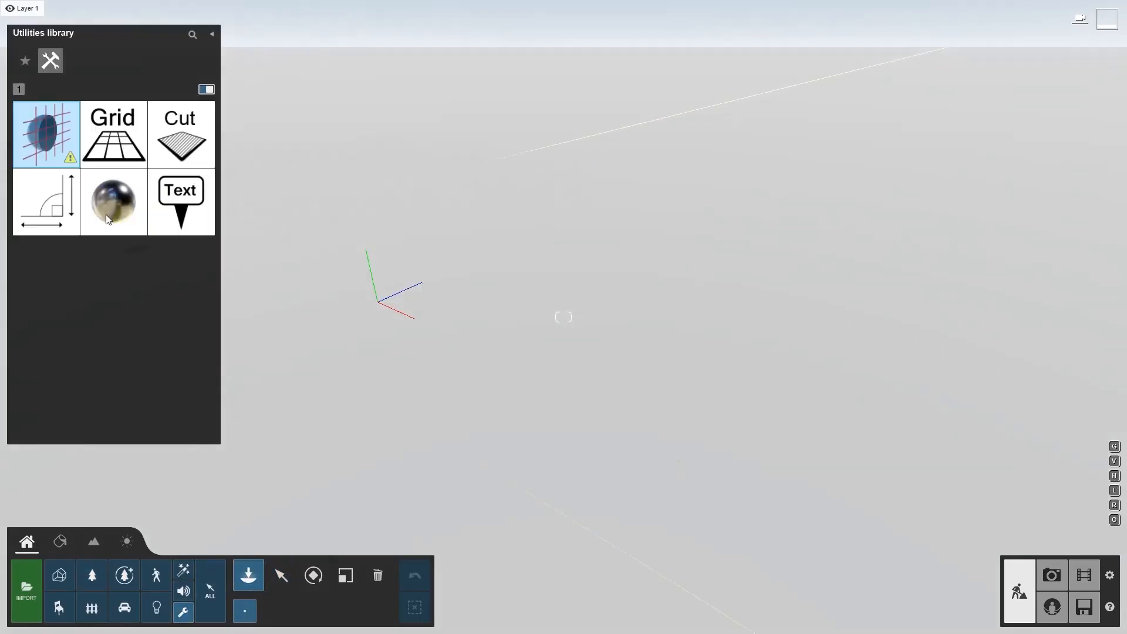
left_click(43, 142)
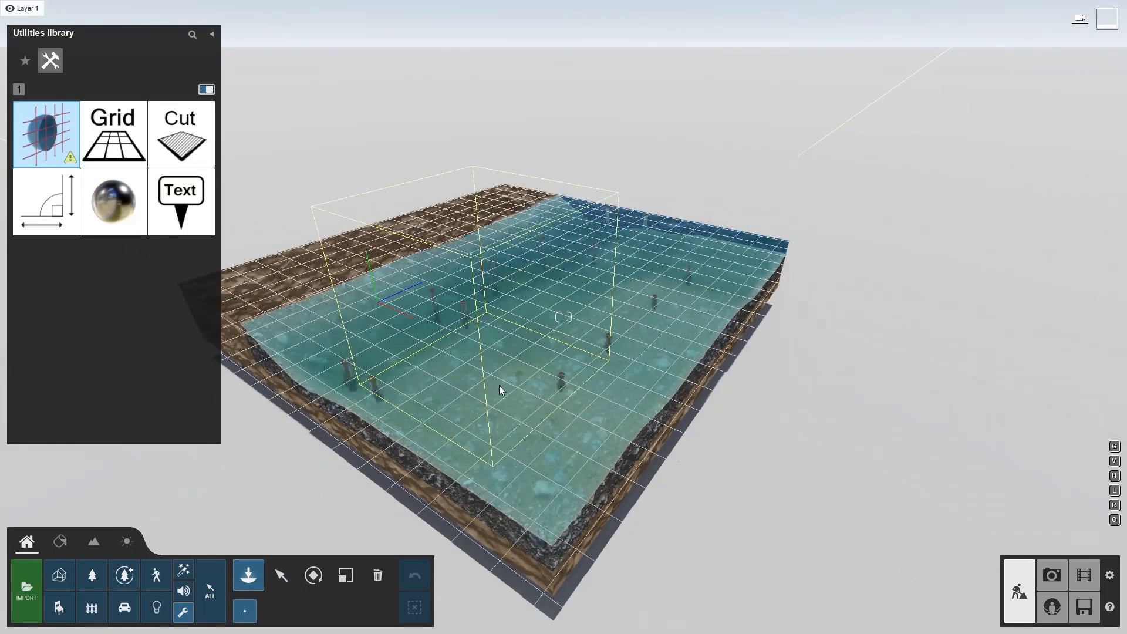
left_click(422, 462)
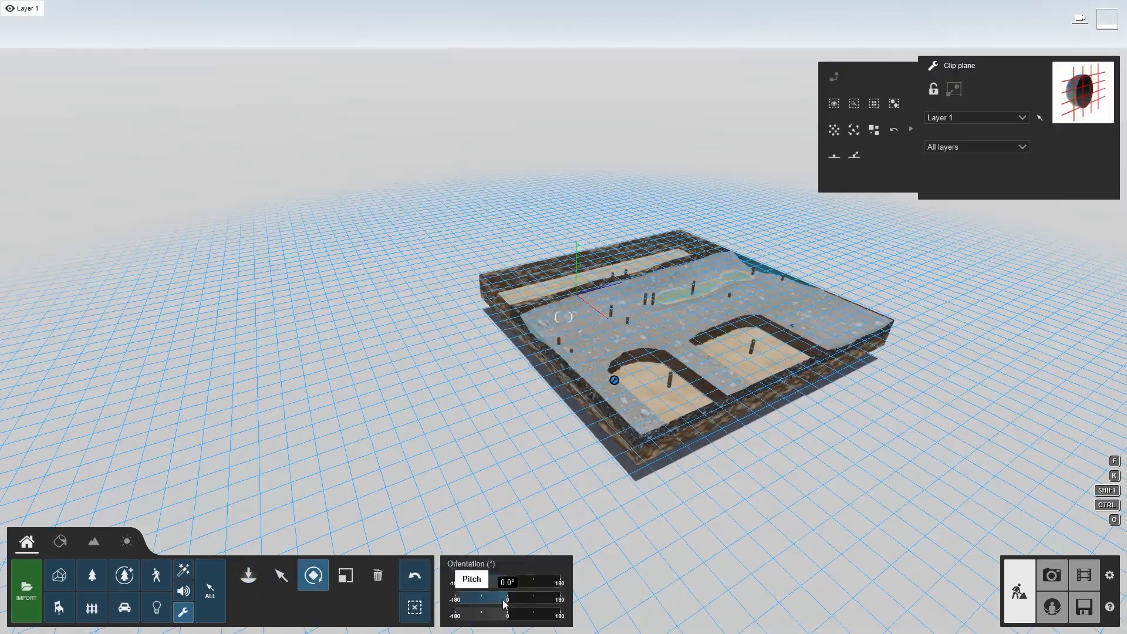
left_click_drag(503, 600, 533, 599)
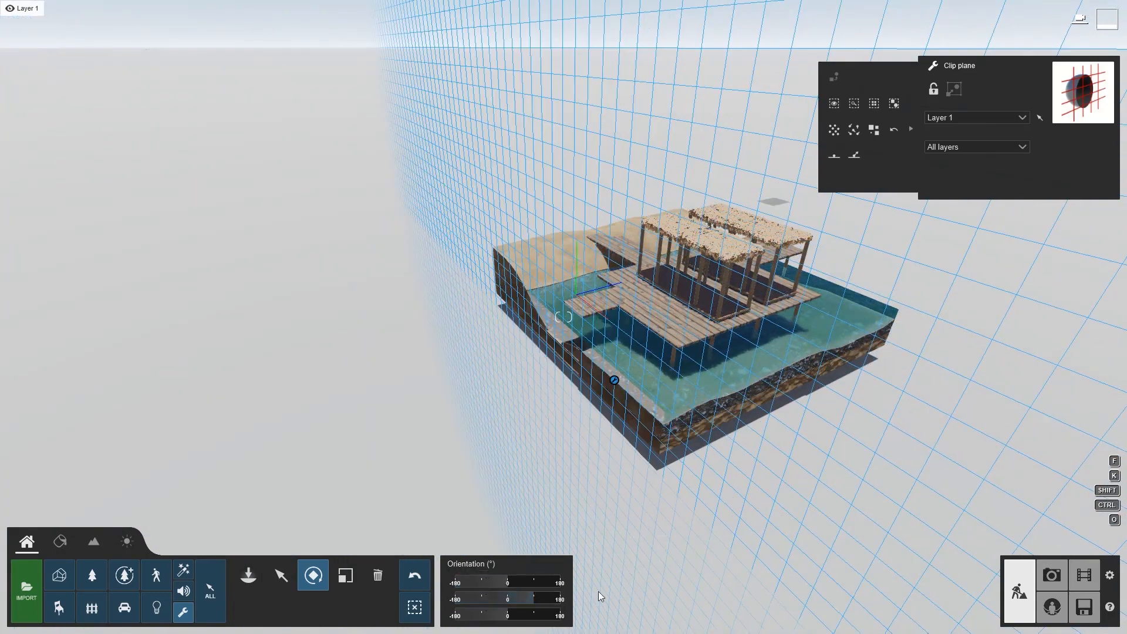
Open the material editor and select the water surface in the clipped view
left_click(287, 578)
key("w")
right_click_drag(564, 317, 563, 270)
key("s")
right_click_drag(410, 464, 488, 495)
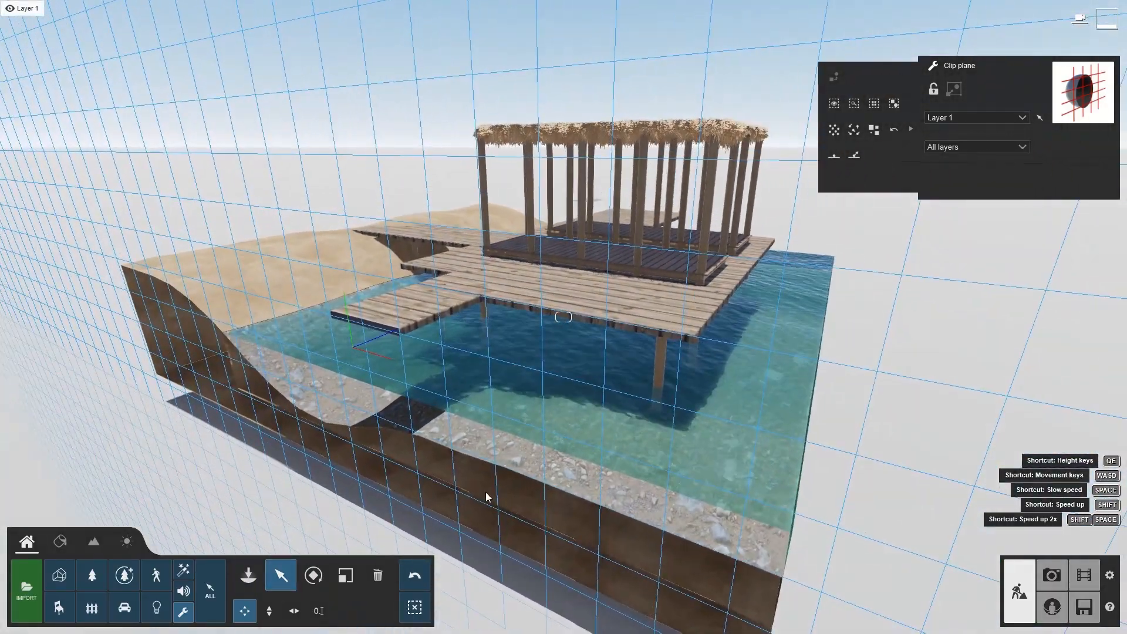
left_click(54, 546)
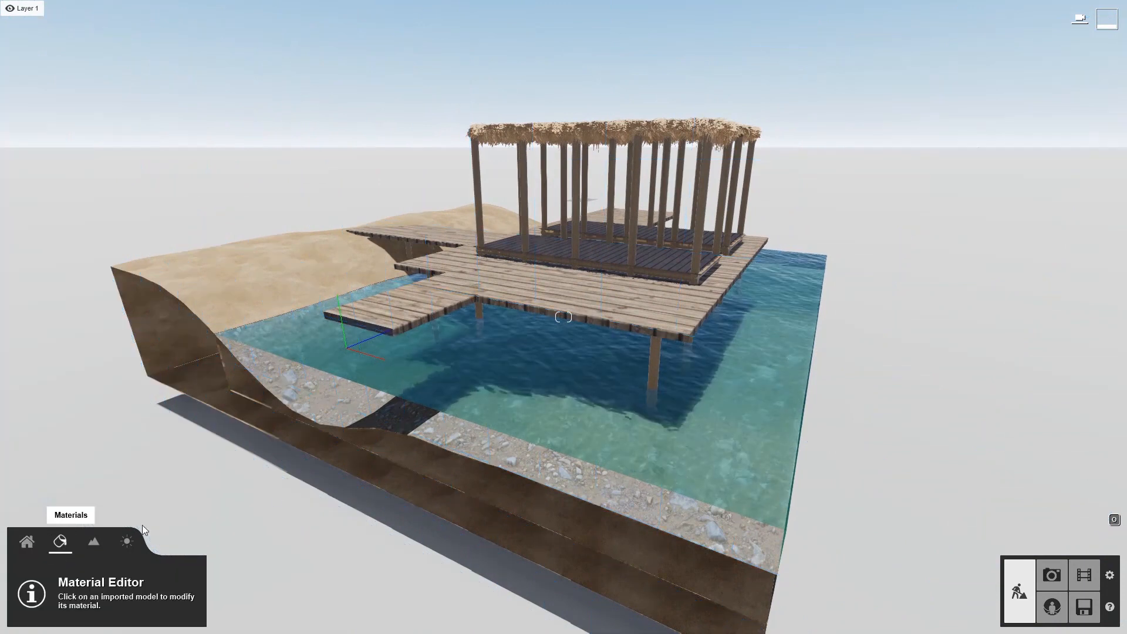
left_click(492, 411)
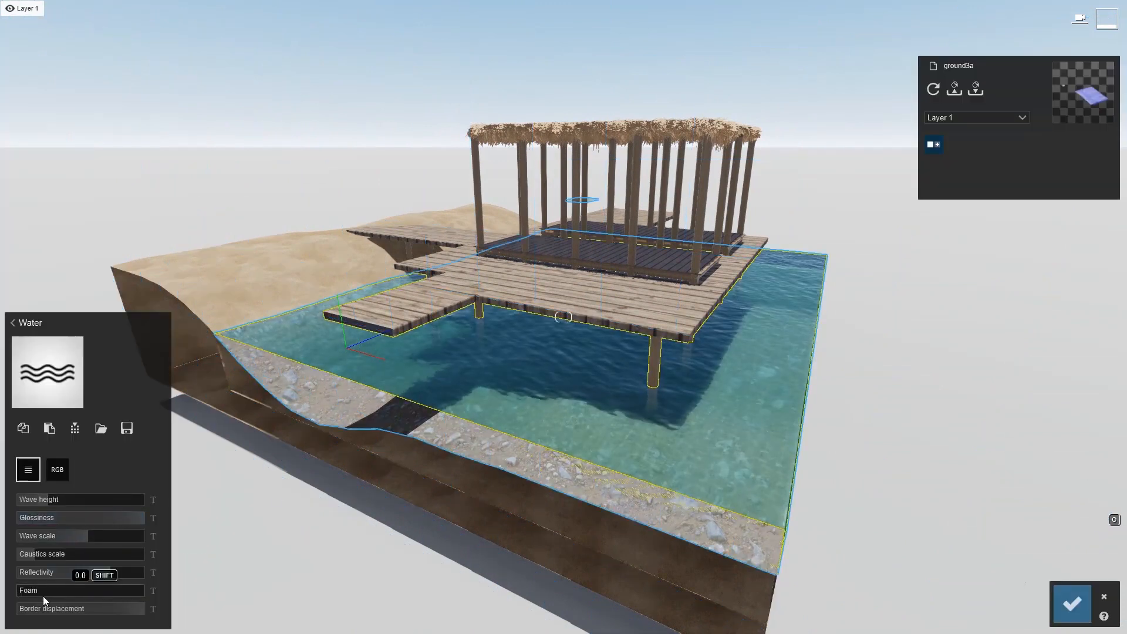
Fly the camera around the clipped section to inspect the water and terrain cut, then leave the material editor
key("w")
right_click_drag(294, 499, 106, 550)
key("w")
key("s")
key("w")
key("shift+s")
key("w")
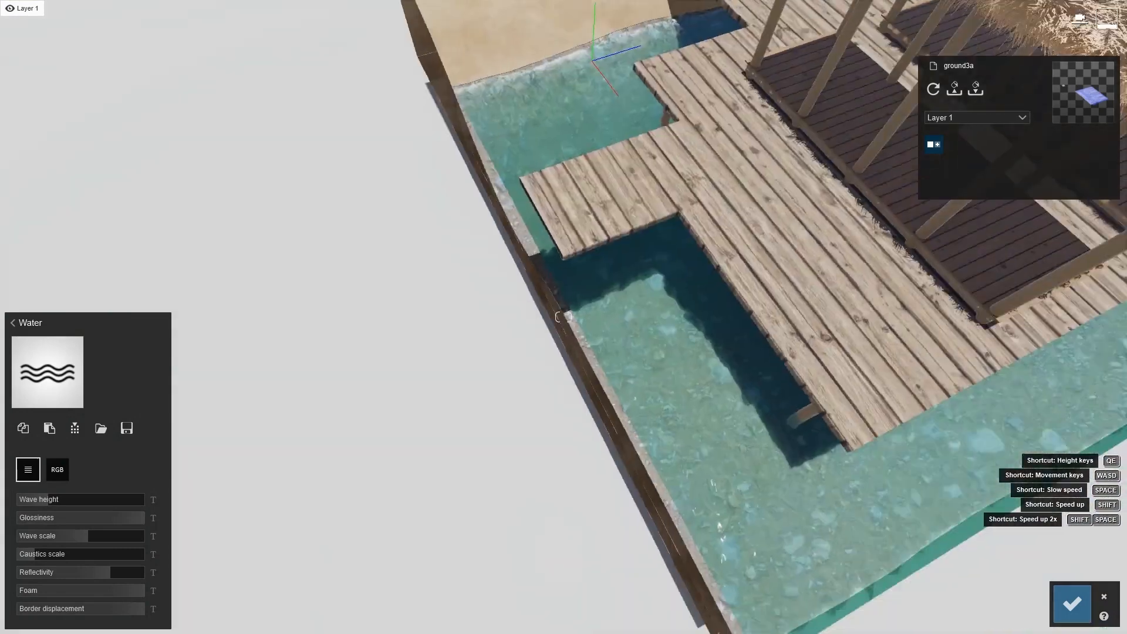
key("w")
right_click_drag(564, 317, 635, 308)
key("s")
key("s")
key("w")
key("w")
key("w")
key("s")
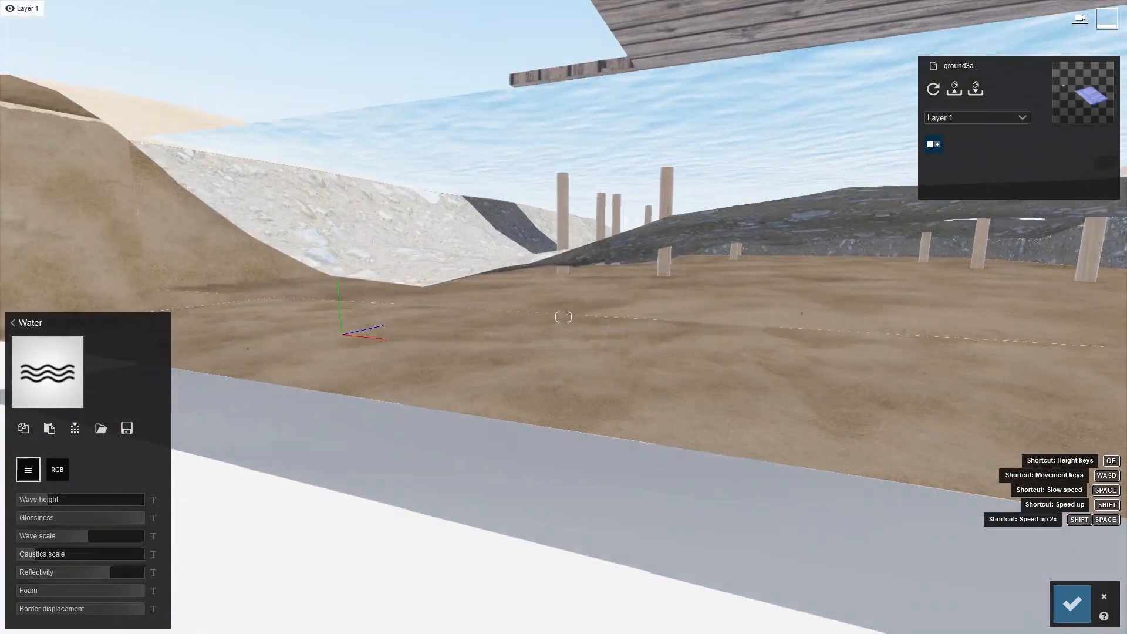
key("s")
right_click_drag(564, 317, 572, 464)
key("q")
key("s")
key("w")
key("q")
key("s")
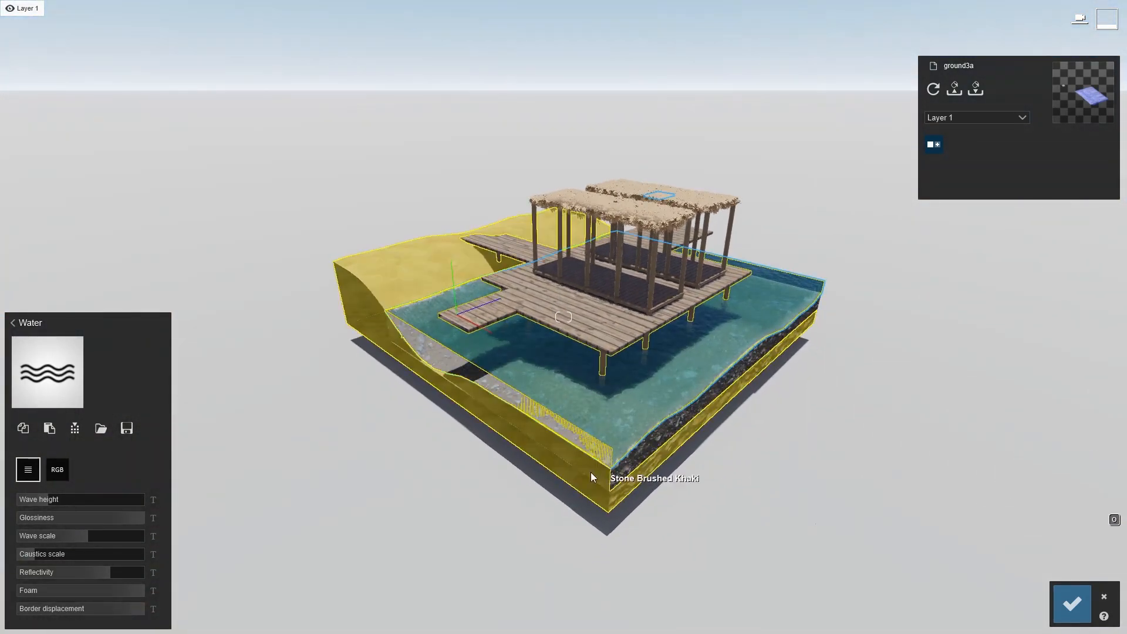
left_click(1105, 596)
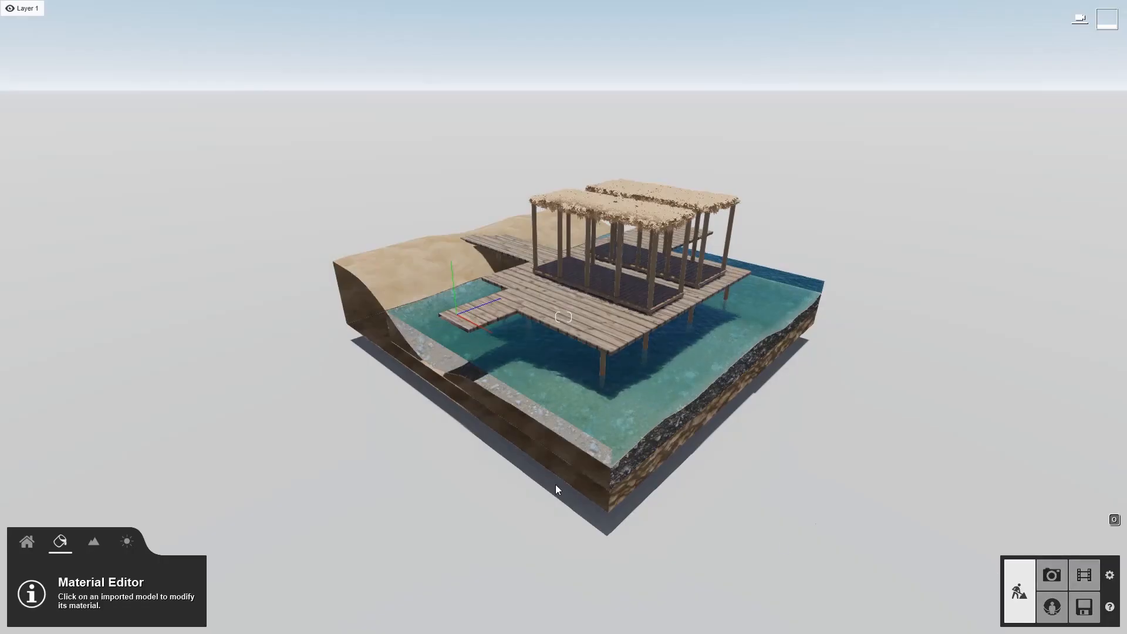
Select and delete the clip plane
left_click(39, 539)
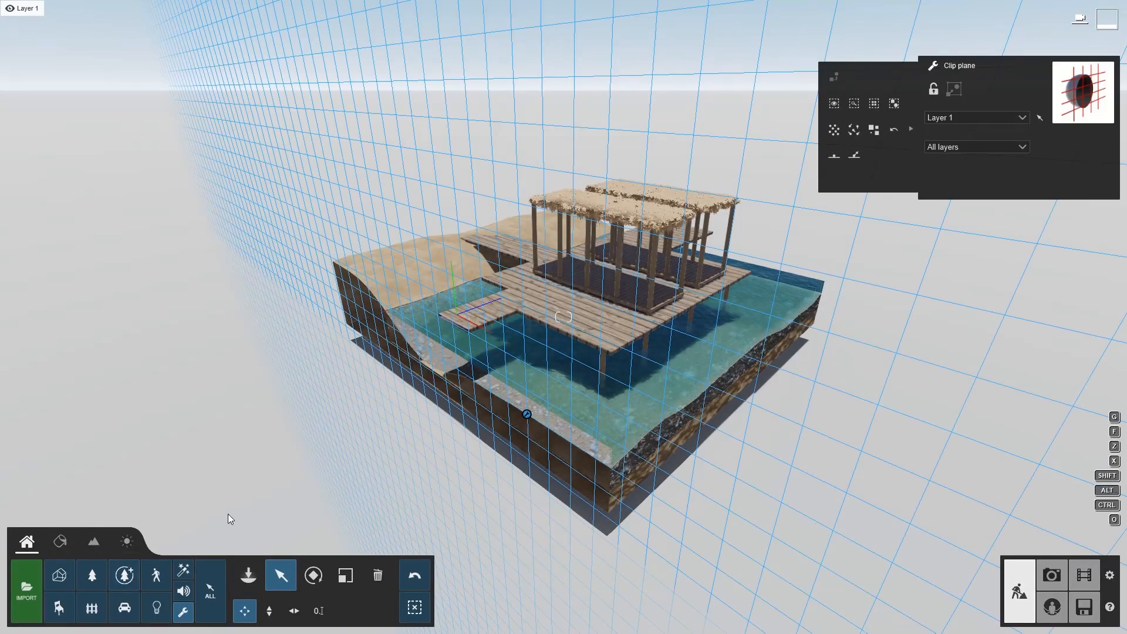
left_click(379, 575)
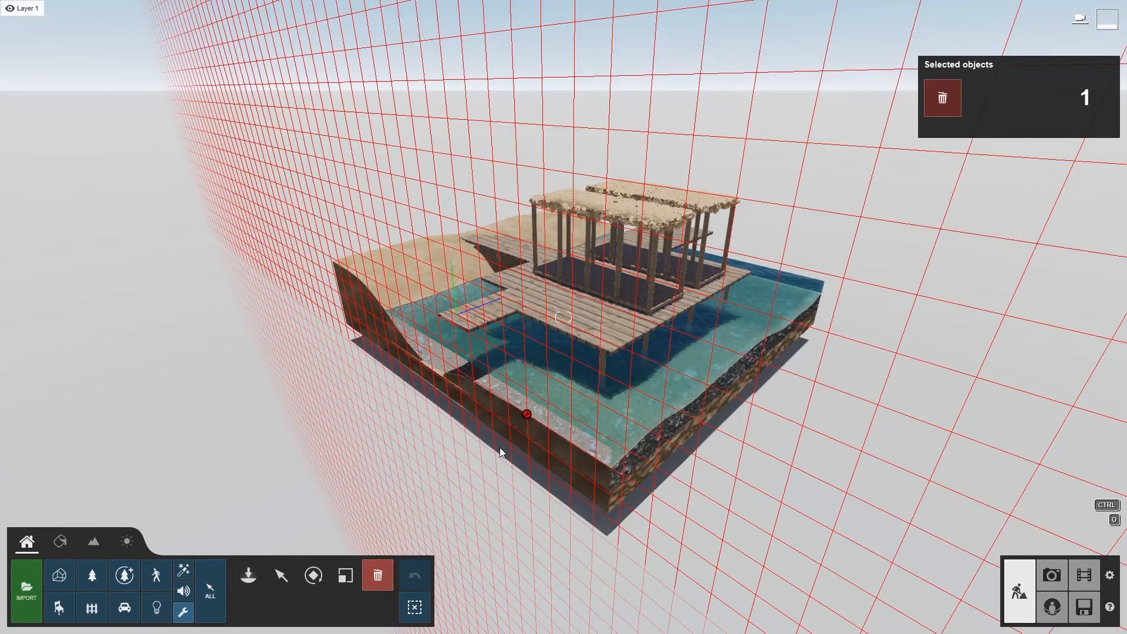
left_click(945, 88)
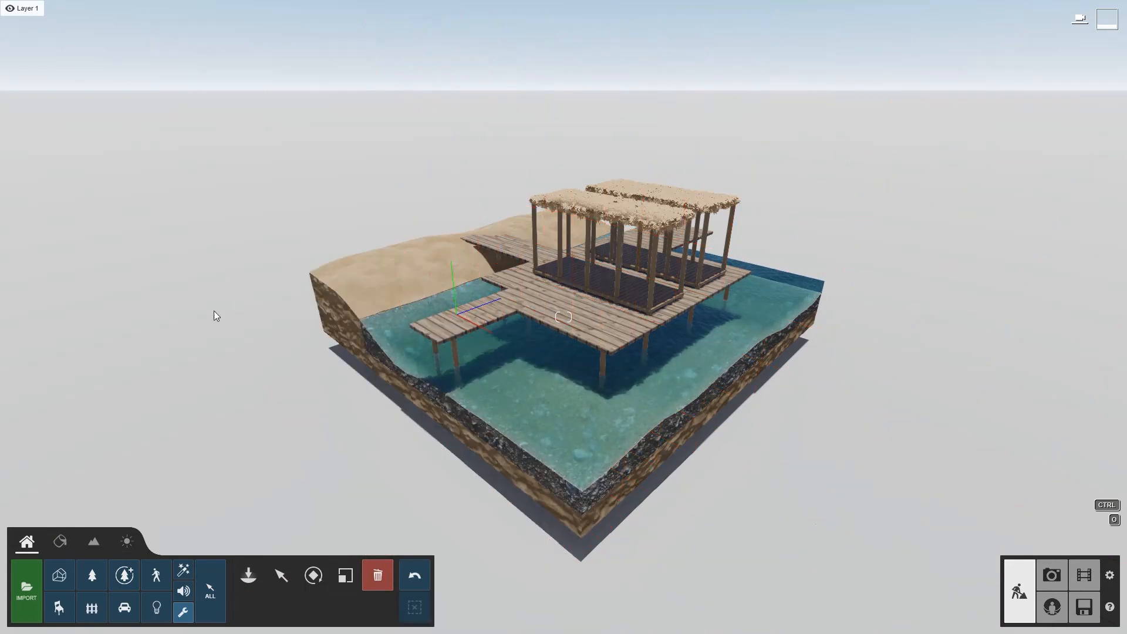
Inspect the materials assigned to the posts and deck floors in the material editor
right_click_drag(350, 358, 305, 346)
scroll(306, 346, "up", 3)
scroll(267, 522, "down", 2)
left_click(281, 572)
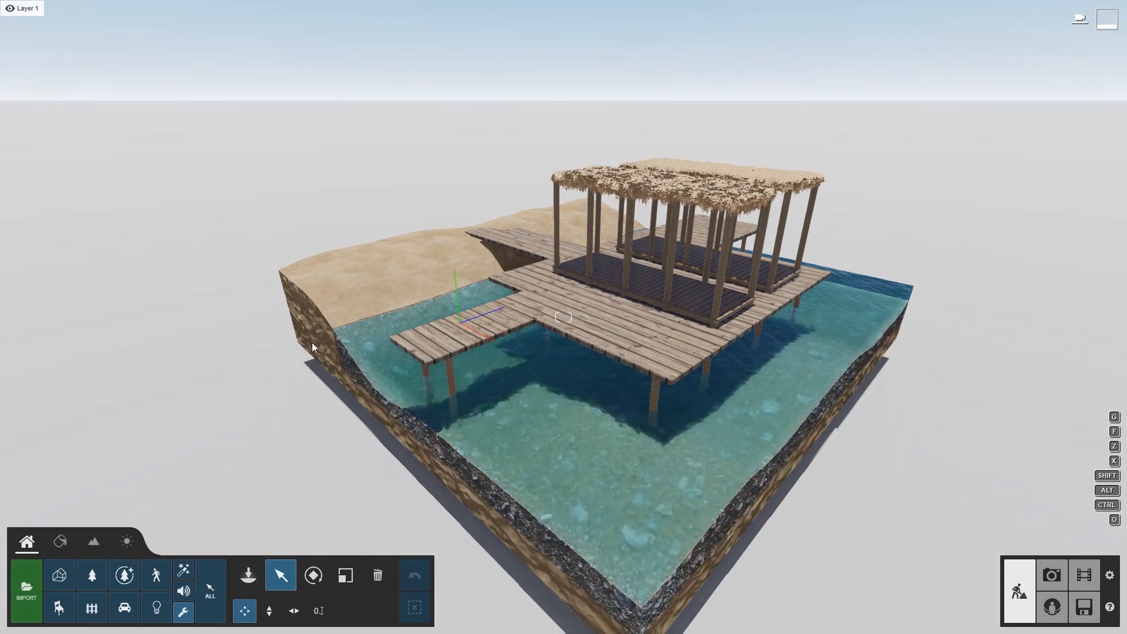
right_click_drag(346, 344, 364, 301)
left_click(79, 545)
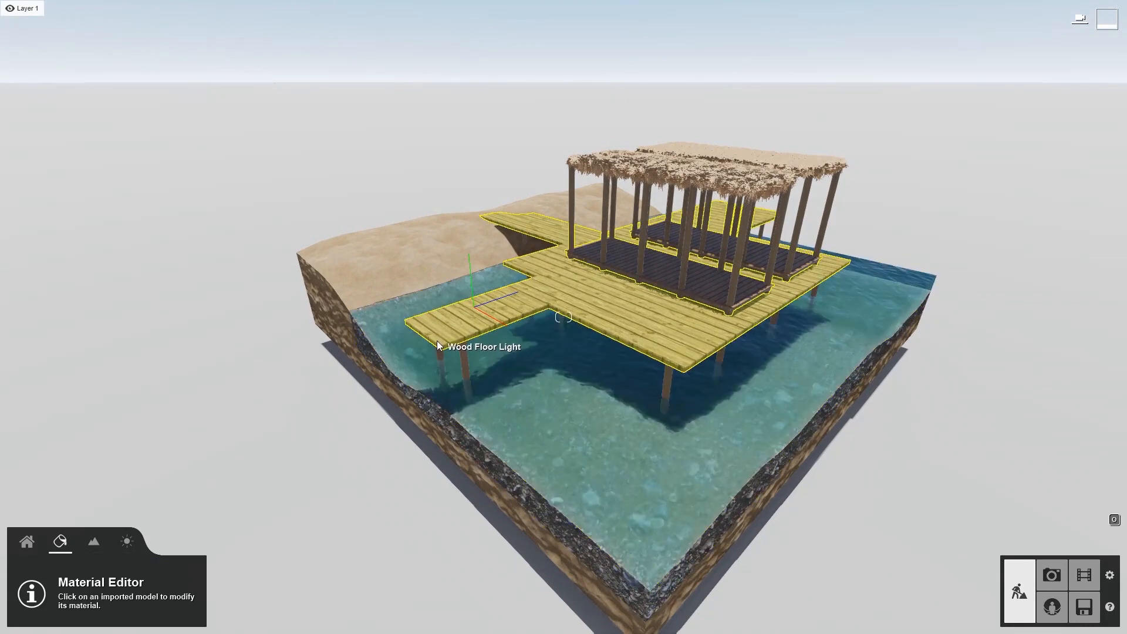
left_click(461, 358)
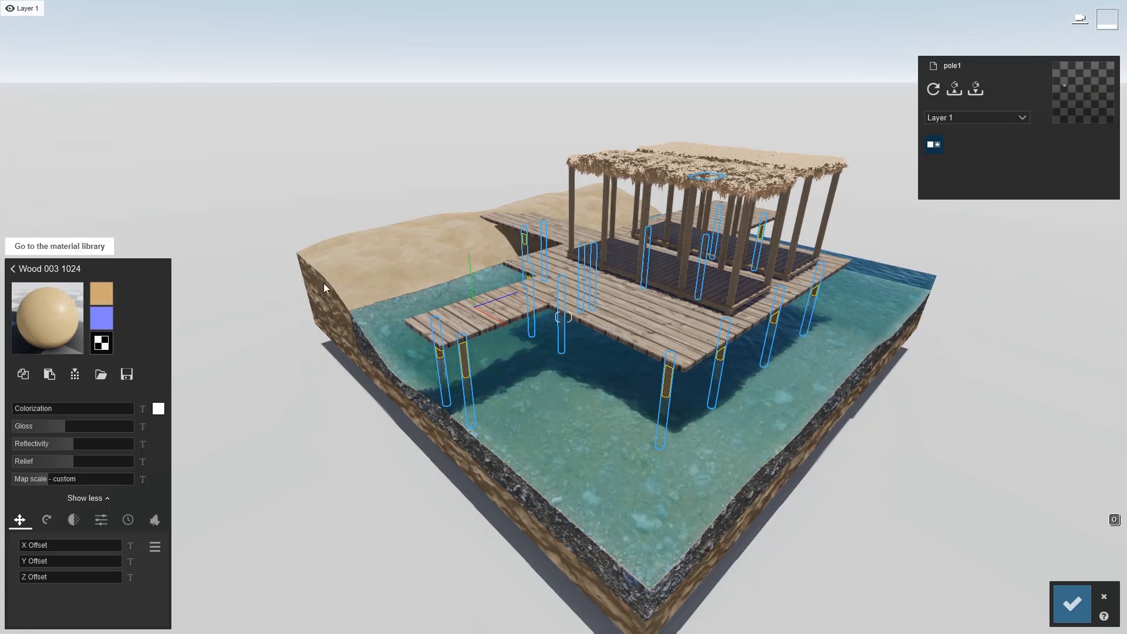
left_click(493, 317)
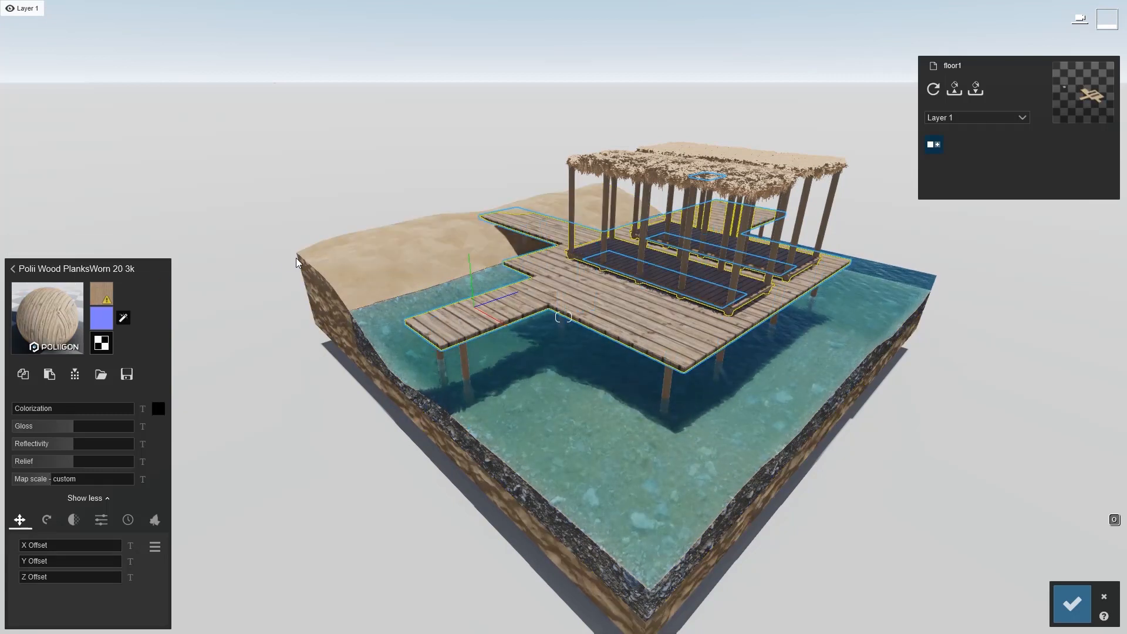
right_click_drag(435, 420, 497, 429)
key("w")
left_click(352, 390)
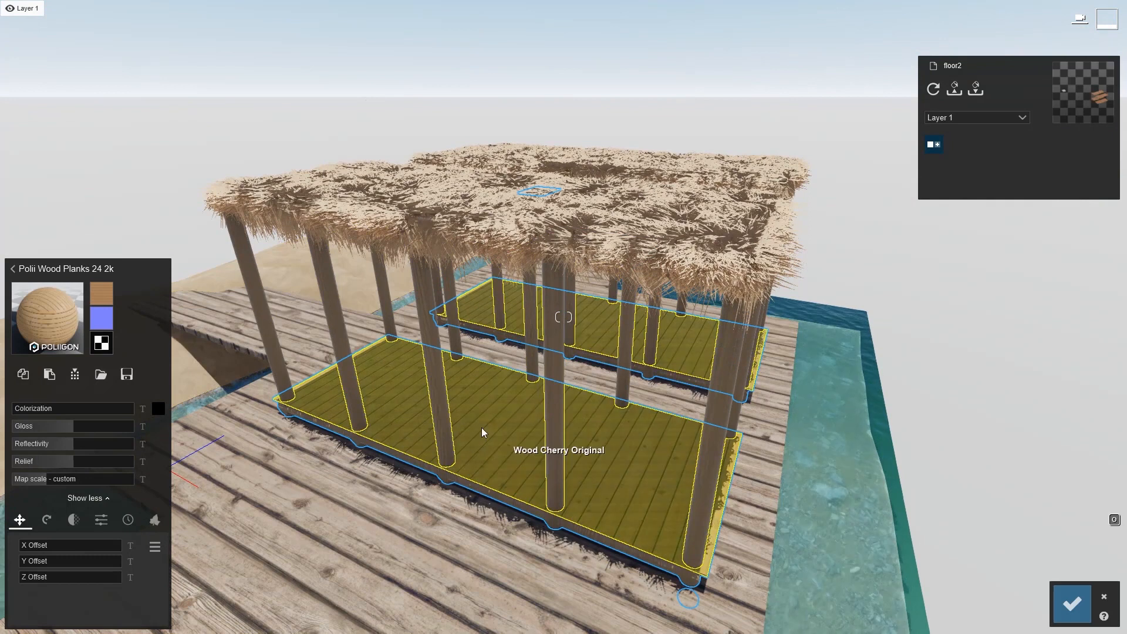
left_click(449, 411)
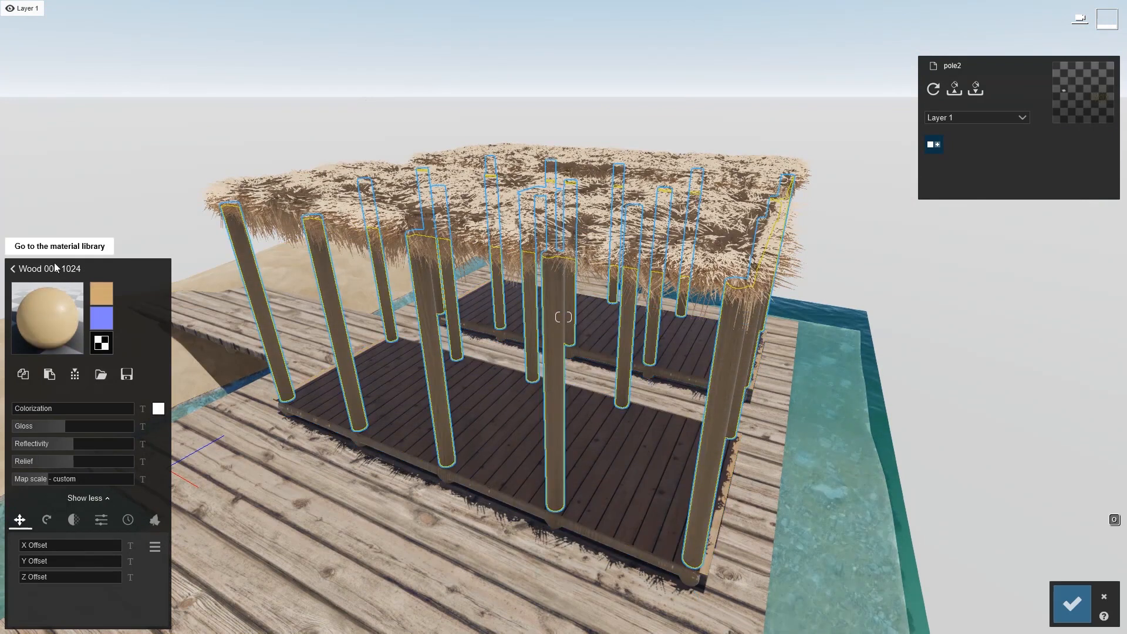
scroll(421, 409, "down", 3)
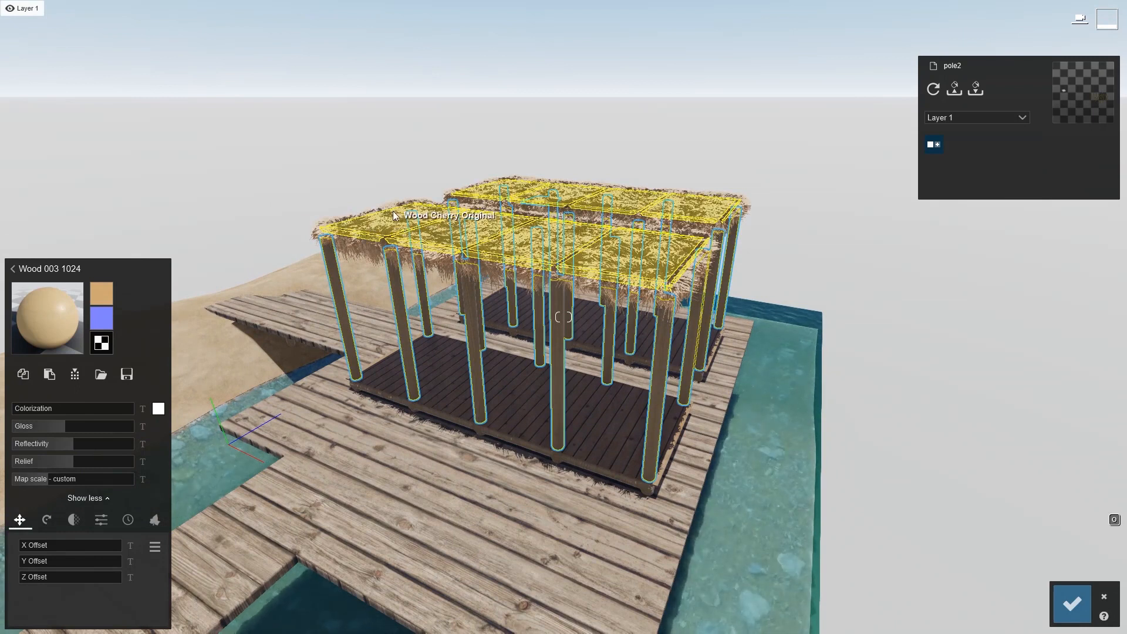
Select the thatched roof's fur material and increase its Gravity force
left_click(359, 227)
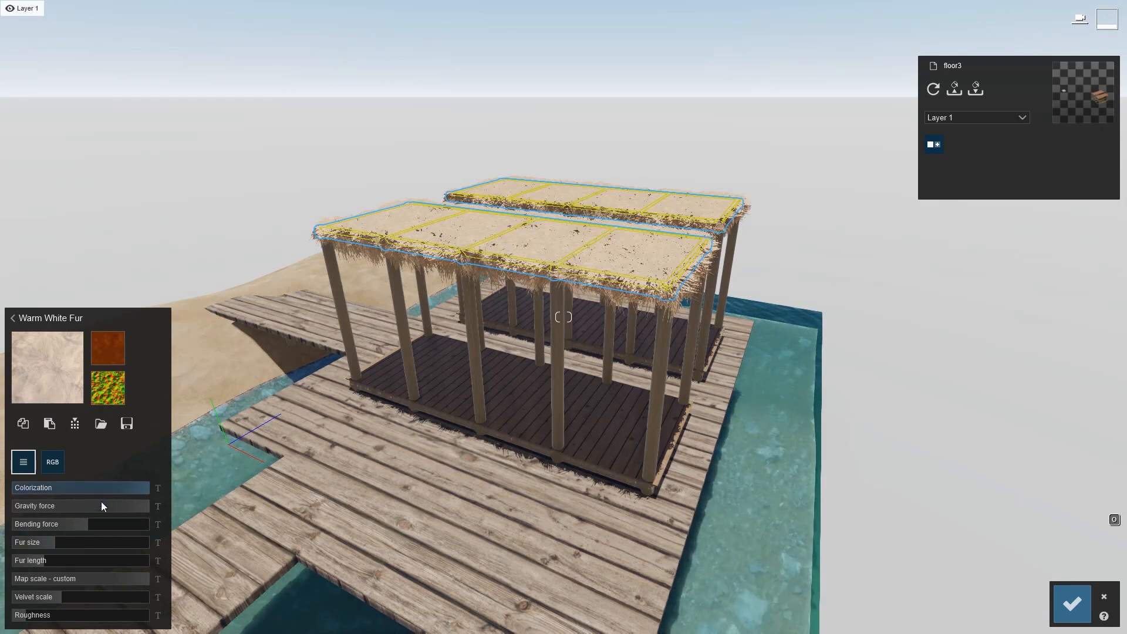
left_click_drag(100, 505, 353, 510)
Inspect the roof fur up close, review its fur settings, and deselect the roof
right_click_drag(466, 251, 492, 241)
key("w")
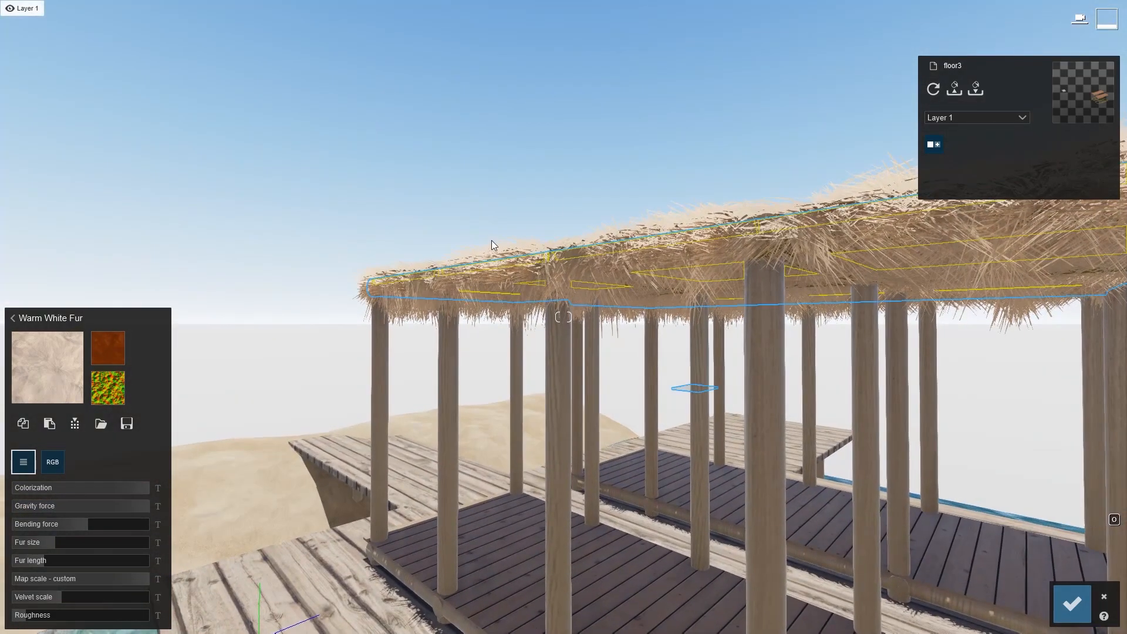
key("s")
right_click_drag(461, 384, 472, 420)
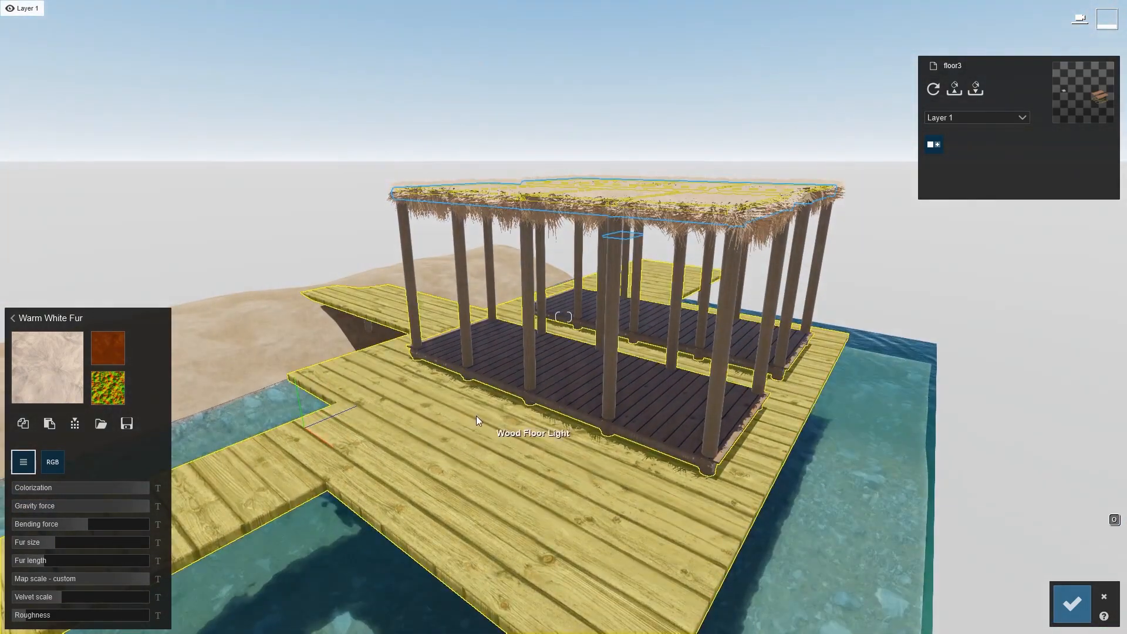
mouse_move(96, 521)
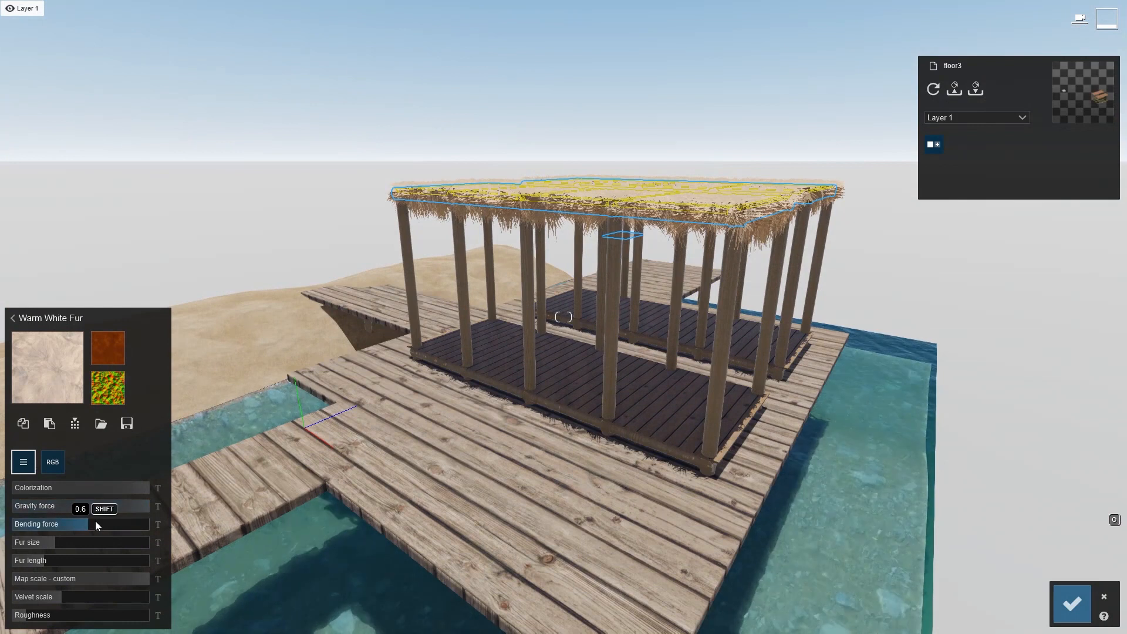
mouse_move(76, 562)
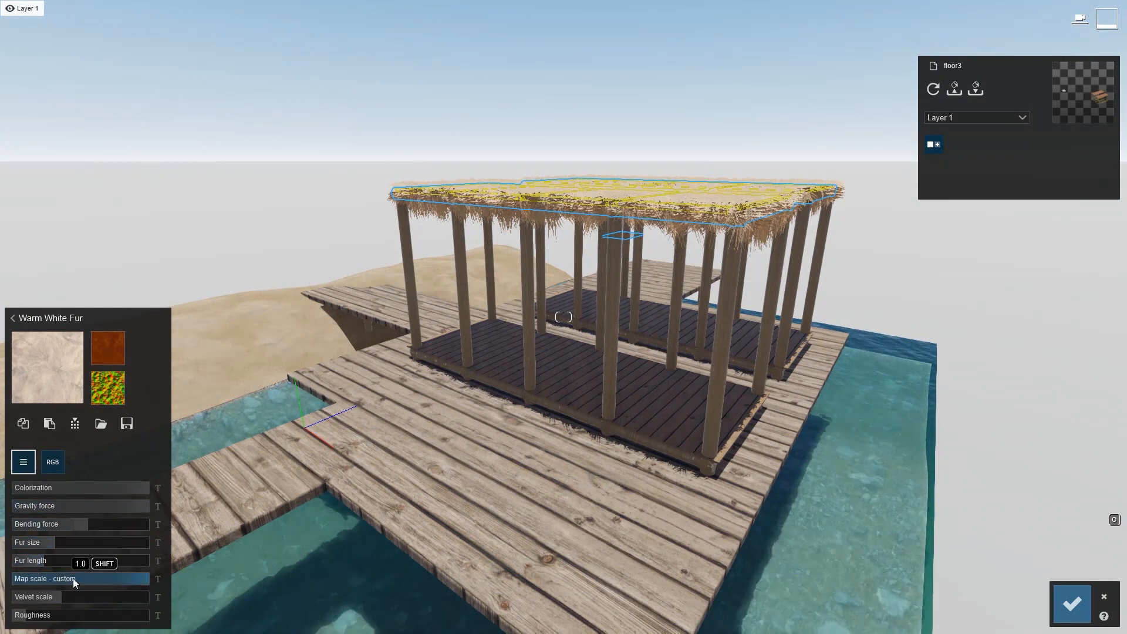
mouse_move(83, 593)
mouse_move(64, 616)
right_click_drag(437, 315, 461, 336)
scroll(437, 318, "down", 3)
key("s")
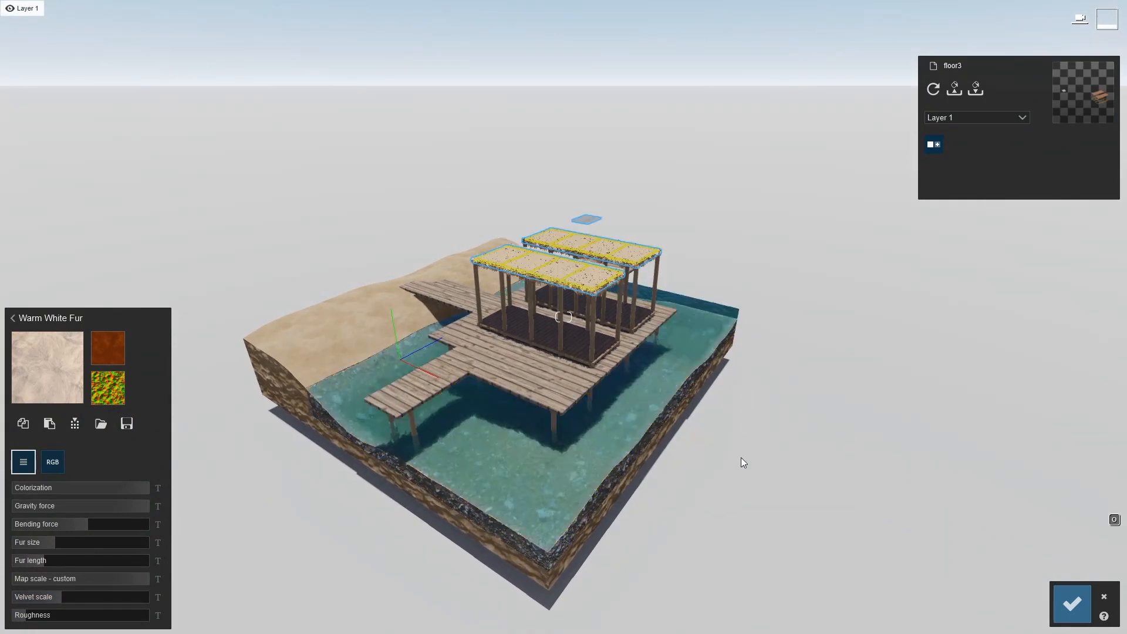
left_click(383, 139)
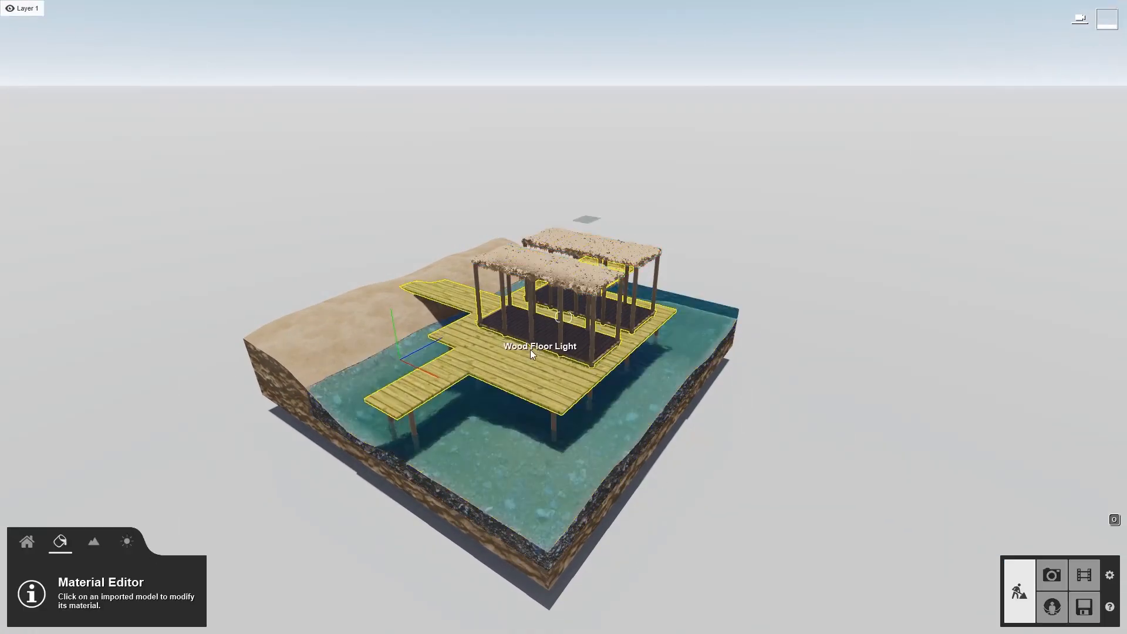
Activate the Grass2 layer so its grass planting shows in the scene
mouse_move(210, 5)
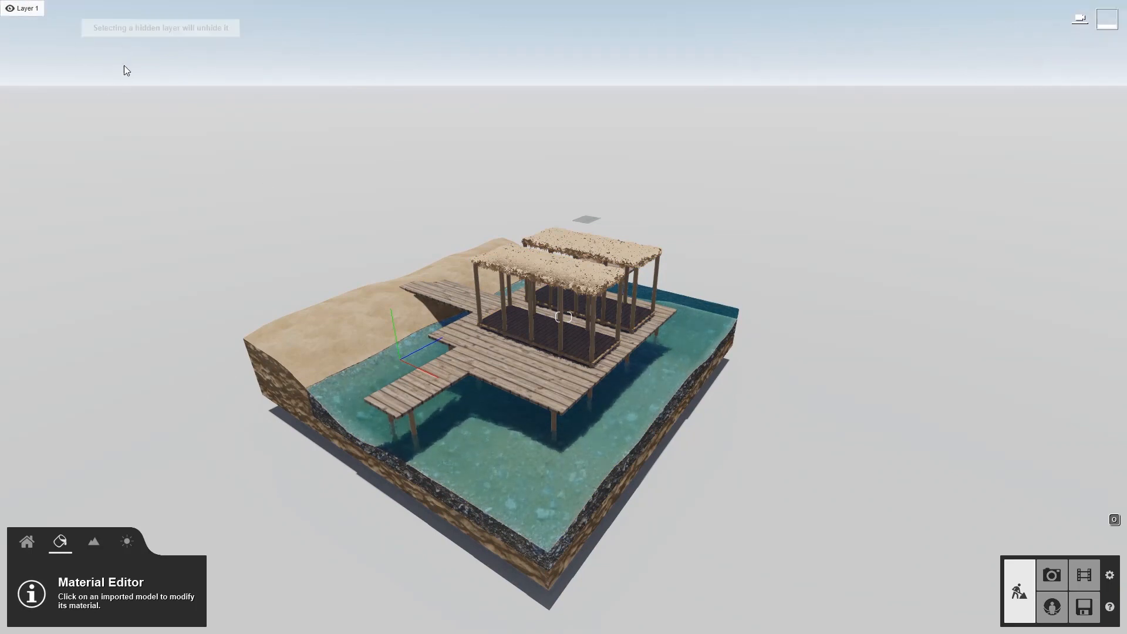
right_click_drag(306, 194, 211, 214)
key("w")
key("w")
right_click_drag(564, 317, 628, 337)
key("s")
key("w")
key("s")
key("a")
mouse_move(51, 6)
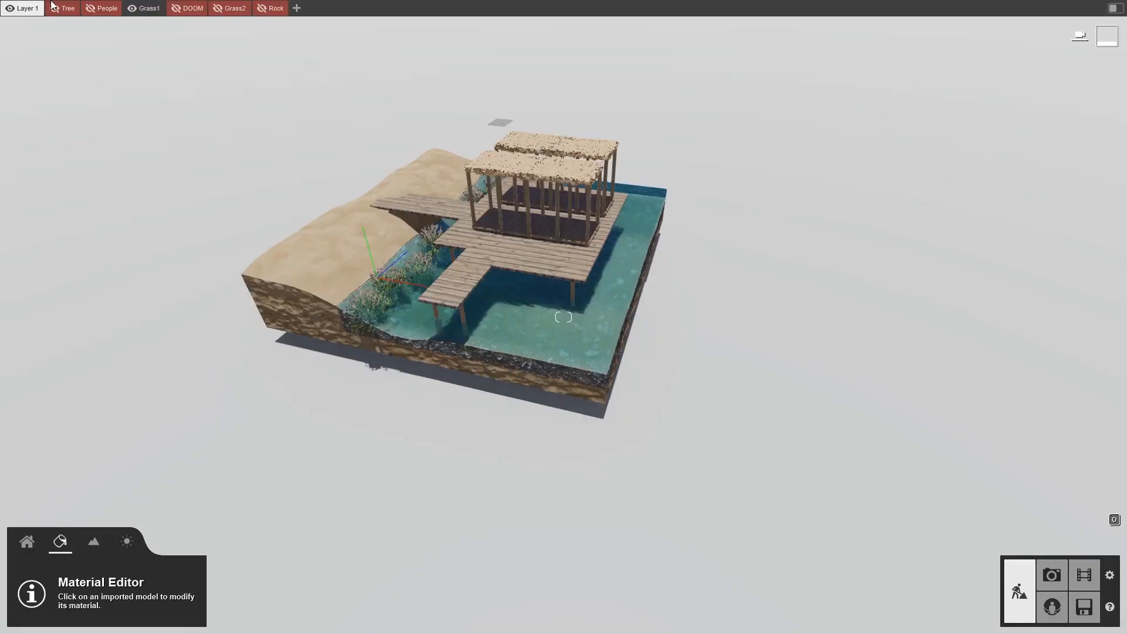
left_click(219, 9)
Fly in close to inspect the grass planting along the terrain edge
right_click_drag(275, 115, 205, 64)
key("w")
key("w")
right_click_drag(564, 317, 519, 285)
key("s")
key("w")
key("w")
key("shift+s")
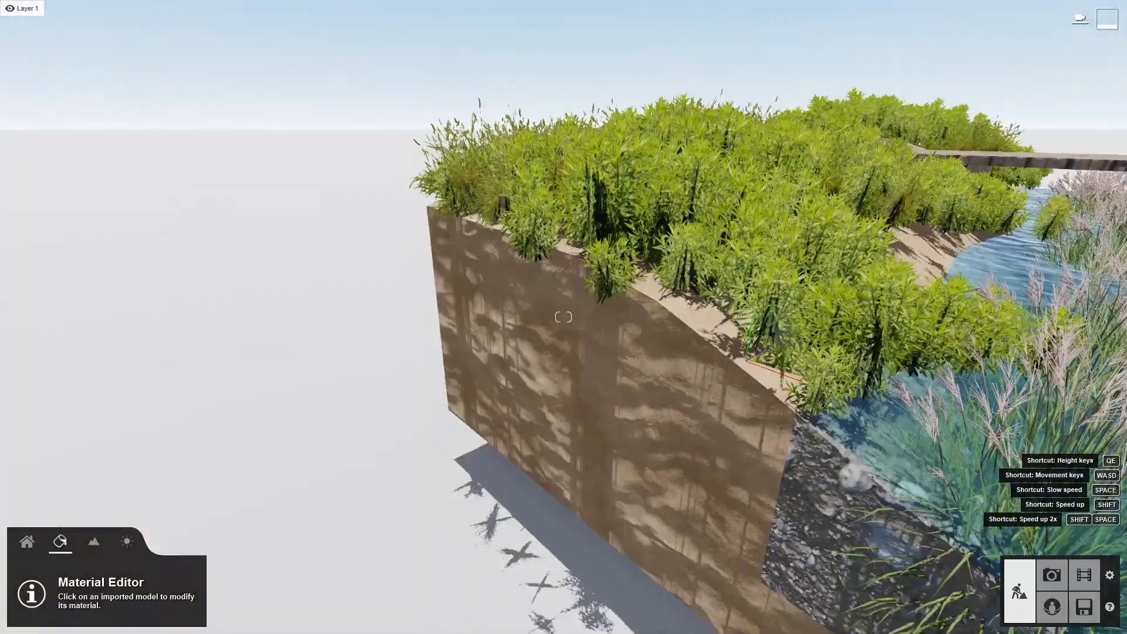
key("w")
key("w")
right_click_drag(517, 209, 491, 226)
Unhide the Rock layer
mouse_move(320, 17)
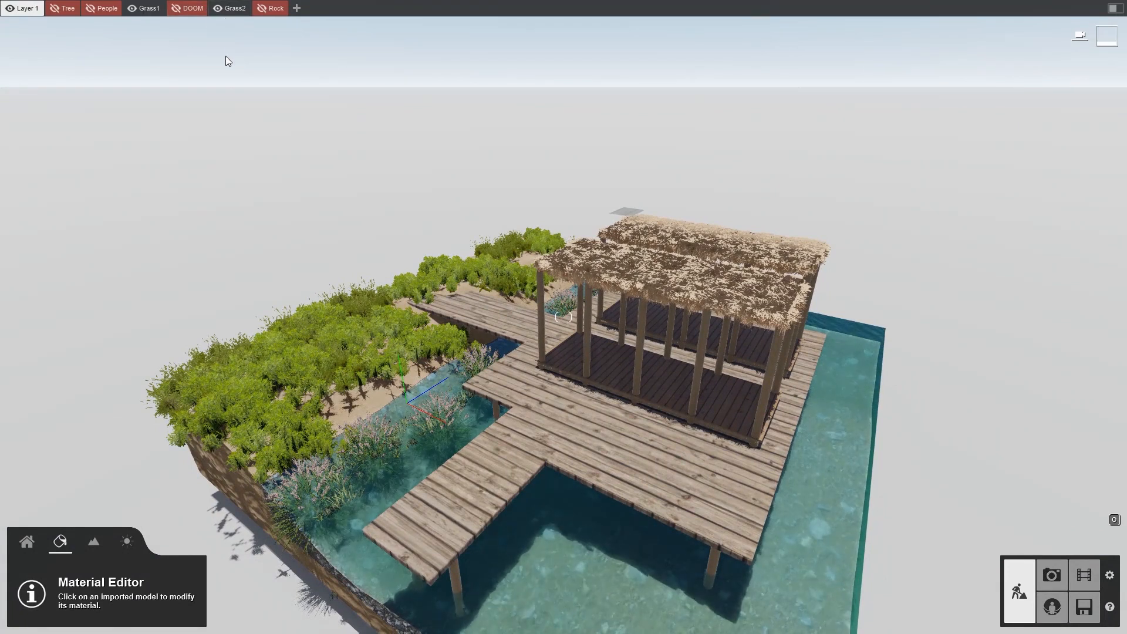
key("s")
right_click_drag(558, 168, 580, 189)
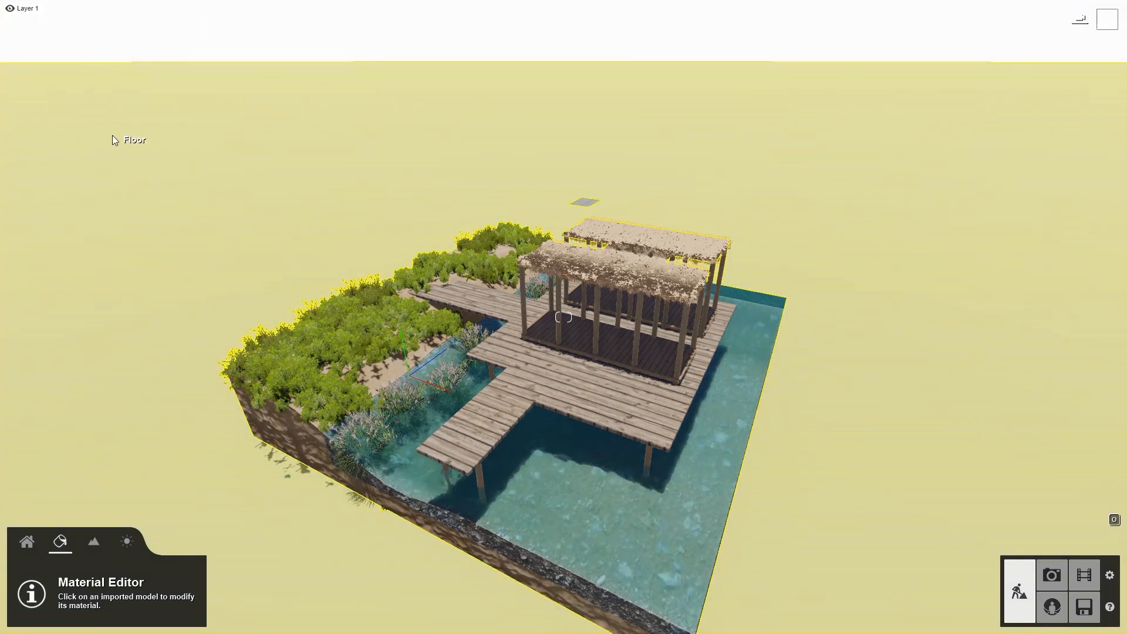
mouse_move(174, 15)
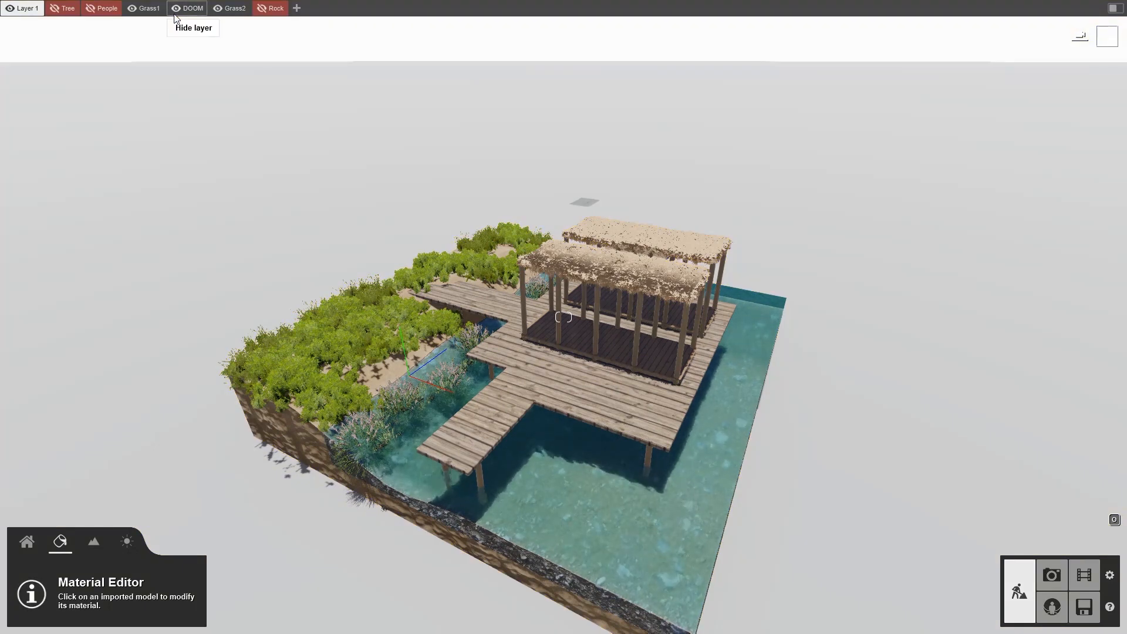
left_click(262, 8)
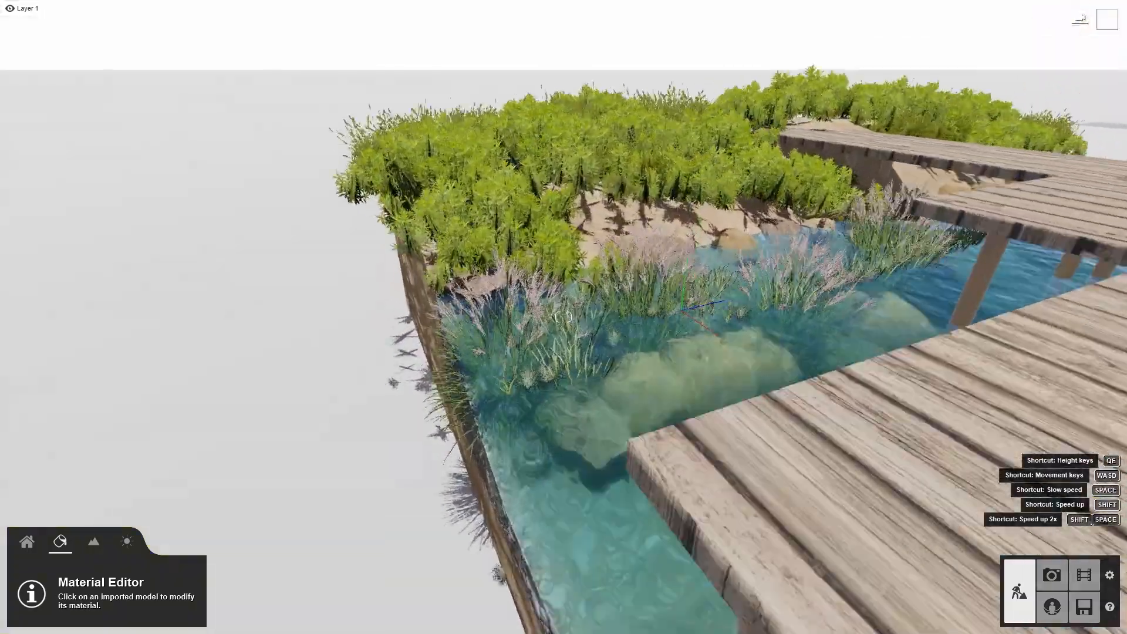
Fly around to inspect the rocks in the water and along the stream bed
key("w")
right_click_drag(563, 317, 576, 288)
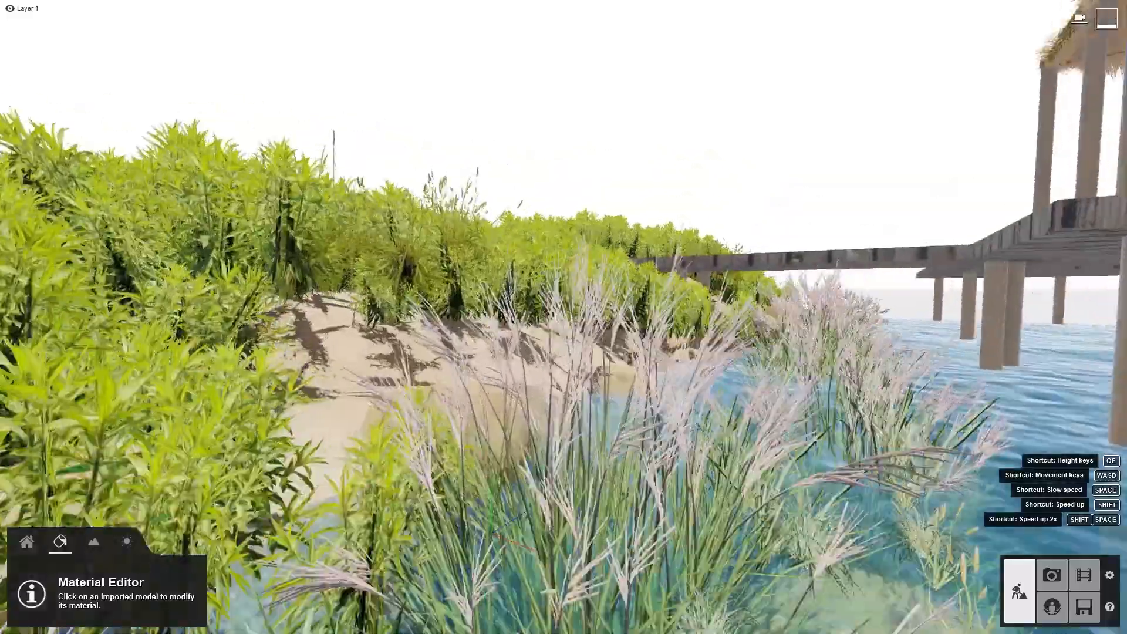
key("w")
key("w")
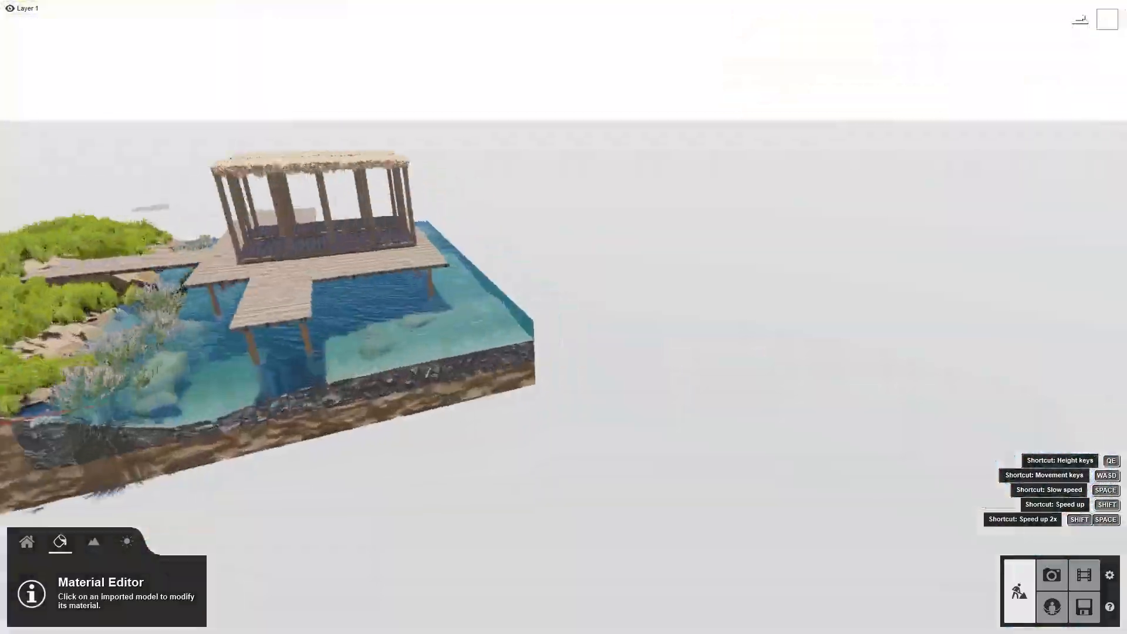
key("w")
right_click_drag(564, 316, 508, 338)
key("s")
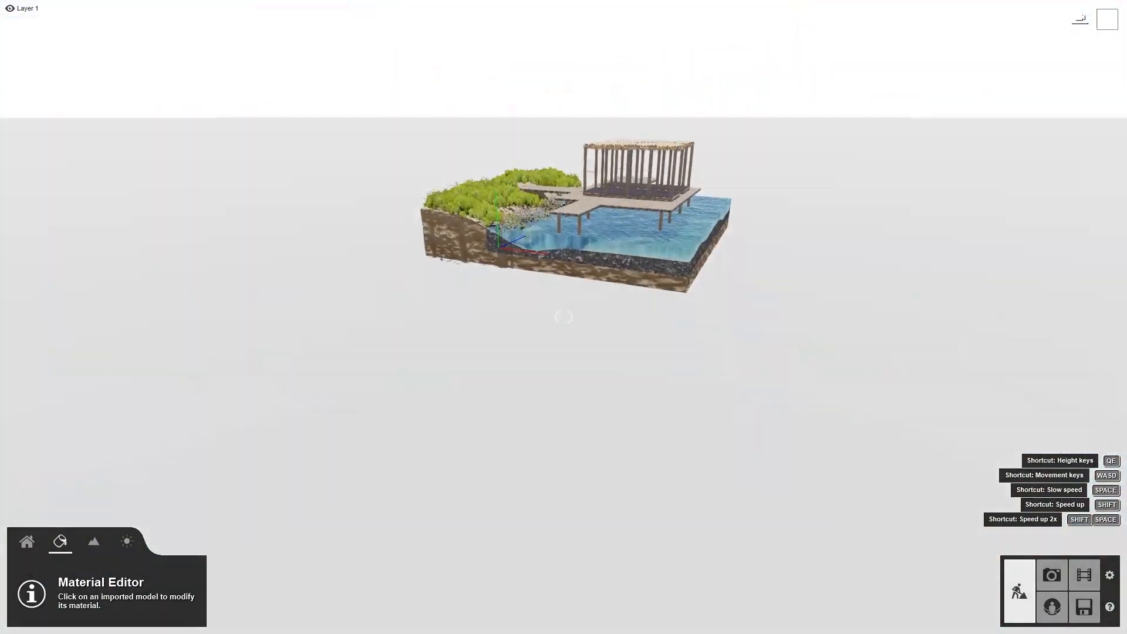
key("w")
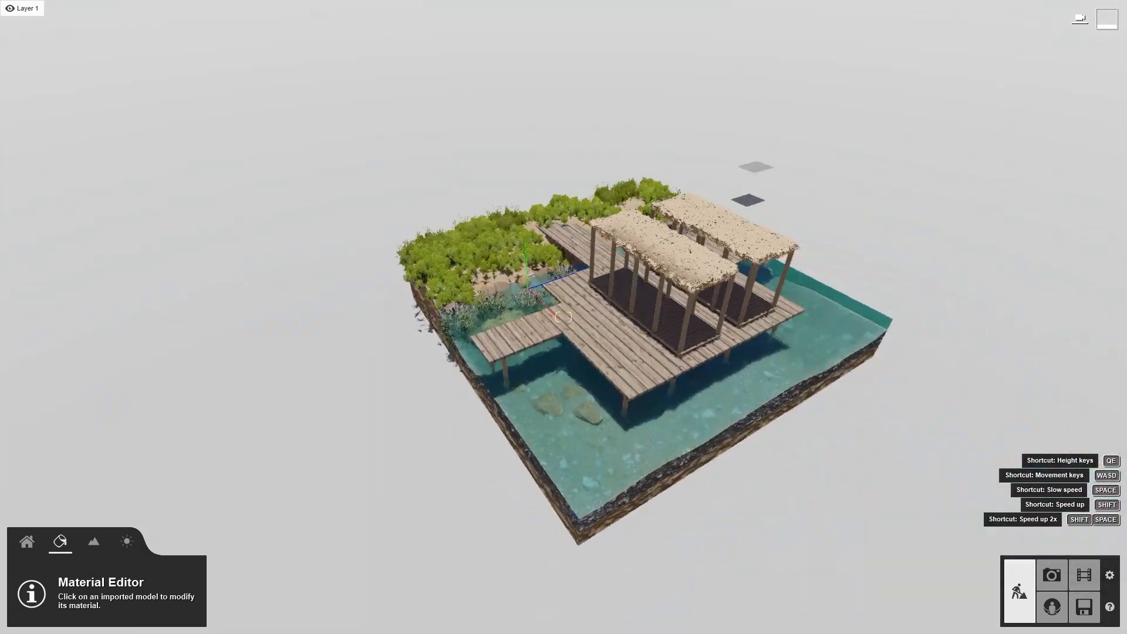
right_click_drag(564, 317, 710, 317)
Unhide the Tree layer and view the trees on the terrain
mouse_move(202, 5)
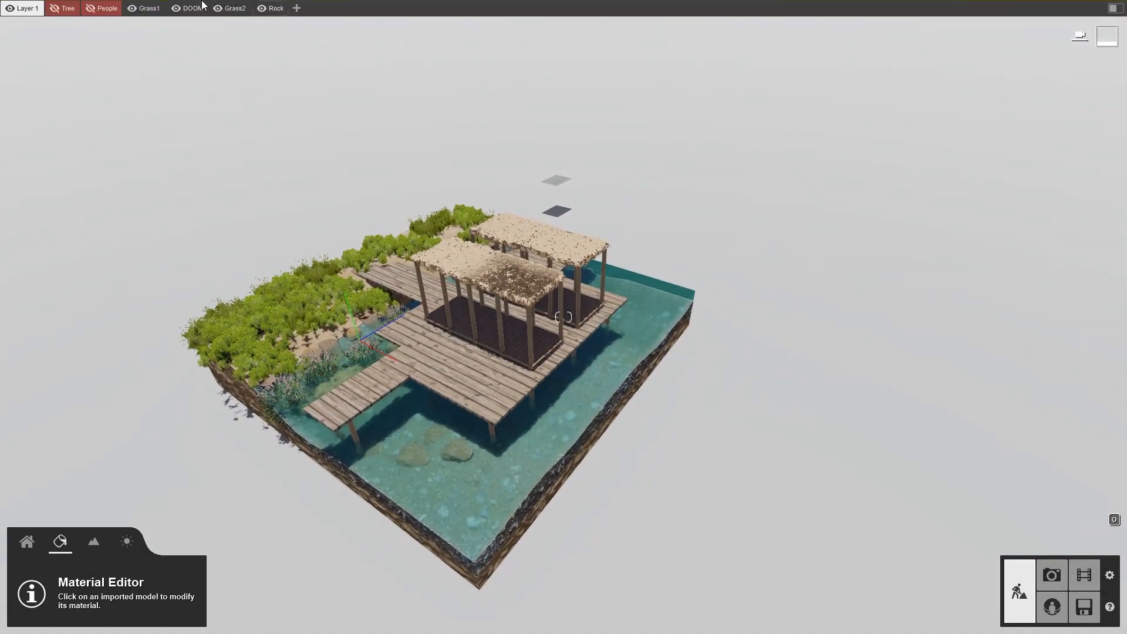
left_click(56, 12)
mouse_move(564, 317)
right_mouse_down()
mouse_move(387, 334)
mouse_move(385, 306)
mouse_move(587, 252)
mouse_move(657, 214)
mouse_move(578, 249)
mouse_move(670, 274)
mouse_move(658, 314)
mouse_move(505, 381)
mouse_move(506, 364)
mouse_move(565, 314)
right_mouse_up()
key("w")
key("w")
key("s")
key("w")
key("s")
key("s")
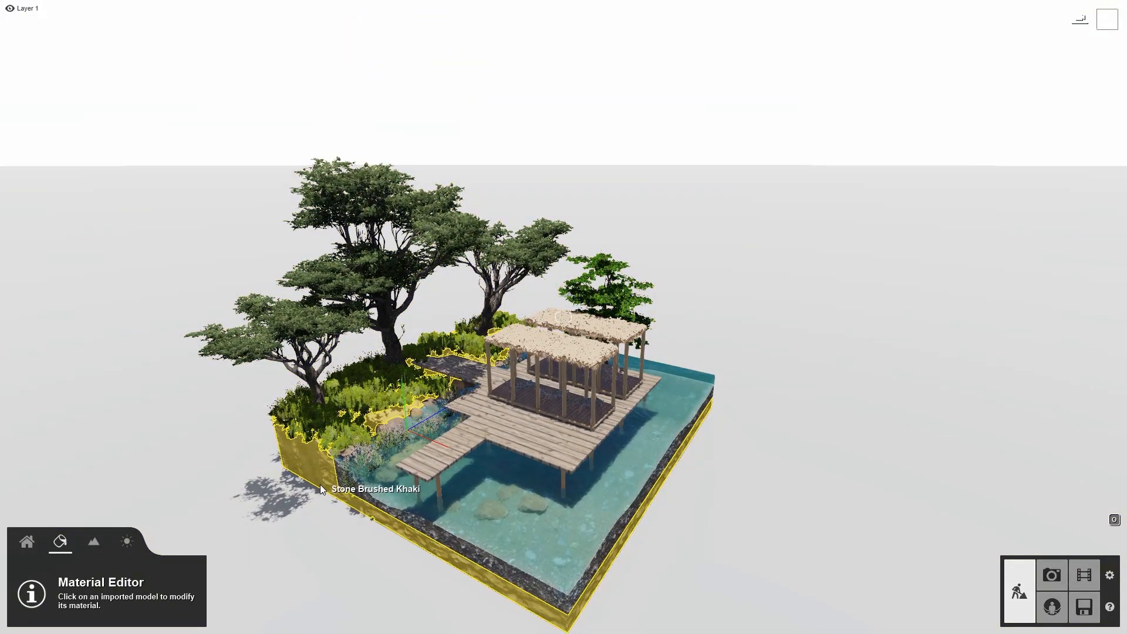
Open the Fine-detail Nature library and browse its tree pages 2 and 5, then return to selection
left_click(27, 541)
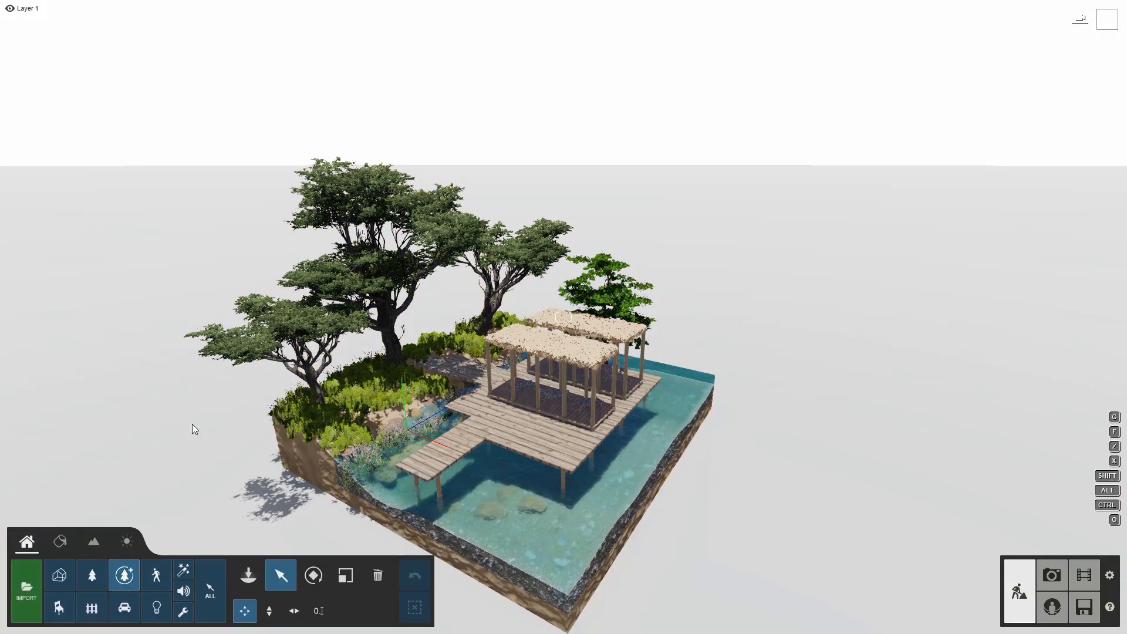
left_click(249, 575)
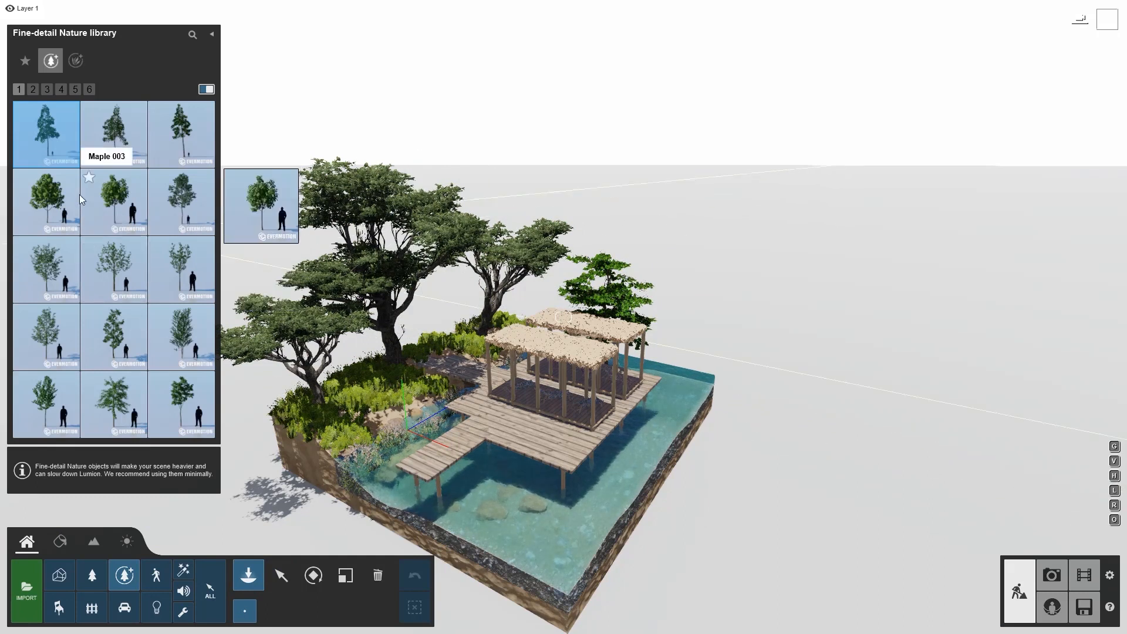
left_click(35, 89)
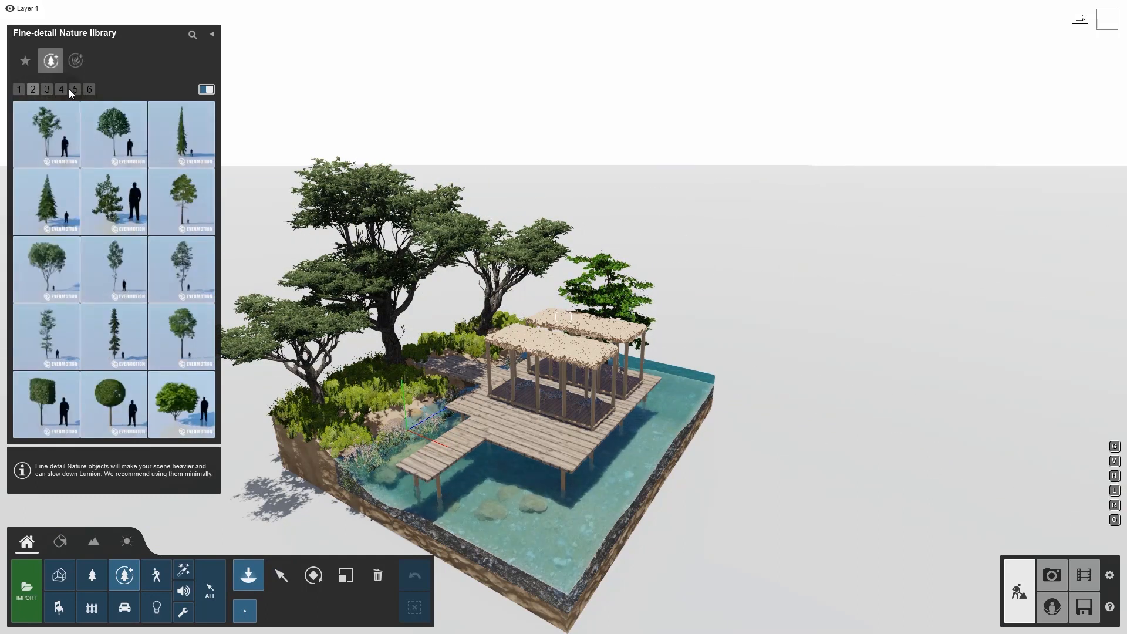
left_click(89, 89)
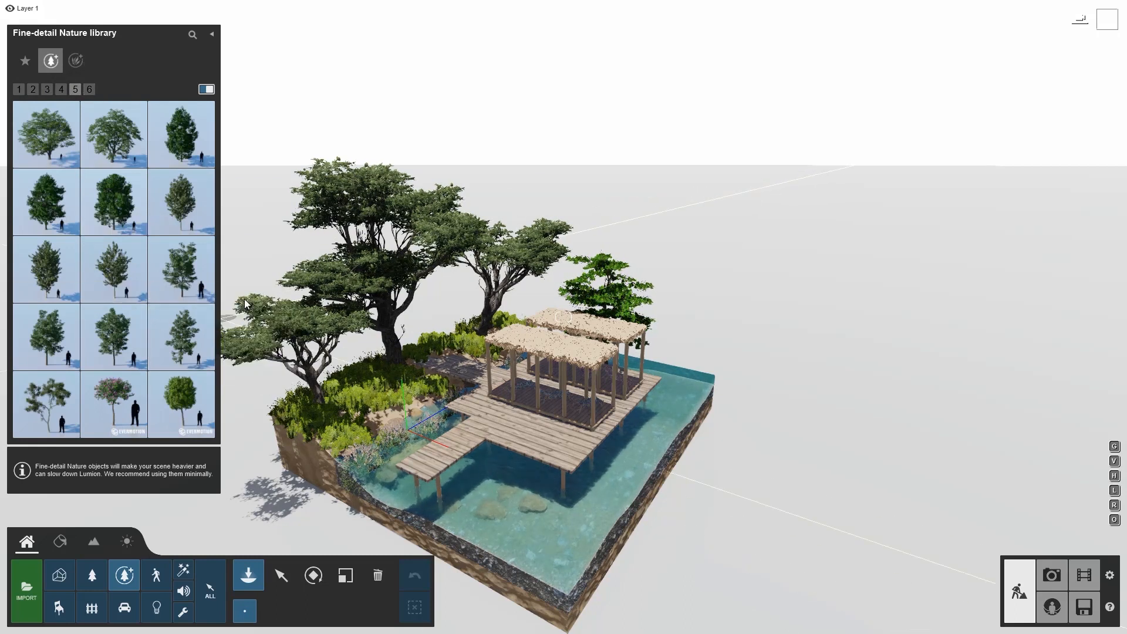
left_click(282, 574)
Unhide the People layer
right_click_drag(442, 374, 441, 349)
key("w")
left_click(91, 9)
Fly around the deck and pavilions to inspect the placed people and furniture
right_click_drag(200, 217, 223, 249)
key("w")
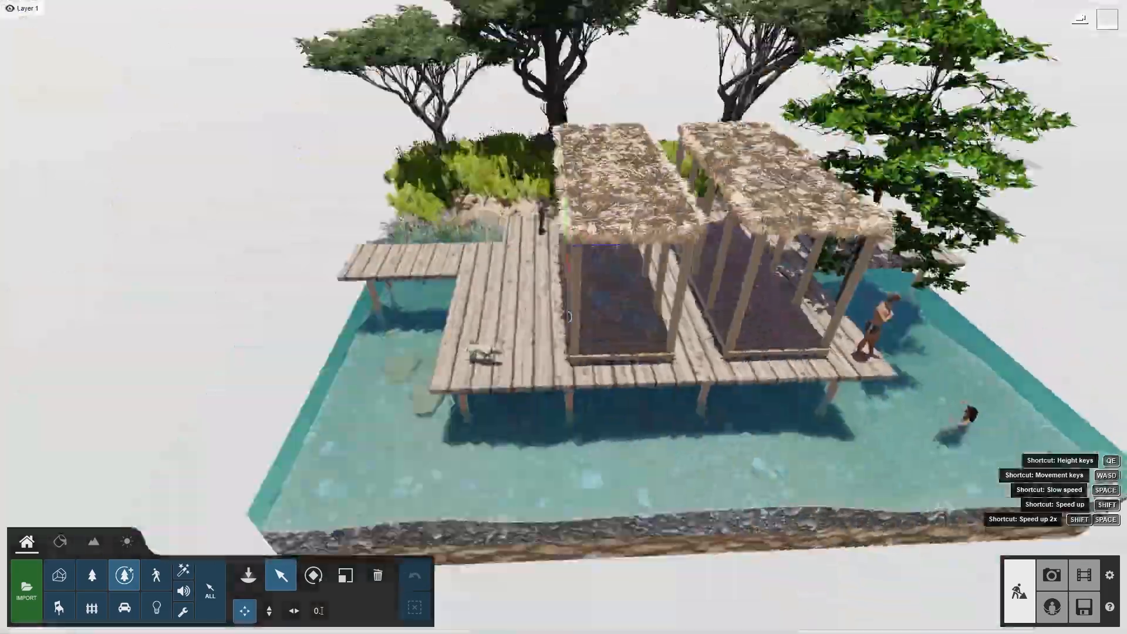
right_click_drag(564, 317, 599, 322)
key("w")
key("w")
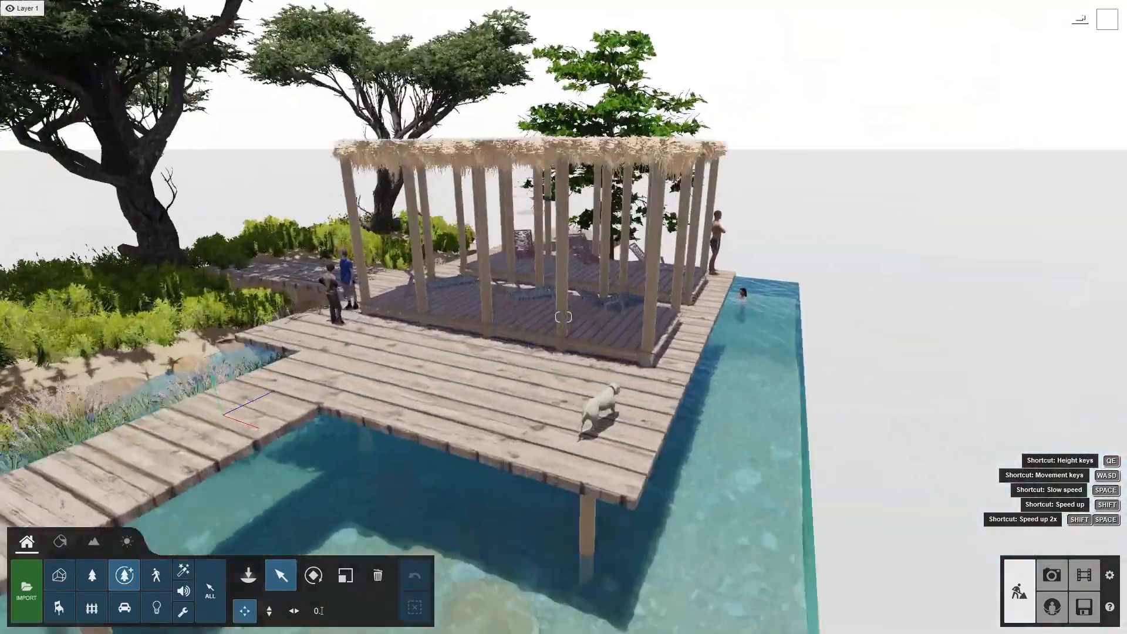
key("w")
key("w")
right_click_drag(564, 317, 431, 447)
key("s")
key("s")
key("s")
key("w")
key("s")
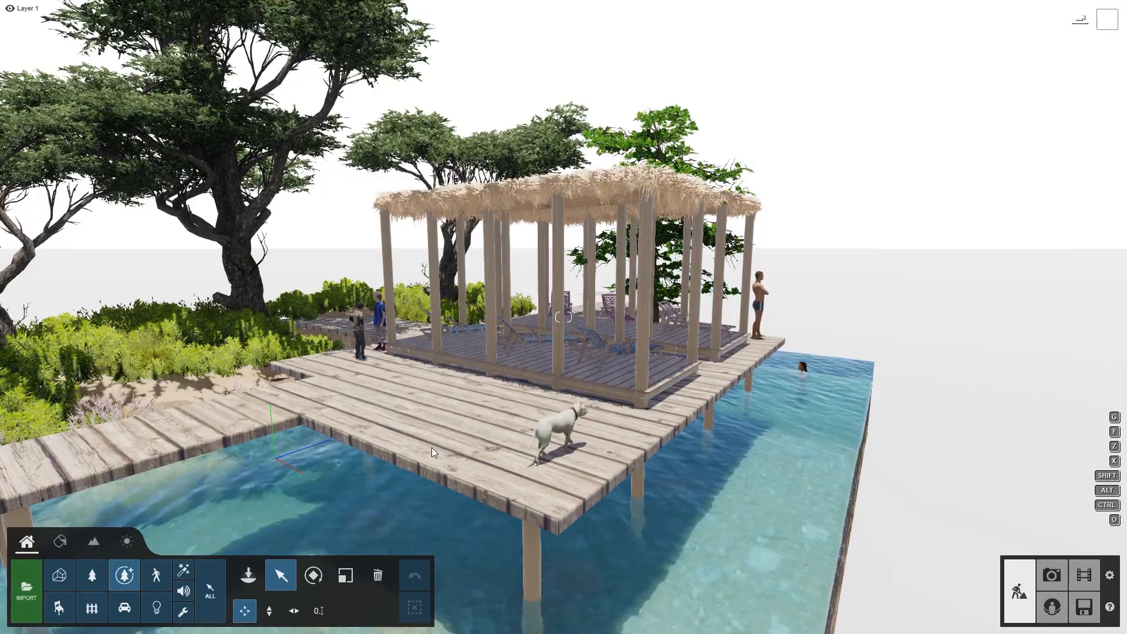
mouse_move(431, 447)
right_mouse_down()
mouse_move(564, 419)
mouse_move(578, 436)
mouse_move(420, 459)
right_mouse_up()
key("w")
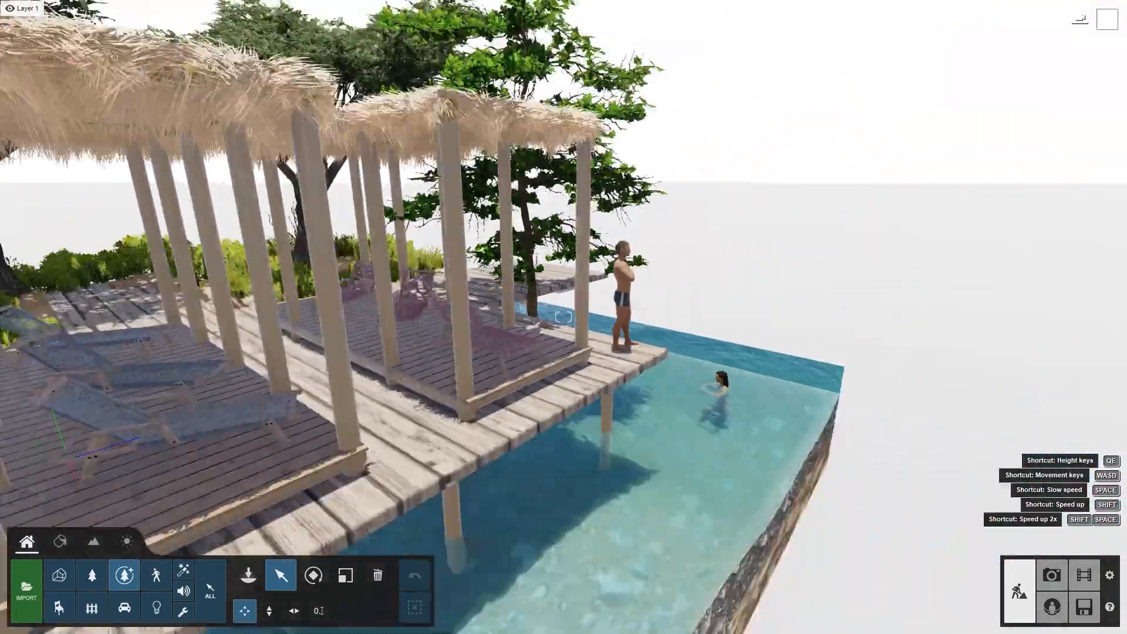
key("s")
right_click_drag(564, 317, 405, 293)
key("w")
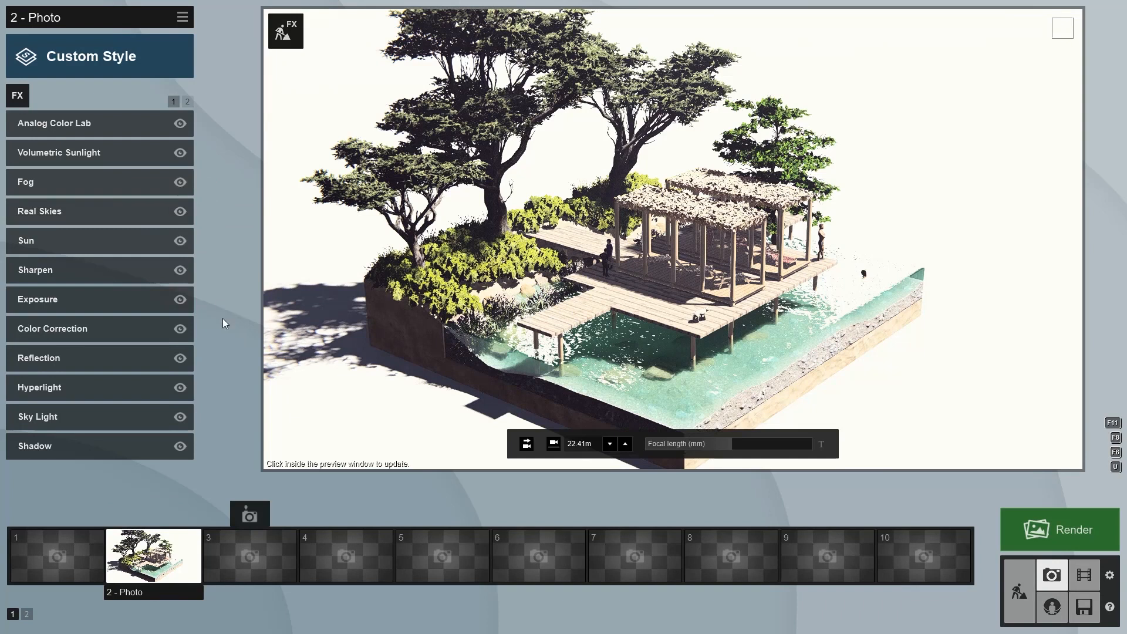
In Photo mode, leaf through the effect pages and open the Real Skies and Sun effect settings
left_click(188, 103)
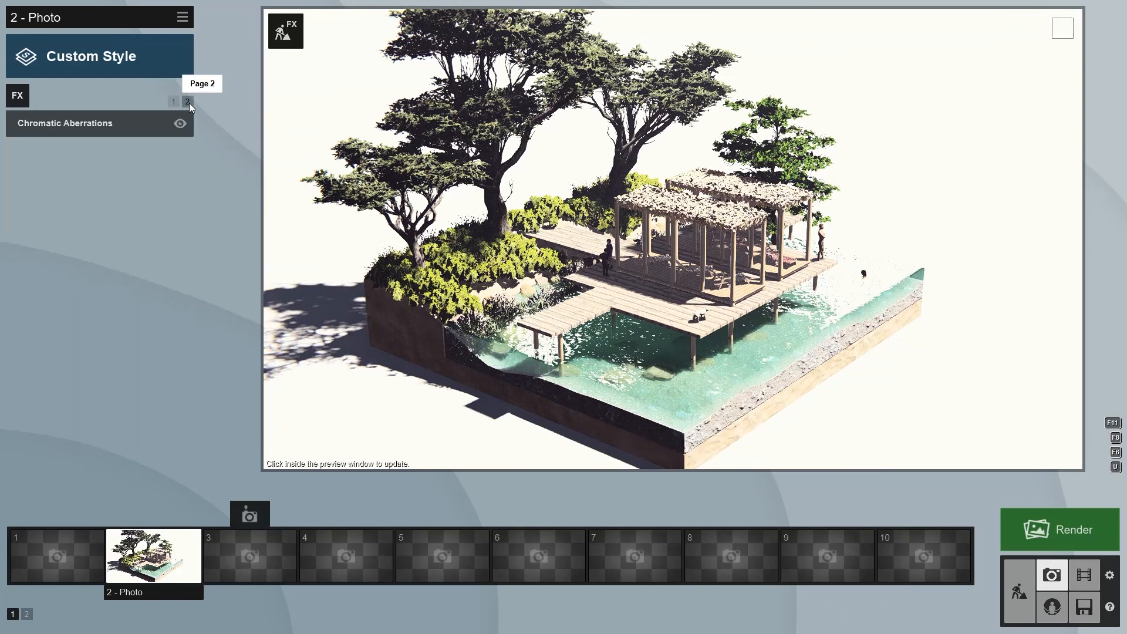
left_click(173, 102)
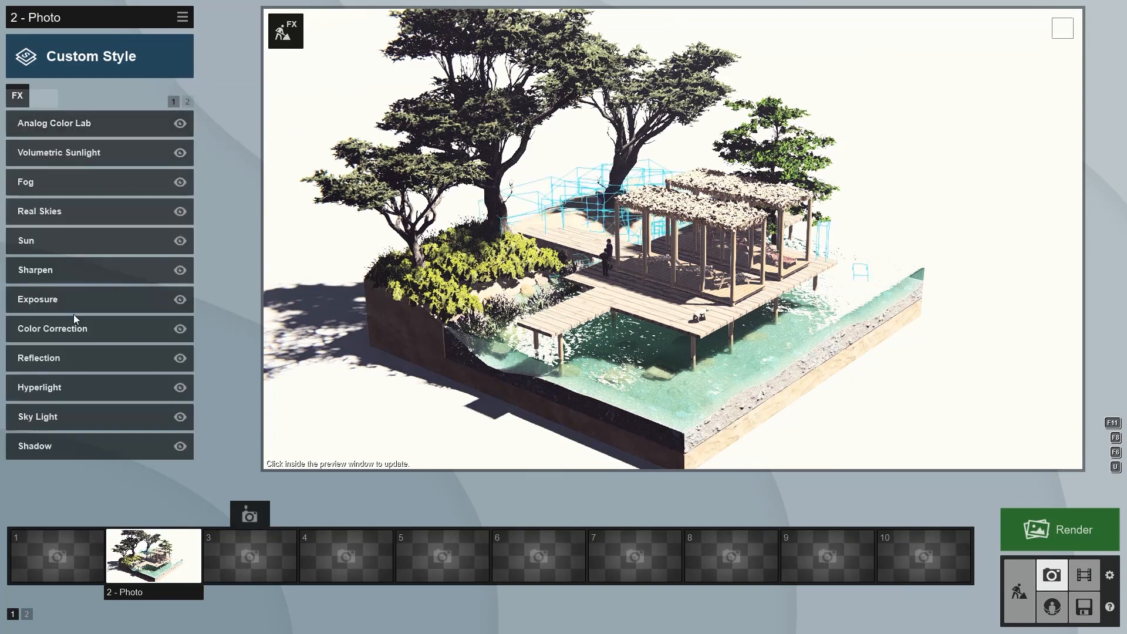
left_click(90, 217)
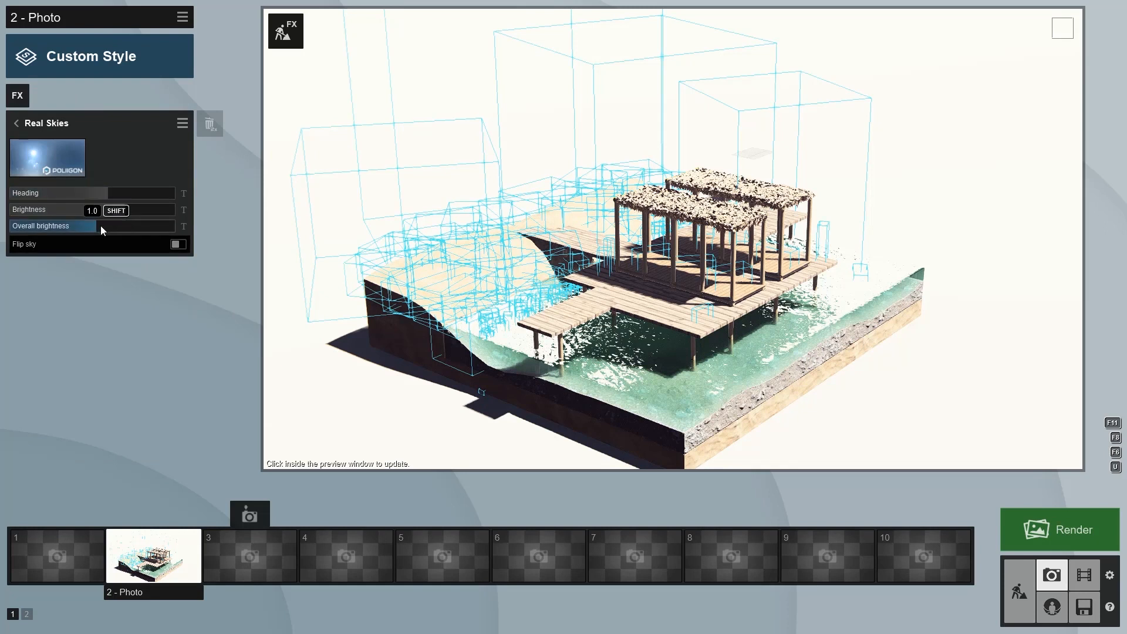
left_click(17, 123)
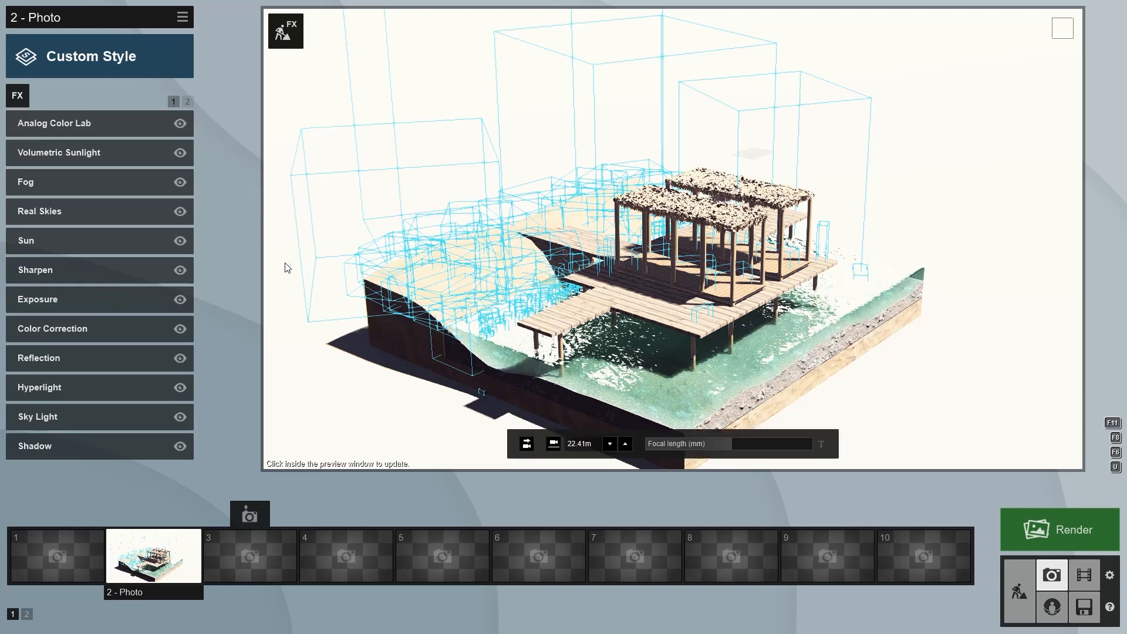
left_click(135, 235)
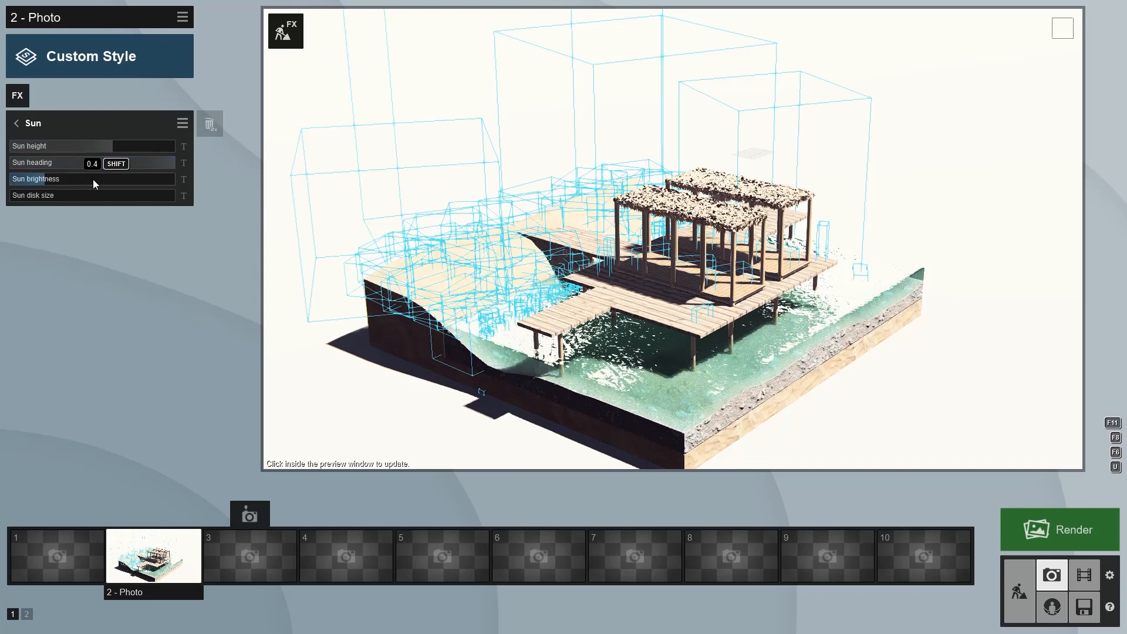
left_click(18, 124)
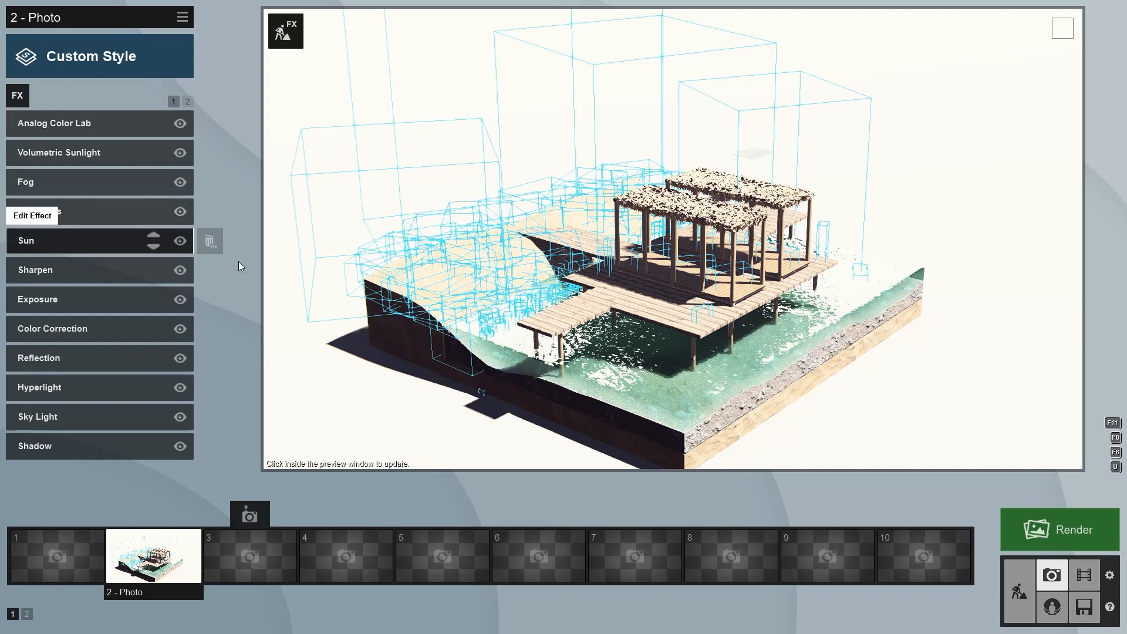
Open the Sharpen, Exposure and Color Correction effects to review their settings
left_click(87, 270)
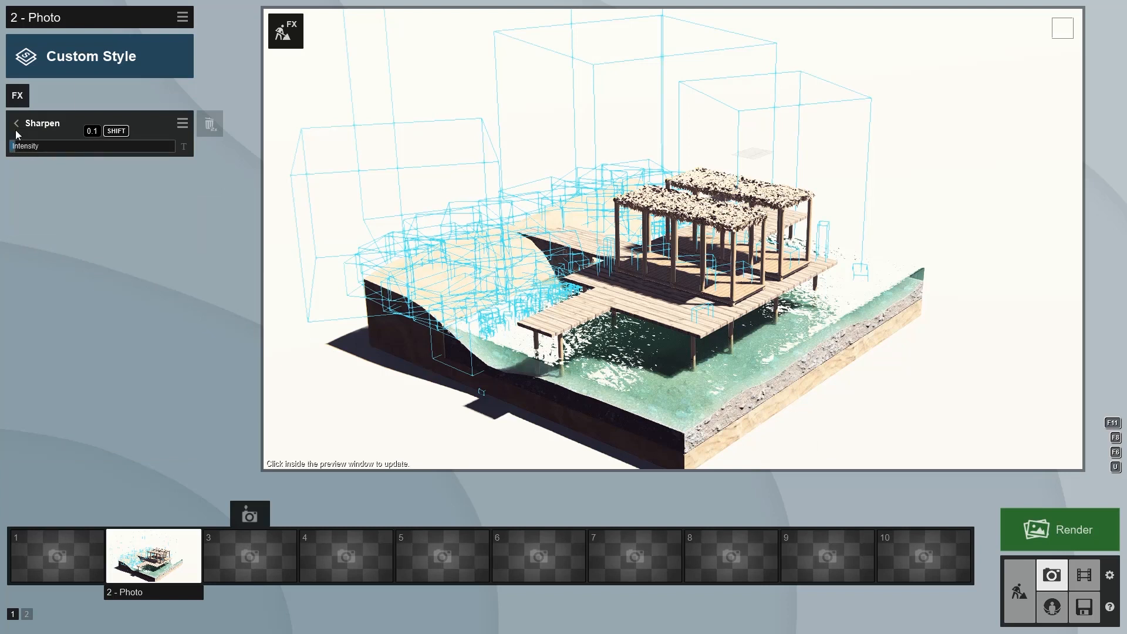
left_click(16, 124)
left_click(64, 307)
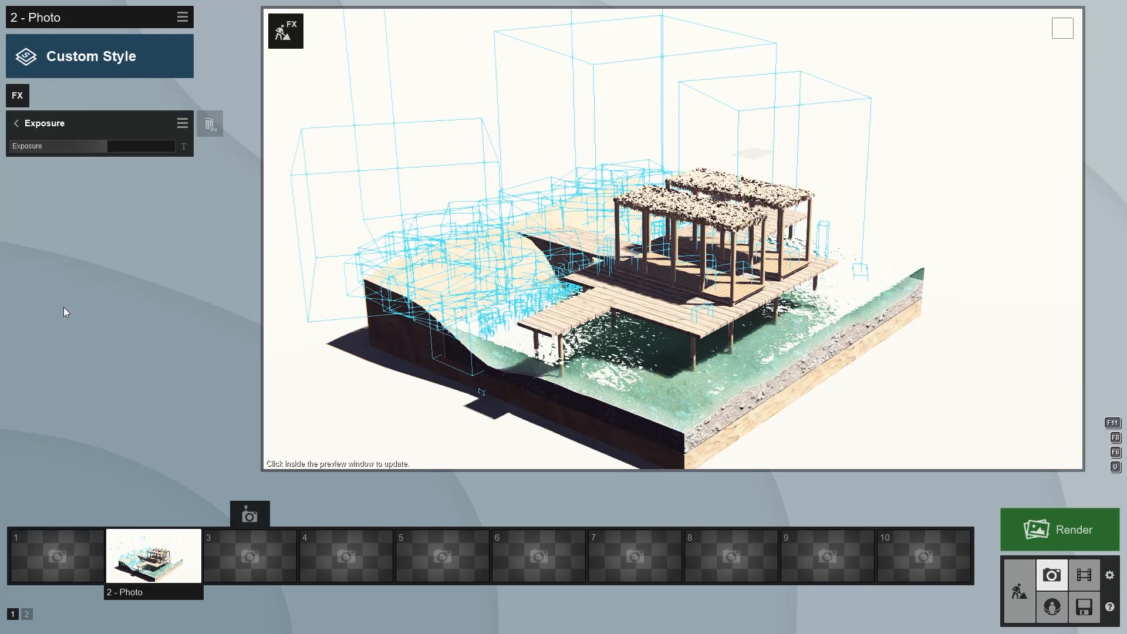
left_click(16, 123)
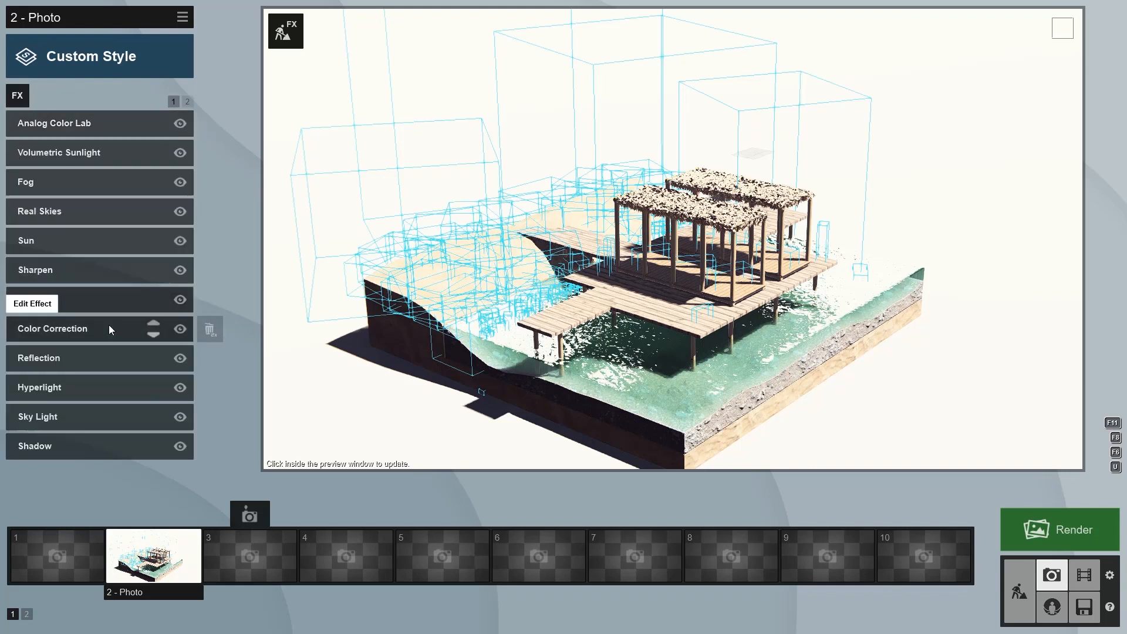
left_click(107, 329)
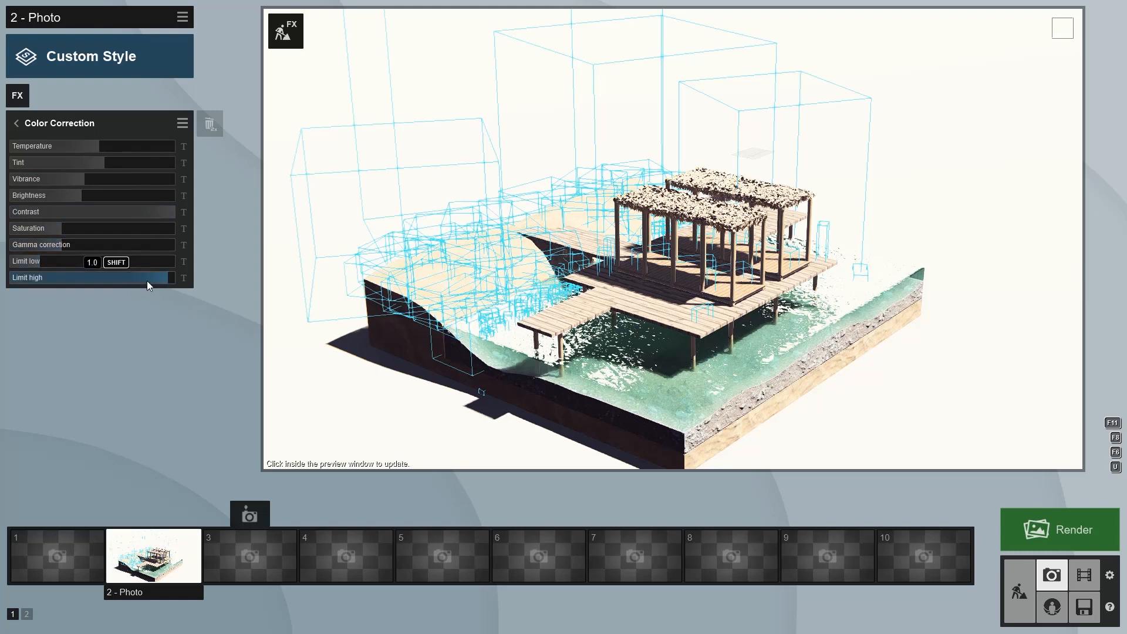
left_click(16, 122)
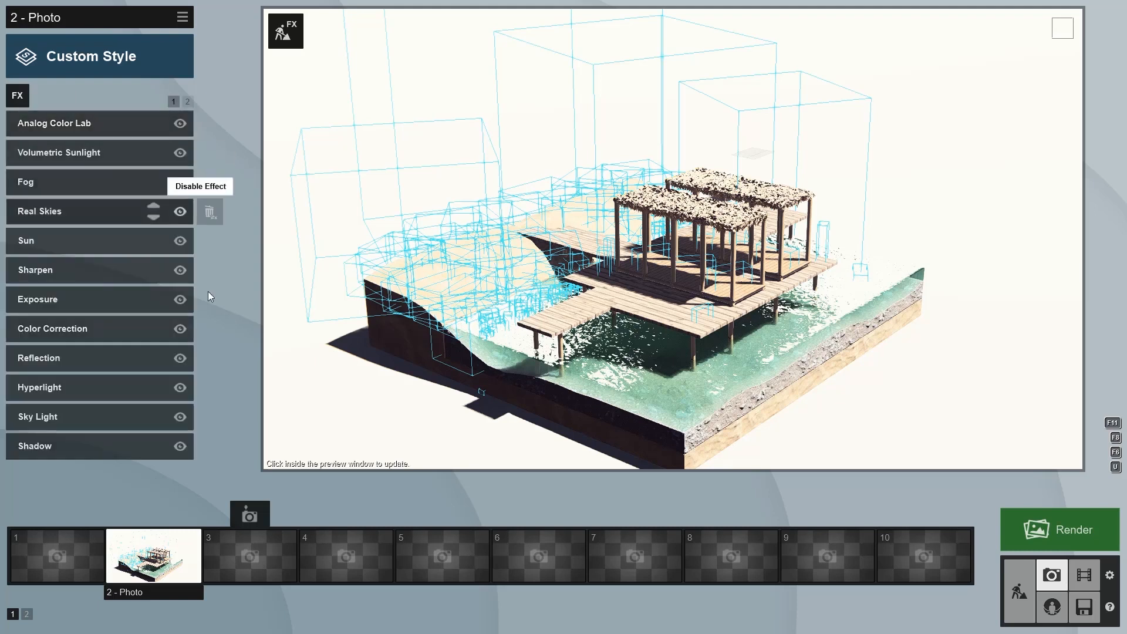
Review the Reflection, Hyperlight and Sky Light effect settings
left_click(88, 357)
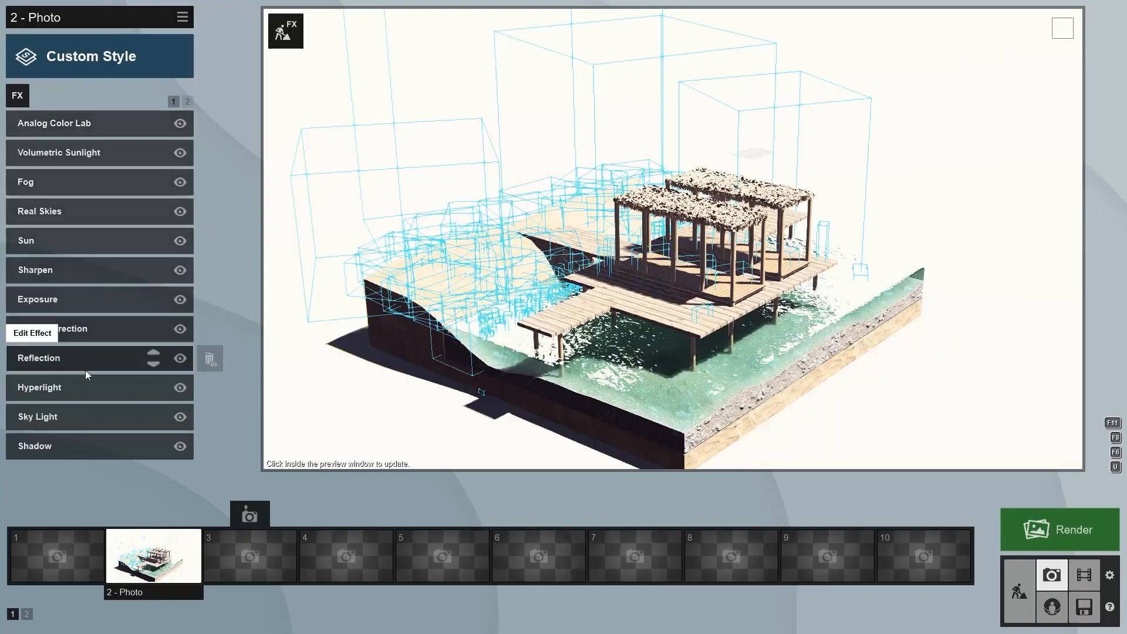
left_click(79, 383)
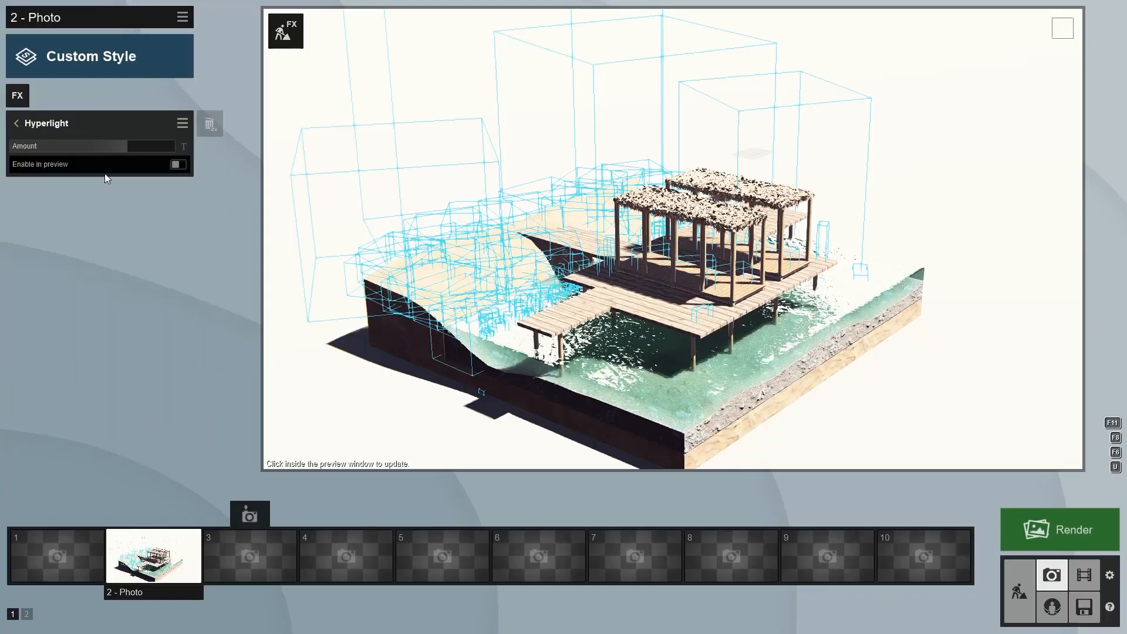
left_click(16, 123)
left_click(104, 410)
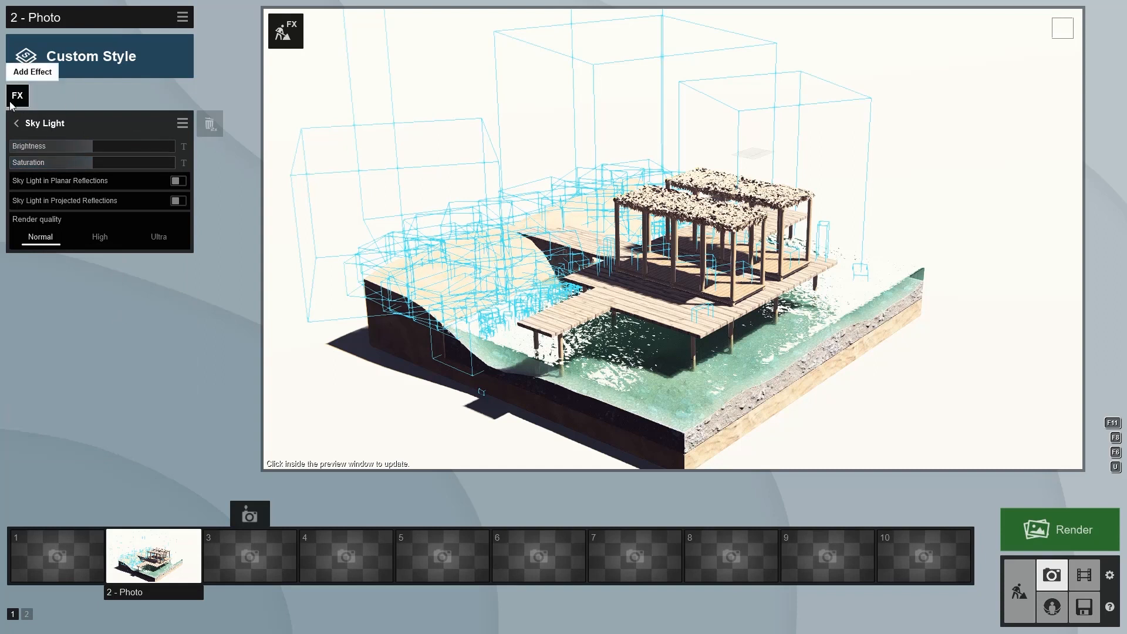
Open the Shadow and Chromatic Aberrations effects to review their settings
left_click(17, 123)
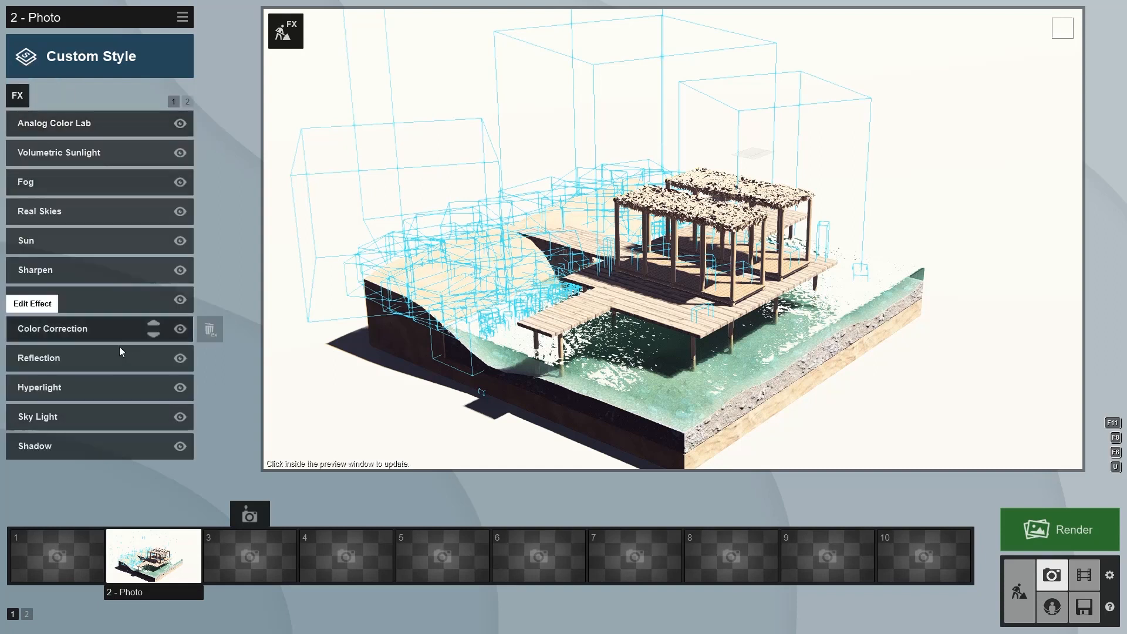
left_click(83, 445)
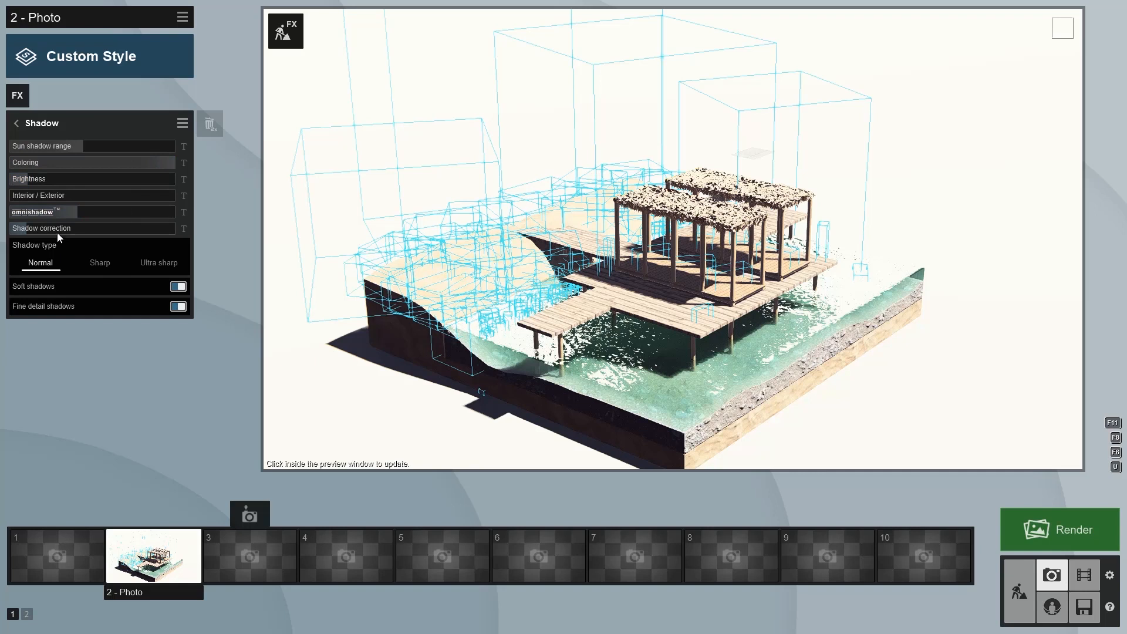
left_click(20, 125)
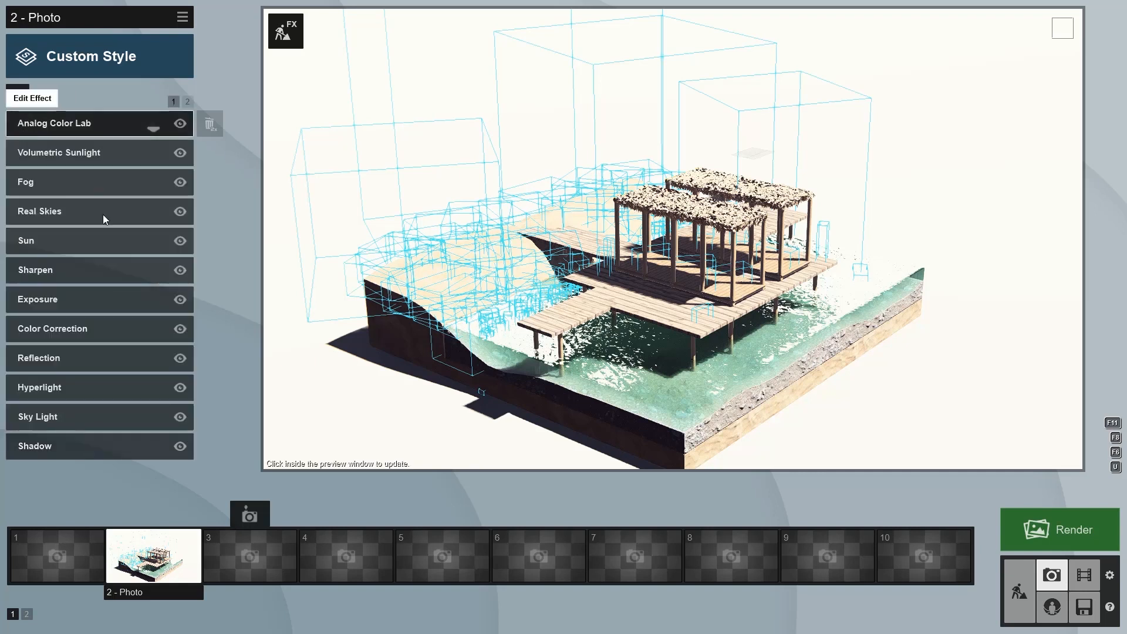
left_click(187, 101)
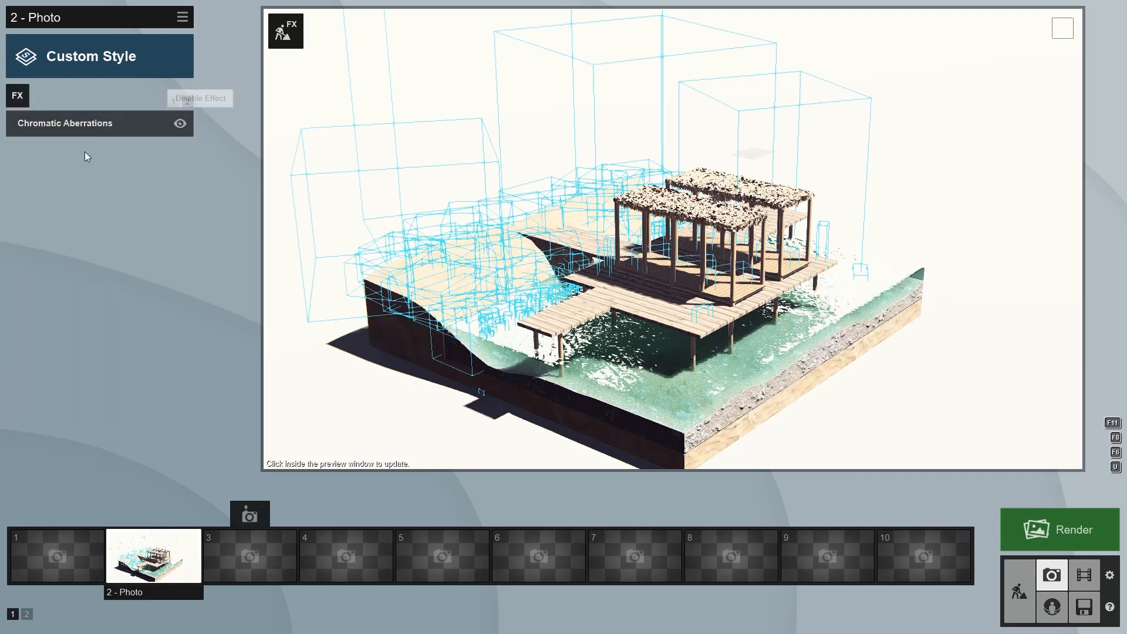
left_click(76, 120)
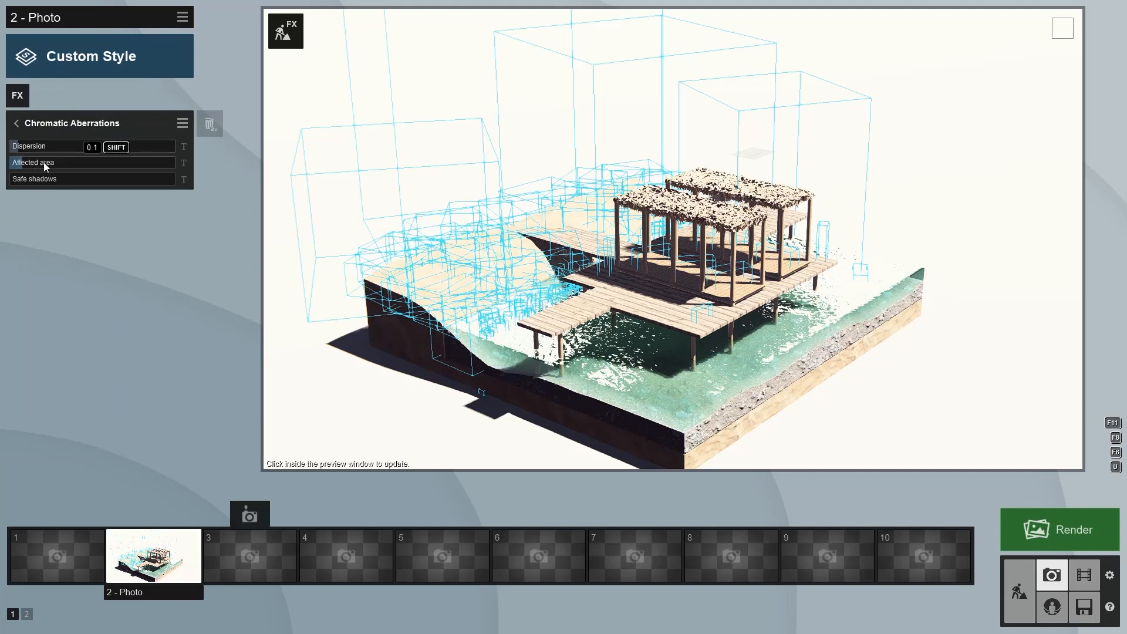
left_click(11, 128)
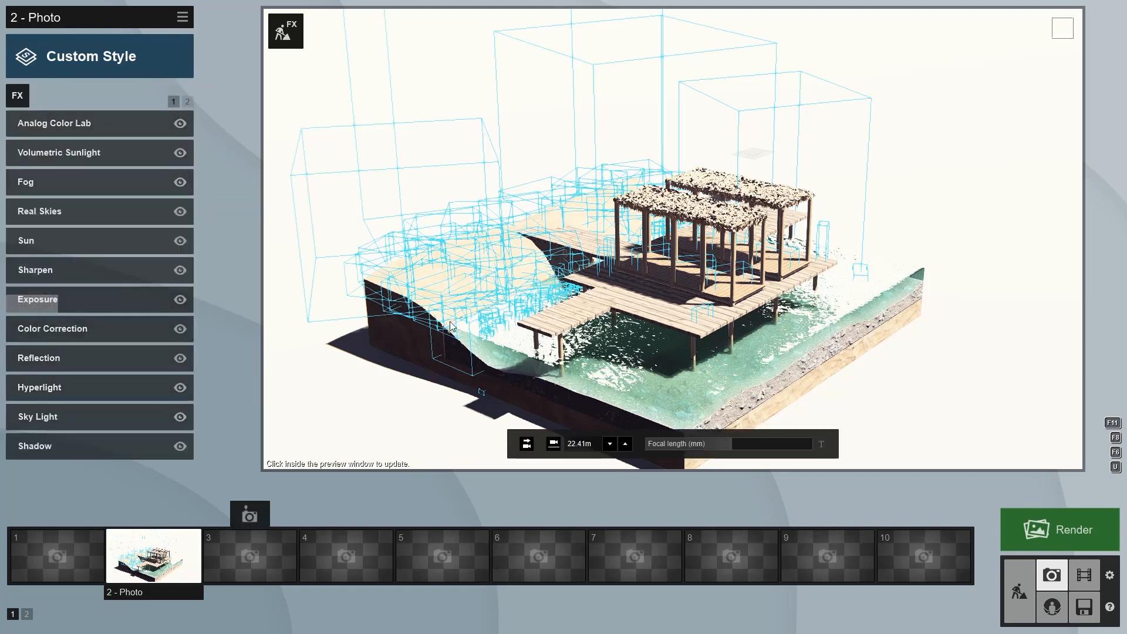
Review the Fog, Volumetric Sunlight and Analog Color Lab effect settings, then refresh the preview
left_click(82, 182)
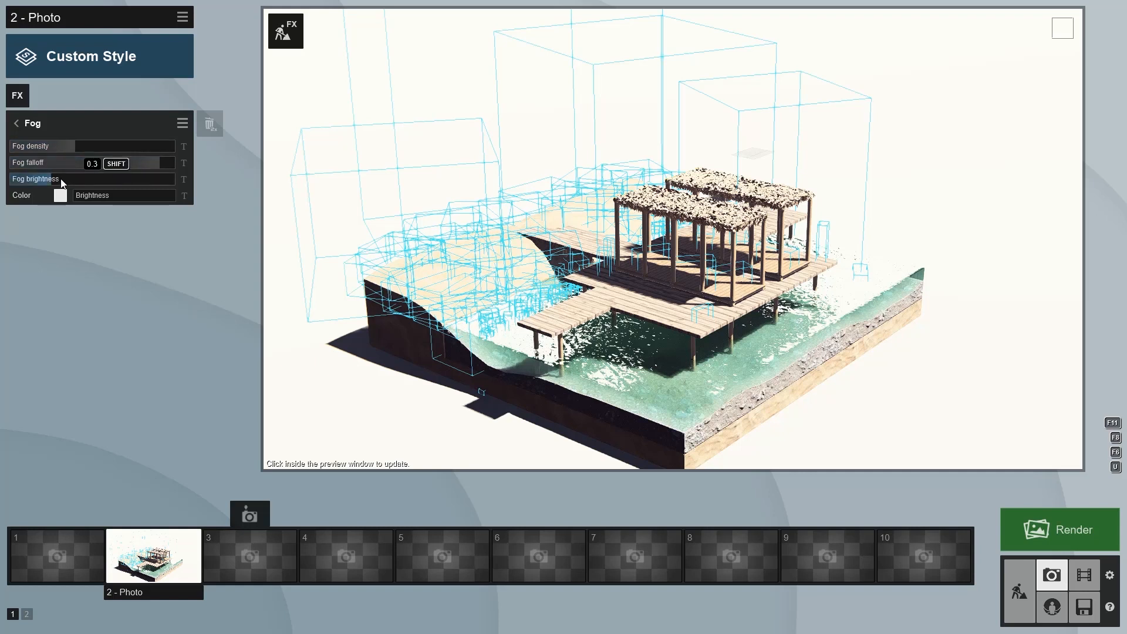
left_click(18, 123)
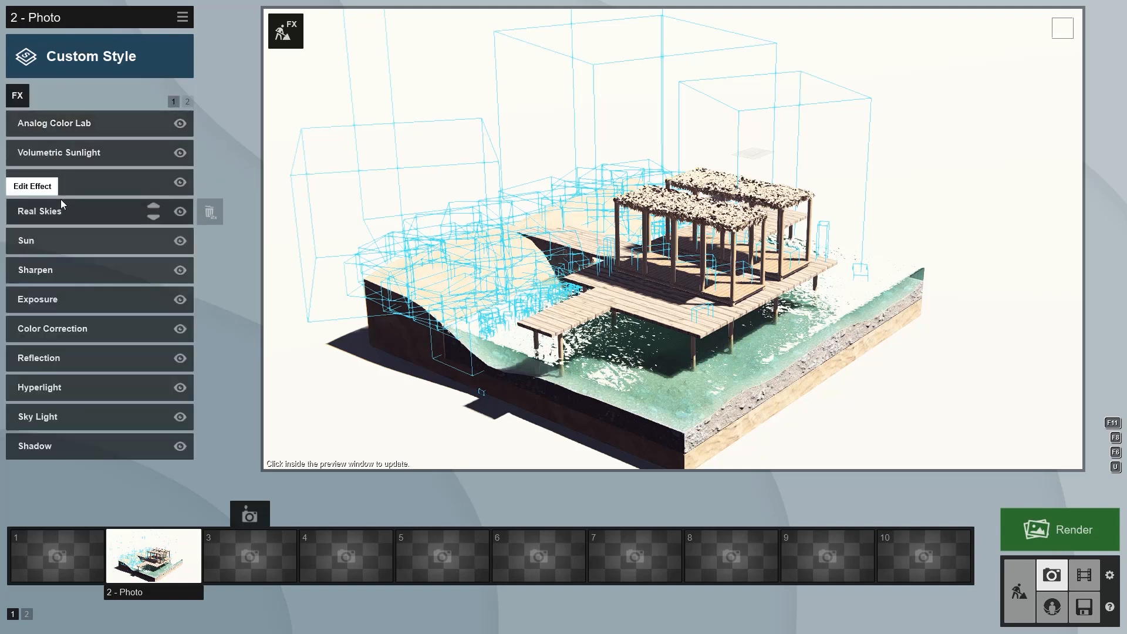
left_click(104, 156)
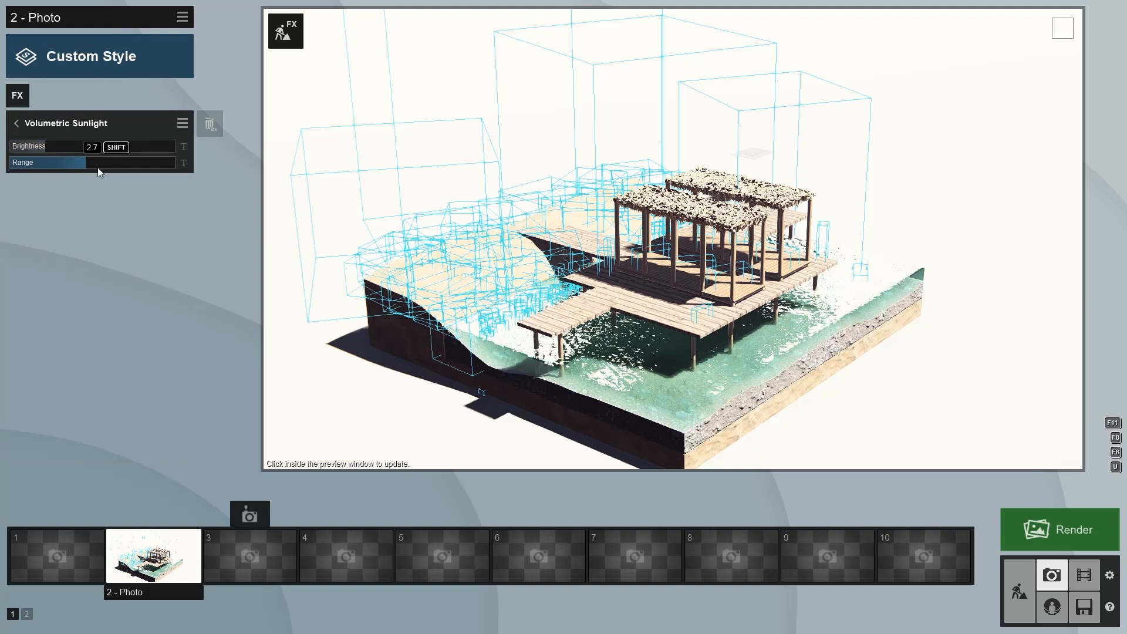
left_click(17, 122)
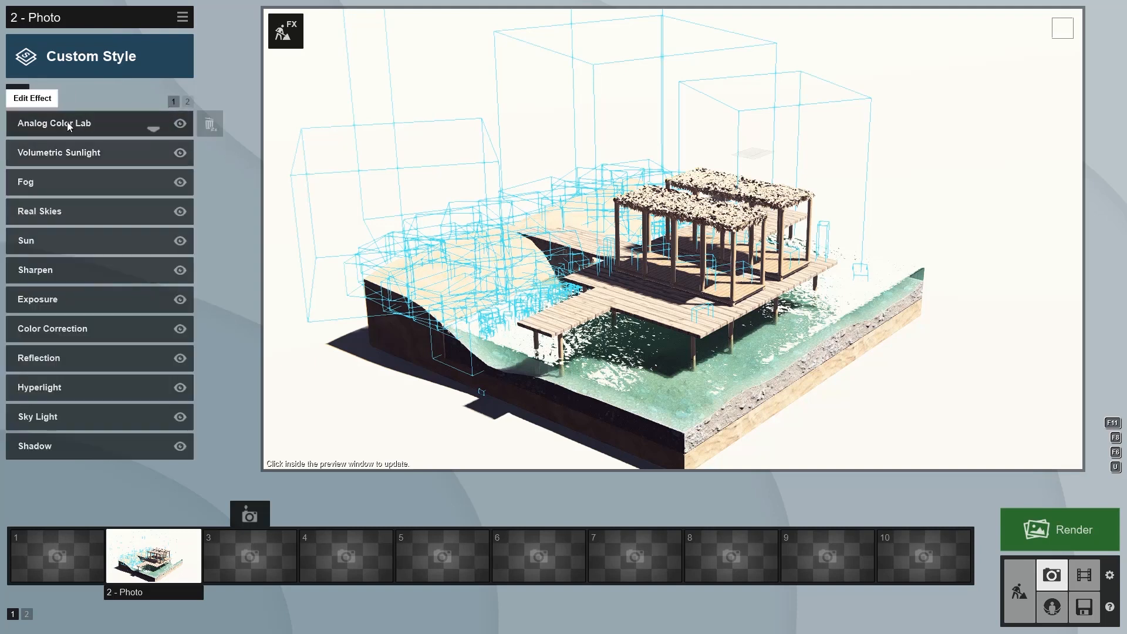
left_click(63, 128)
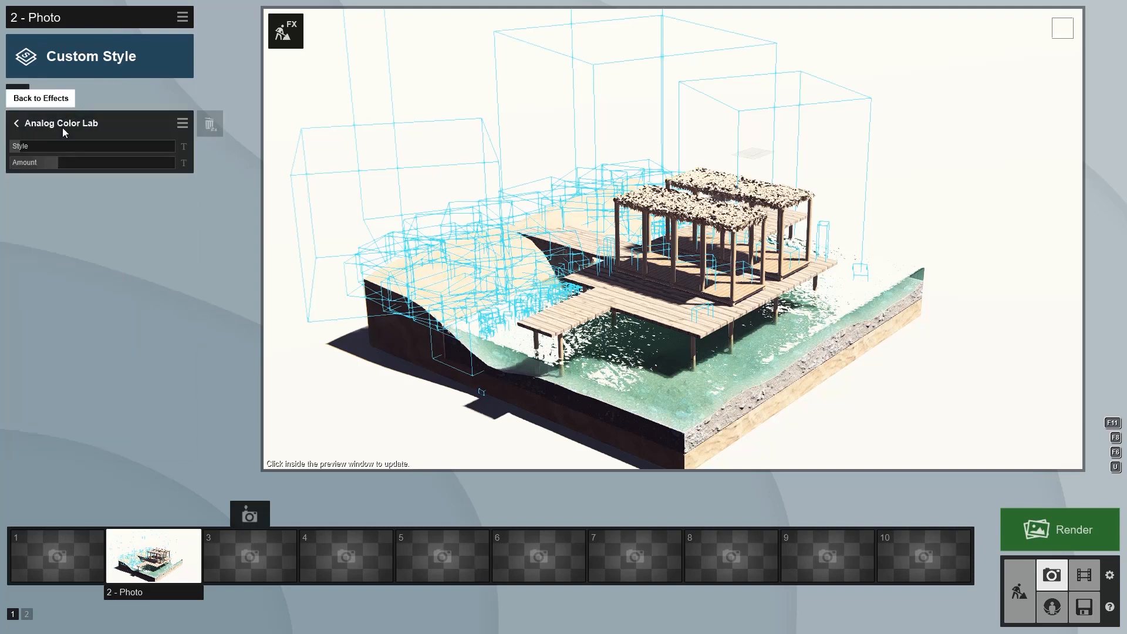
left_click(16, 123)
left_click(310, 300)
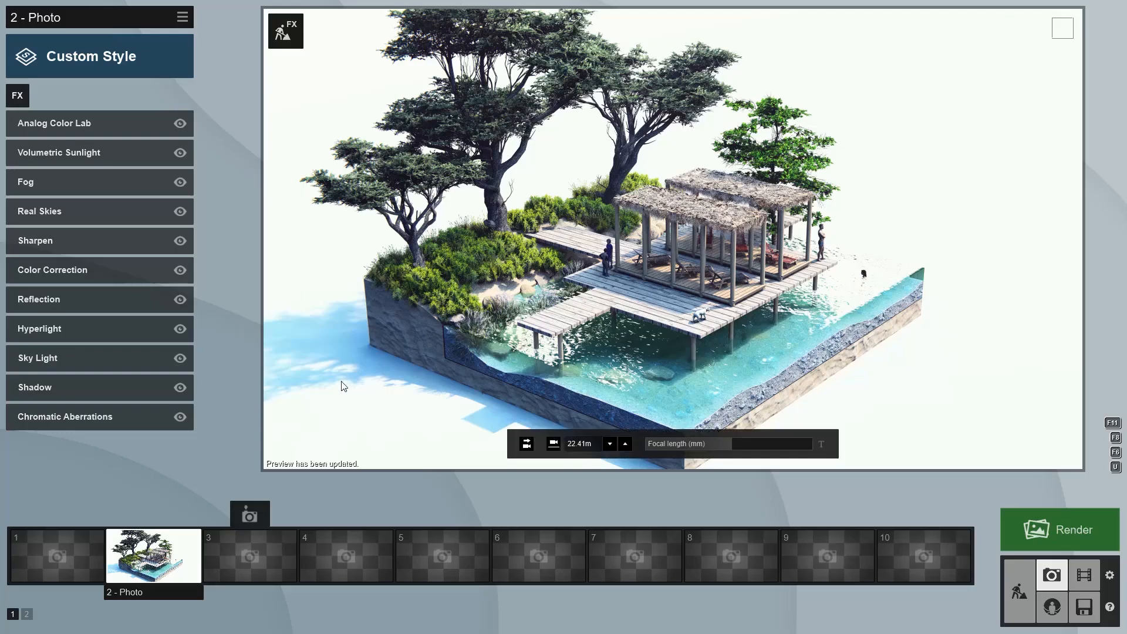
Copy the photo's effects
left_click(159, 546)
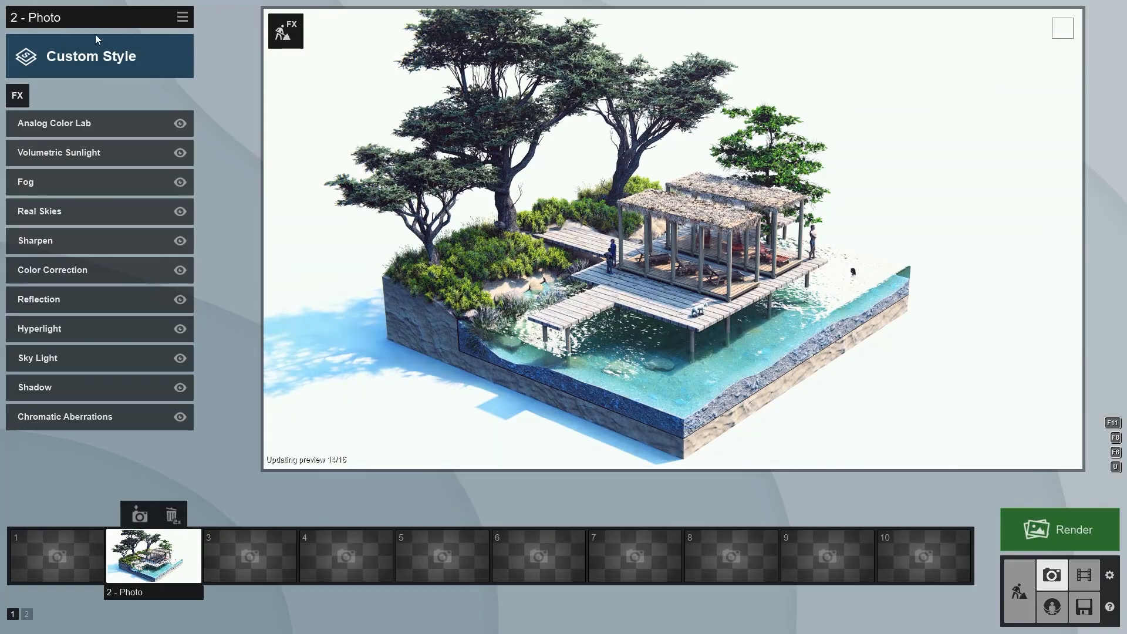
left_click(182, 17)
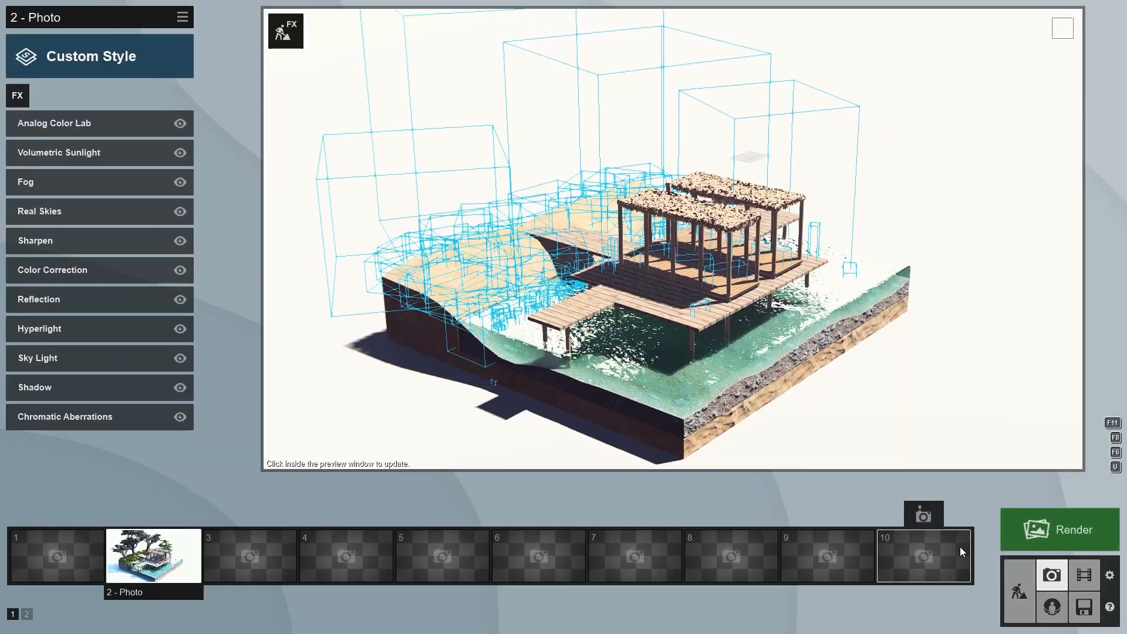
In Movie mode, create a second clip from the current view with one camera keyframe and an 8.02 s length
left_click(1084, 574)
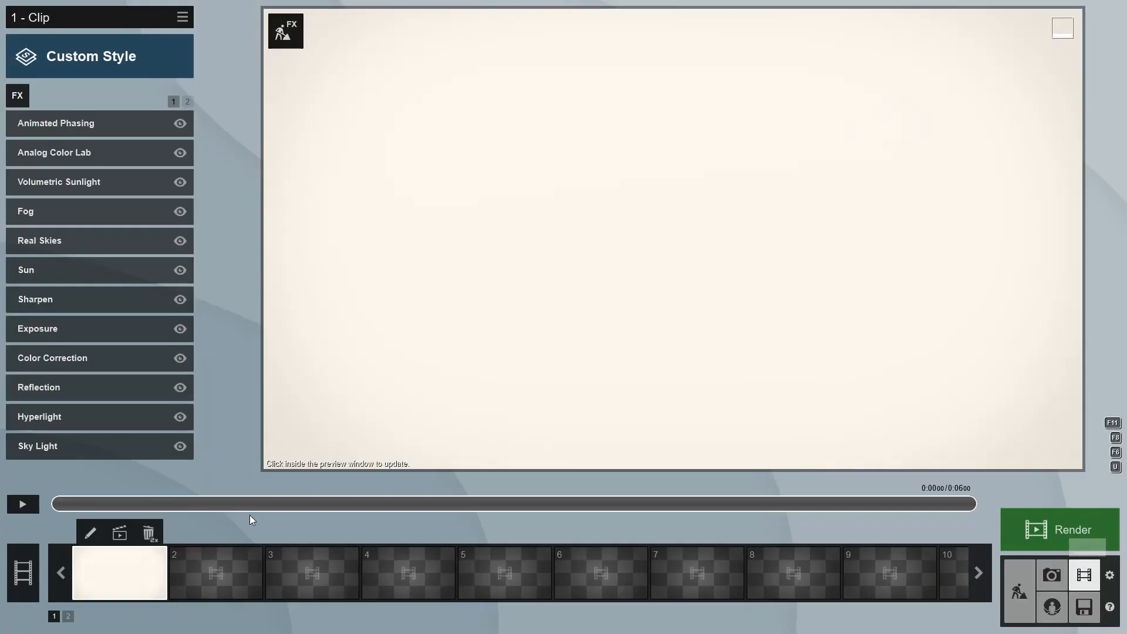
left_click(230, 581)
left_click(224, 418)
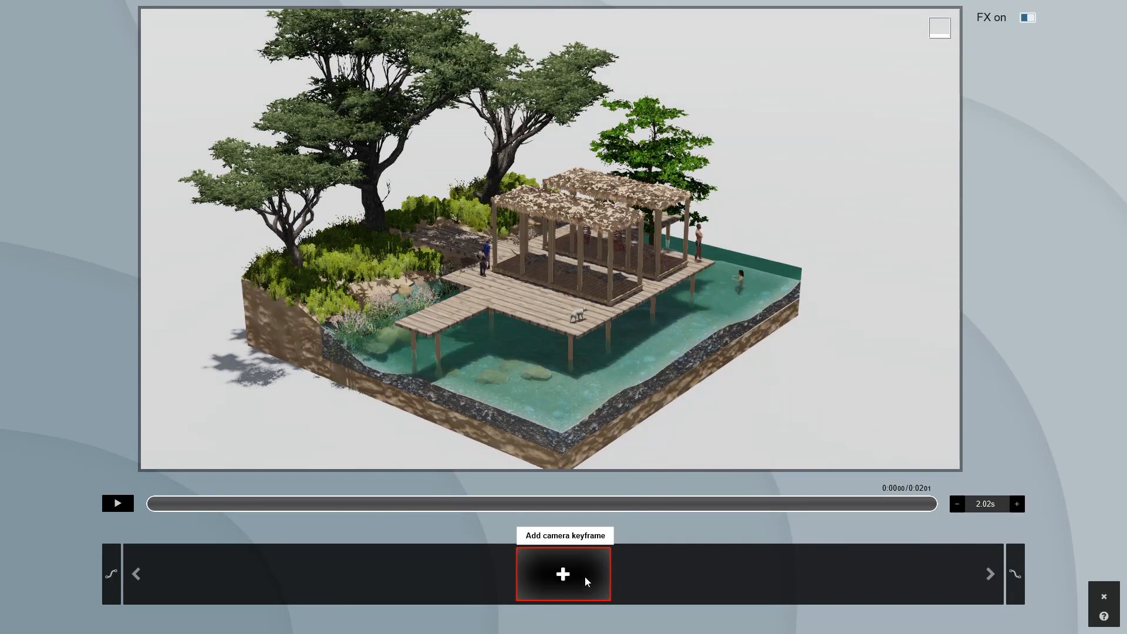
left_click(587, 581)
left_click(1017, 504)
left_click(1017, 504)
left_click(1017, 504)
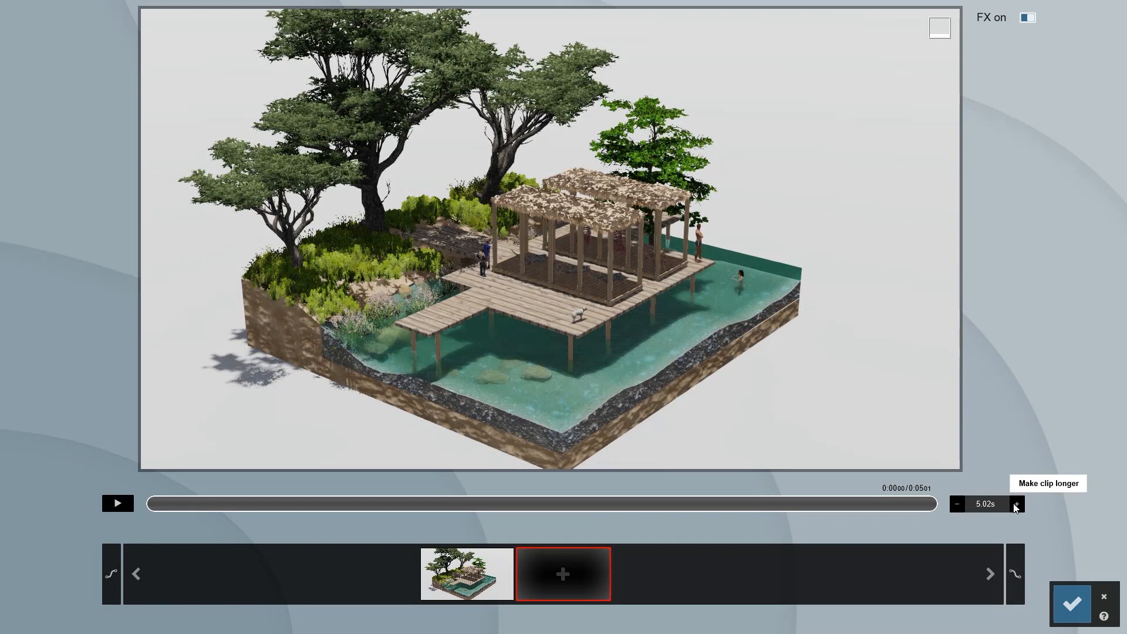
left_click(1072, 603)
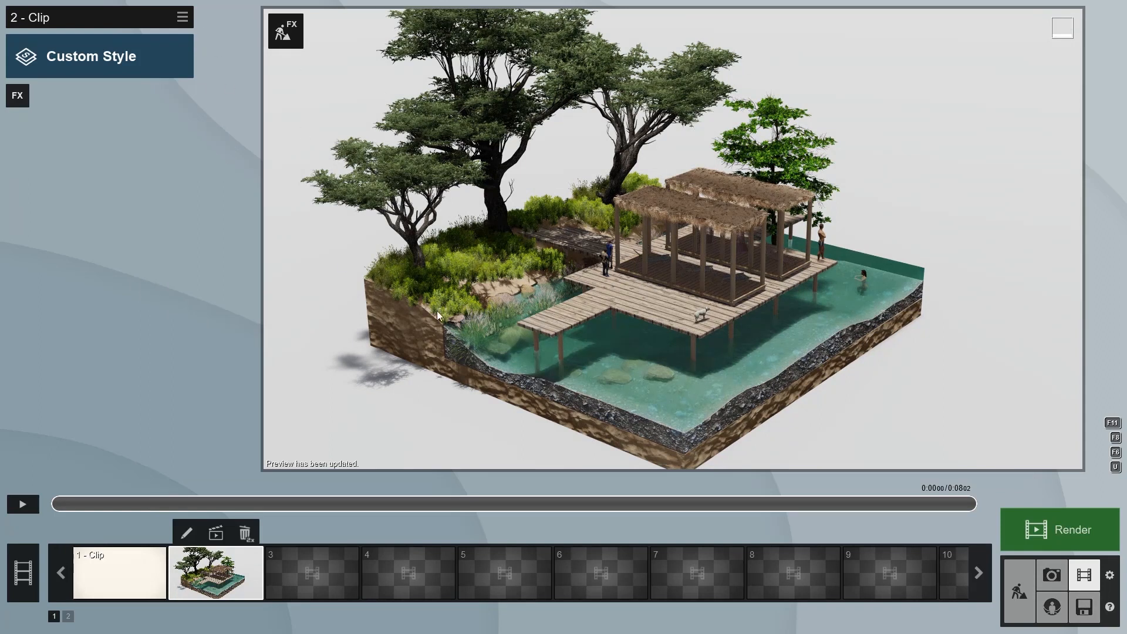
Paste the copied photo effects into the new clip and add an Animated Phasing effect
left_click(182, 17)
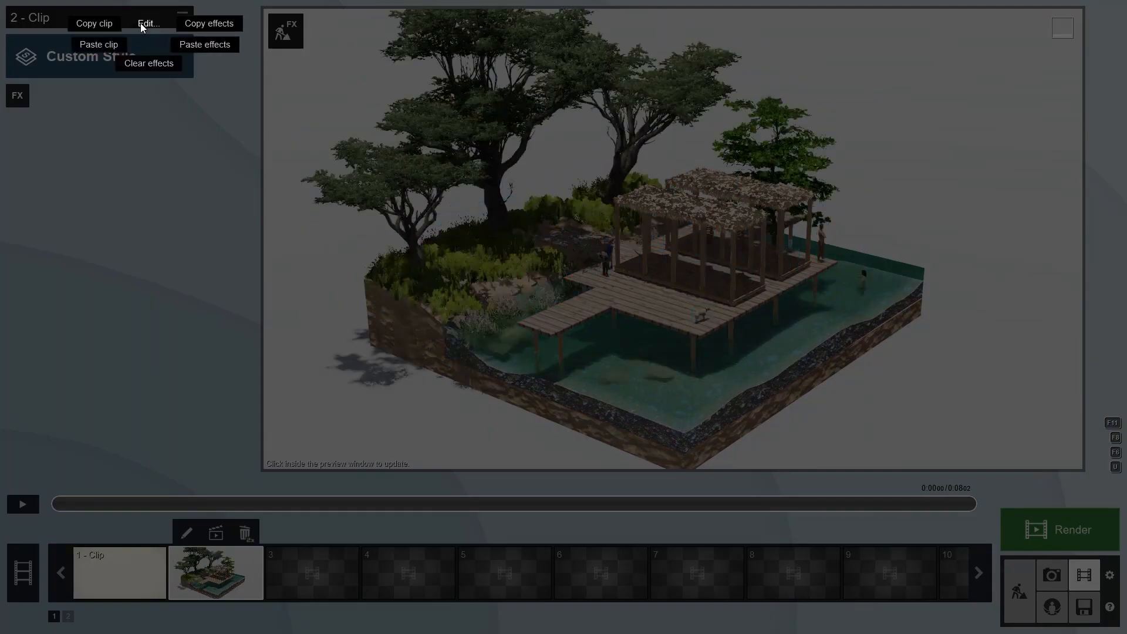
left_click(221, 46)
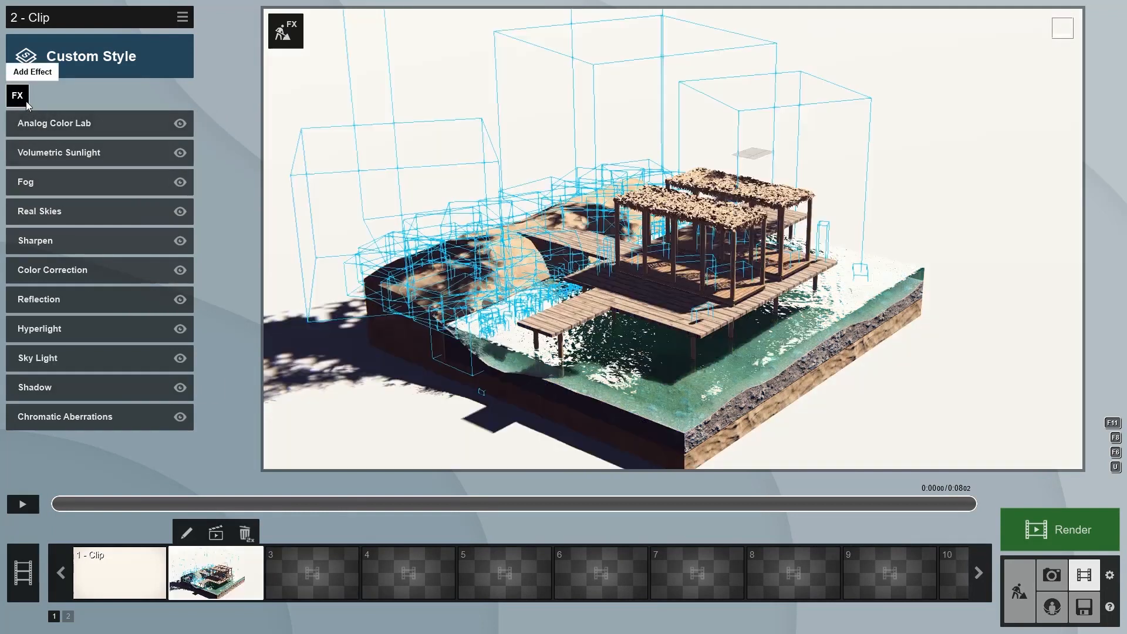
left_click(17, 95)
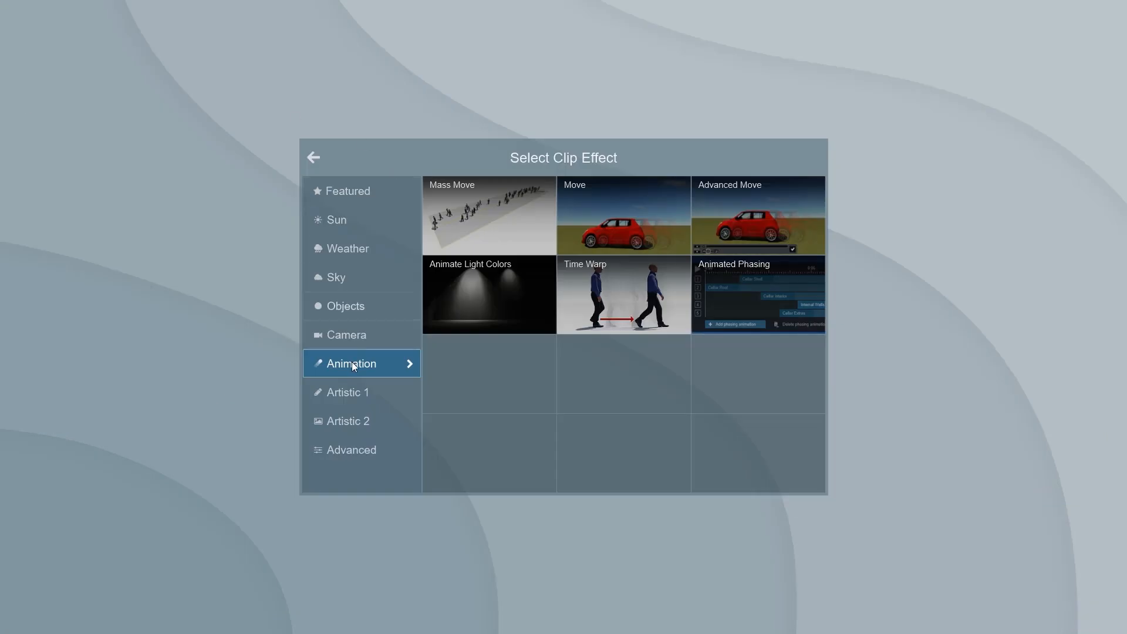
left_click(749, 303)
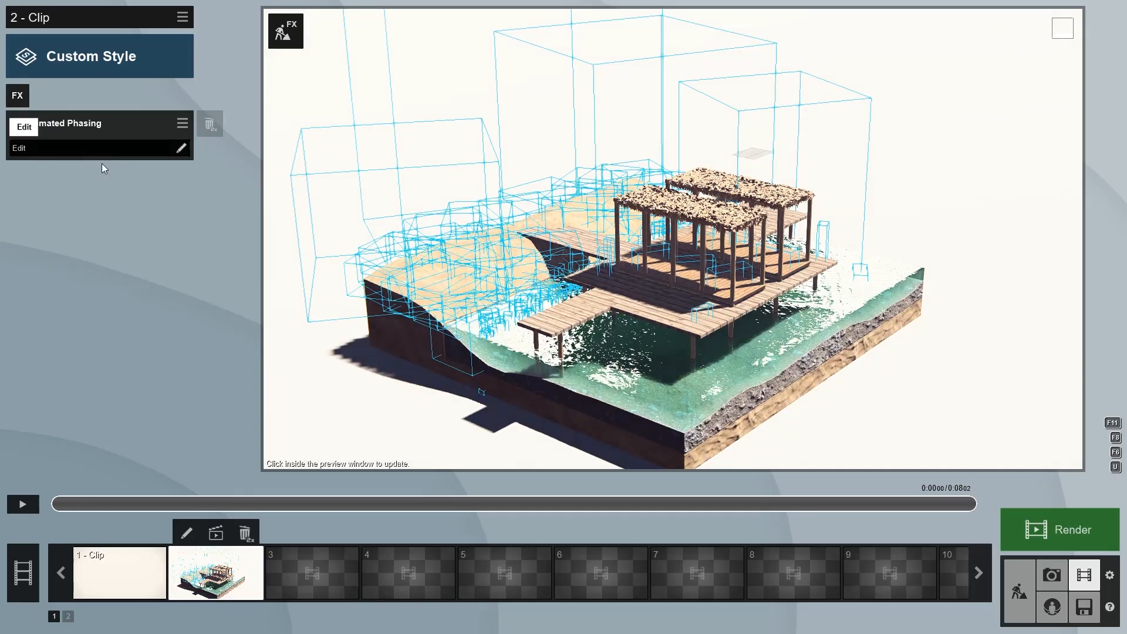
Edit the Animated Phasing effect, setting phasing animation 1 to Sky drop with a duration of about 2.02 s
left_click(65, 154)
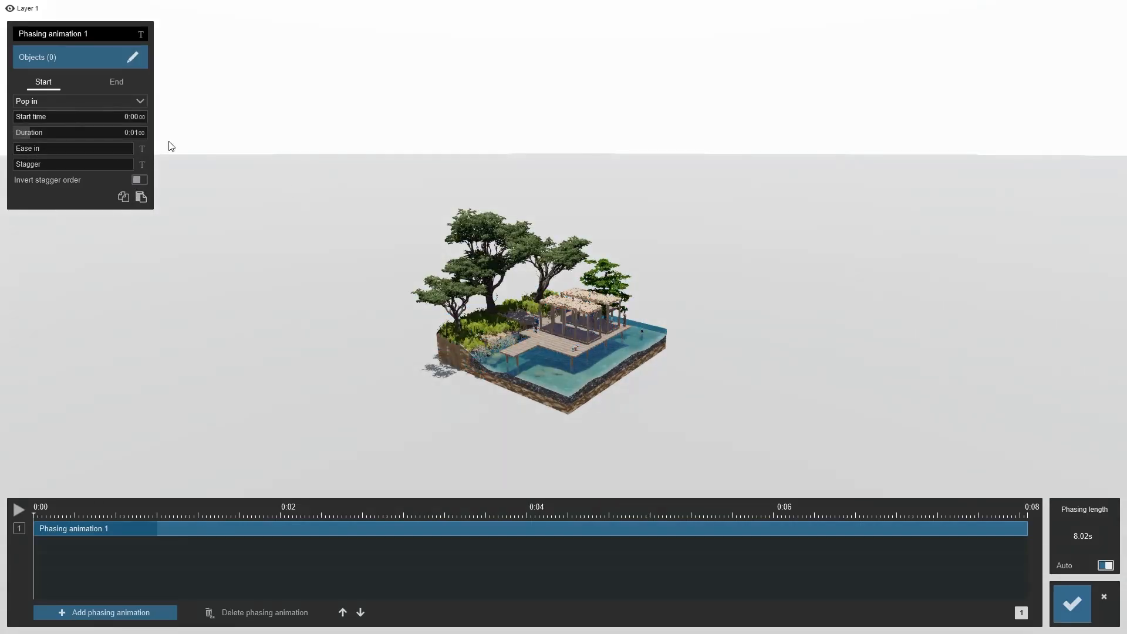
key("w")
right_click_drag(560, 390, 581, 475)
key("s")
left_click(70, 55)
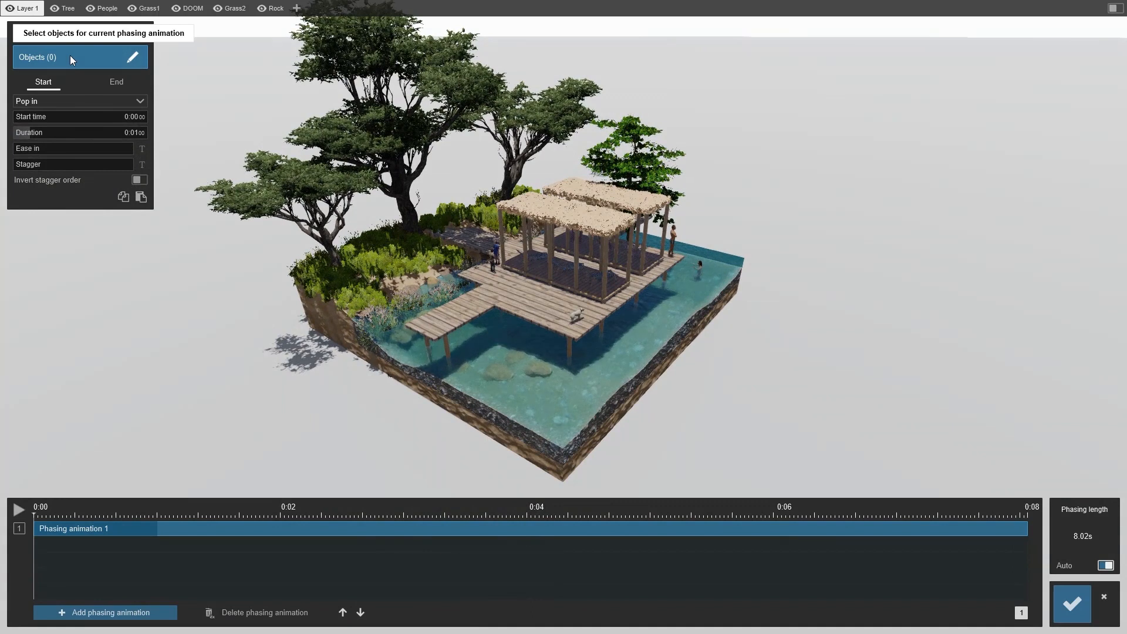
left_click(65, 103)
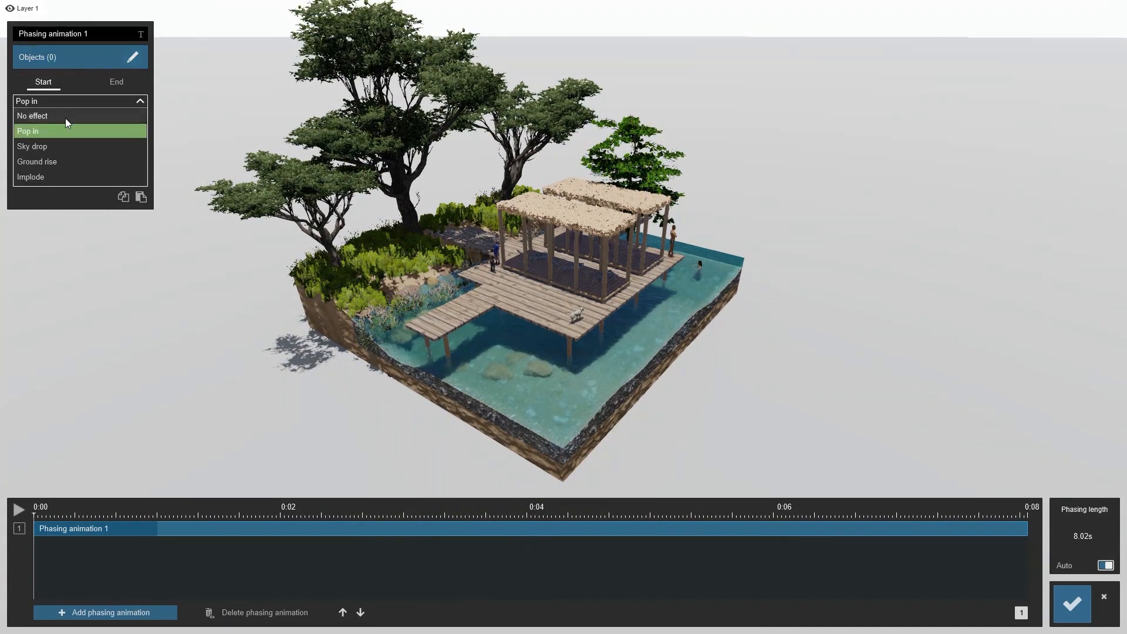
left_click(55, 147)
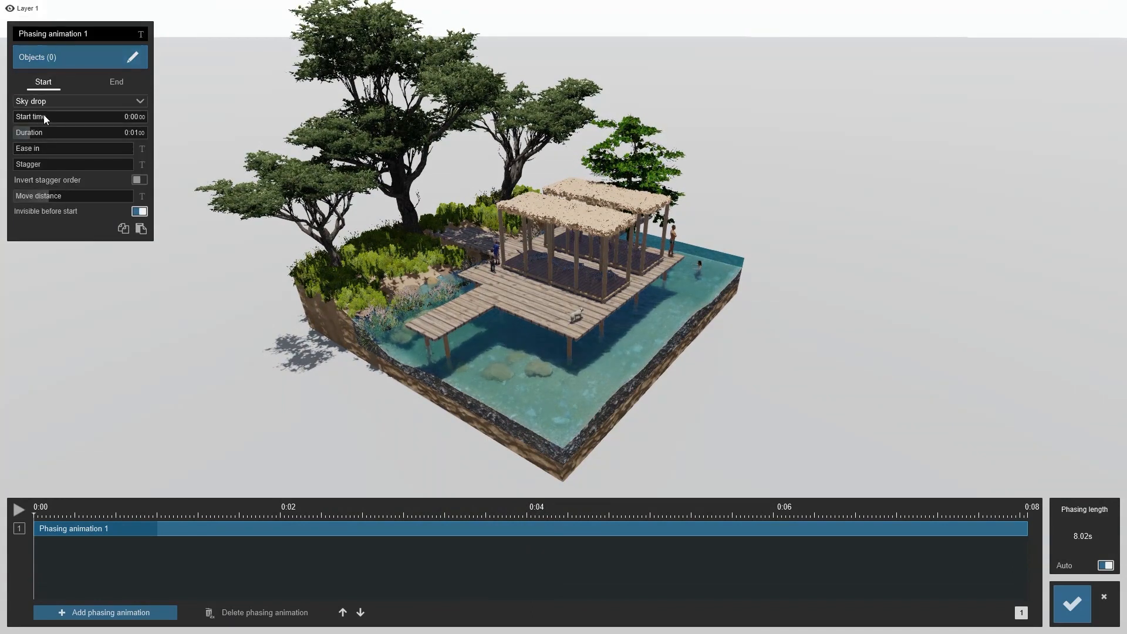
left_click_drag(33, 132, 237, 233)
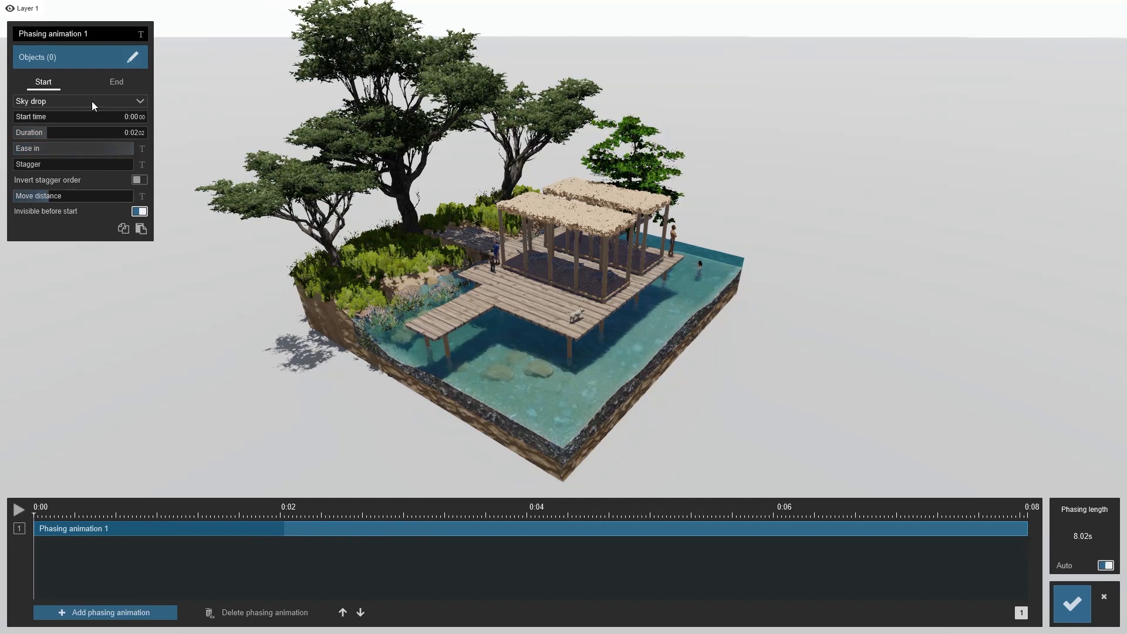
Select the floor3 model as the object for phasing animation 1
left_click(74, 58)
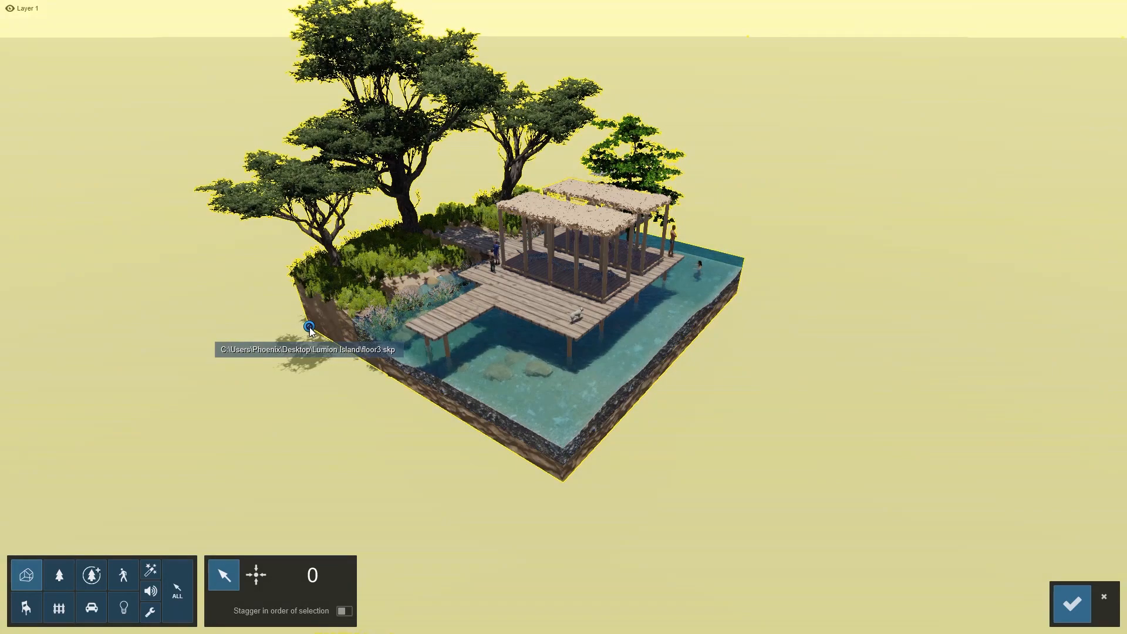
left_click(310, 330)
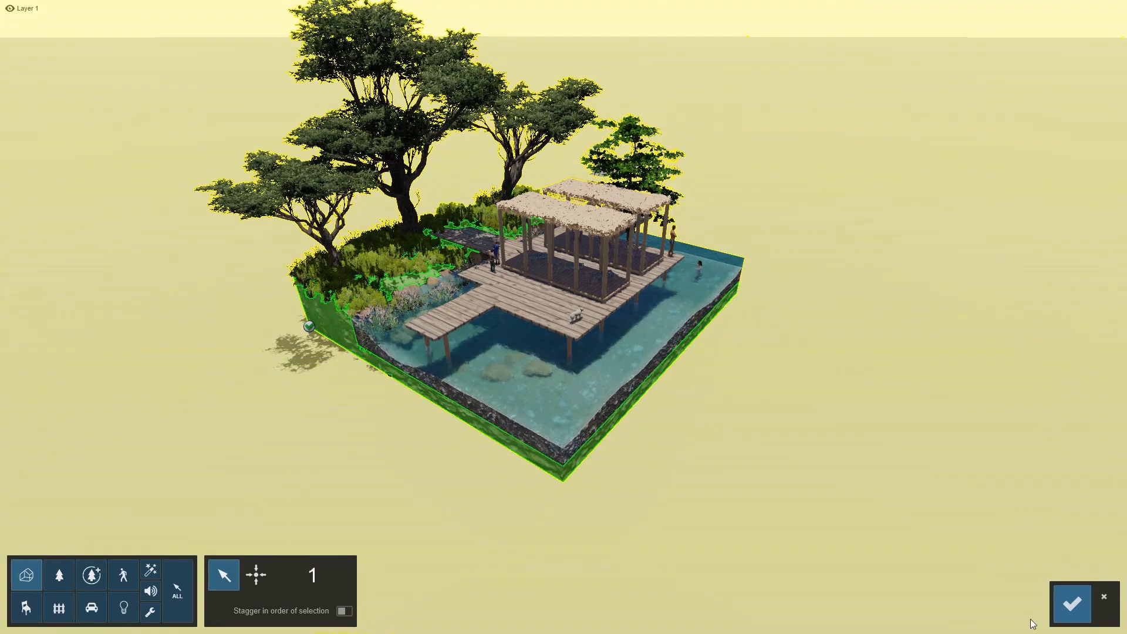
left_click(1071, 604)
Add a second phasing animation starting at about 0.47 s, set to Sky drop with a duration of about 2 s
left_click_drag(42, 515, 111, 515)
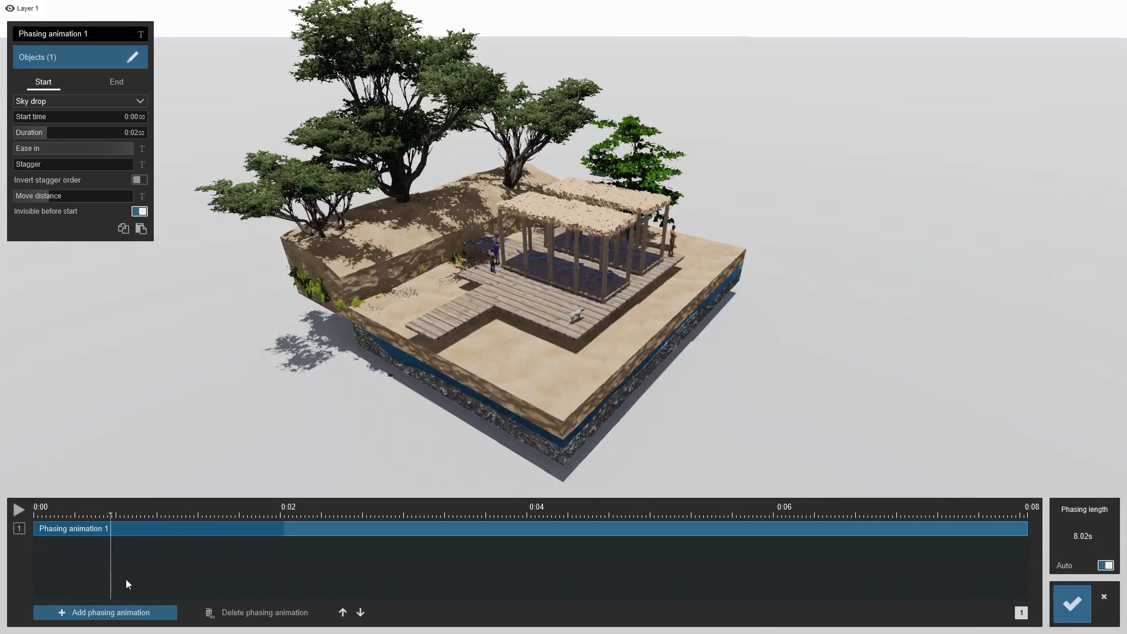
left_click(106, 613)
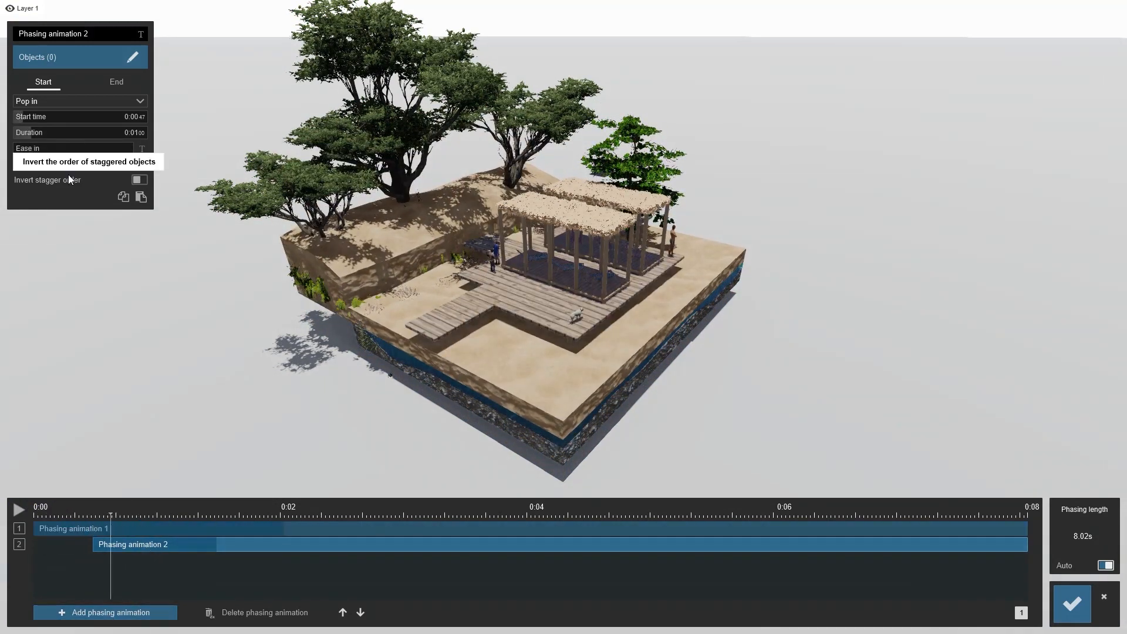
left_click(56, 101)
left_click(49, 147)
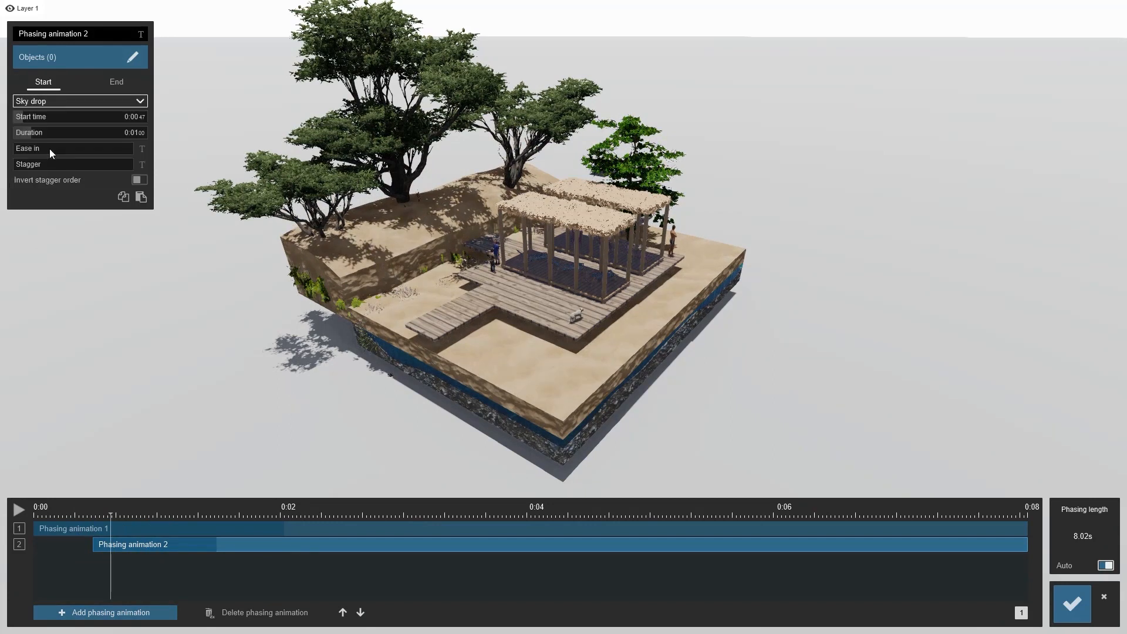
left_click_drag(33, 132, 49, 139)
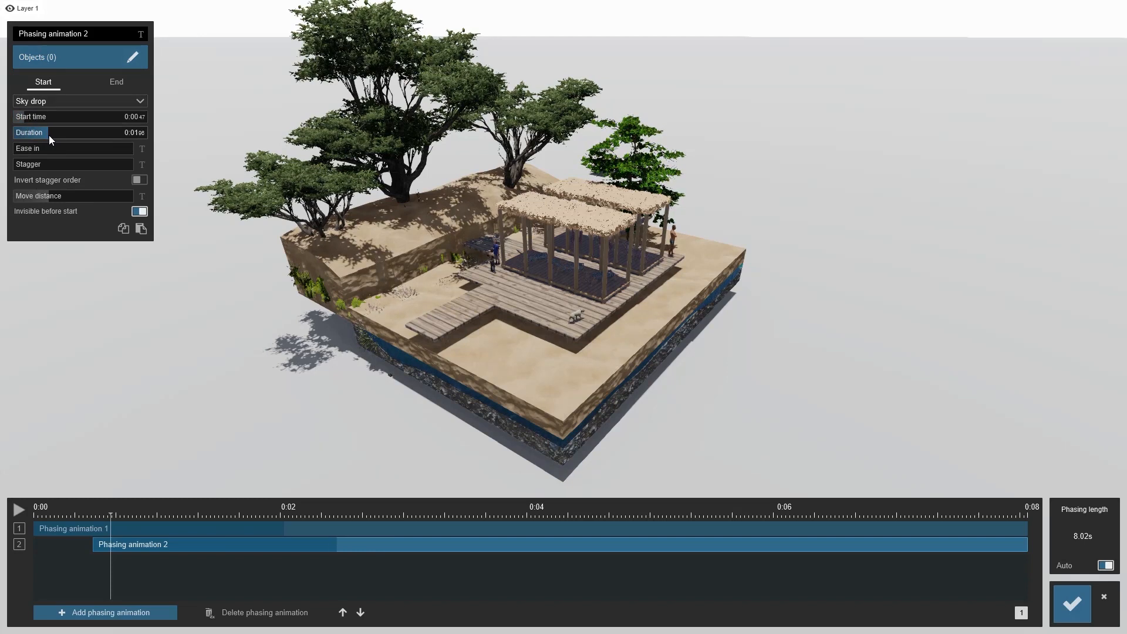
Select the ground2 model as the object for phasing animation 2
left_click(99, 58)
left_click(310, 326)
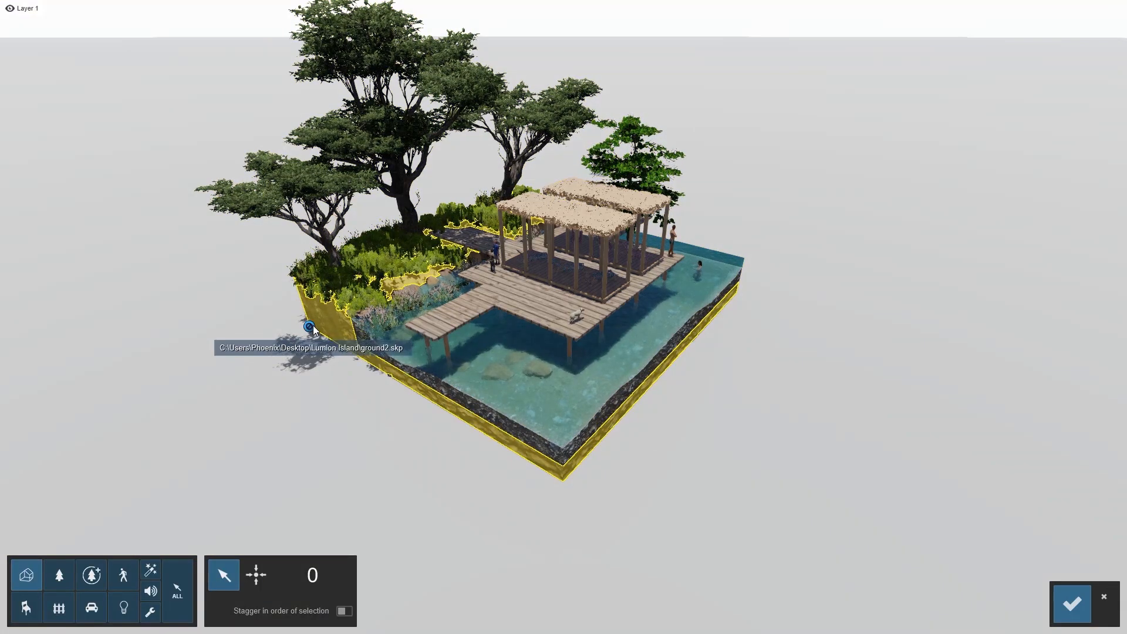
left_click(1071, 604)
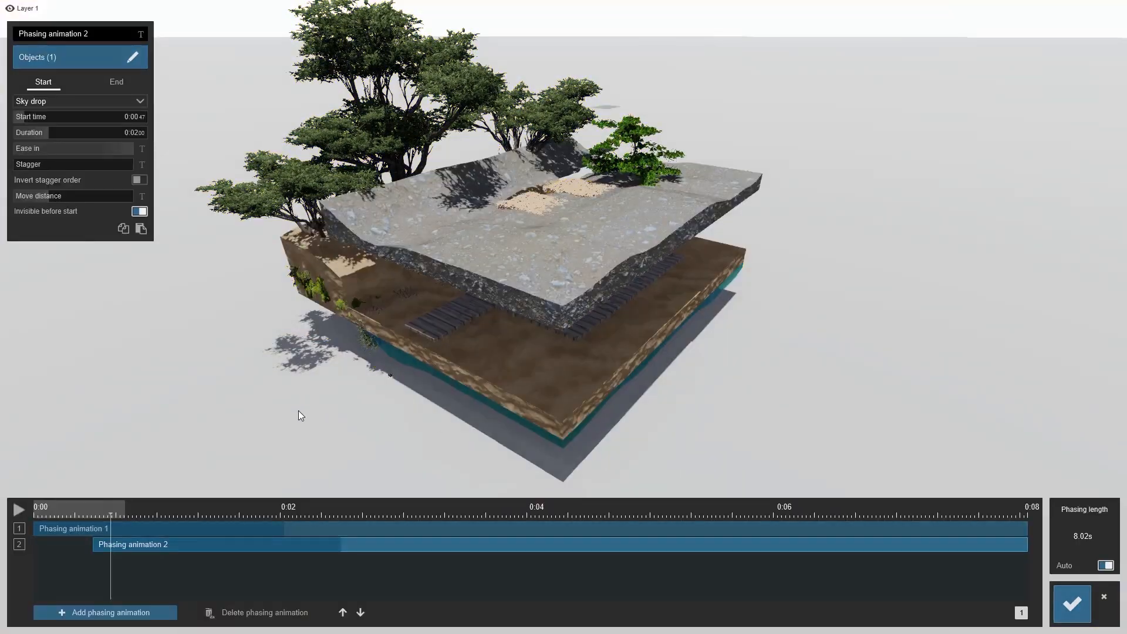
Add a third phasing animation starting at about 0.75 s and set its effect to Sky drop
left_click(126, 612)
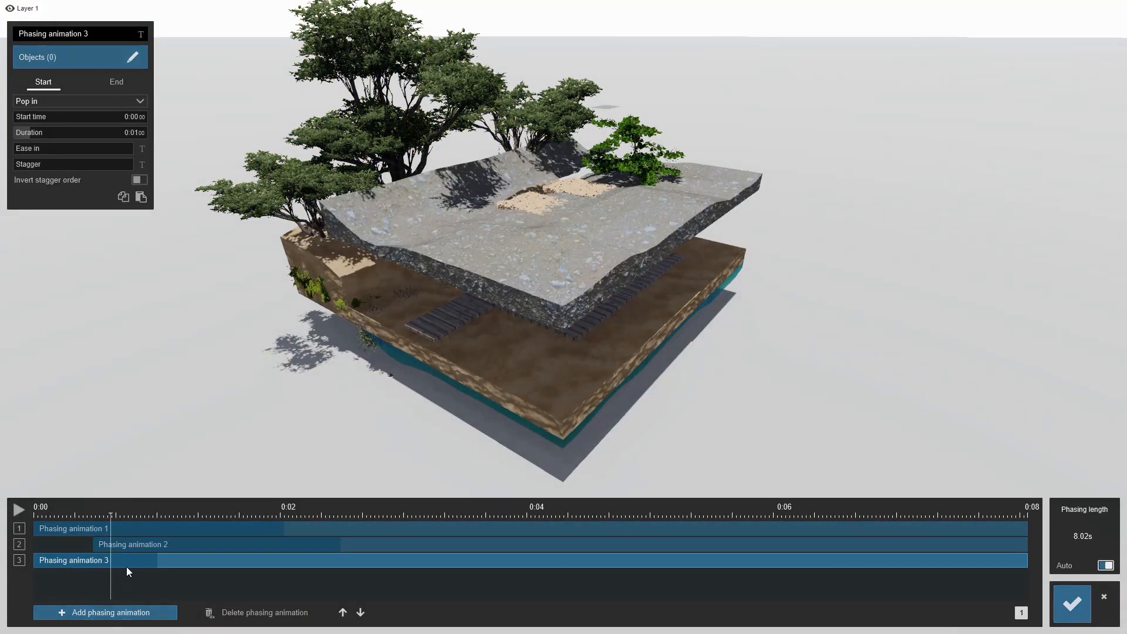
left_click_drag(208, 560, 220, 558)
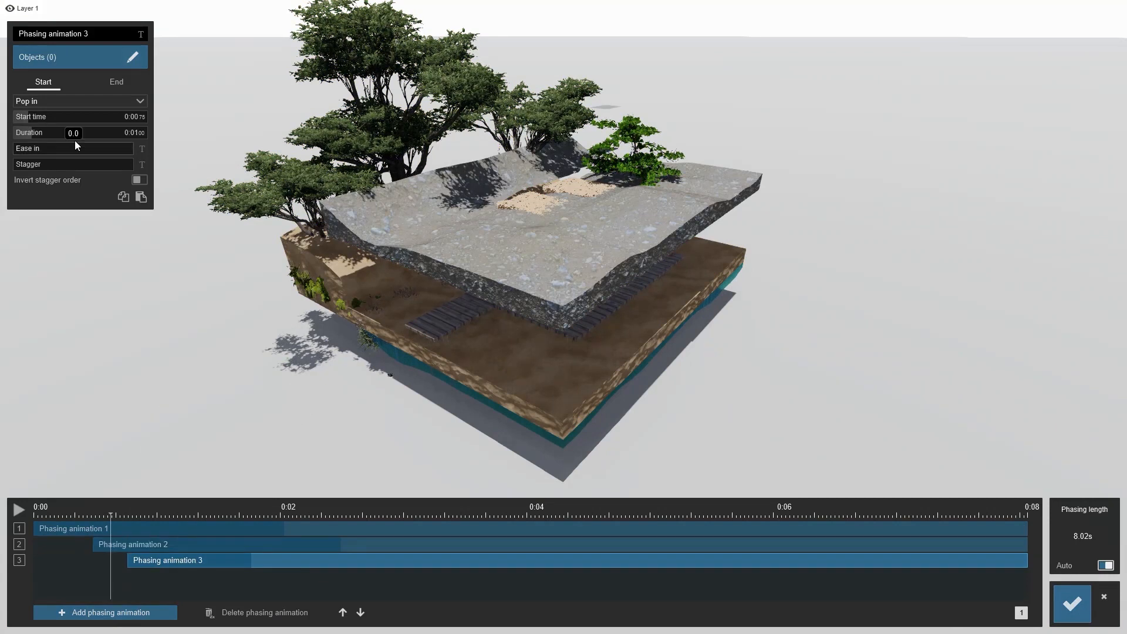
left_click(69, 101)
left_click(60, 149)
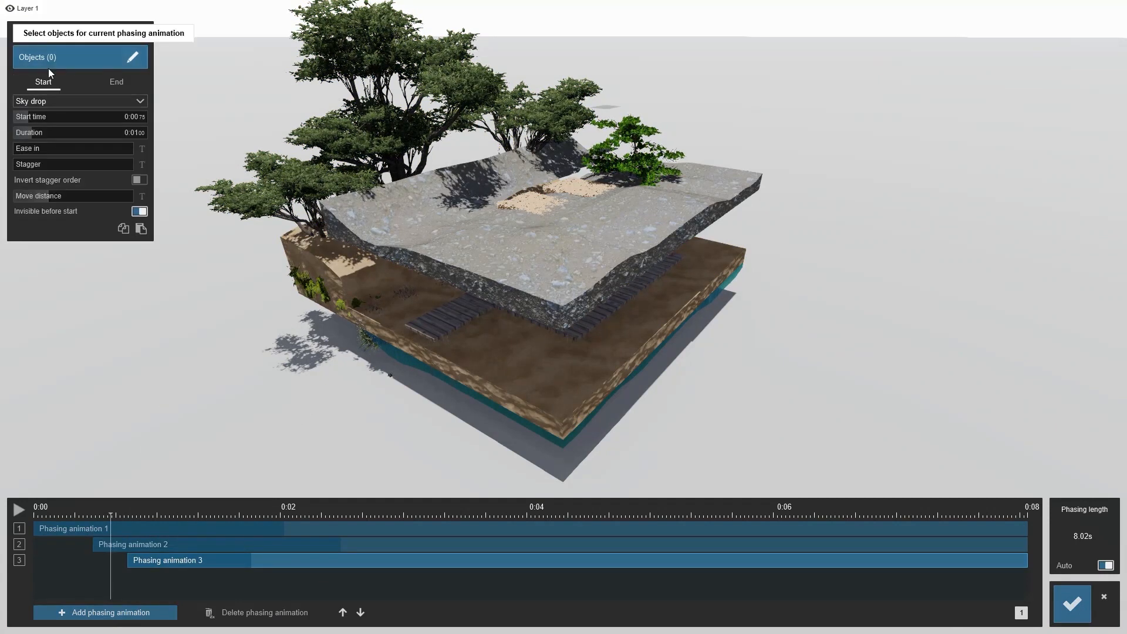
Select the ground3 model as the object for phasing animation 3 and set its duration to about 2.02 s
left_click(50, 62)
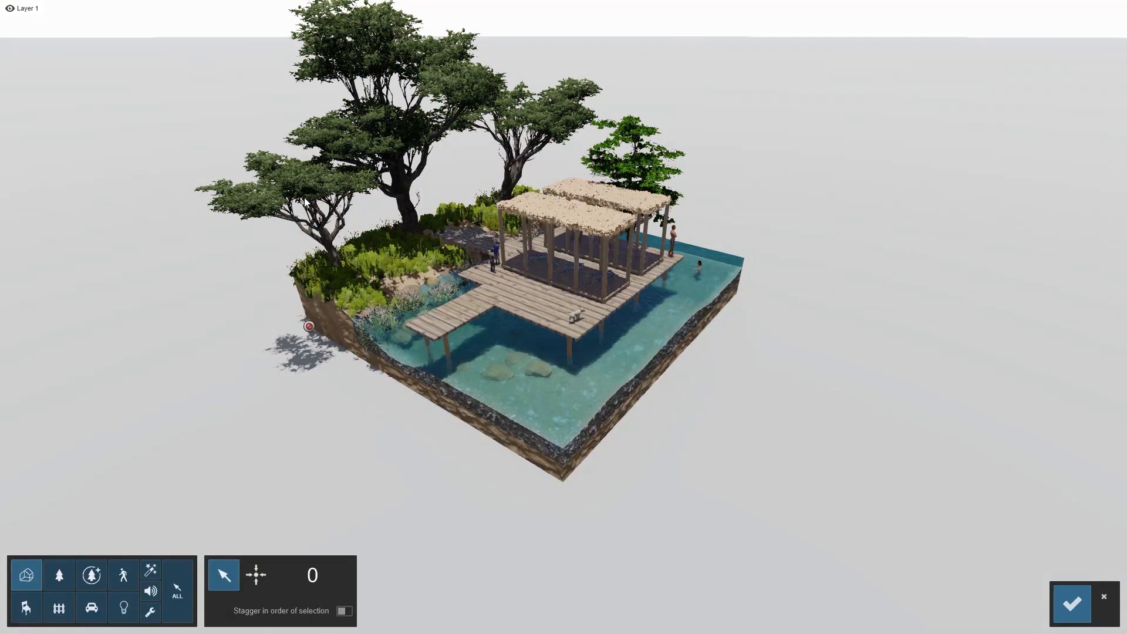
left_click(310, 327)
left_click(1072, 604)
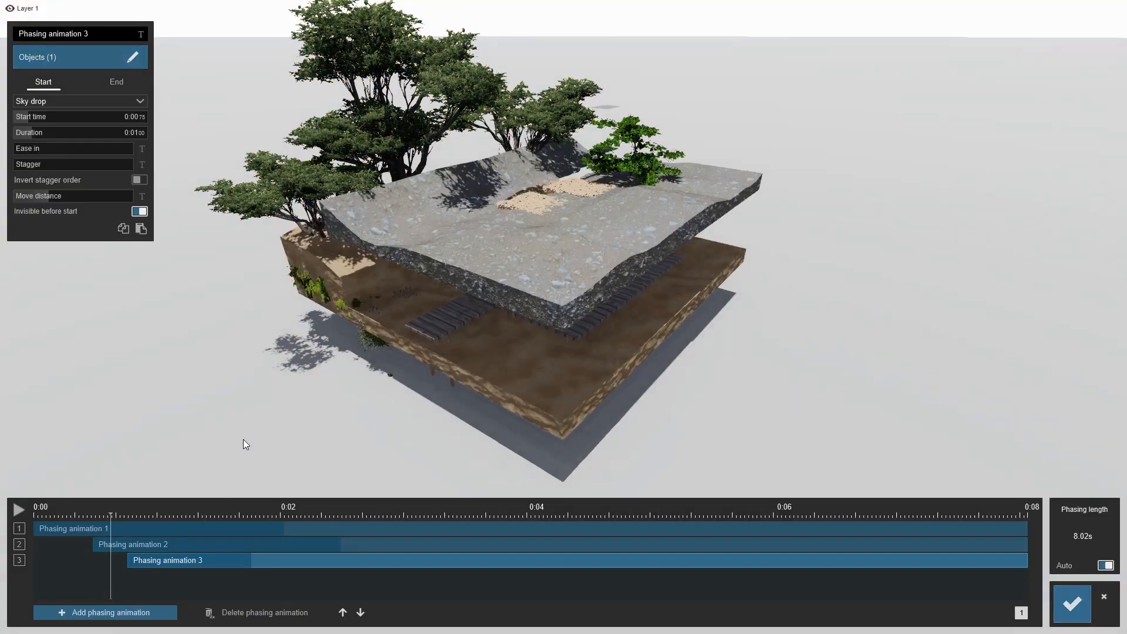
left_click_drag(120, 512, 234, 515)
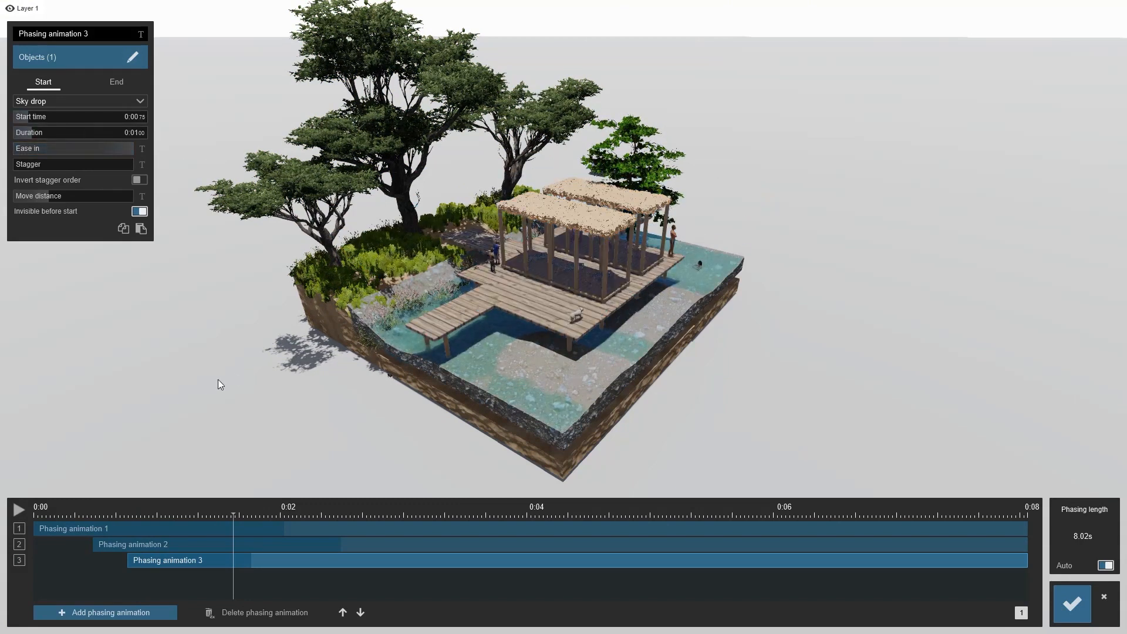
left_click_drag(41, 133, 50, 133)
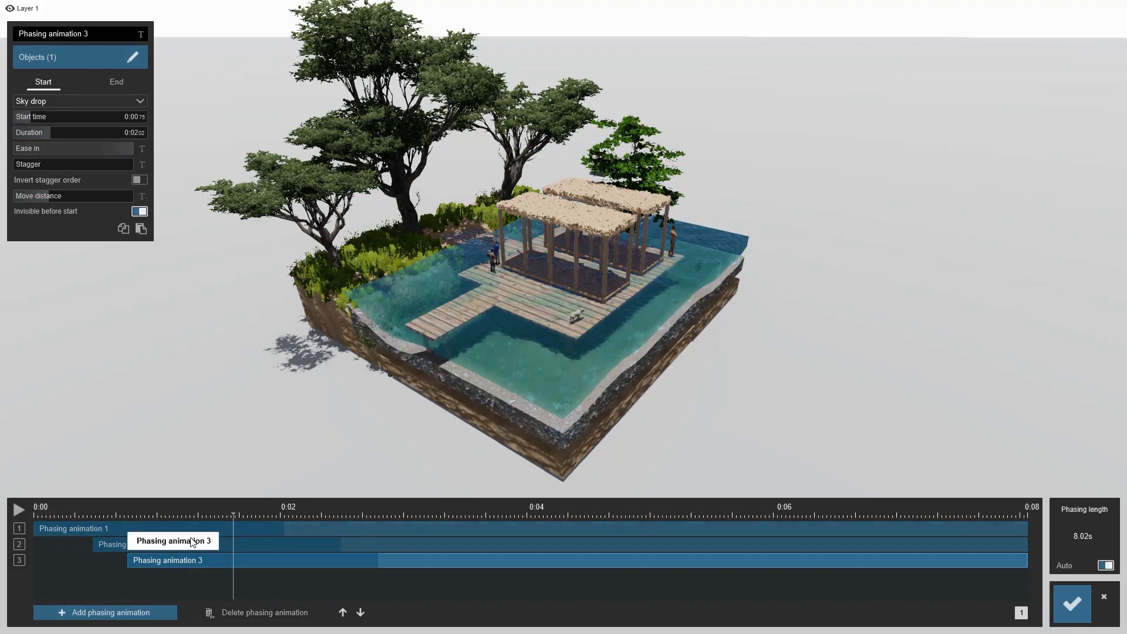
Add a fourth phasing animation at about 1.03 s and select the water-level ground layer as its object
left_click(134, 611)
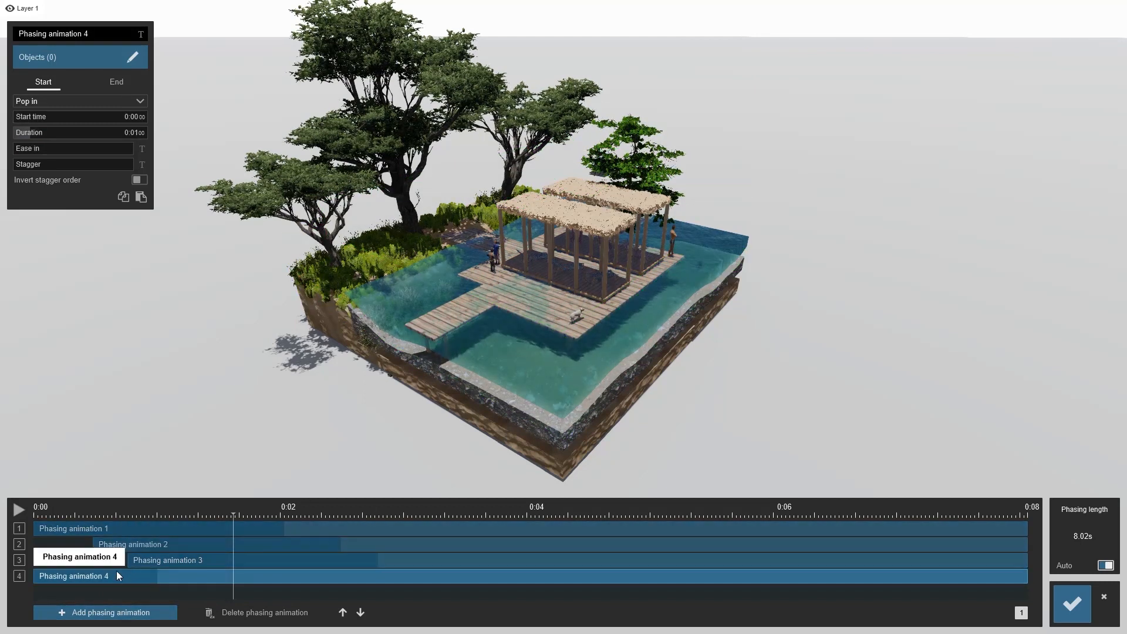
left_click(87, 65)
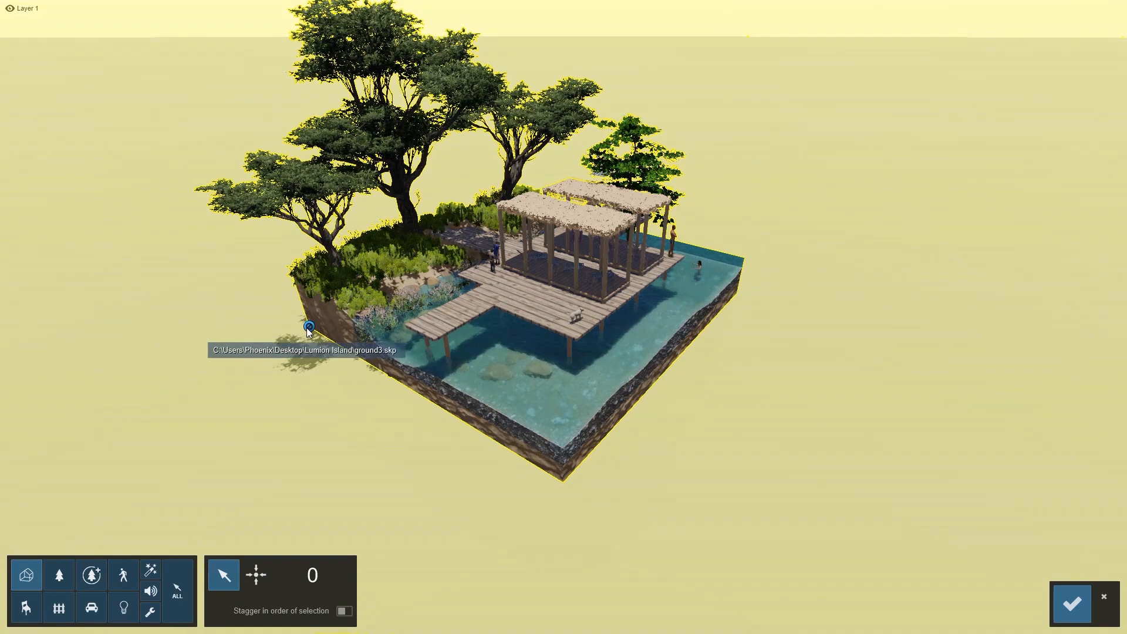
left_click(309, 327)
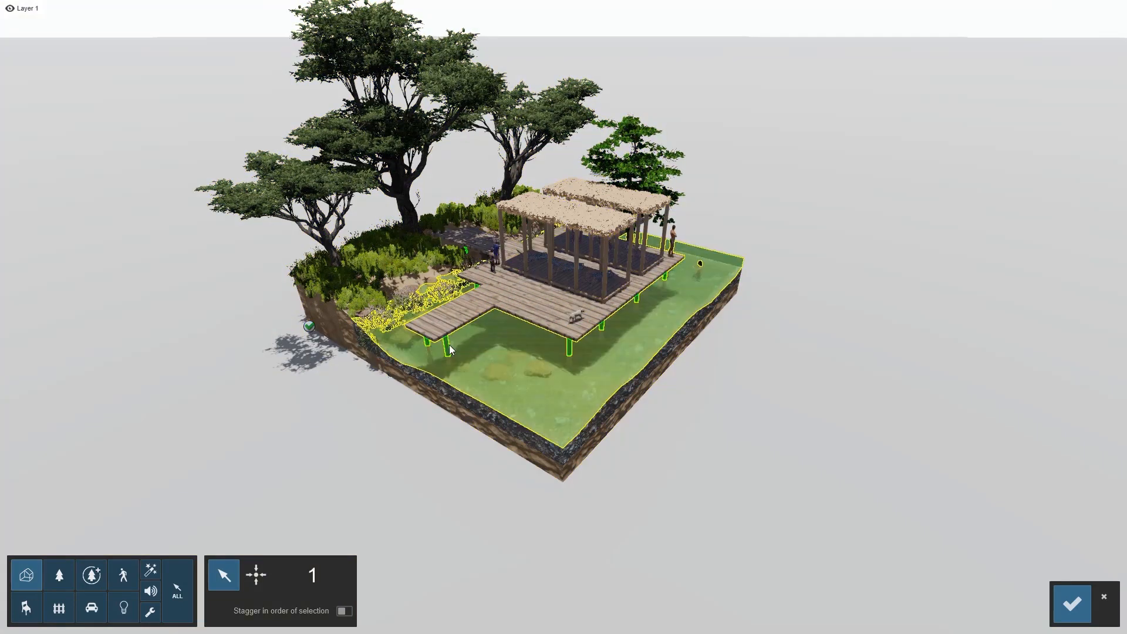
right_click_drag(563, 388, 586, 418)
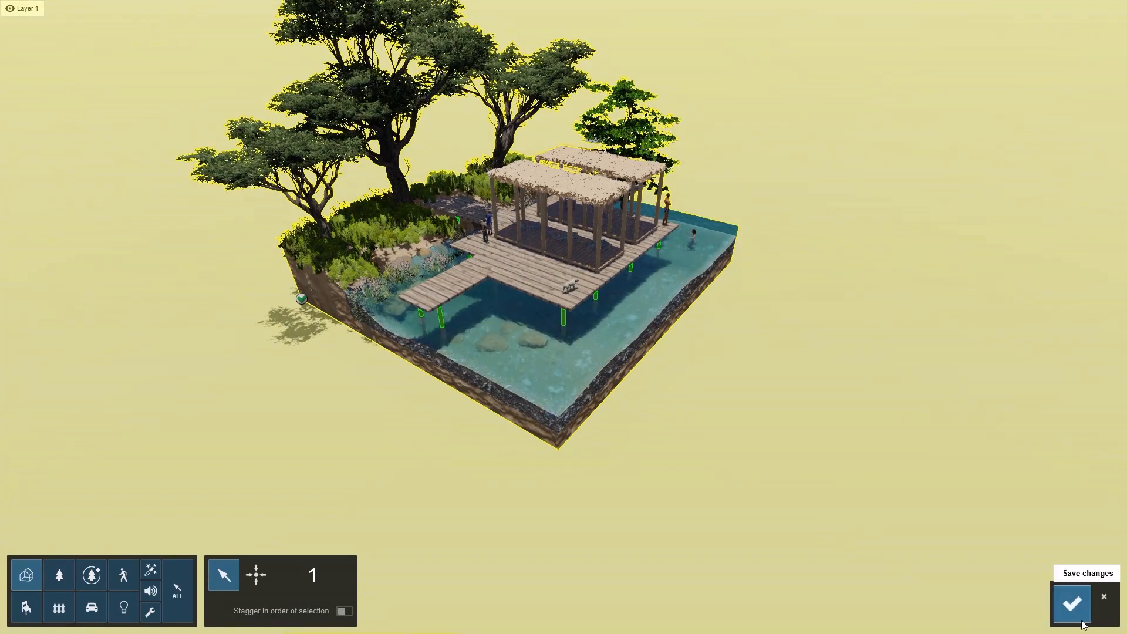
left_click(1073, 612)
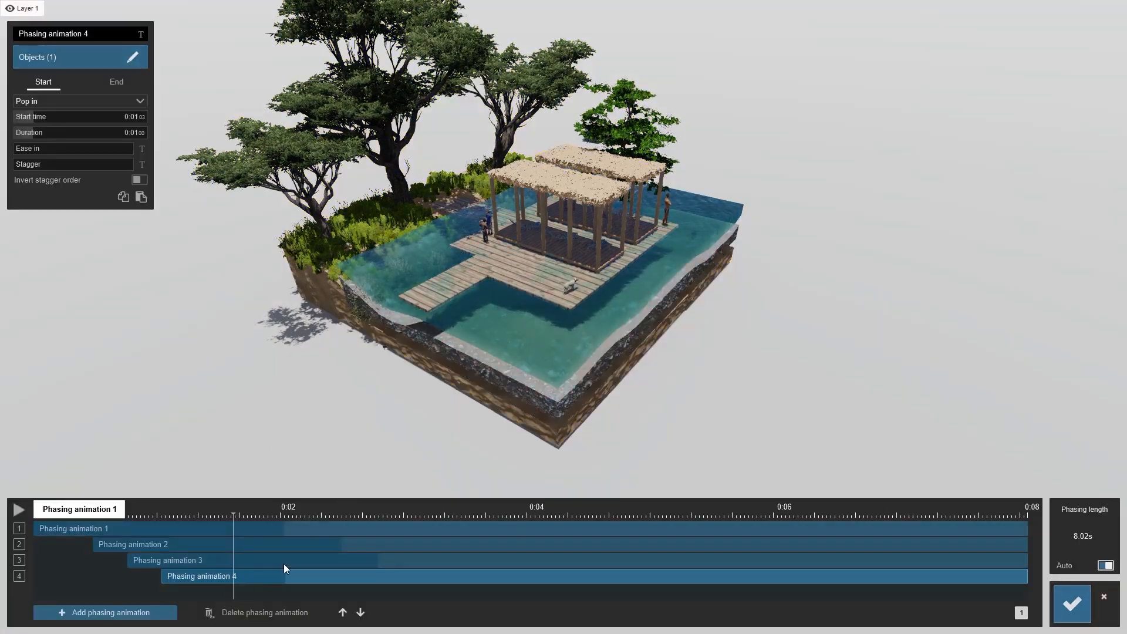
Set phasing animation 4 to Sky drop with a duration of about 2.12 s
left_click_drag(37, 134, 54, 136)
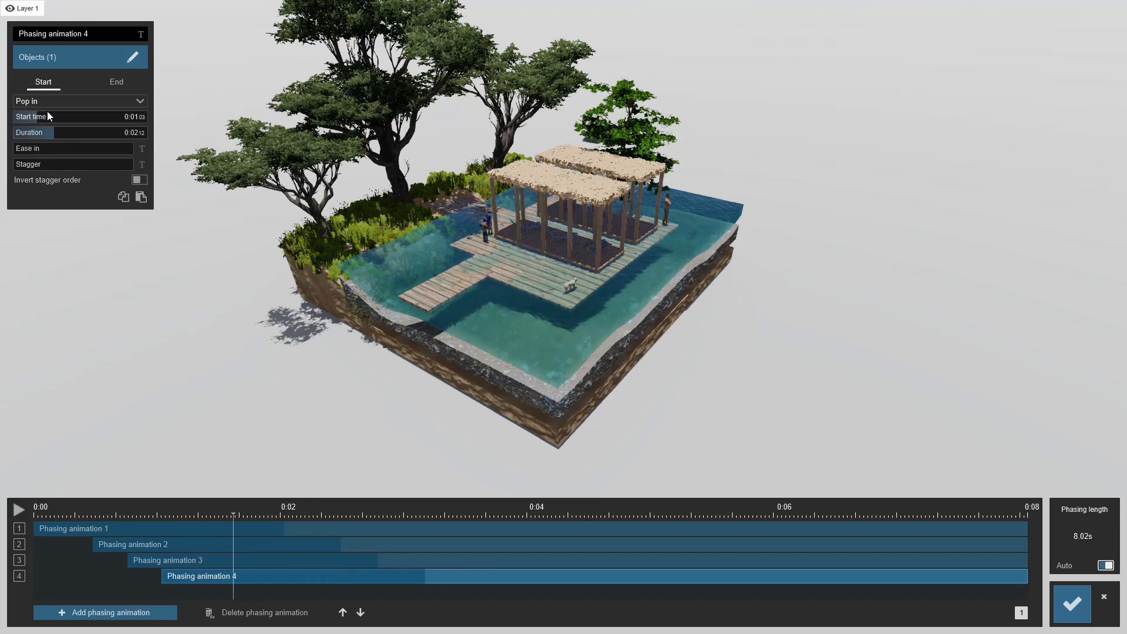
left_click(41, 103)
left_click(39, 146)
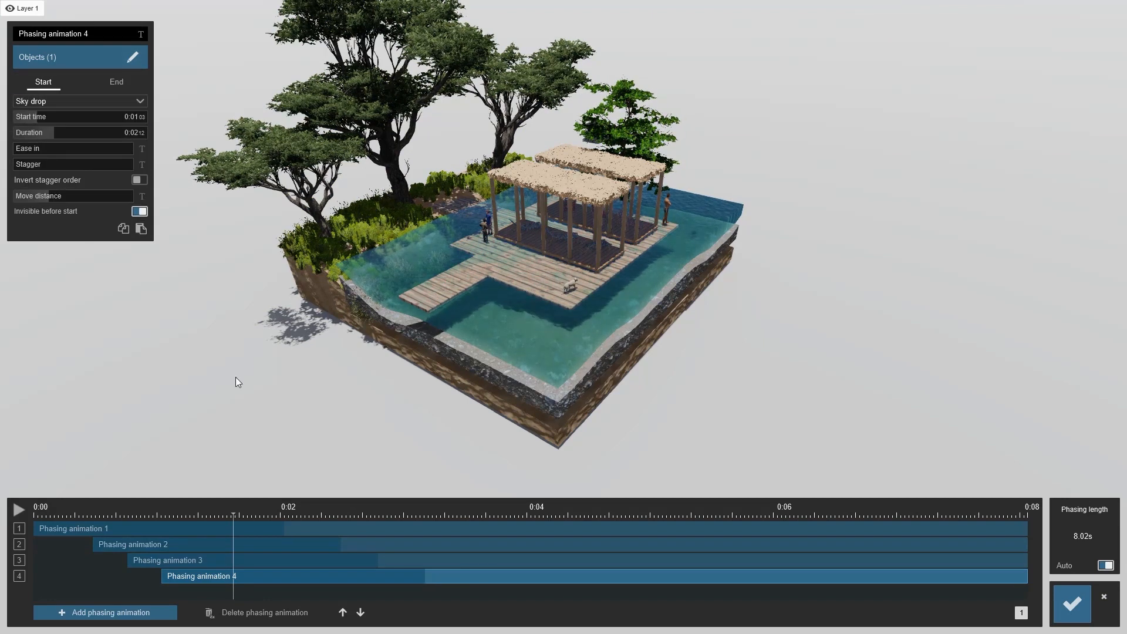
left_click_drag(295, 508, 370, 516)
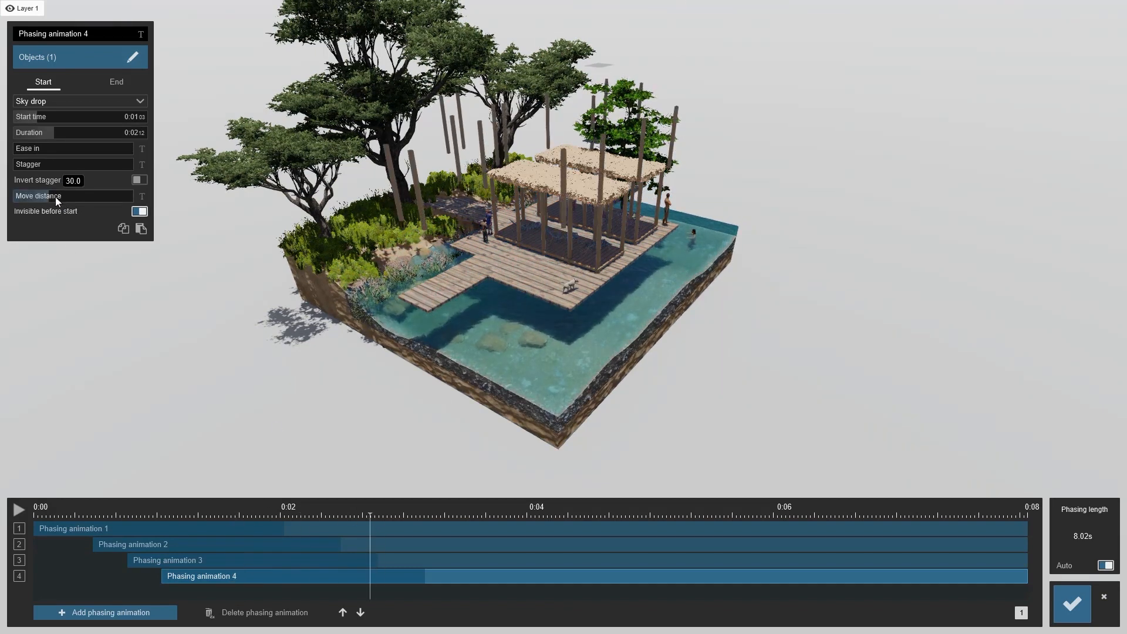
left_click_drag(51, 195, 64, 167)
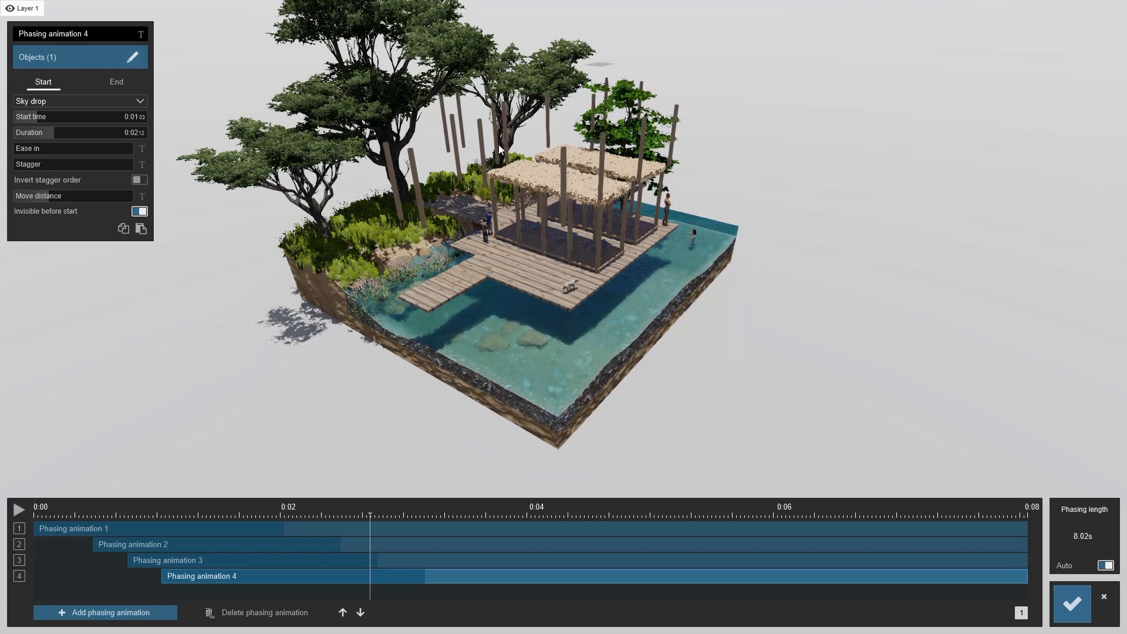
left_click_drag(29, 166, 135, 173)
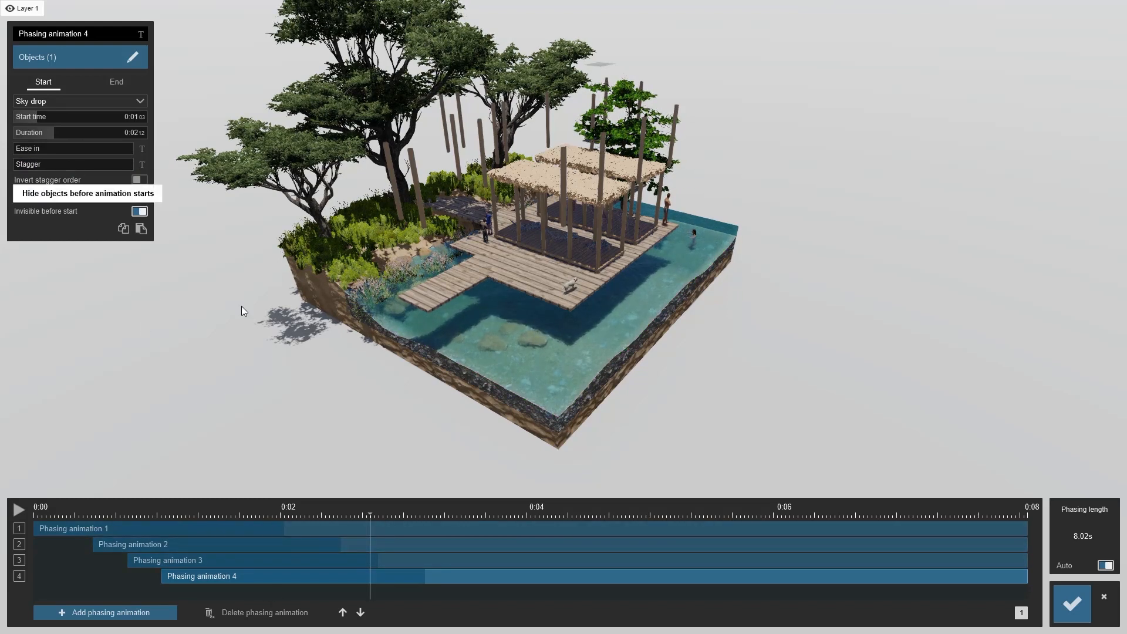
left_click_drag(369, 518, 410, 516)
Add a fifth phasing animation starting at about 2.81 s and set its effect to Sky drop
left_click(63, 611)
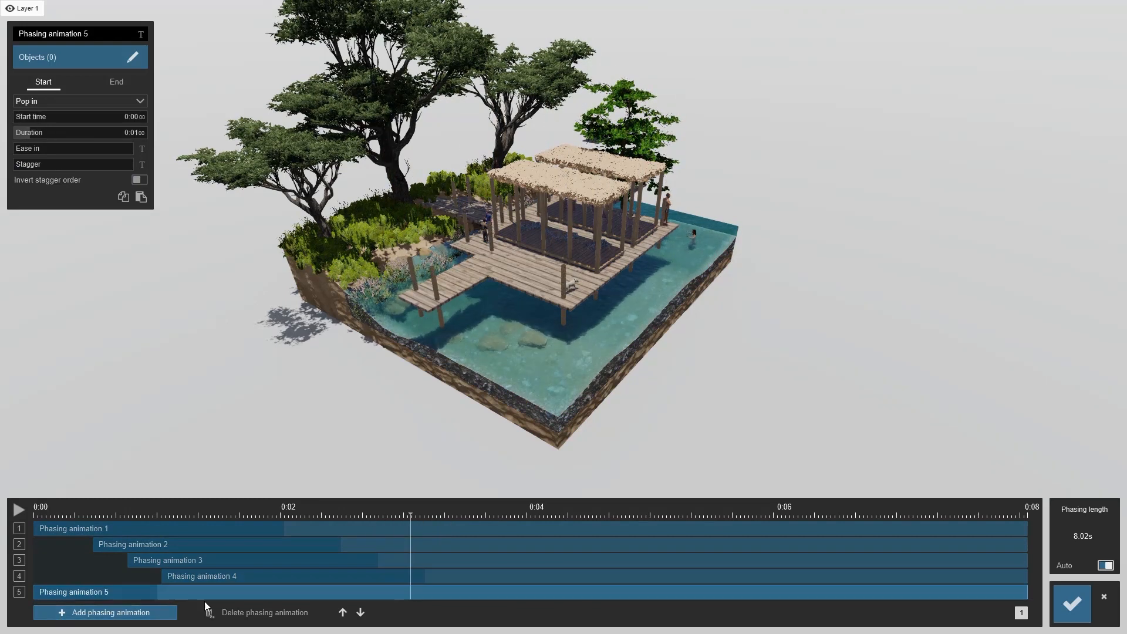
left_click_drag(180, 593, 447, 575)
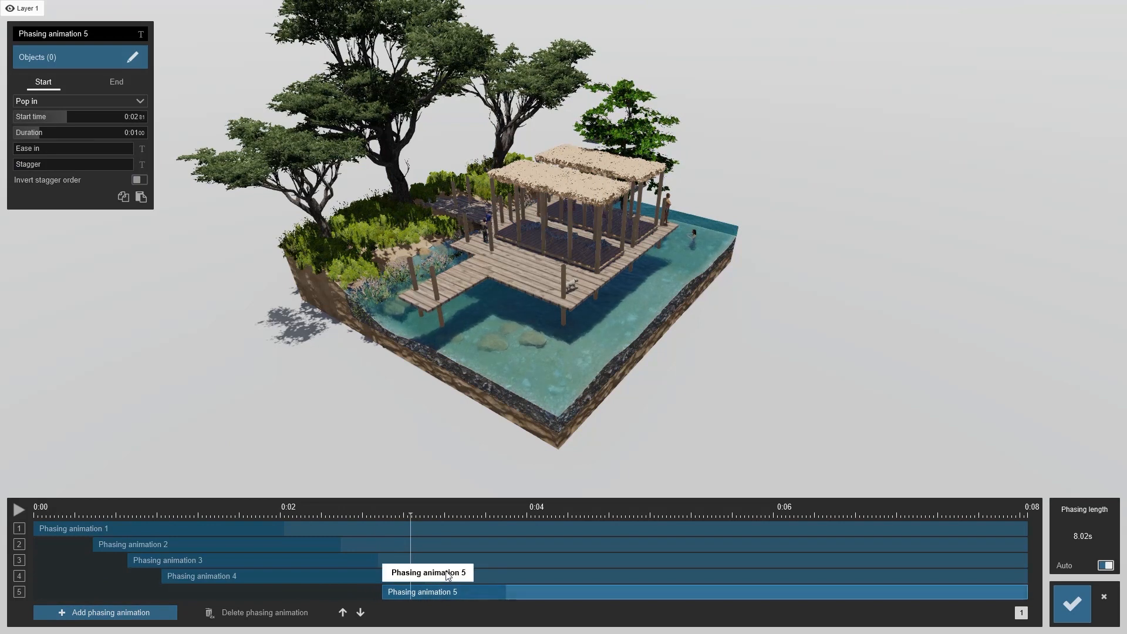
left_click(49, 101)
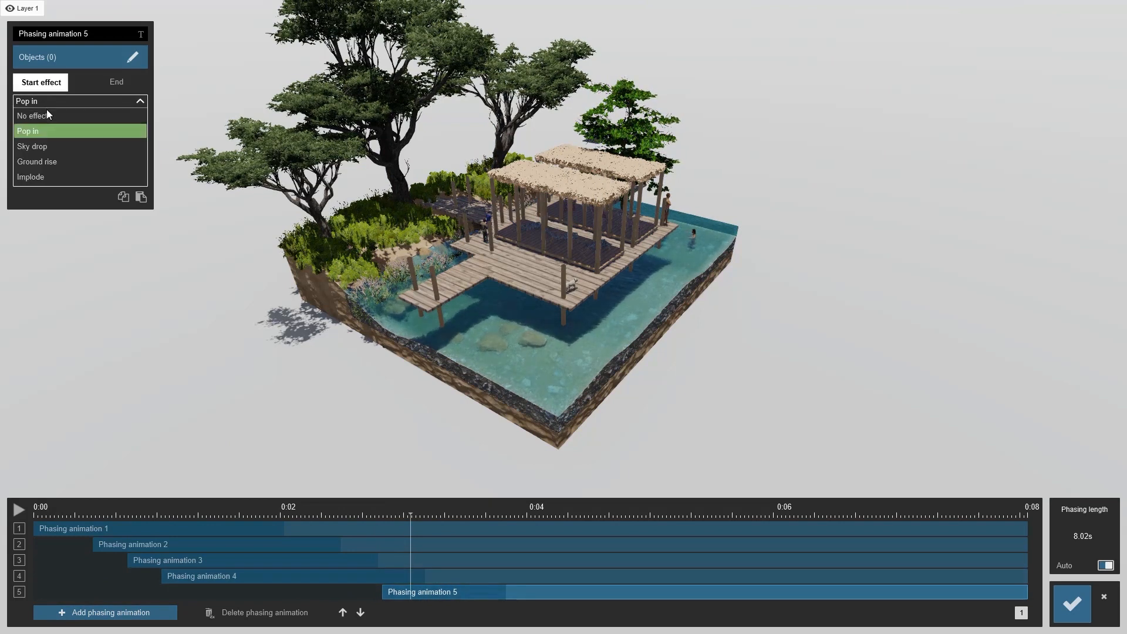
left_click(51, 146)
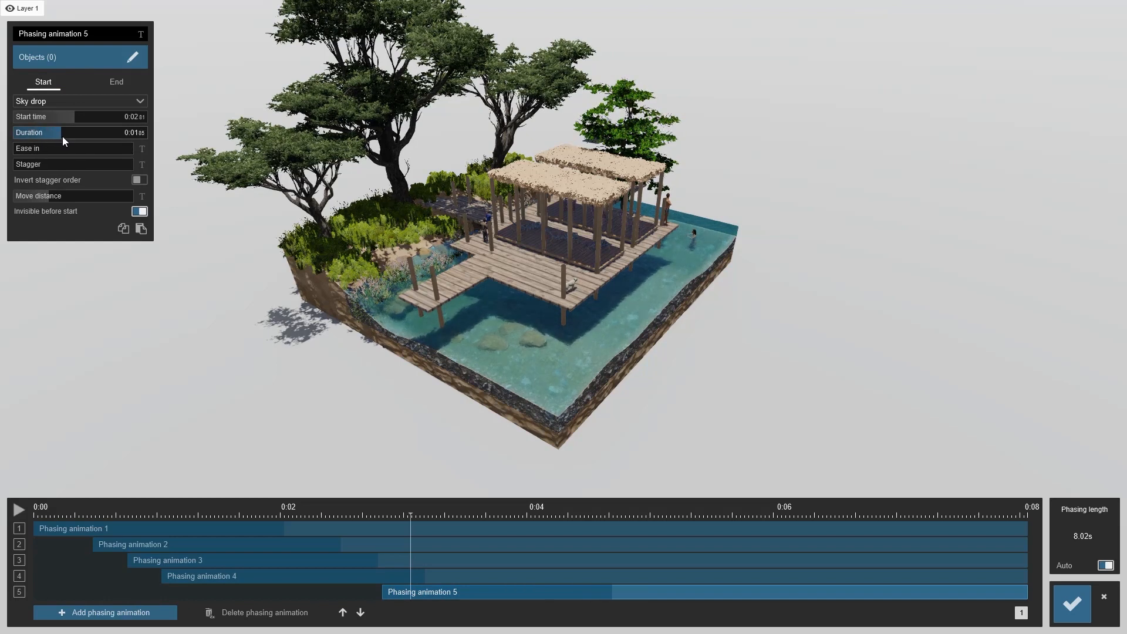
left_click(66, 135)
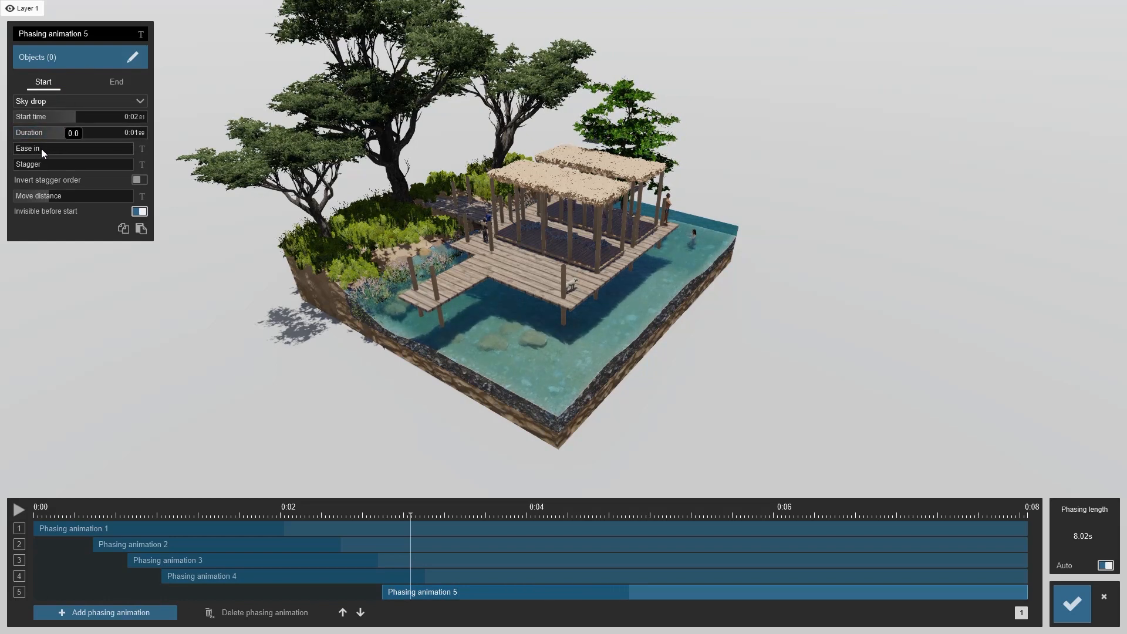
Select the pavilion deck model as the object for phasing animation 5
left_click(89, 61)
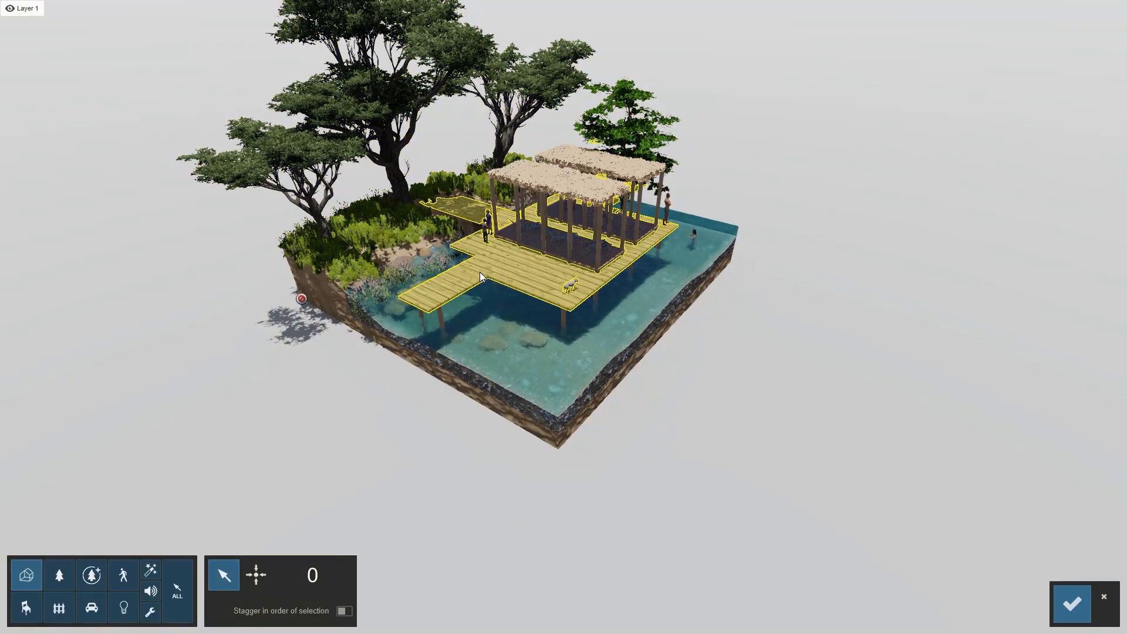
left_click(480, 272)
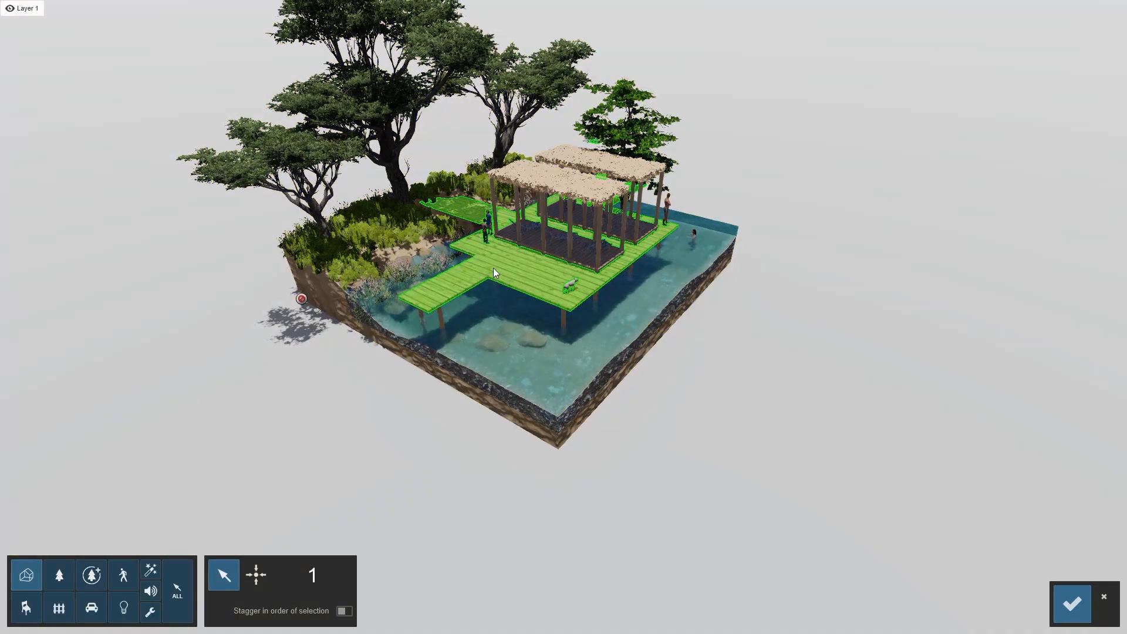
left_click(1071, 604)
Add a sixth phasing animation at about 4.16 s and select the pavilion roof structure as its object
left_click_drag(413, 517, 554, 516)
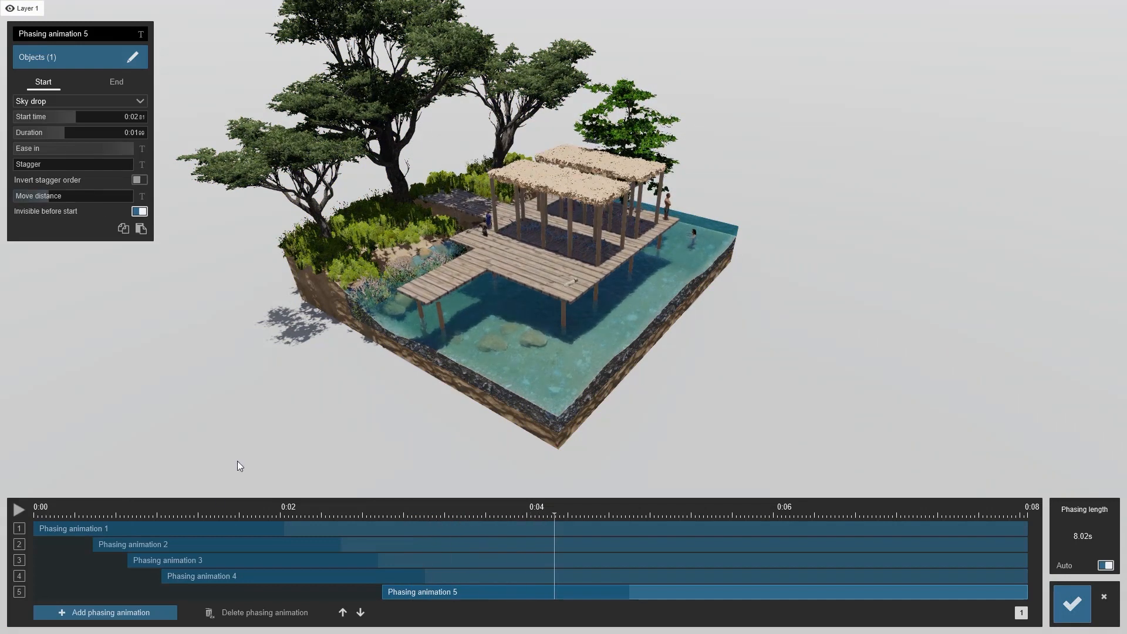
left_click(66, 613)
left_click_drag(174, 534, 632, 542)
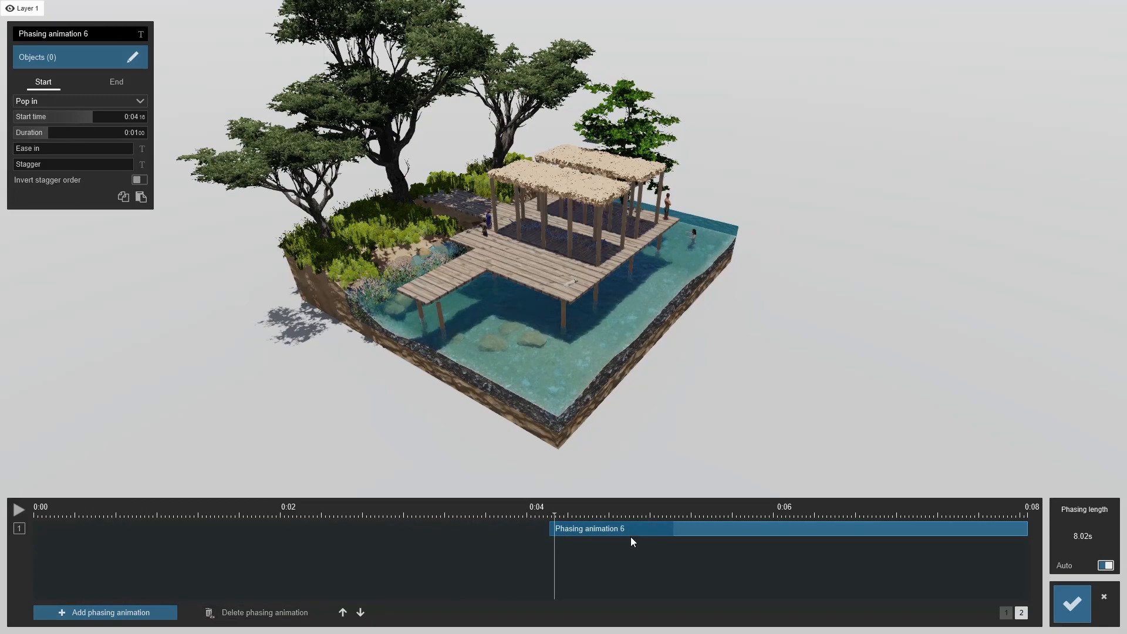
left_click(80, 58)
right_click_drag(515, 280, 580, 326)
key("w")
left_click(543, 378)
left_click(1070, 603)
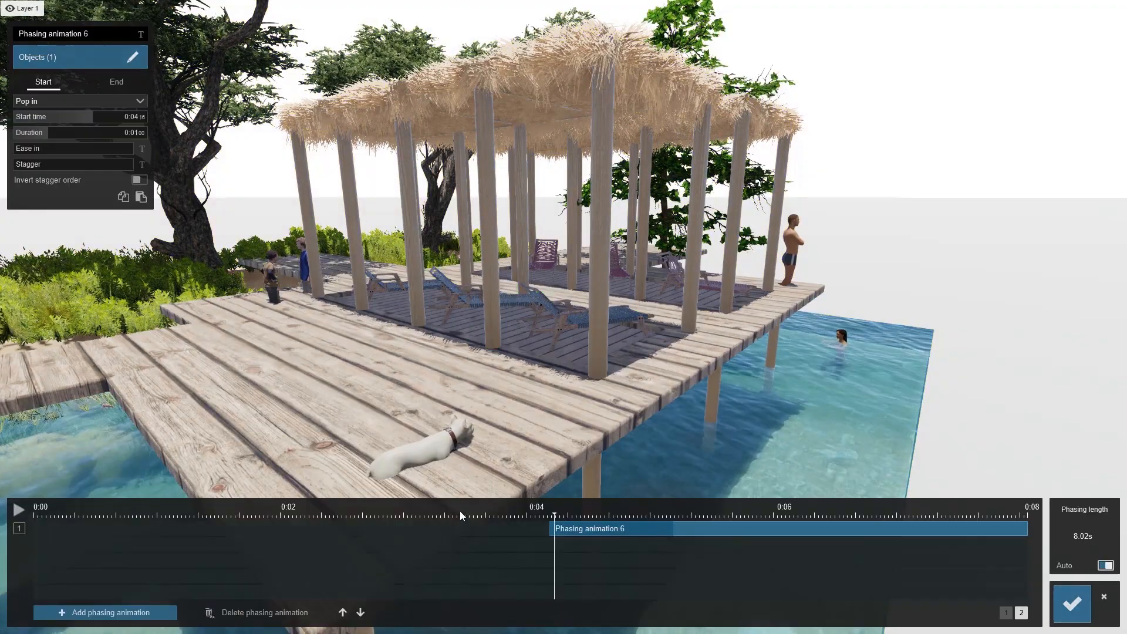
Set phasing animation 6 to Sky drop with a duration of about 2.06 s
left_click(51, 103)
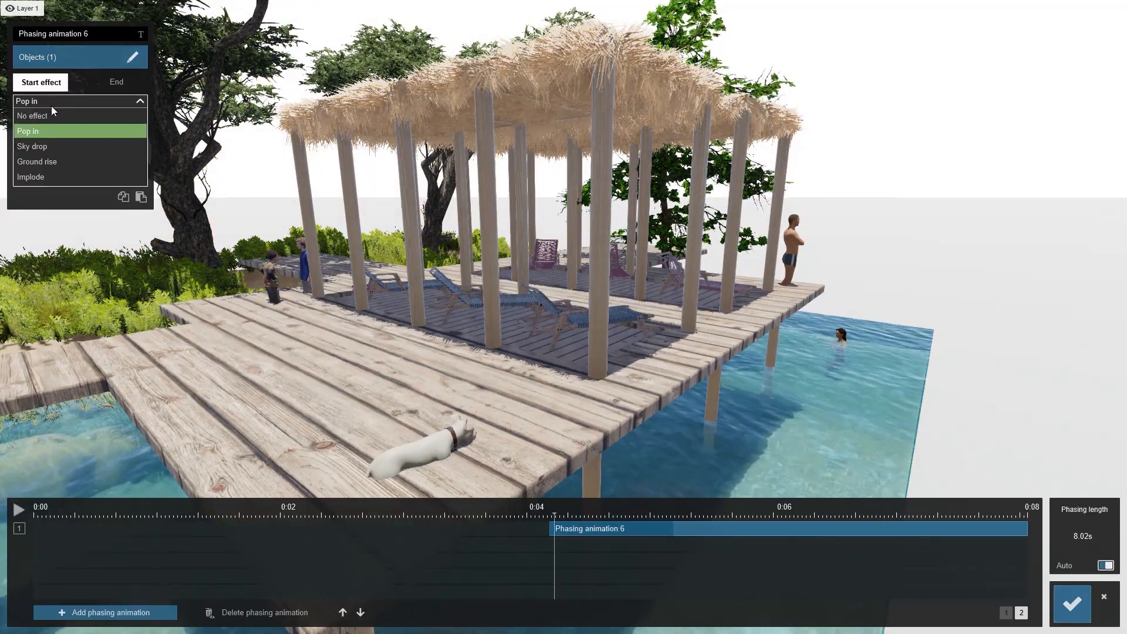
left_click(51, 127)
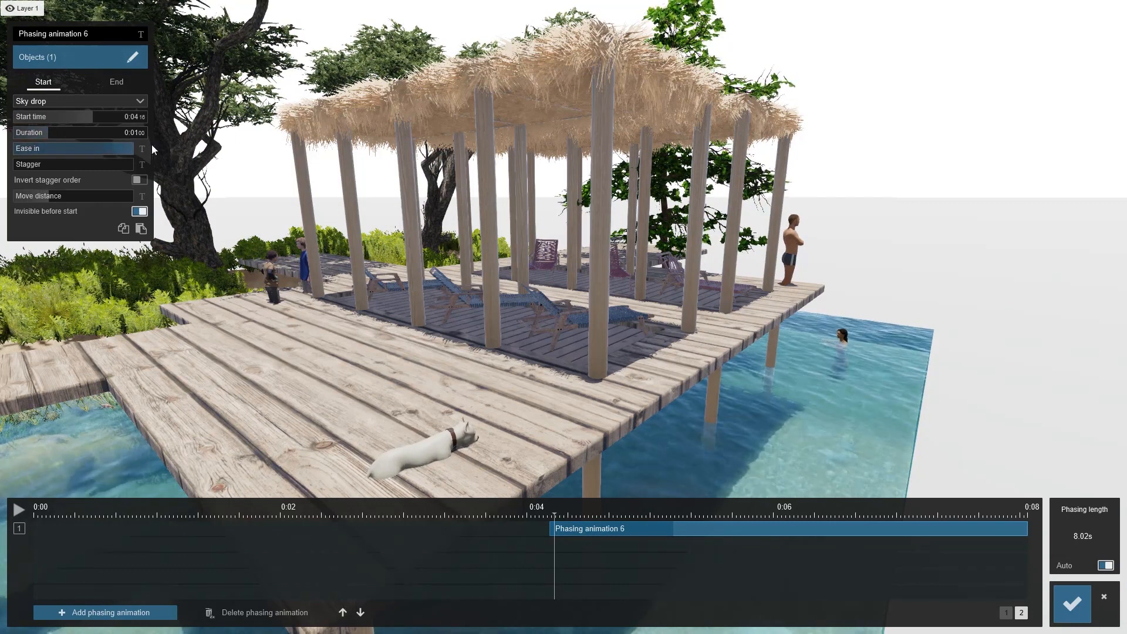
left_click_drag(34, 135, 85, 135)
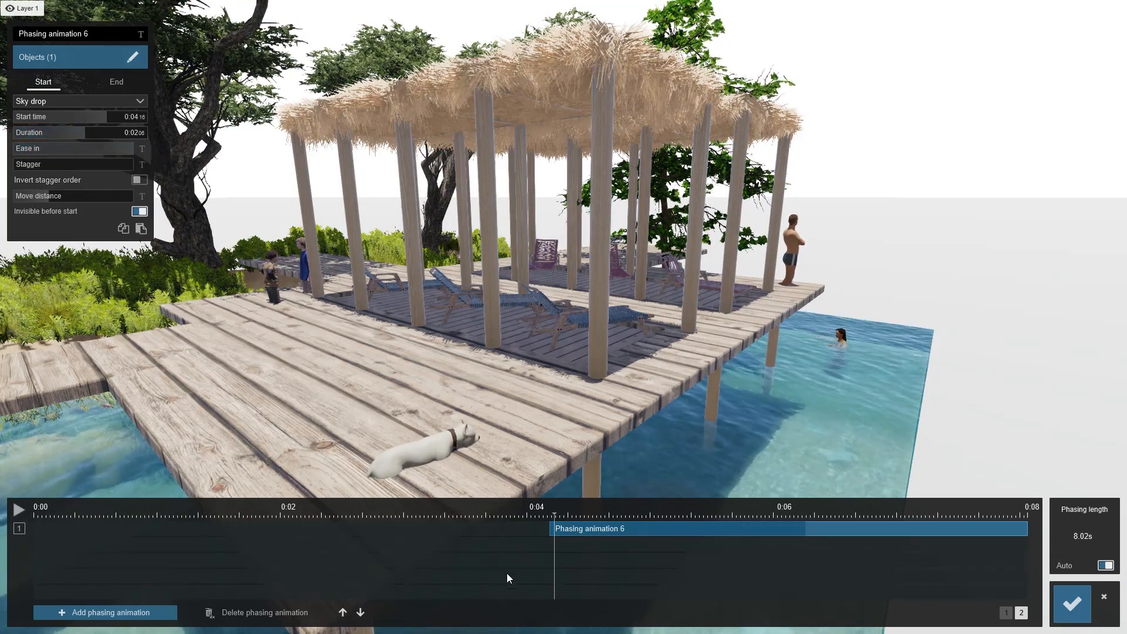
left_click_drag(555, 516, 726, 520)
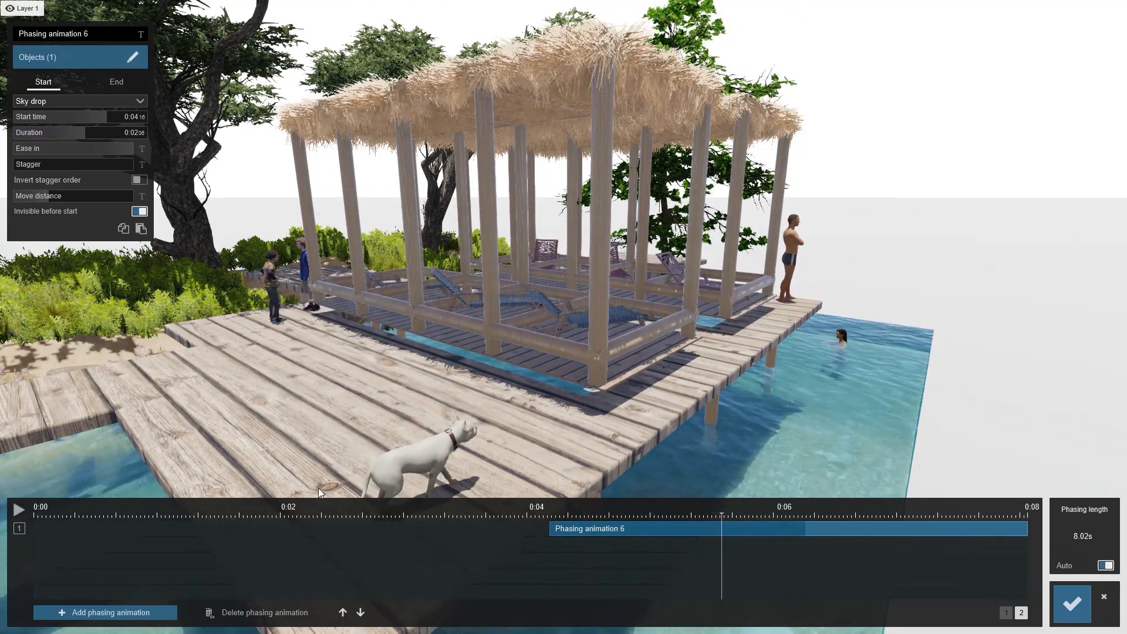
Add a seventh phasing animation starting at about 5.36 s, set to Sky drop with a duration of about 2.04 s
left_click(104, 612)
left_click_drag(52, 551, 721, 545)
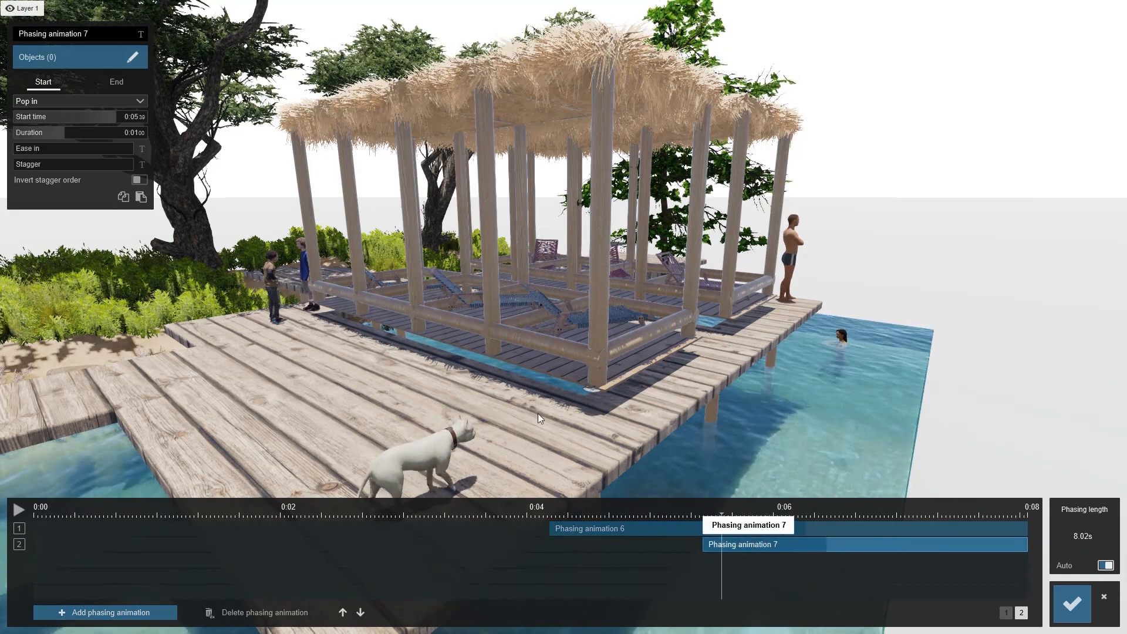
left_click(60, 101)
left_click(46, 146)
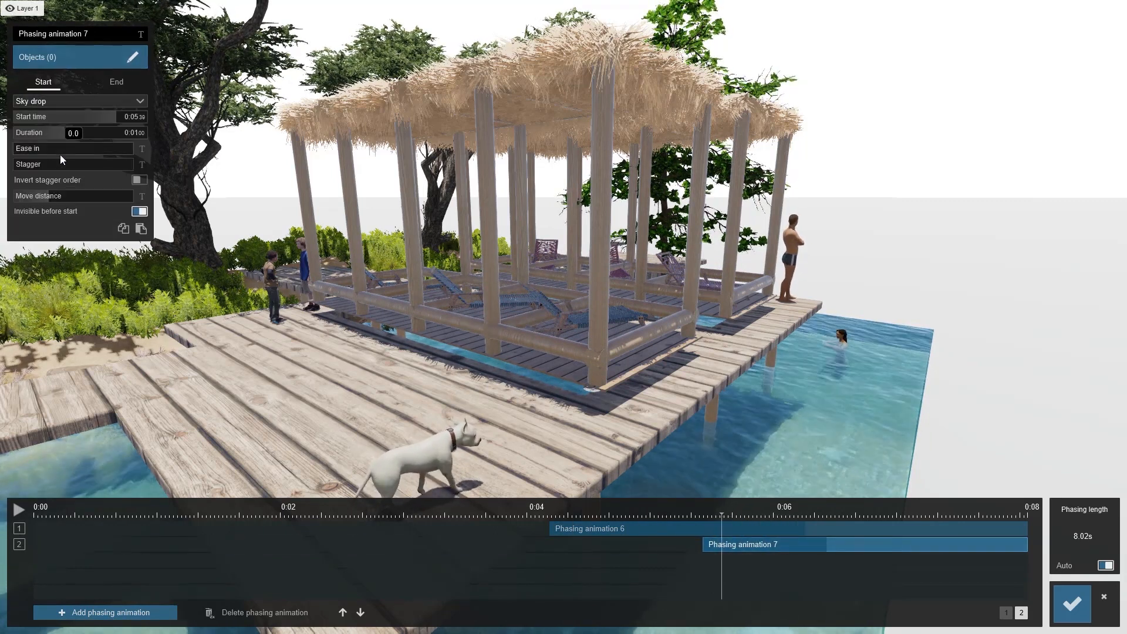
left_click_drag(67, 135, 119, 135)
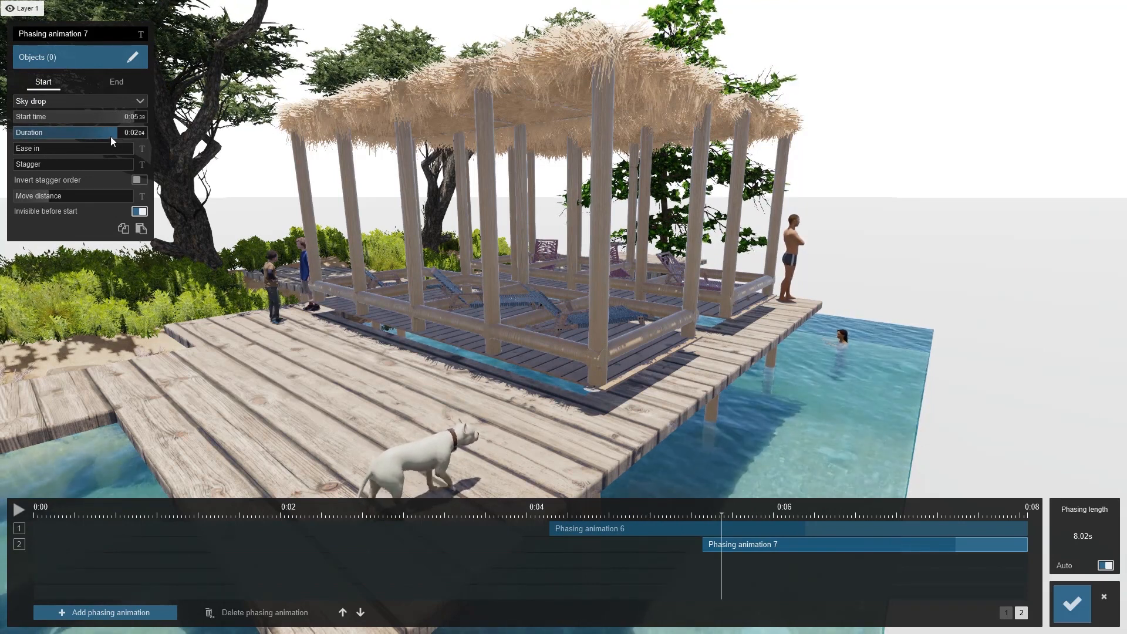
left_click_drag(31, 152, 135, 154)
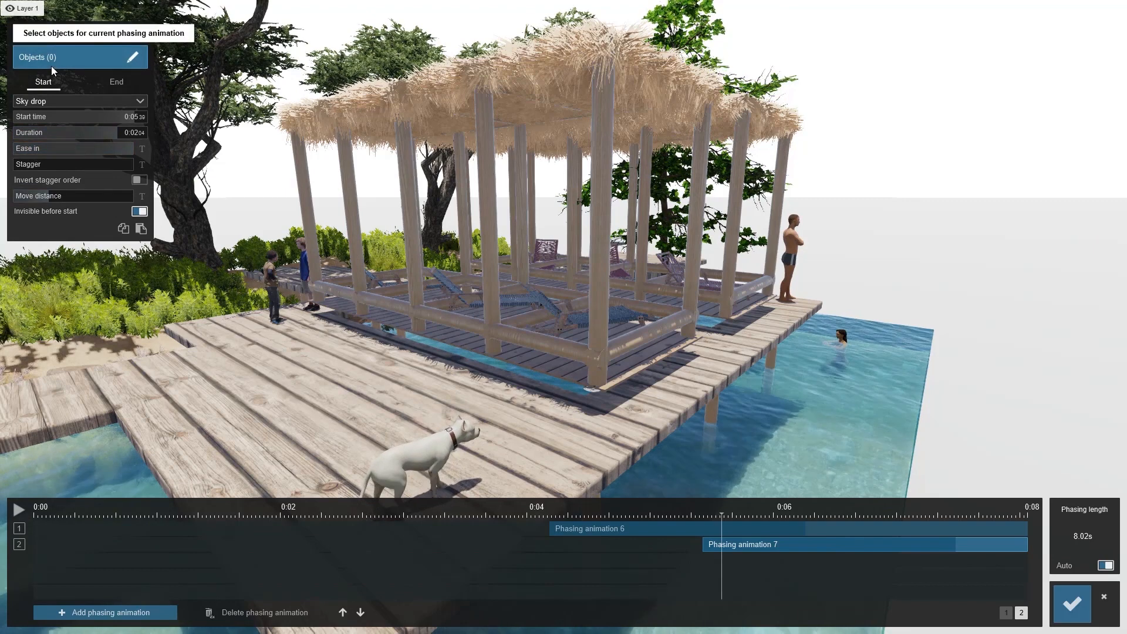
Select the pavilion's deck floor boards as the object for phasing animation 7
left_click(53, 61)
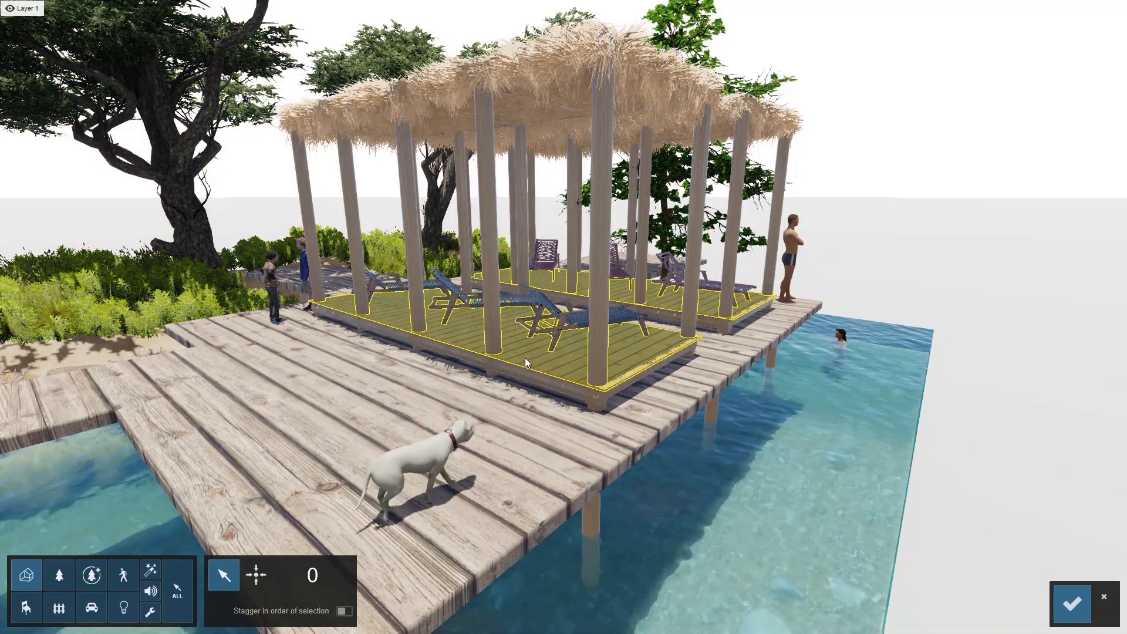
left_click(526, 358)
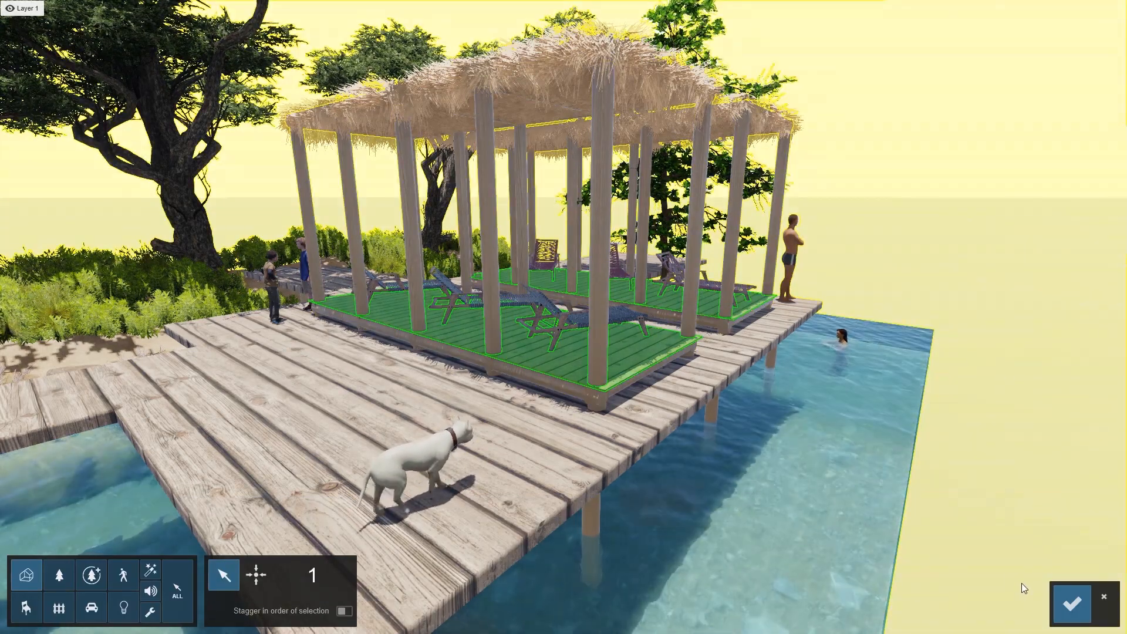
left_click(1068, 605)
Add an eighth phasing animation starting at about 5.73 s and select the pavilion's posts as its object
left_click(69, 617)
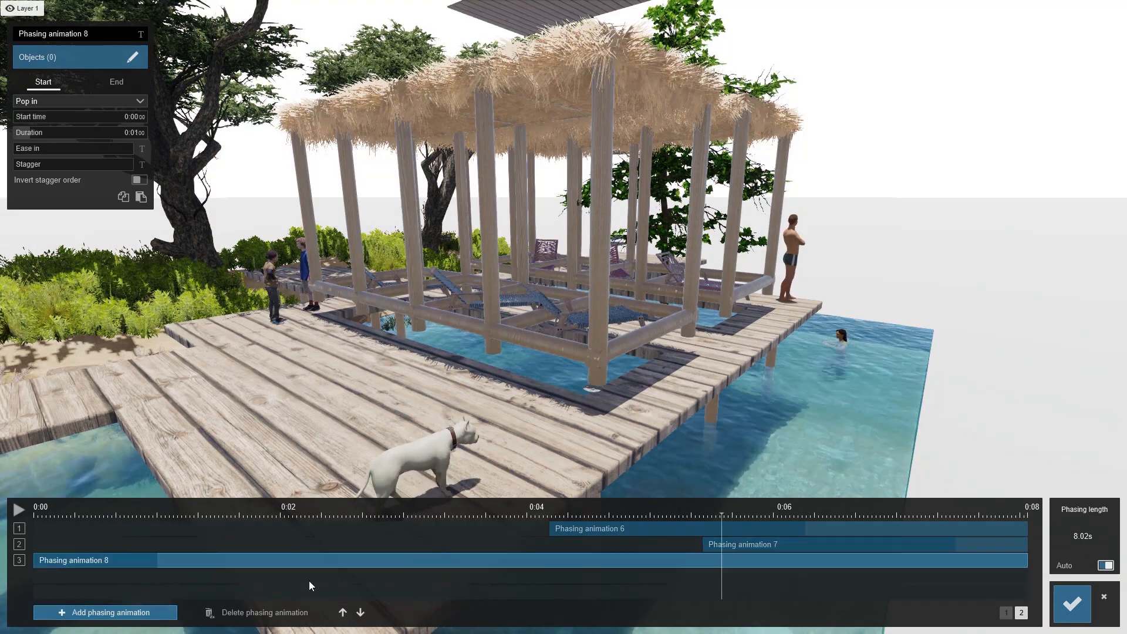
left_click_drag(118, 554, 826, 572)
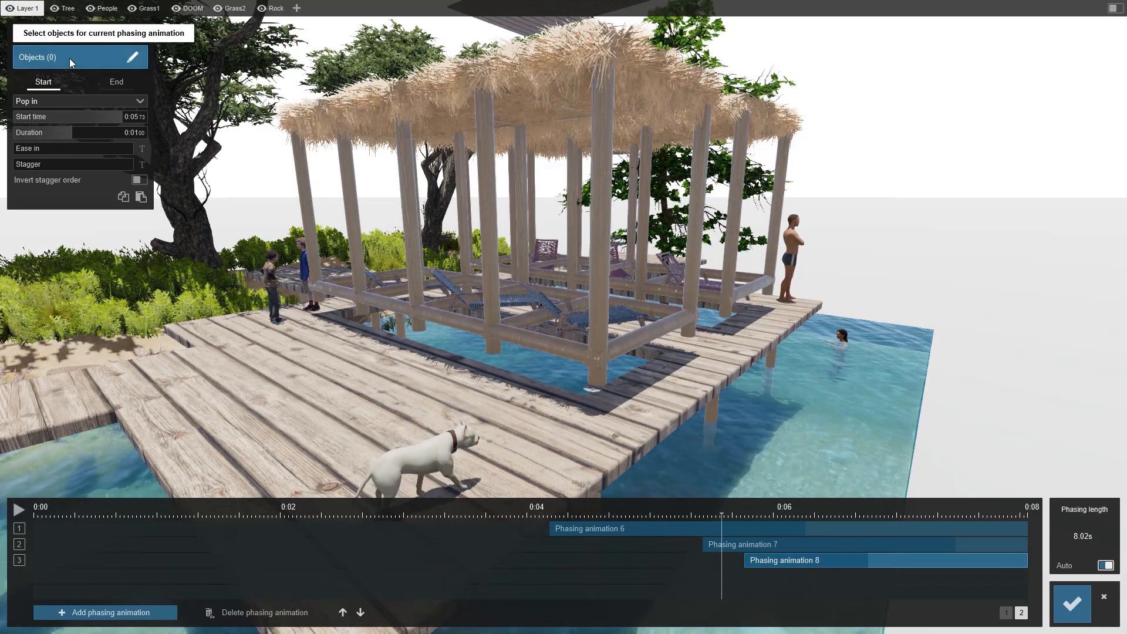
left_click(70, 58)
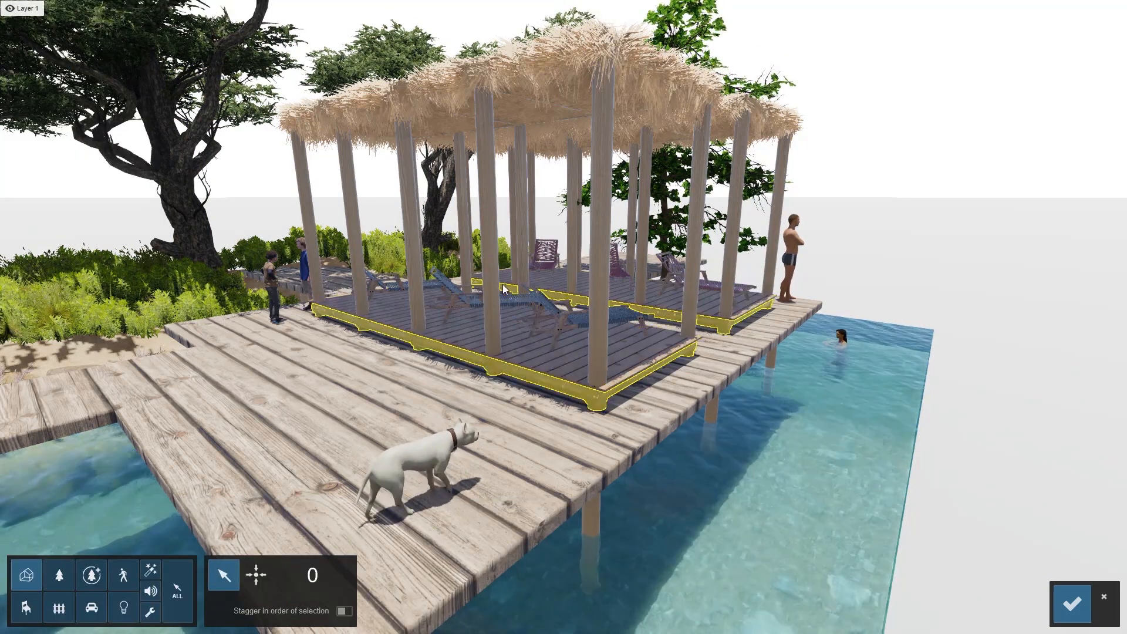
left_click(492, 263)
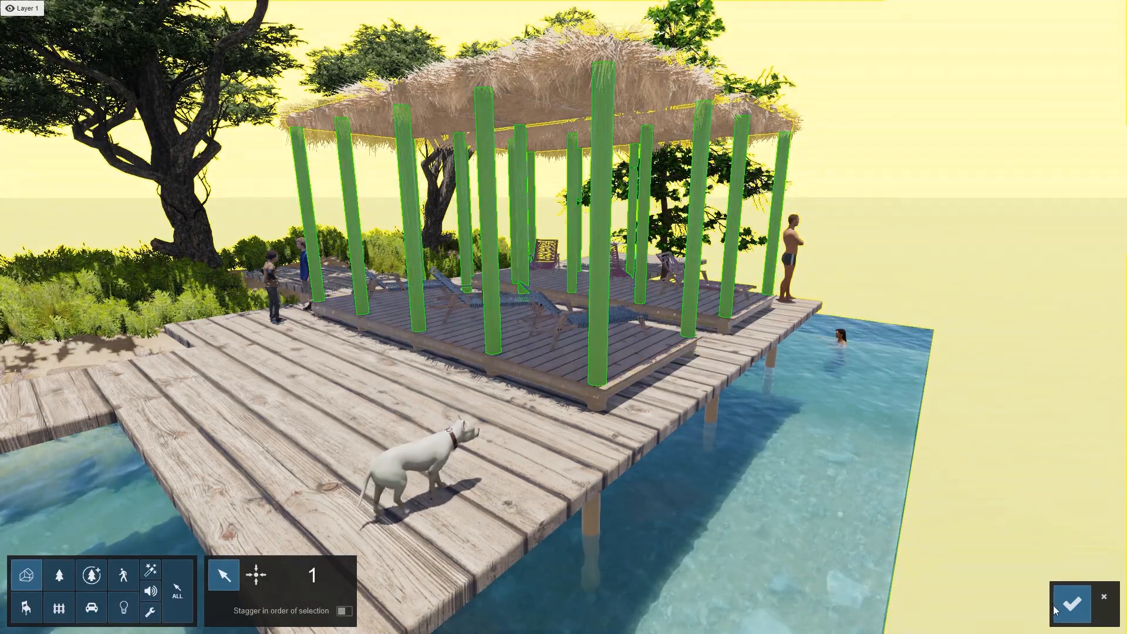
left_click(1072, 604)
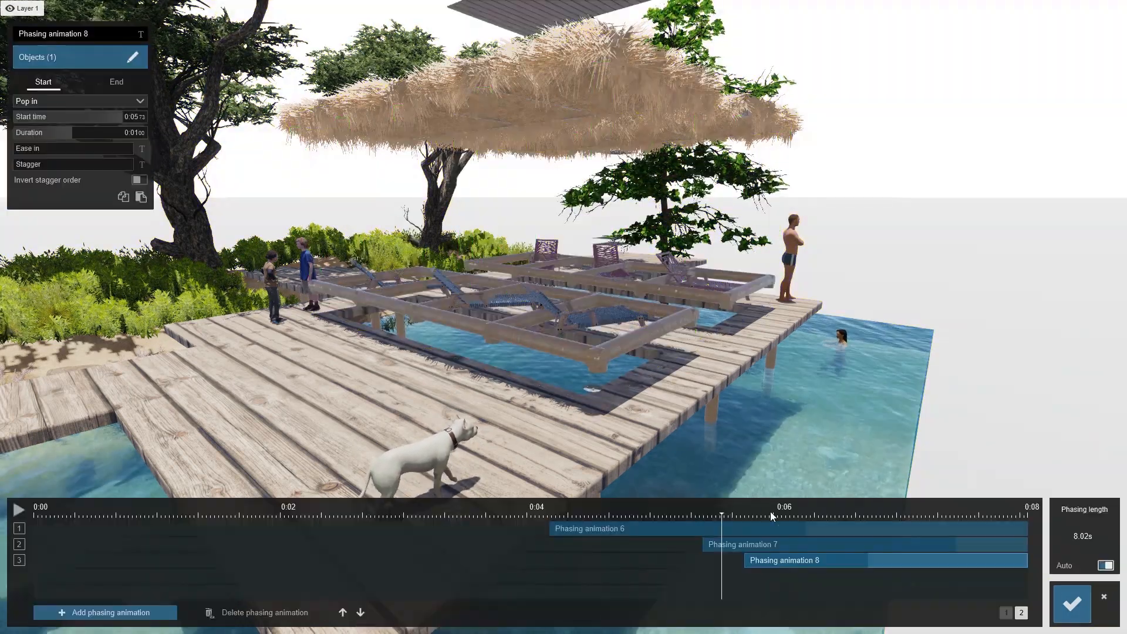
Set phasing animation 8 to Sky drop with a duration of about 2.00 s
left_click(101, 102)
left_click(47, 146)
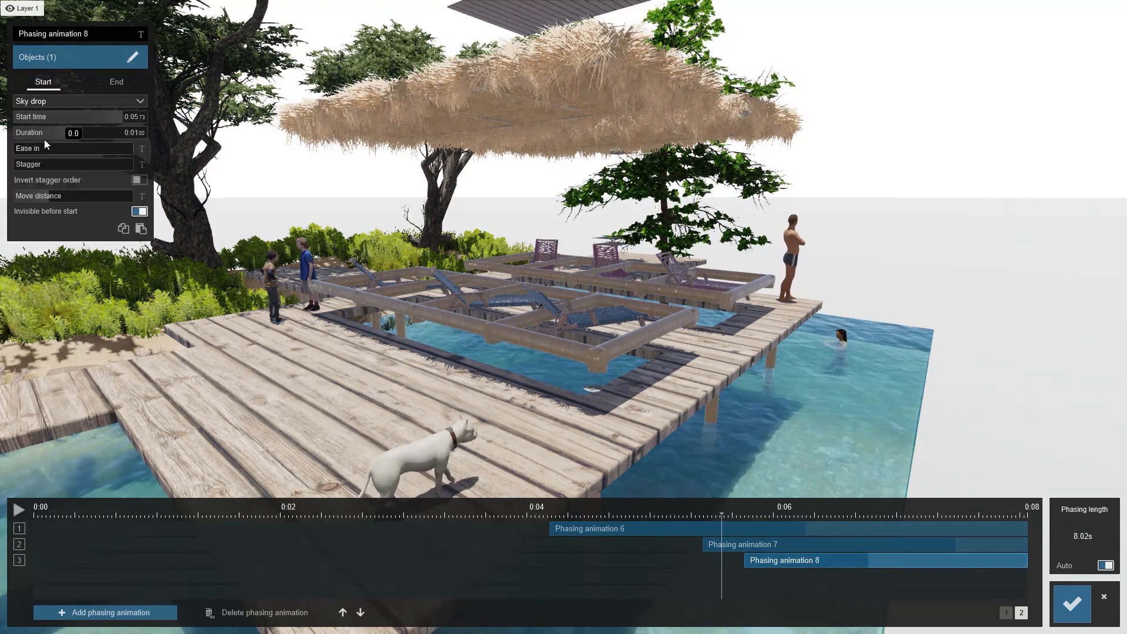
left_click_drag(59, 136, 163, 156)
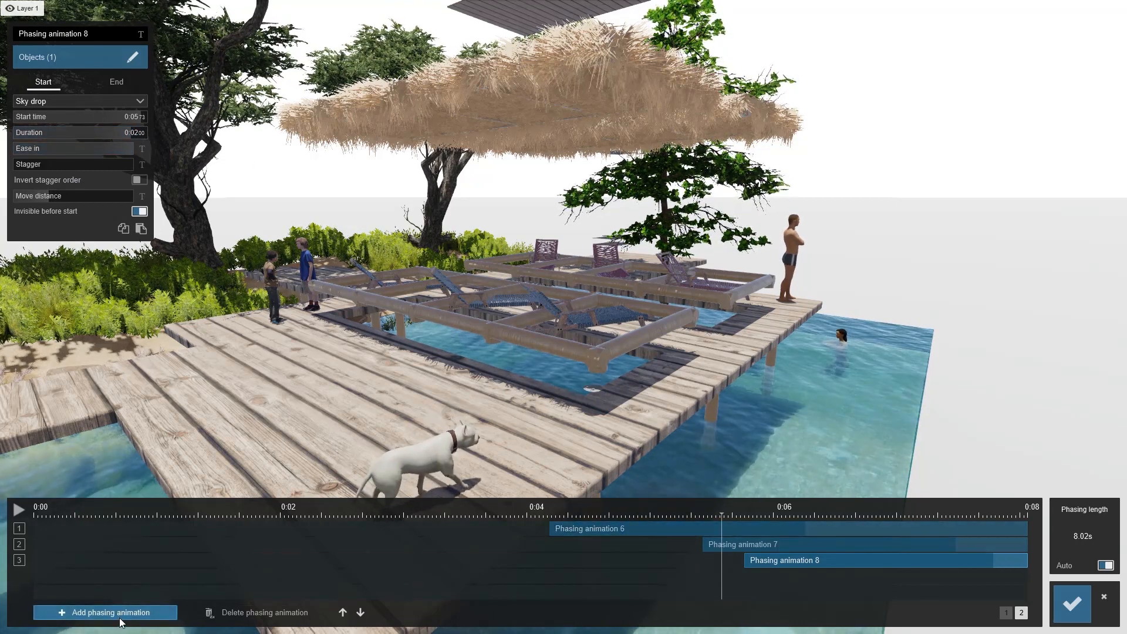
Add a ninth phasing animation starting at about 6.32 s and set it to Sky drop
left_click_drag(724, 516, 901, 523)
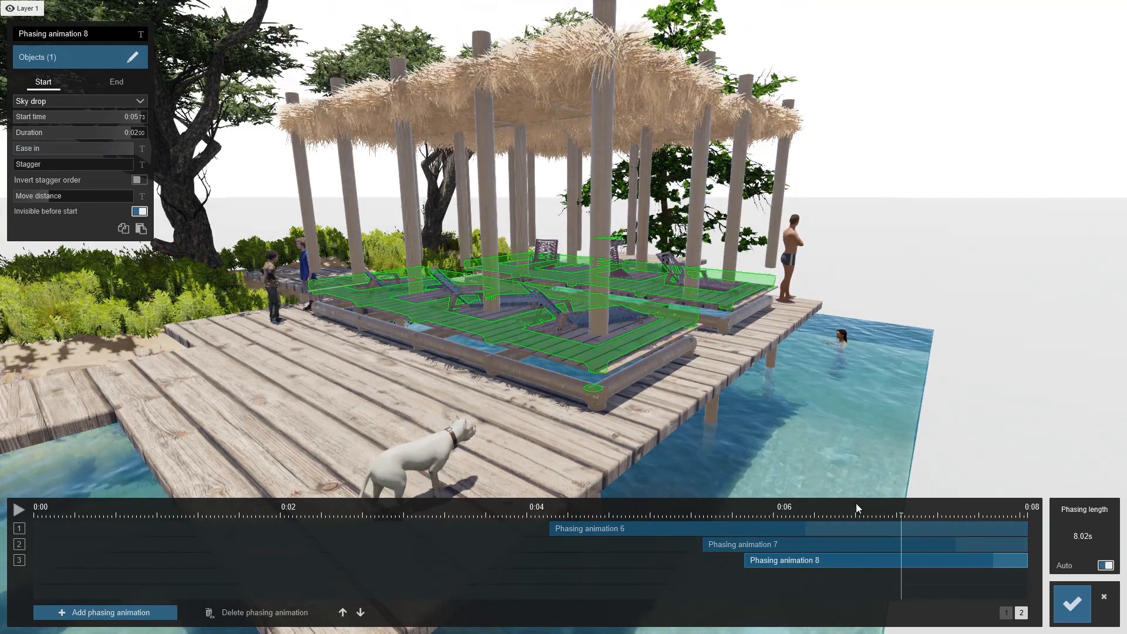
left_click(114, 611)
left_click_drag(134, 583, 918, 608)
left_click(85, 105)
left_click(62, 144)
left_click_drag(80, 134, 186, 130)
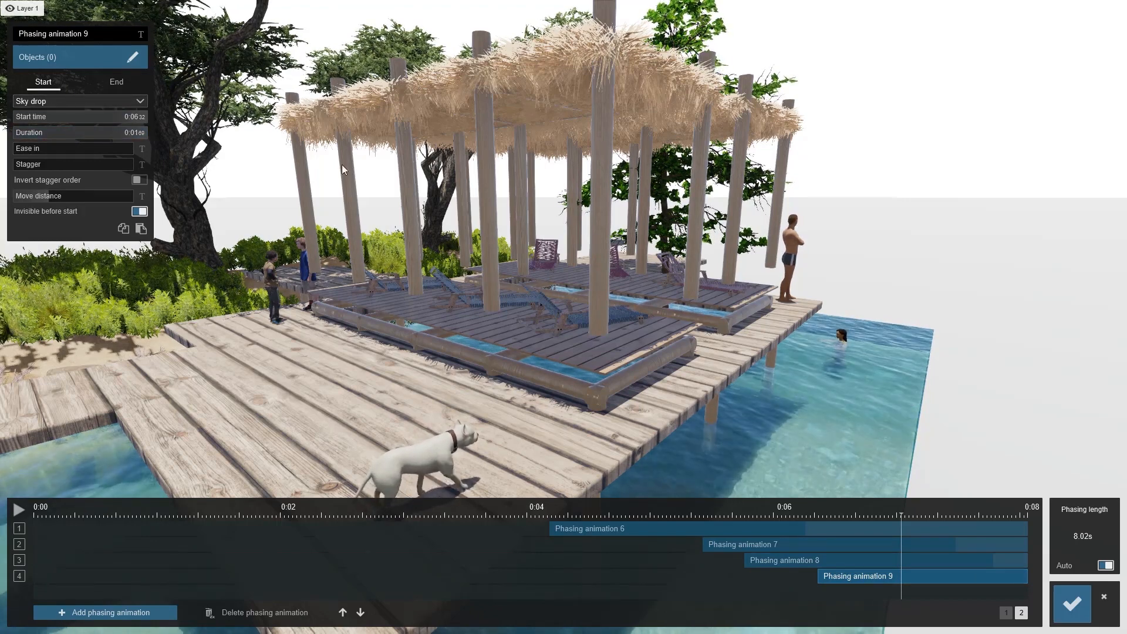
Select the pavilion's roof frame as phasing animation 9's object and apply the phasing edits
left_click(52, 56)
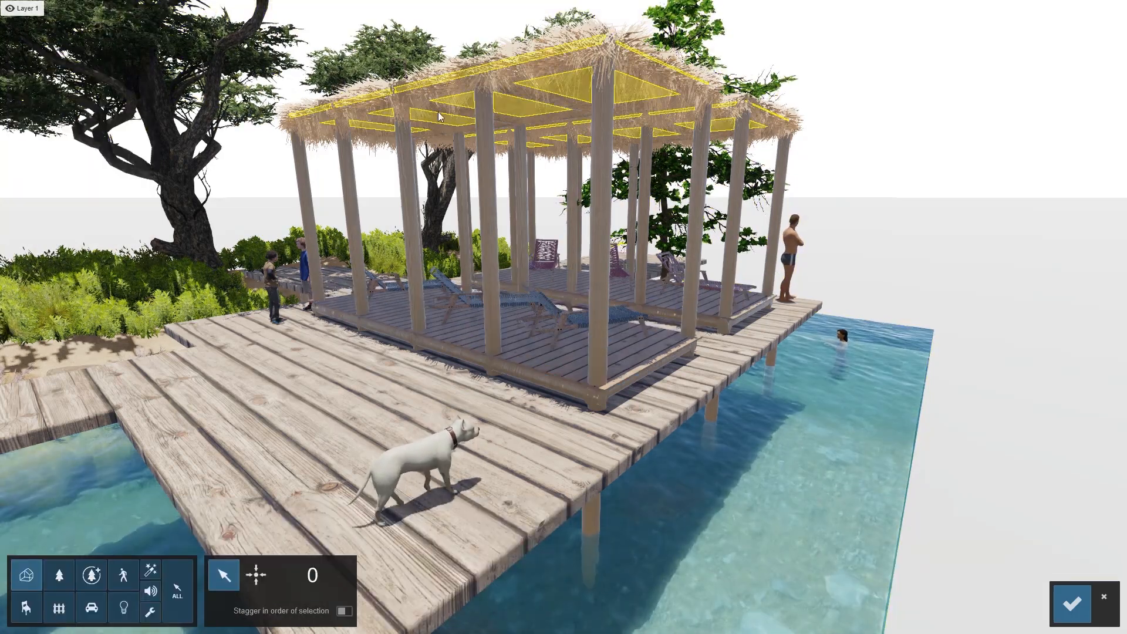
left_click(469, 90)
left_click(1054, 611)
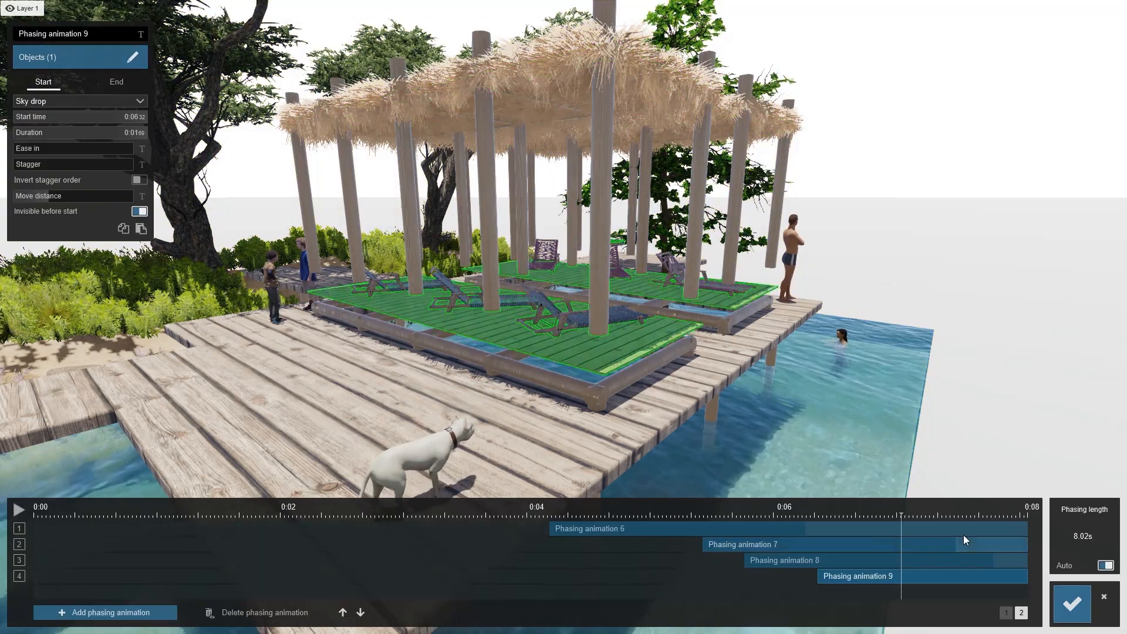
left_click(1070, 613)
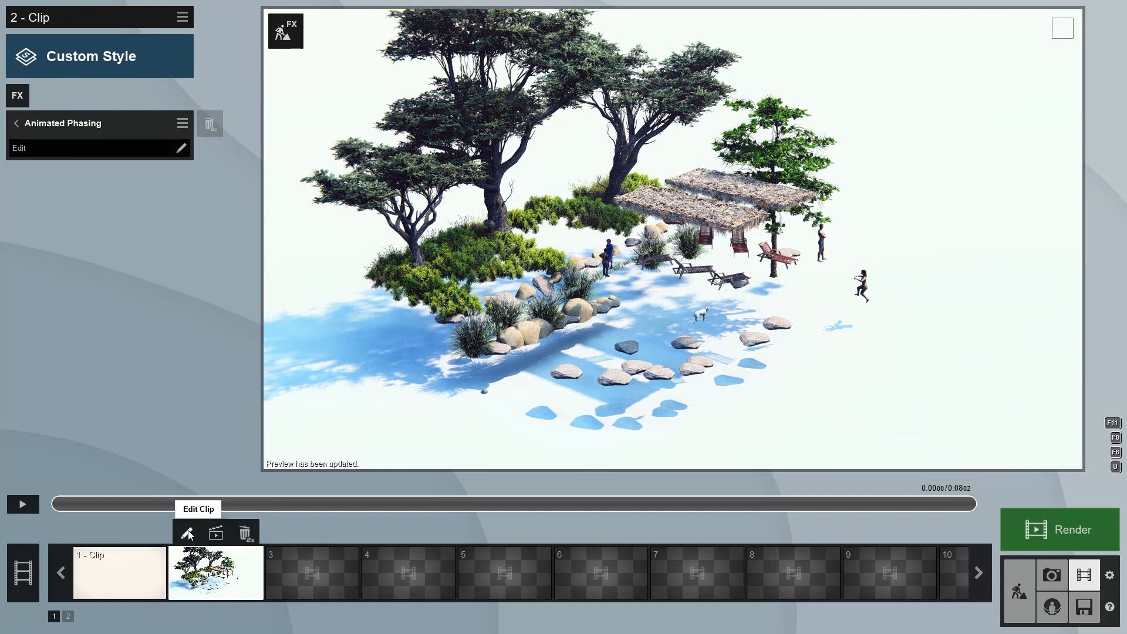
Open the clip's editing view and close it again
left_click(186, 533)
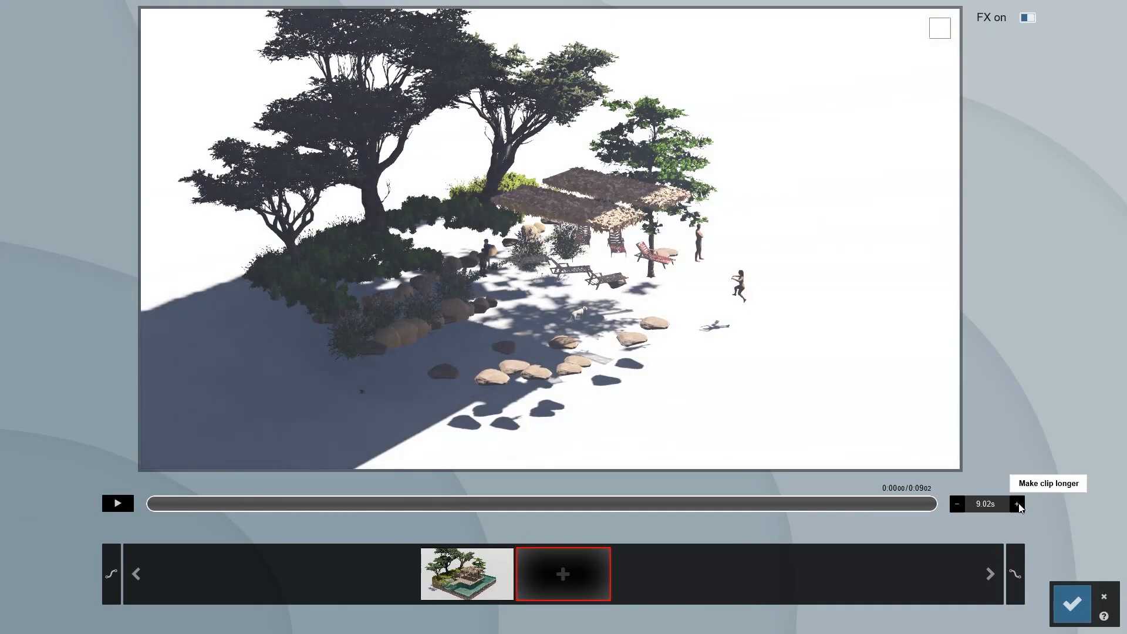
left_click(1063, 604)
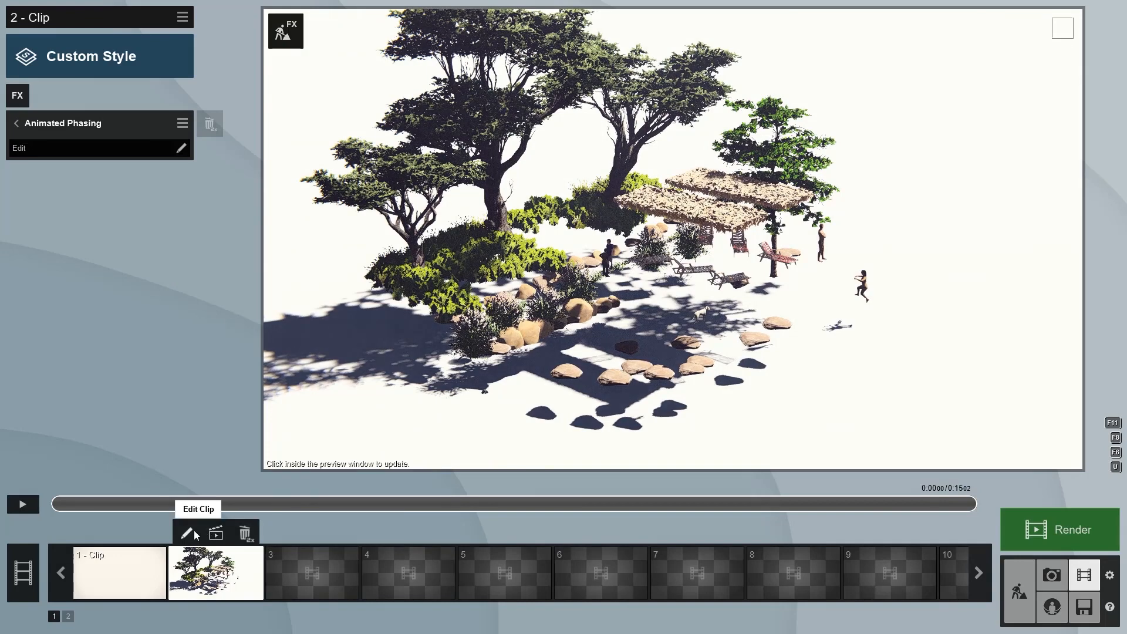
Reopen the Animated Phasing editor and set phasing animation 9's duration to about 2.04 s
left_click(55, 147)
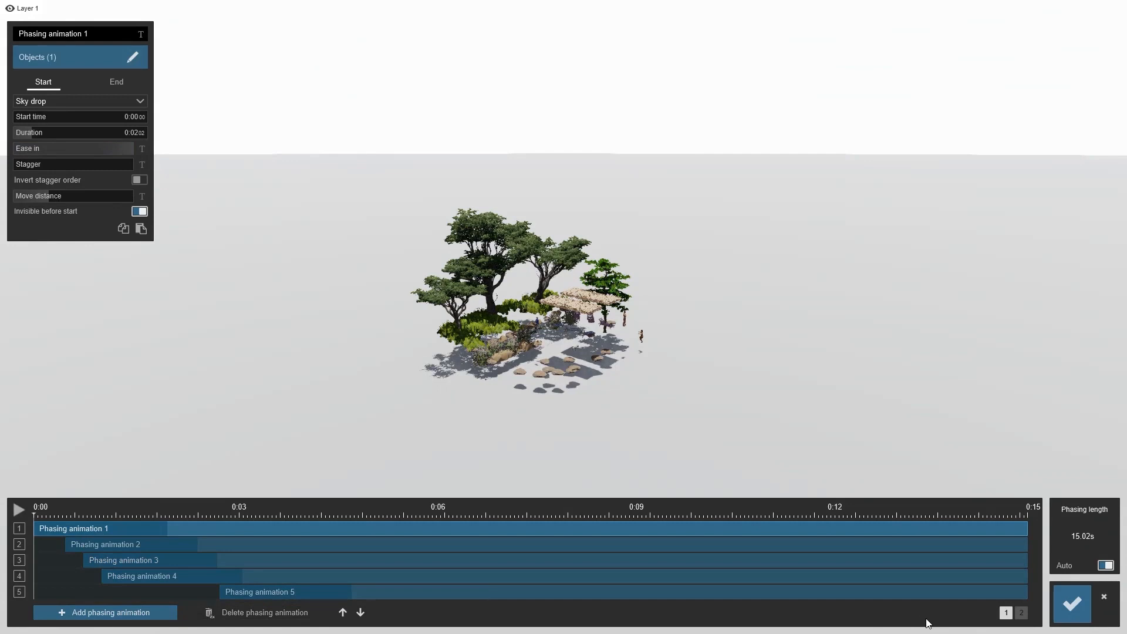
left_click(1021, 612)
left_click(394, 515)
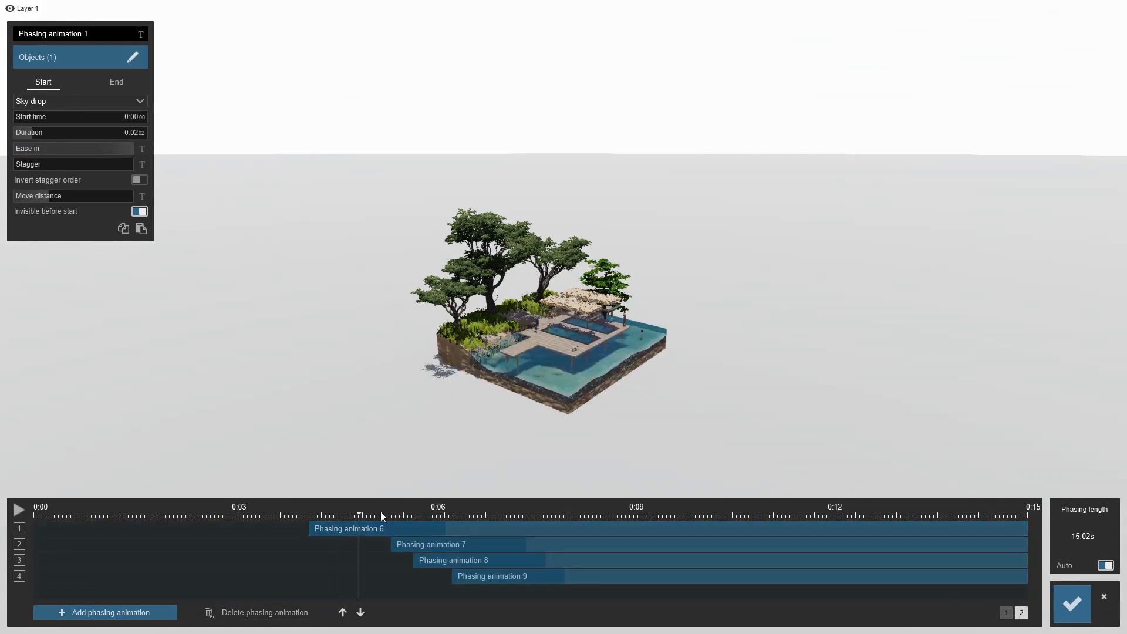
scroll(478, 427, "up", 6)
right_click_drag(510, 423, 526, 418)
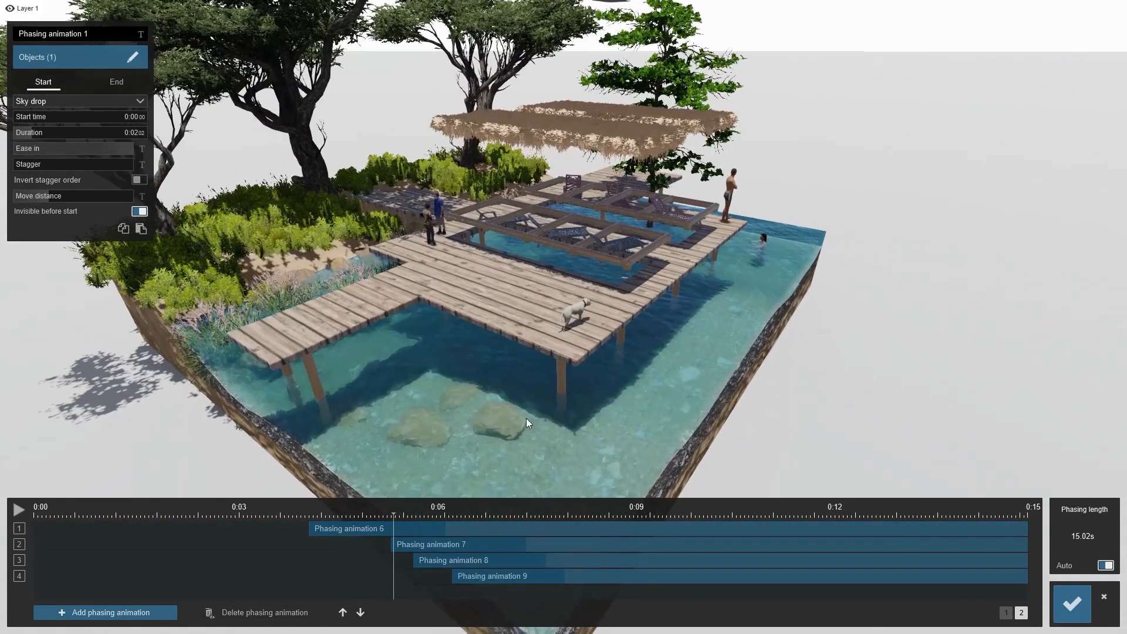
left_click_drag(396, 516, 555, 517)
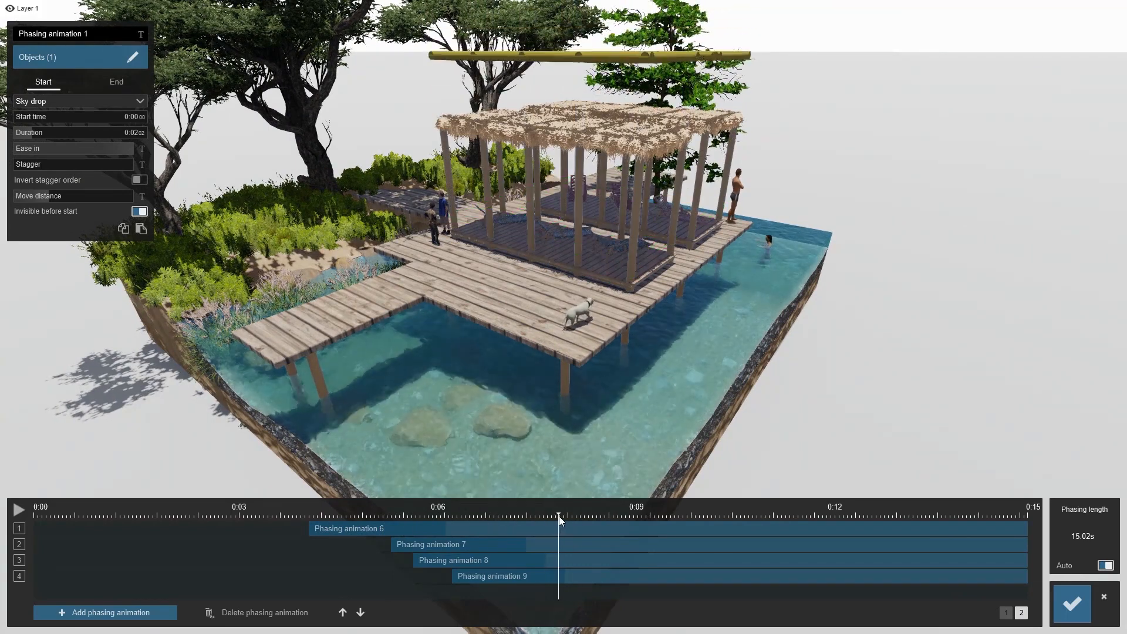
left_click(546, 578)
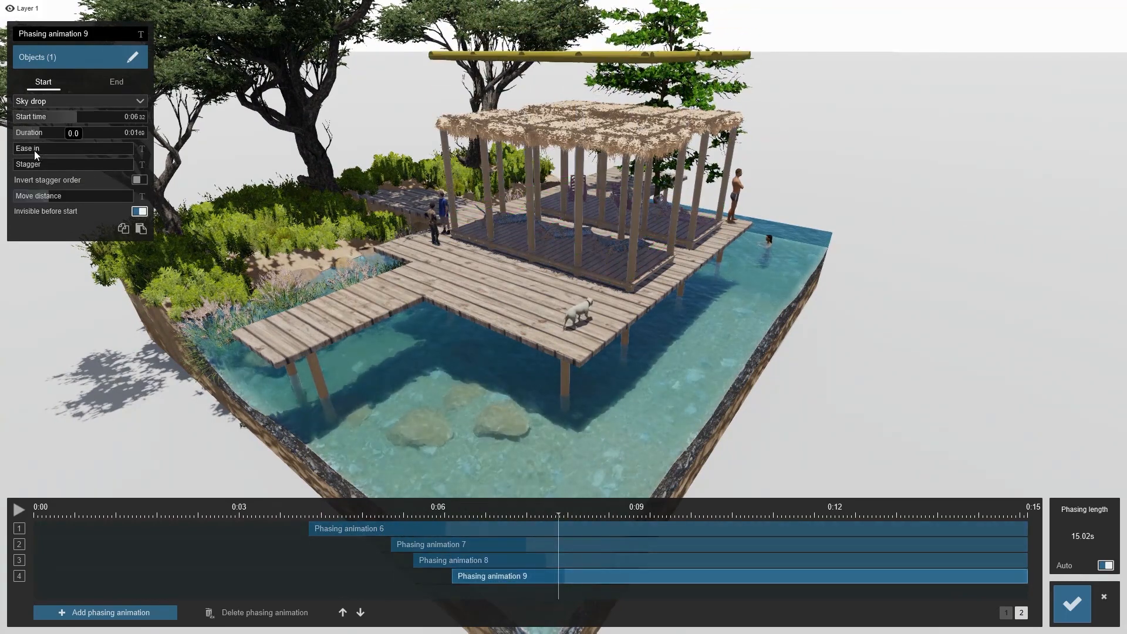
left_click(43, 133)
left_click(44, 133)
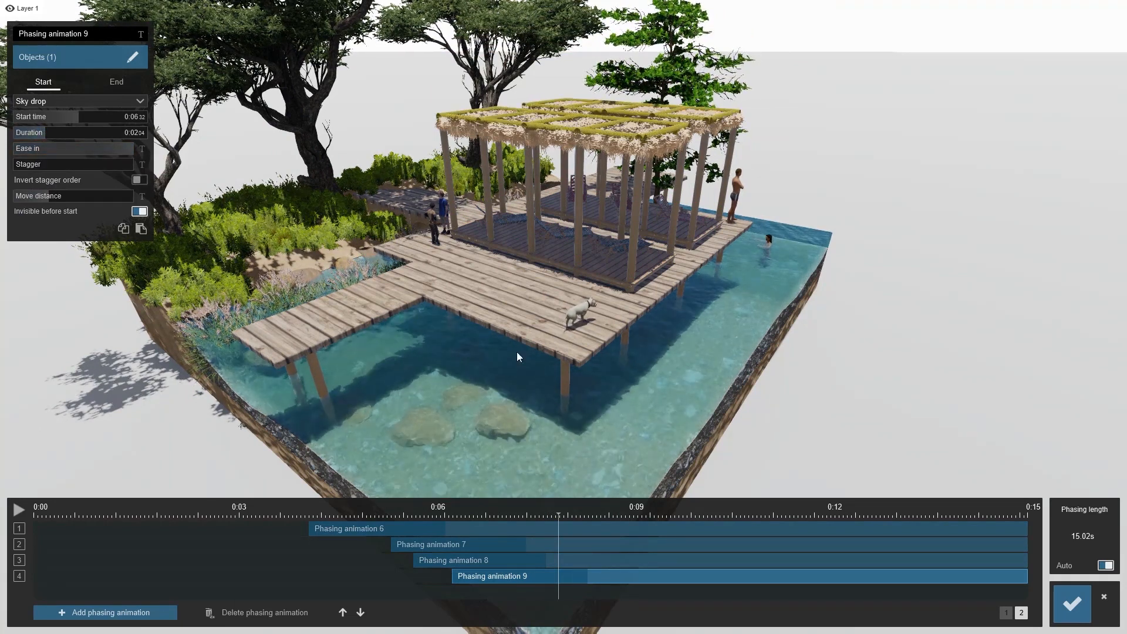
Scrub the phasing timeline and move around the pavilion to preview the roof drop, then close the editor
mouse_move(563, 516)
left_mouse_down()
mouse_move(371, 516)
mouse_move(614, 530)
mouse_move(548, 519)
left_mouse_up()
key("w")
right_click_drag(550, 376, 566, 320)
key("w")
key("s")
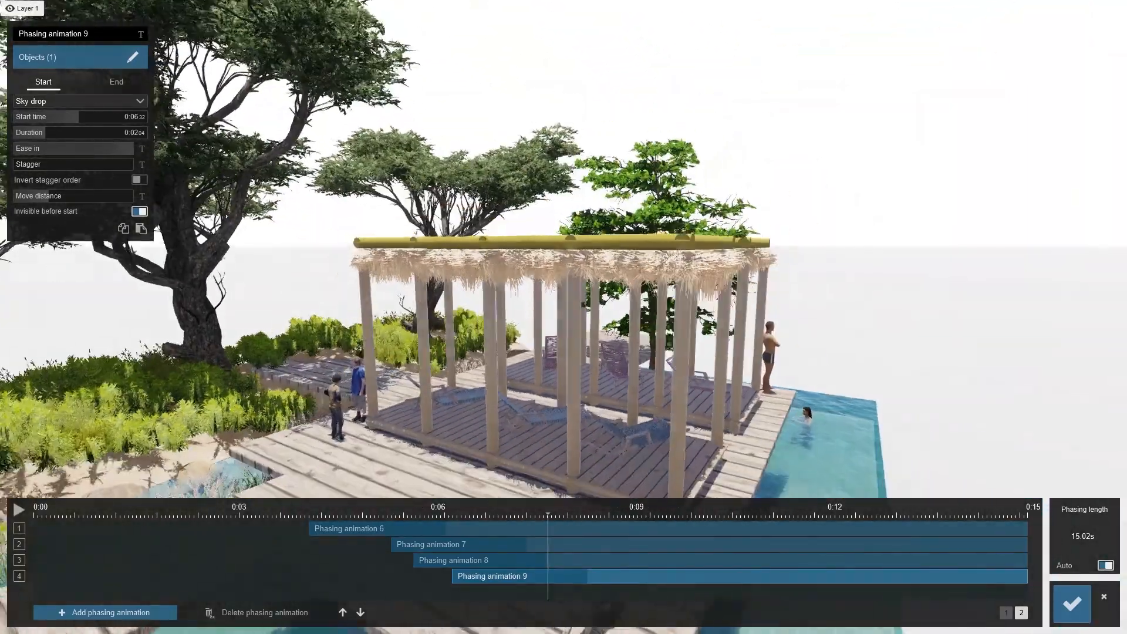
left_click(1072, 603)
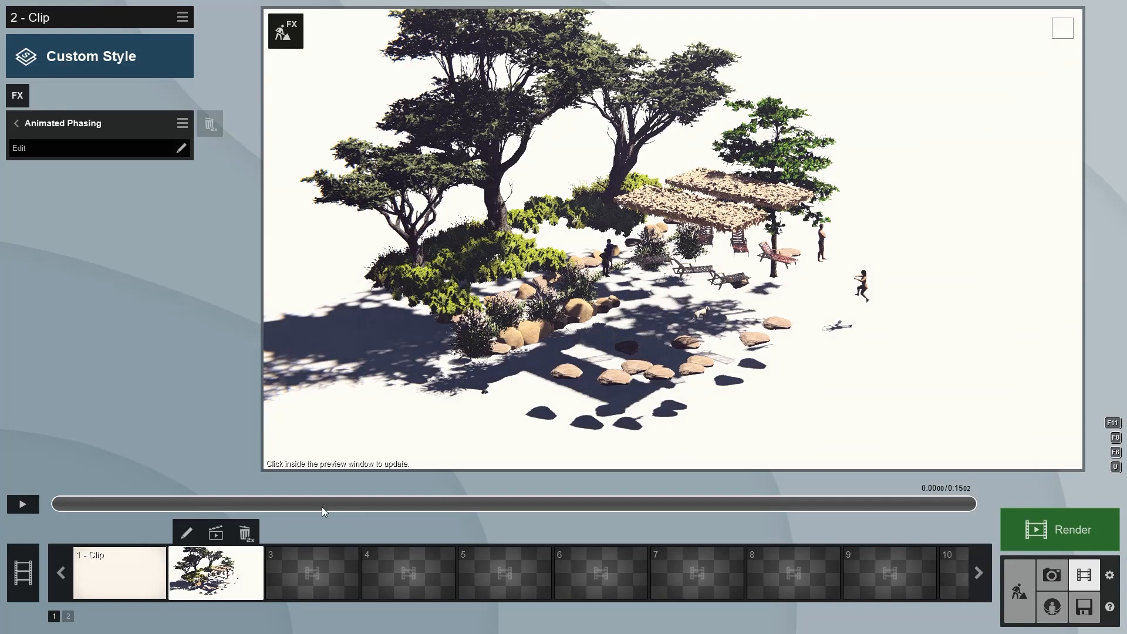
Scrub the phasing timeline while moving around the scene to preview the later pavilion animations
left_click(1013, 577)
mouse_move(551, 244)
right_mouse_down()
mouse_move(552, 264)
mouse_move(558, 187)
mouse_move(560, 246)
right_mouse_up()
key("shift+w")
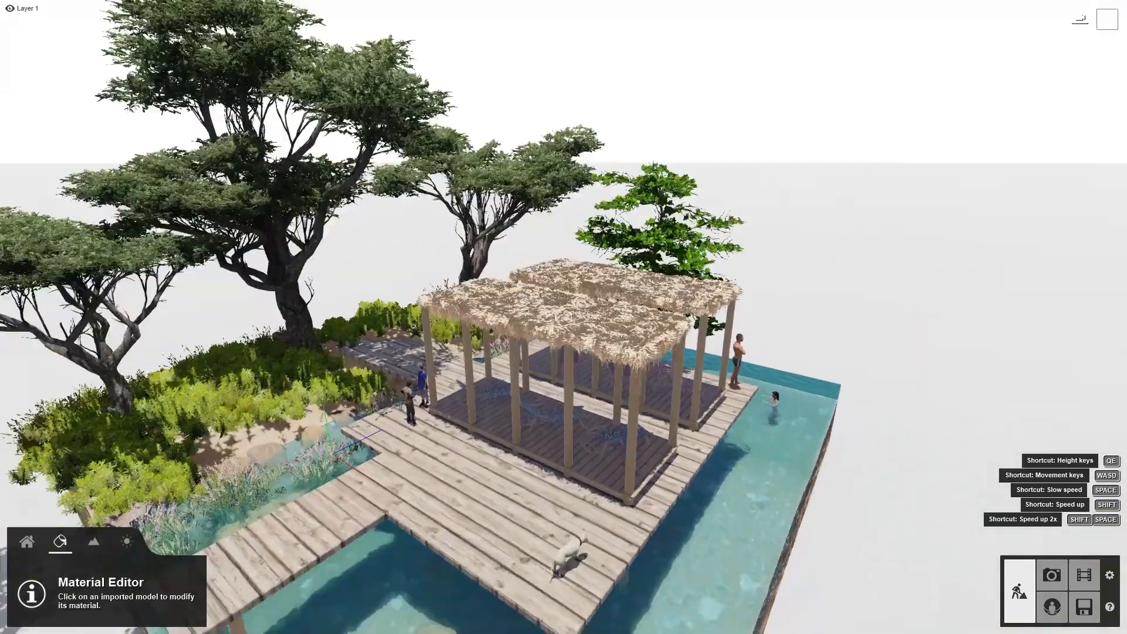
key("shift+w")
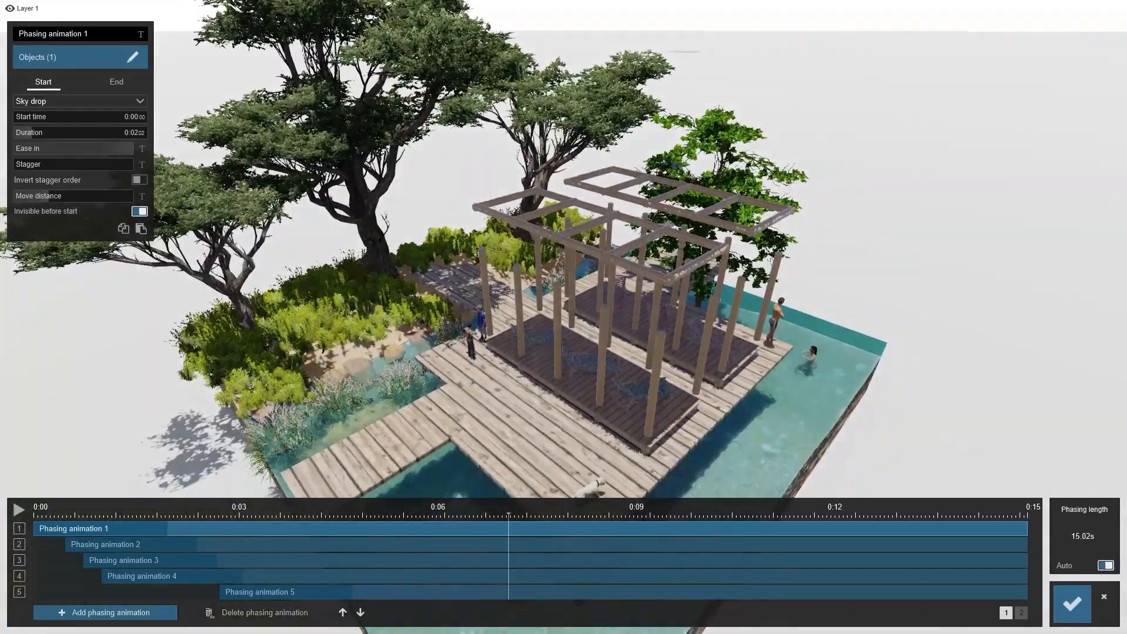
key("w")
right_click_drag(561, 333, 561, 270)
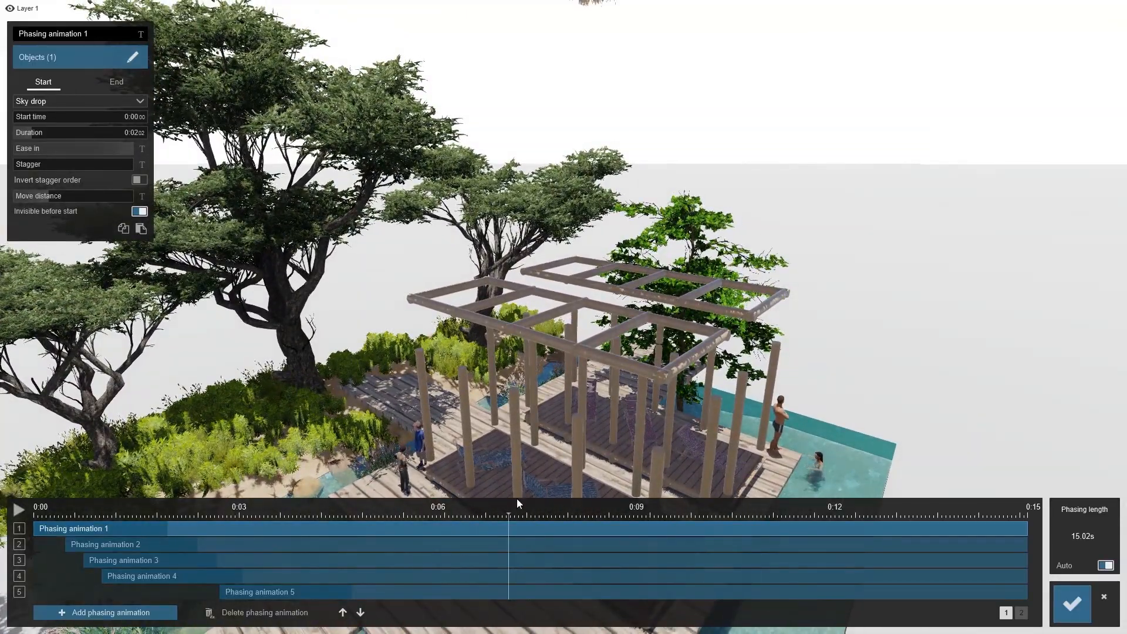
left_click(1021, 614)
mouse_move(600, 517)
left_mouse_down()
mouse_move(519, 516)
mouse_move(584, 518)
left_mouse_up()
key("s")
right_click_drag(614, 411, 614, 453)
left_click_drag(583, 509, 529, 508)
left_click_drag(642, 516, 613, 519)
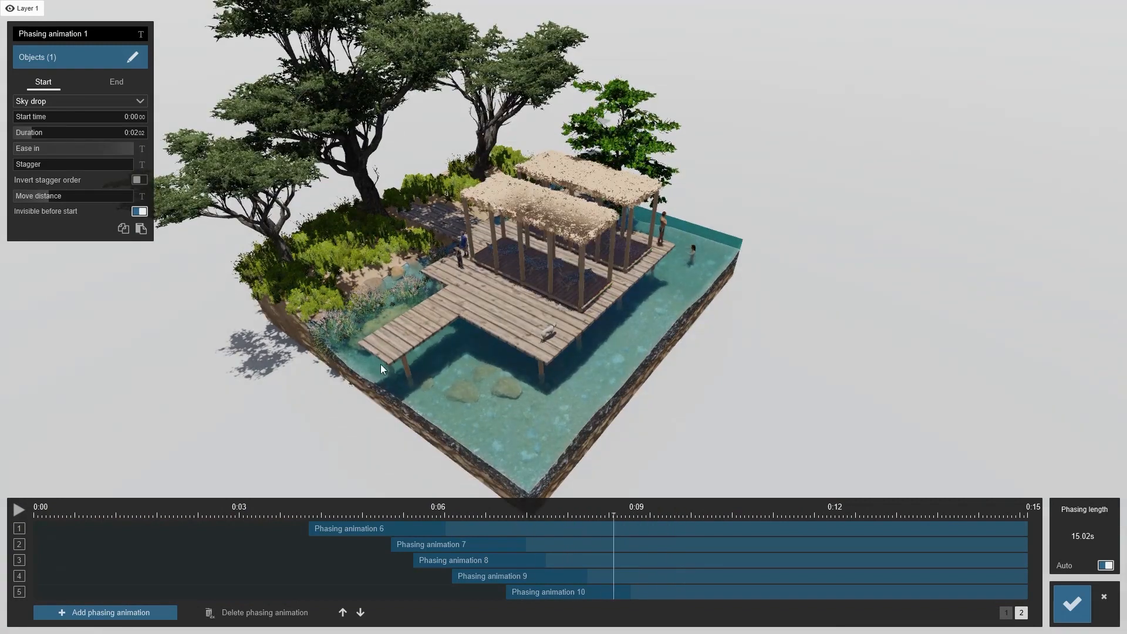
Add an eleventh phasing animation starting at about 8.66 s
right_click_drag(586, 364, 509, 423)
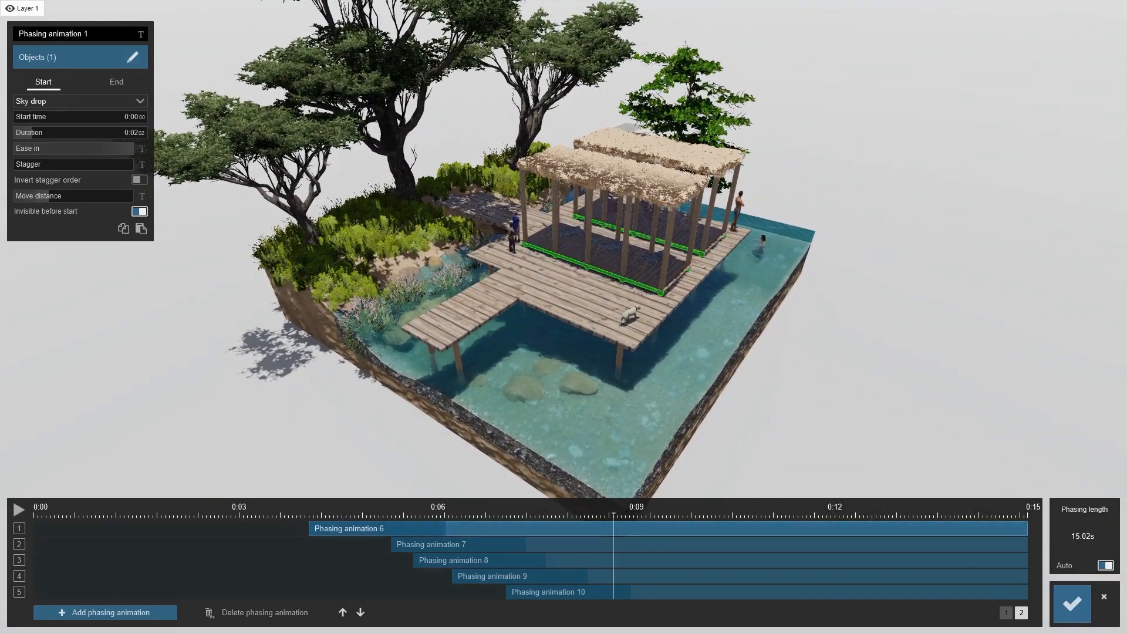
left_click(100, 612)
left_click_drag(86, 527, 660, 529)
Select the island's vegetation as the objects for phasing animation 11 using the plant filter and box selections
left_click(77, 57)
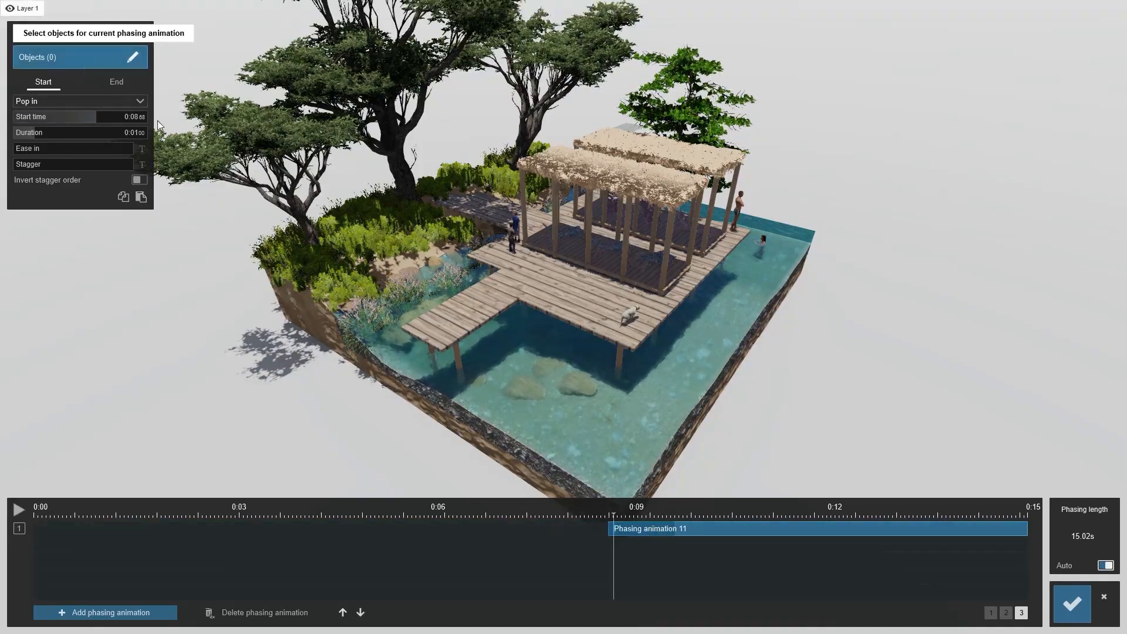
key("w")
right_click_drag(330, 280, 395, 502)
key("s")
left_click(59, 576)
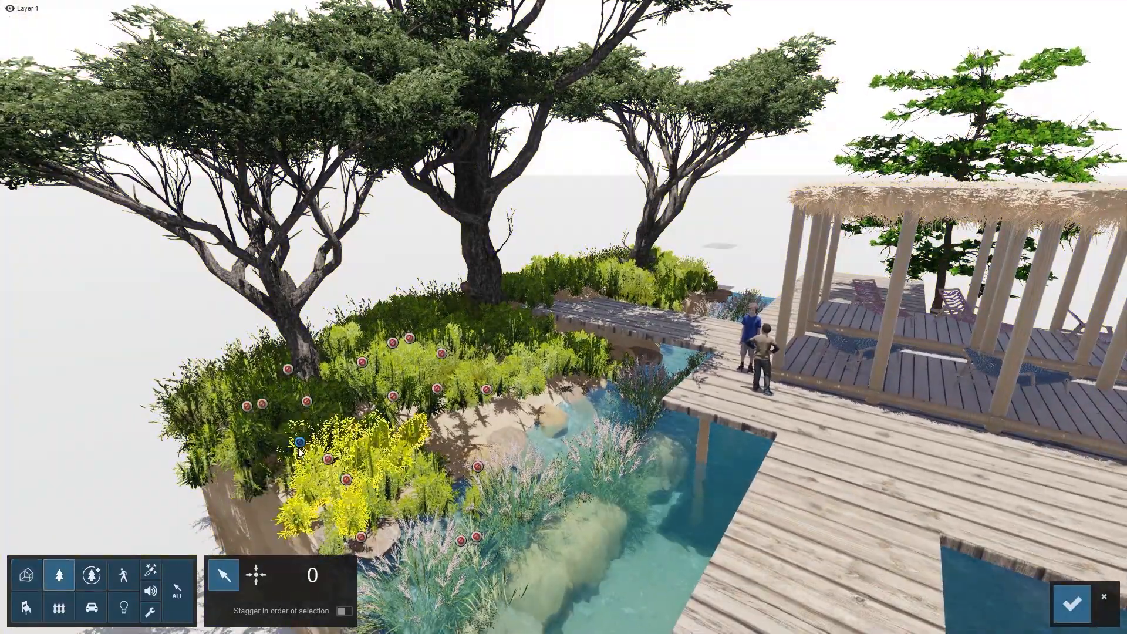
right_click_drag(300, 449, 265, 464)
key("a")
key("s")
right_click_drag(235, 423, 259, 449)
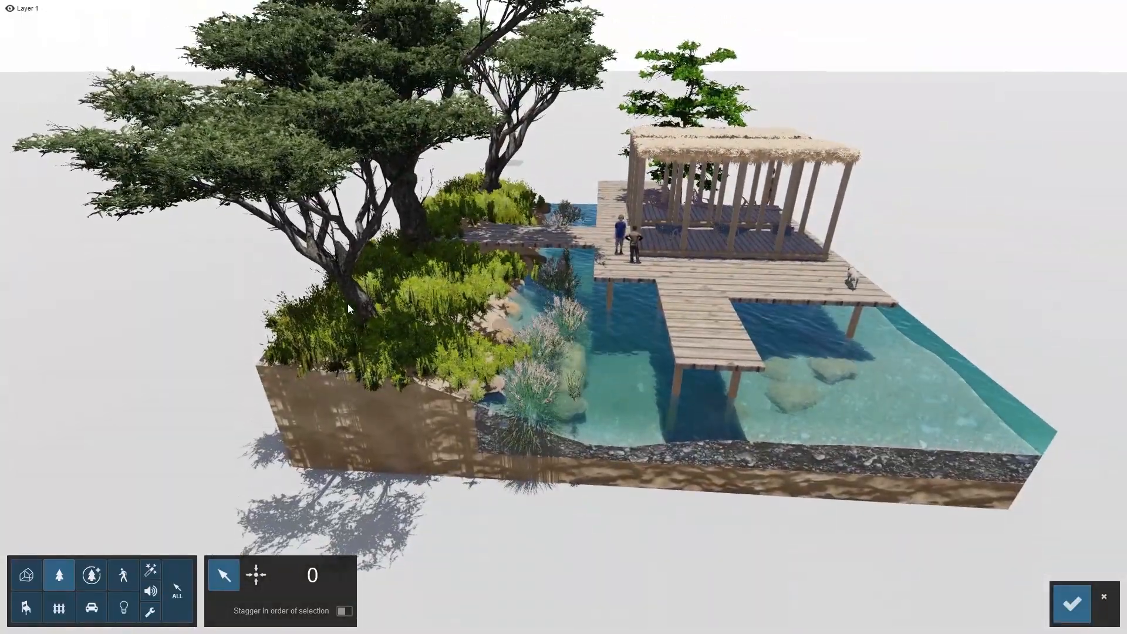
left_click_drag(211, 470, 952, 118)
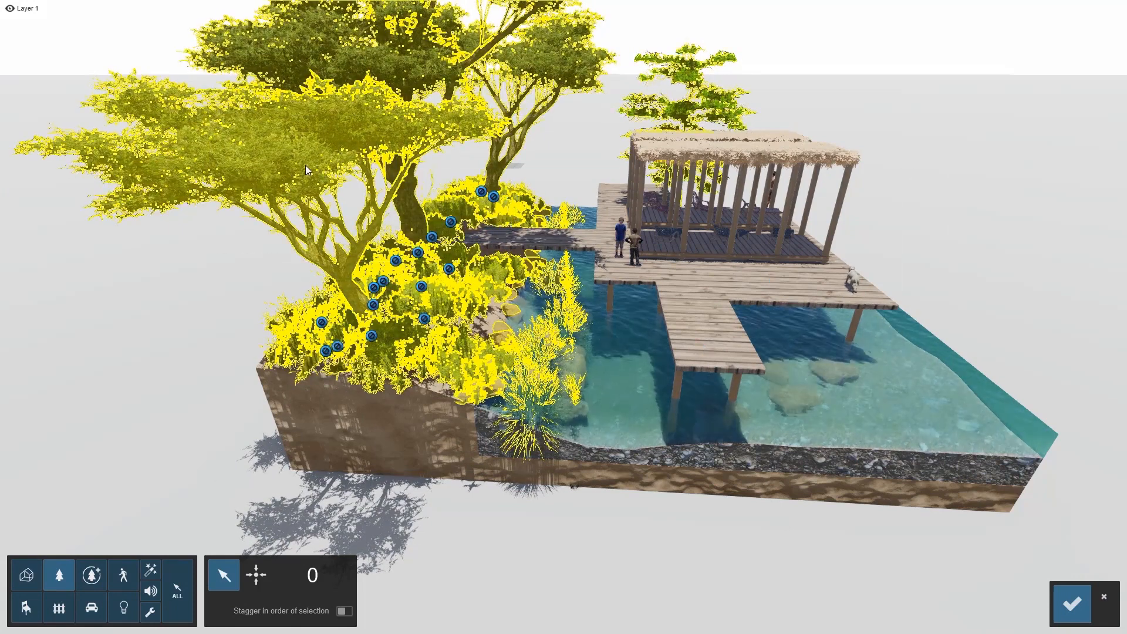
left_click(305, 165)
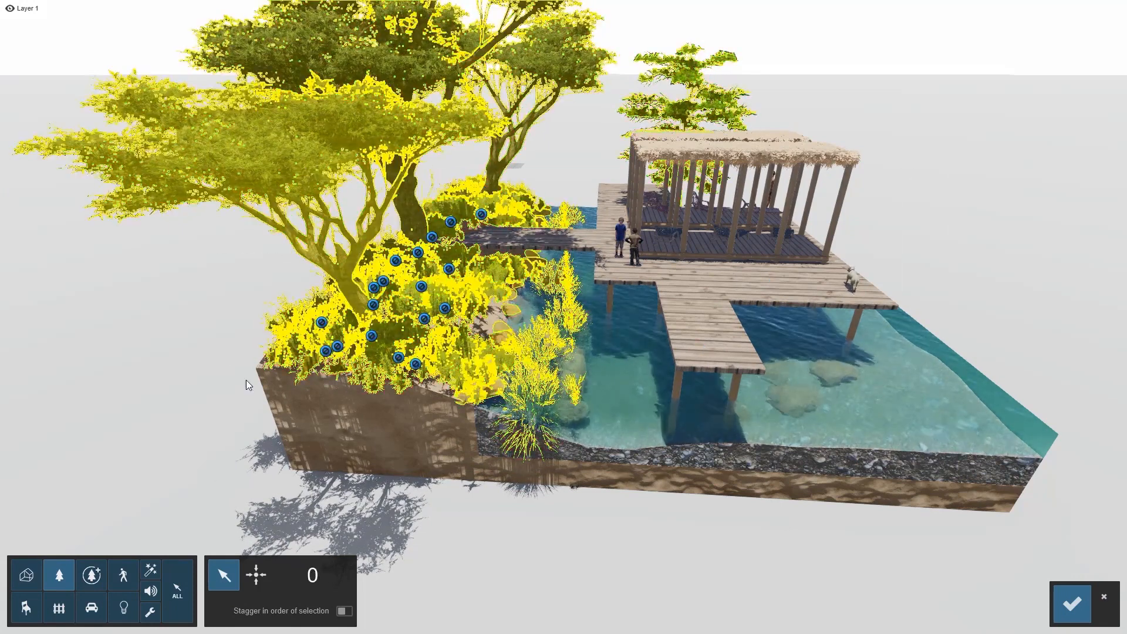
left_click_drag(188, 482, 1038, 45)
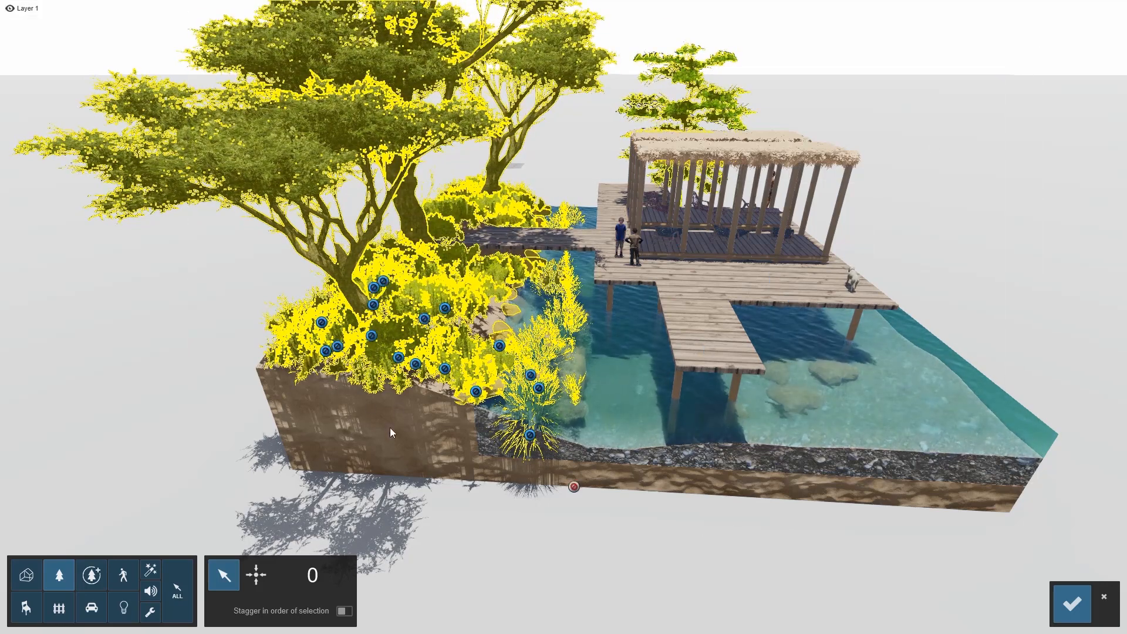
left_click(402, 358)
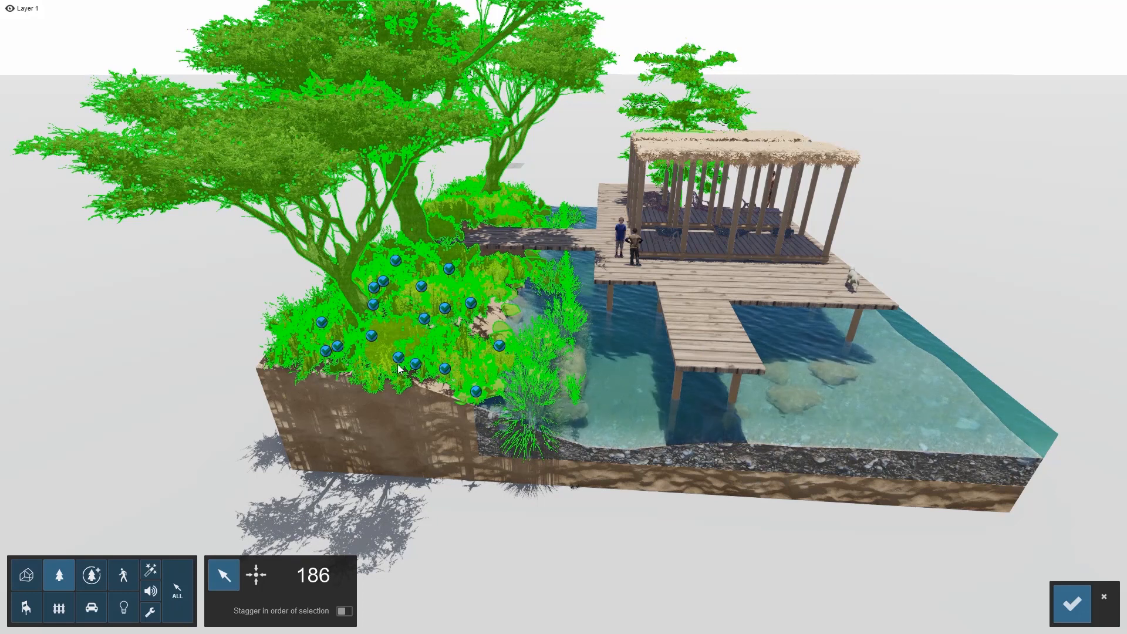
Remove the large trees from the vegetation selection and confirm the objects
left_click(91, 576)
left_click(58, 577)
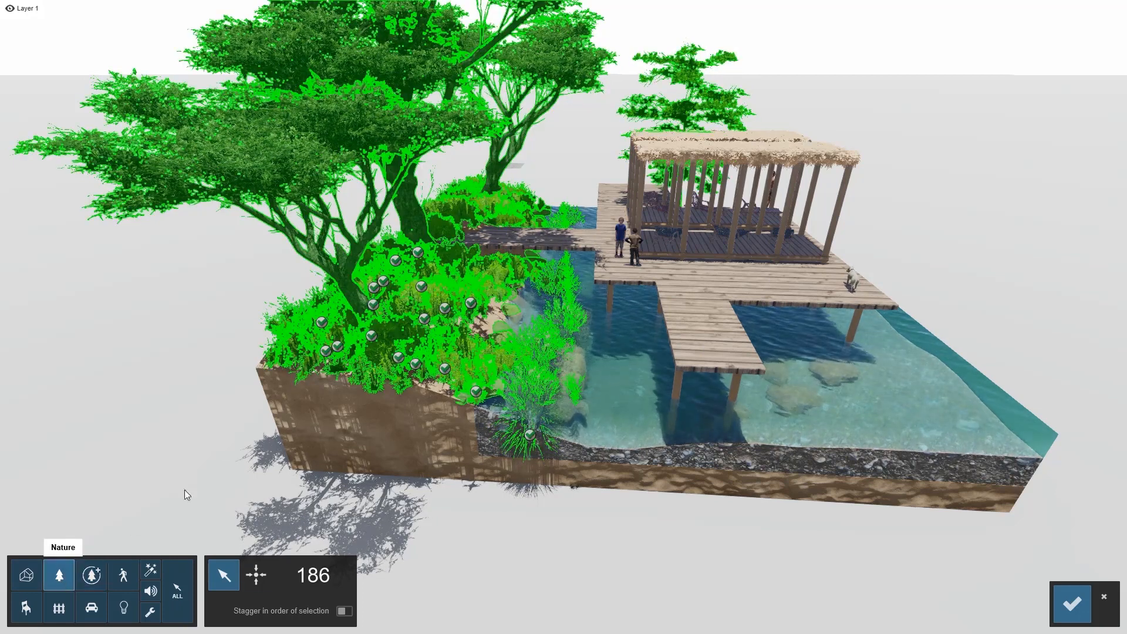
left_click(303, 252)
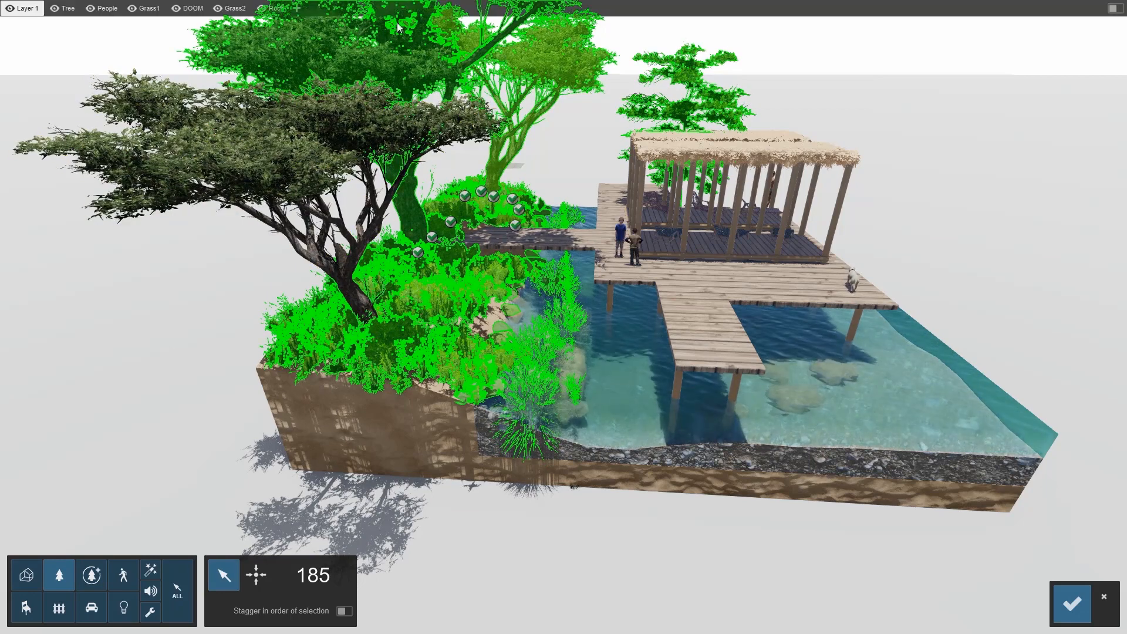
left_click(378, 43)
left_click(531, 61)
left_click(669, 81)
scroll(294, 442, "down", 5)
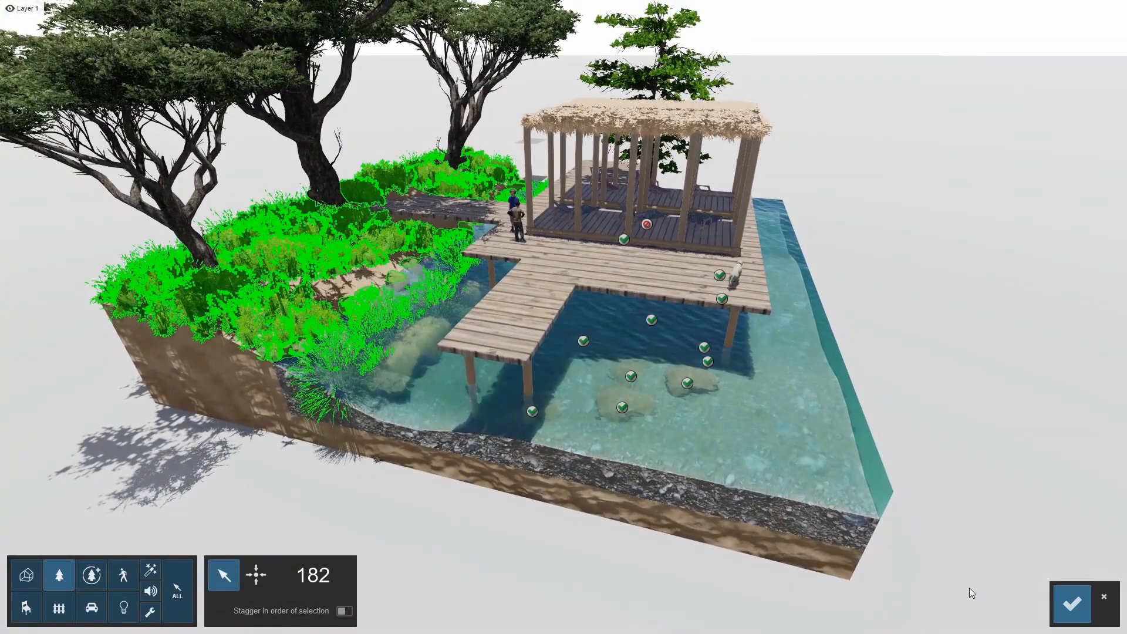
left_click(1072, 604)
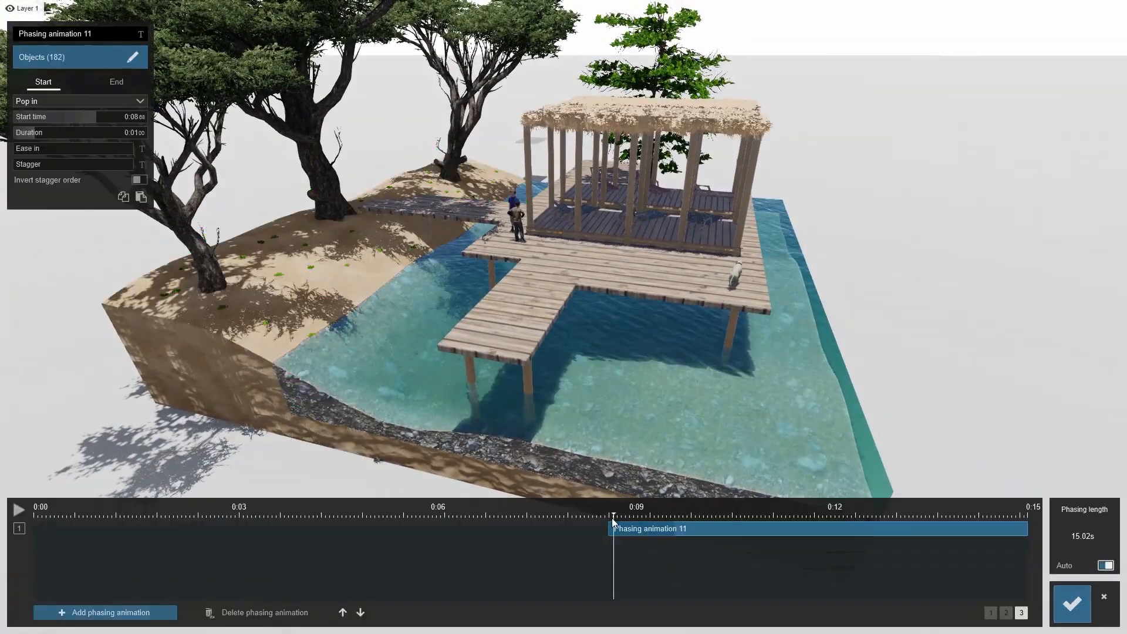
Set phasing animation 11's start effect to Ground rise and its duration to about 2.15 s, scrubbing to preview
left_click(40, 102)
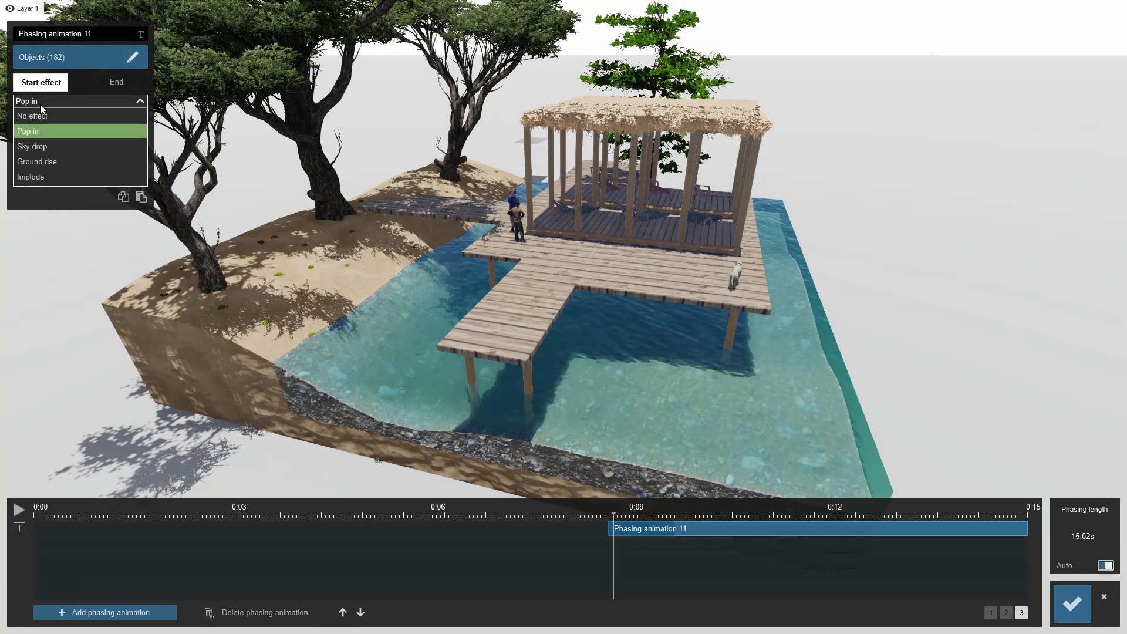
left_click(60, 160)
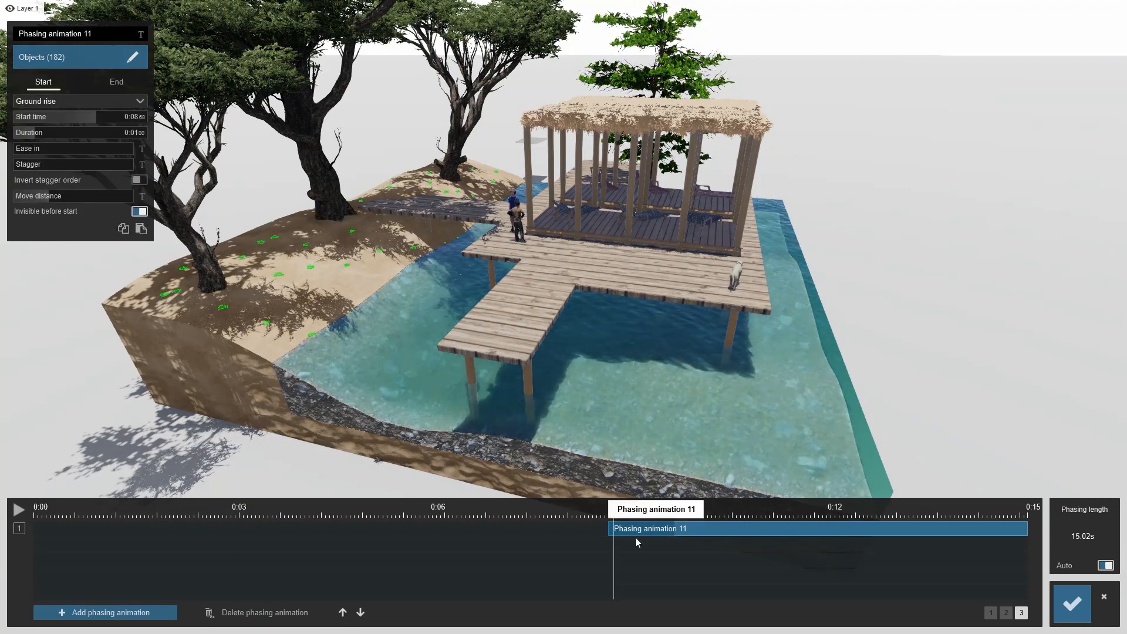
left_click(627, 517)
left_click_drag(36, 132, 61, 132)
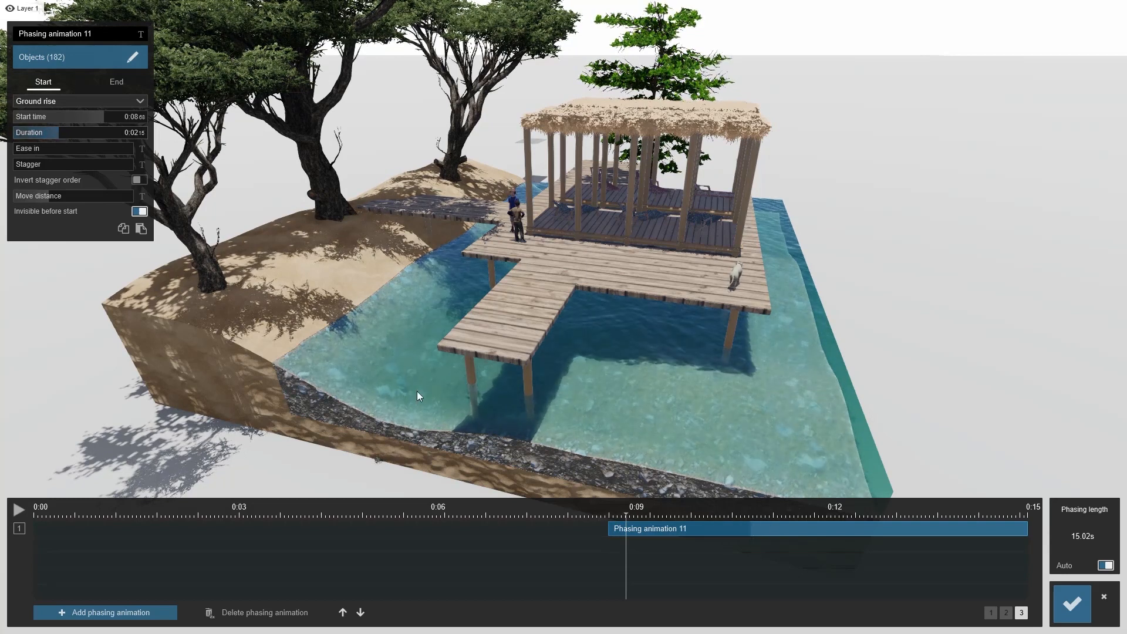
mouse_move(625, 513)
left_mouse_down()
mouse_move(792, 516)
mouse_move(725, 506)
mouse_move(753, 503)
mouse_move(740, 502)
left_mouse_up()
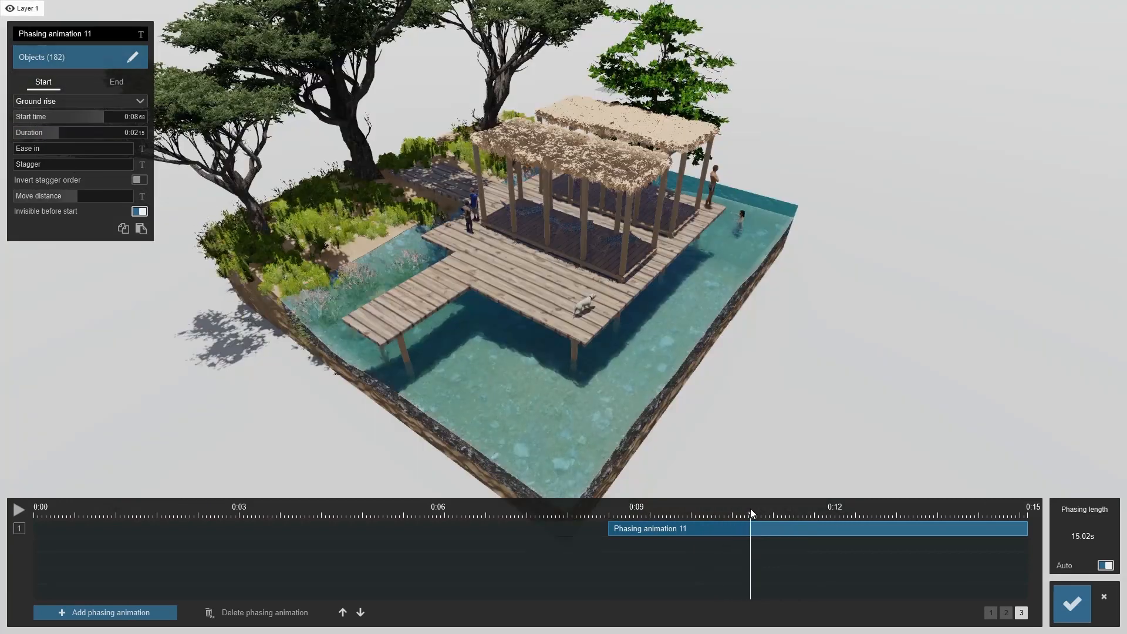
left_click_drag(750, 508, 755, 508)
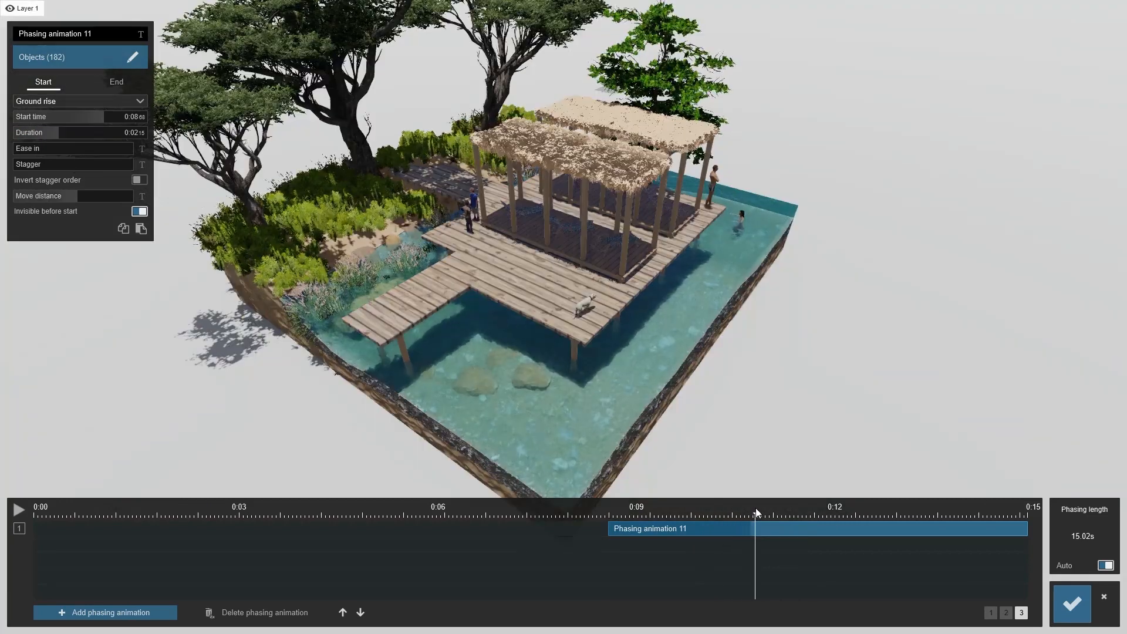
Add a twelfth phasing animation at about 9.78 s and select the four trees for it, staggered in selection order
left_click(106, 612)
left_click_drag(37, 544, 725, 573)
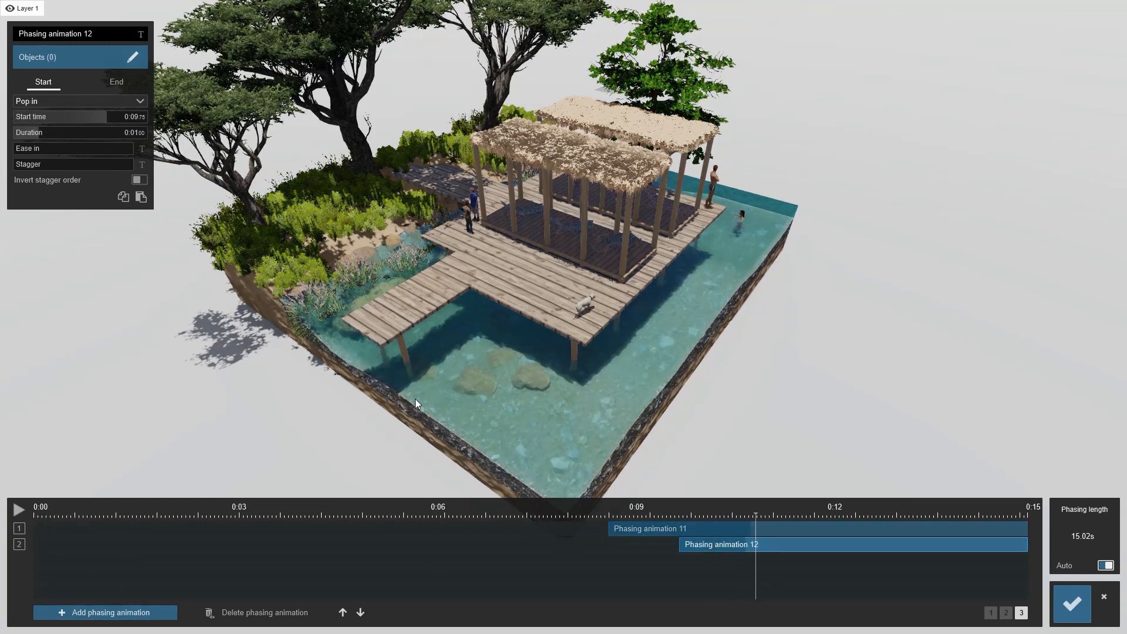
left_click(67, 64)
left_click(143, 80)
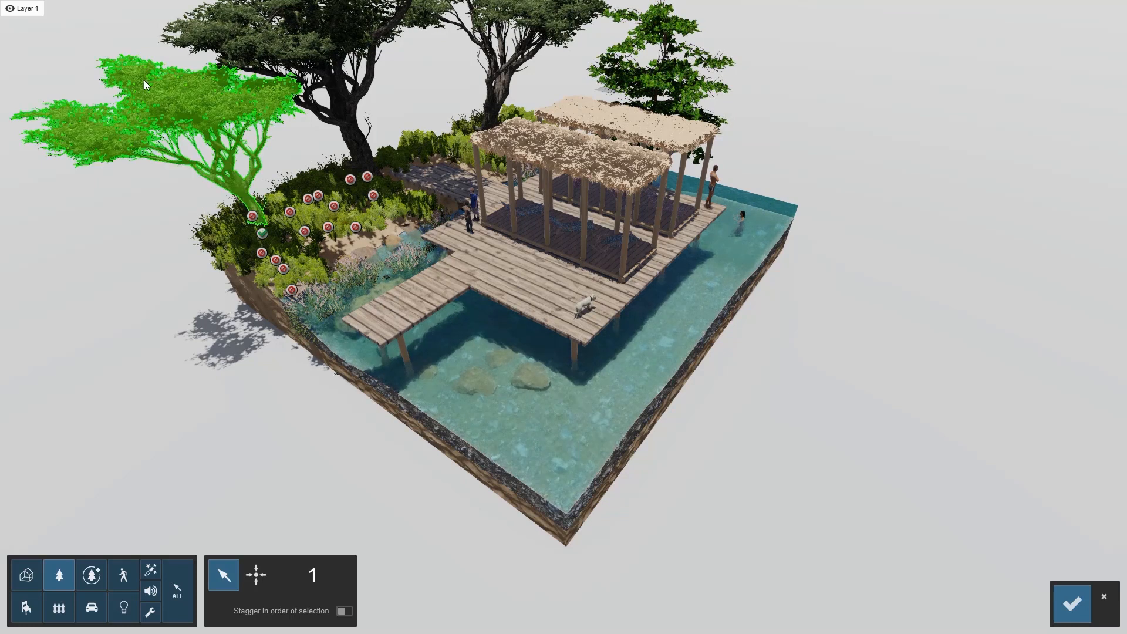
left_click(280, 54)
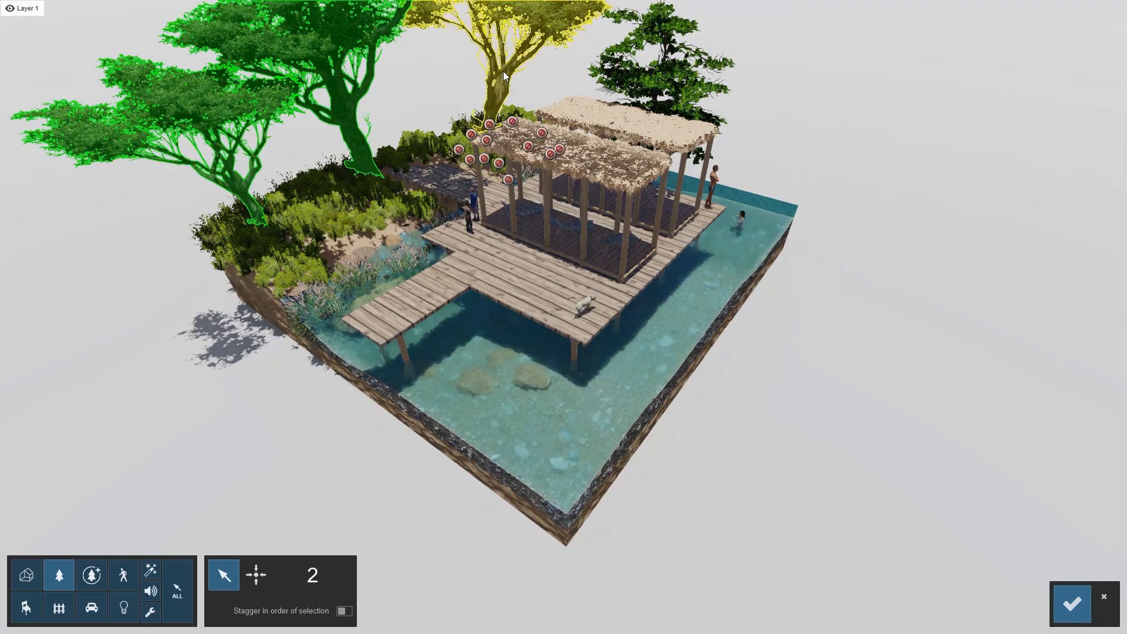
left_click(503, 72)
left_click(649, 81)
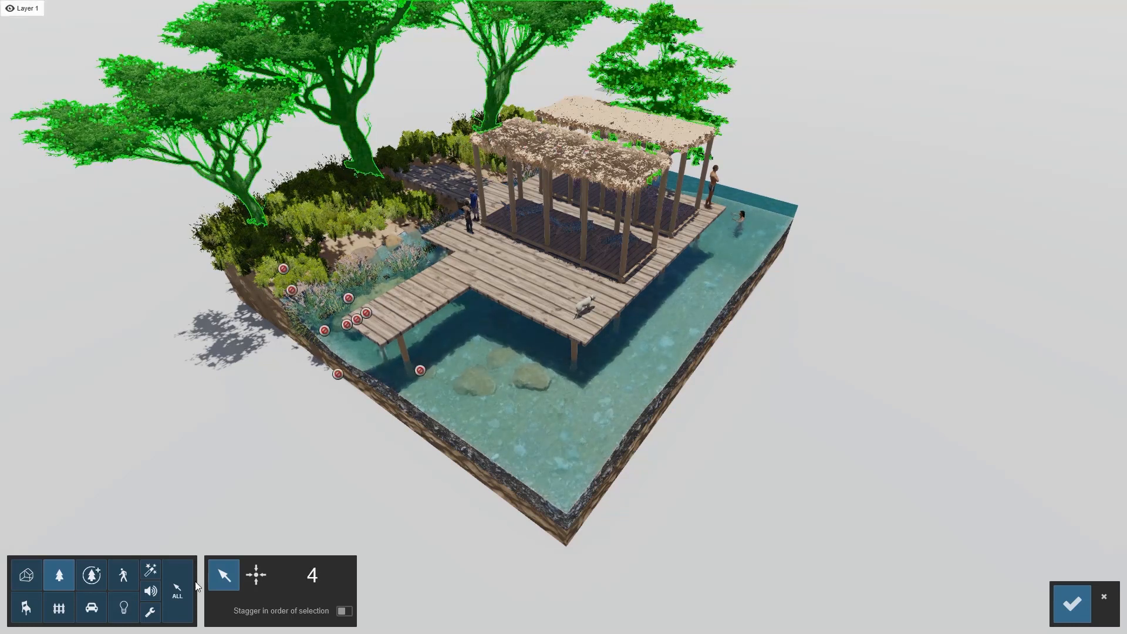
left_click(344, 611)
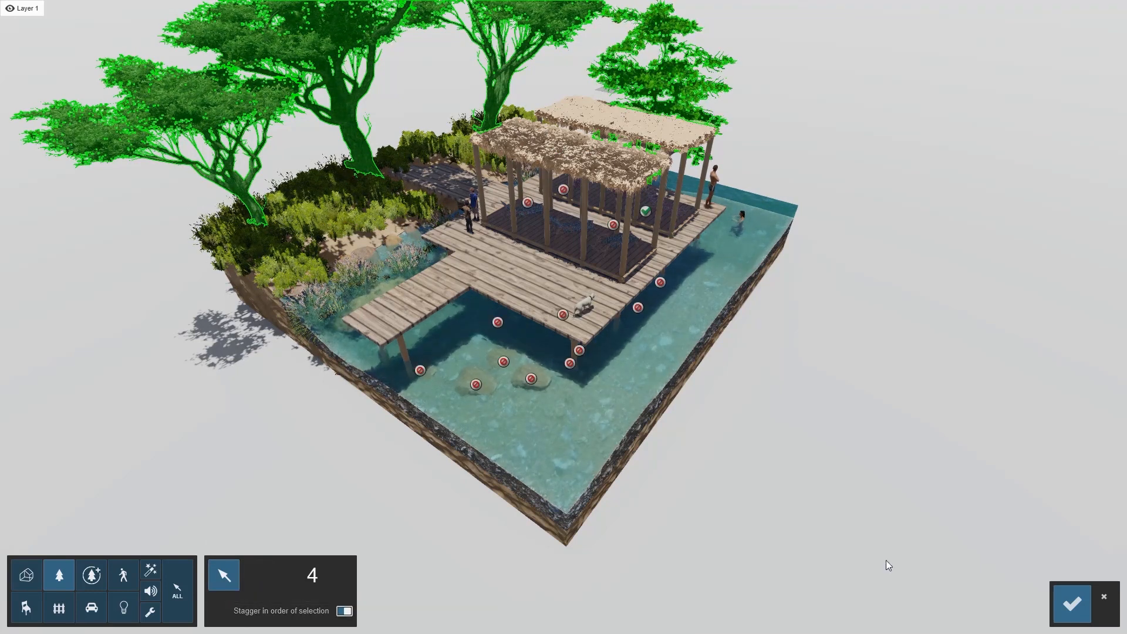
left_click(1072, 604)
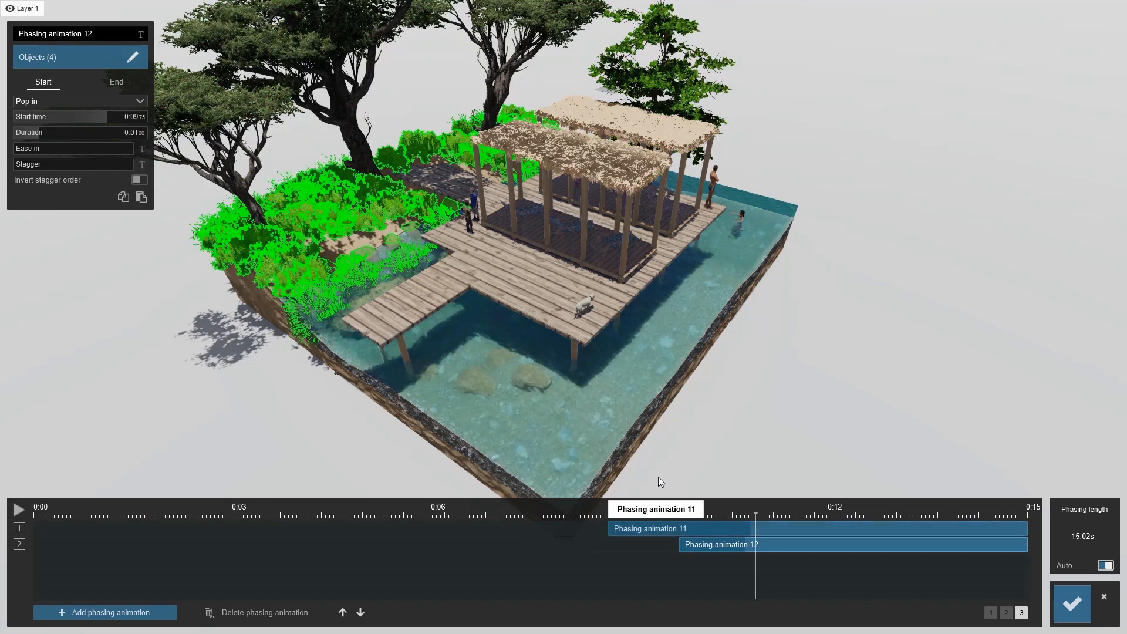
Set phasing animation 12's start effect to Sky drop with a duration of about 2.01 s
left_click(65, 99)
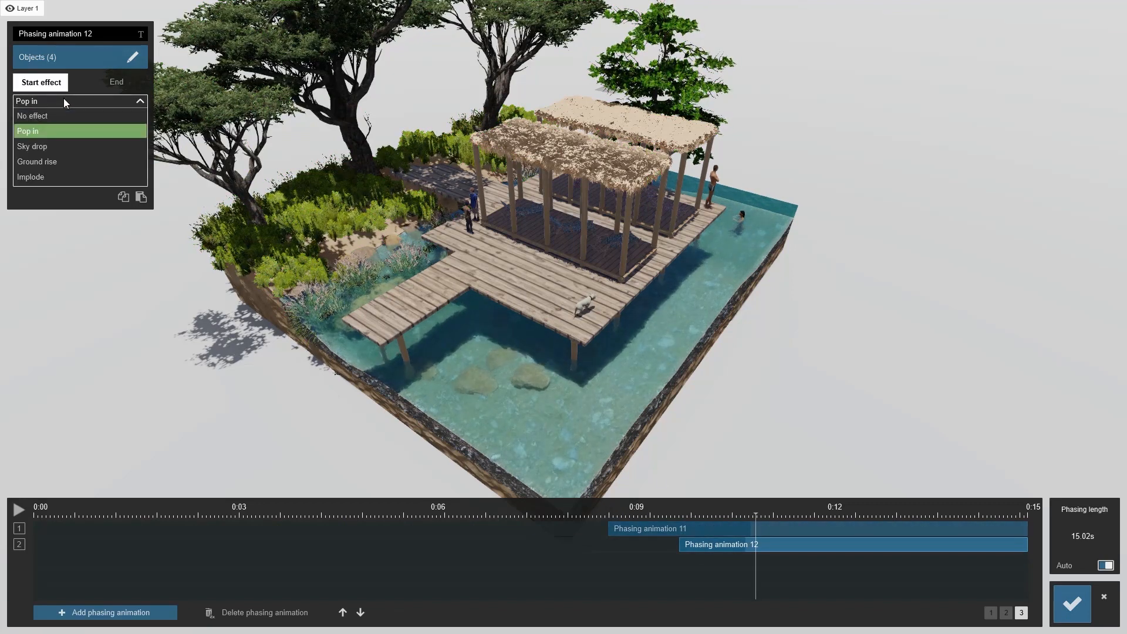
left_click(44, 143)
left_click_drag(50, 135, 65, 136)
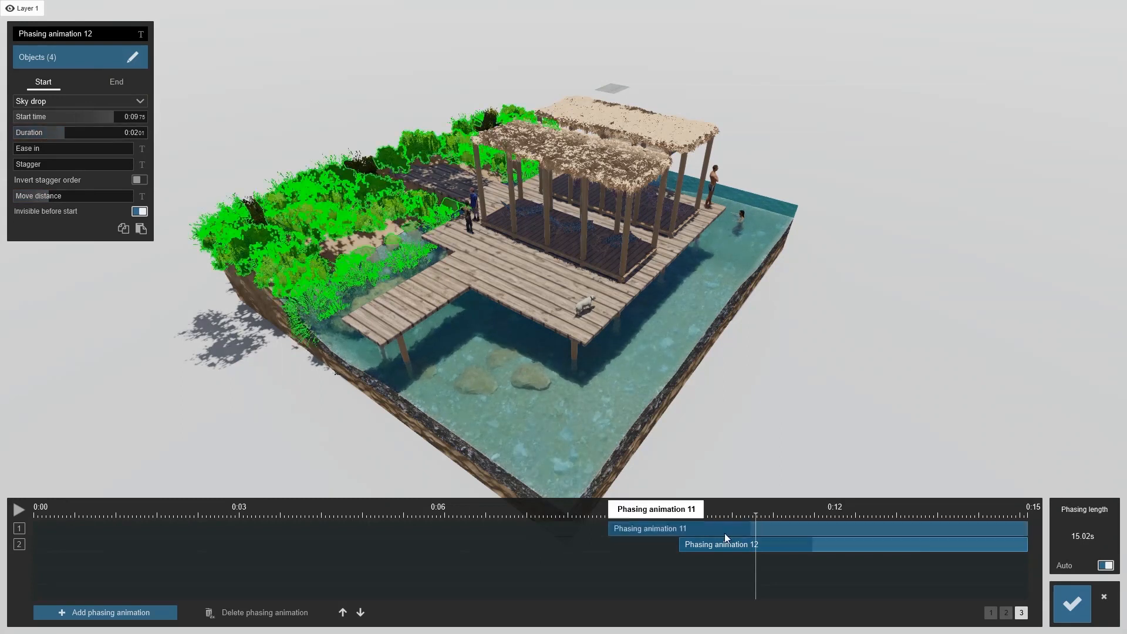
left_click_drag(768, 513, 797, 512)
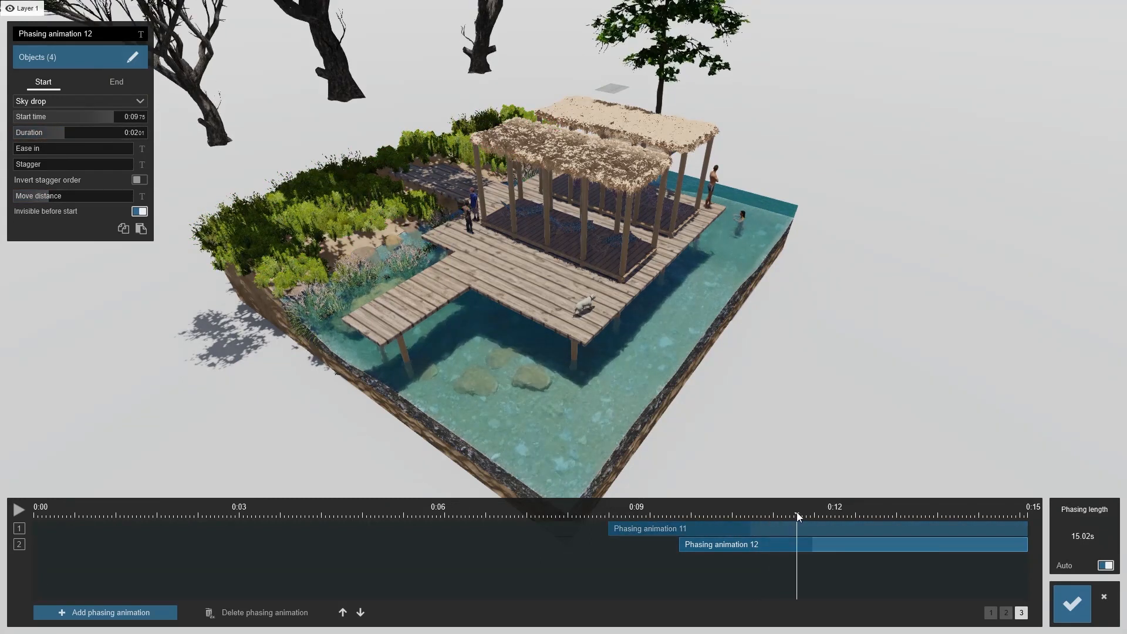
Set phasing animation 12's ease in to 1.0 and raise its stagger, scrubbing the timeline to preview
left_click_drag(33, 150, 141, 151)
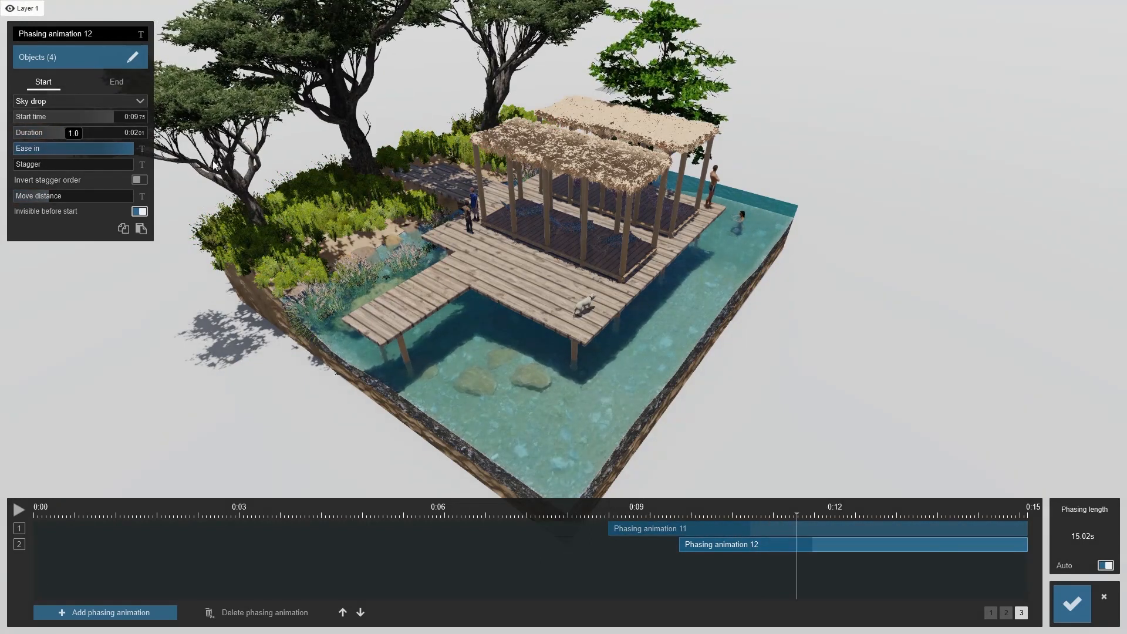
left_click_drag(796, 514, 717, 513)
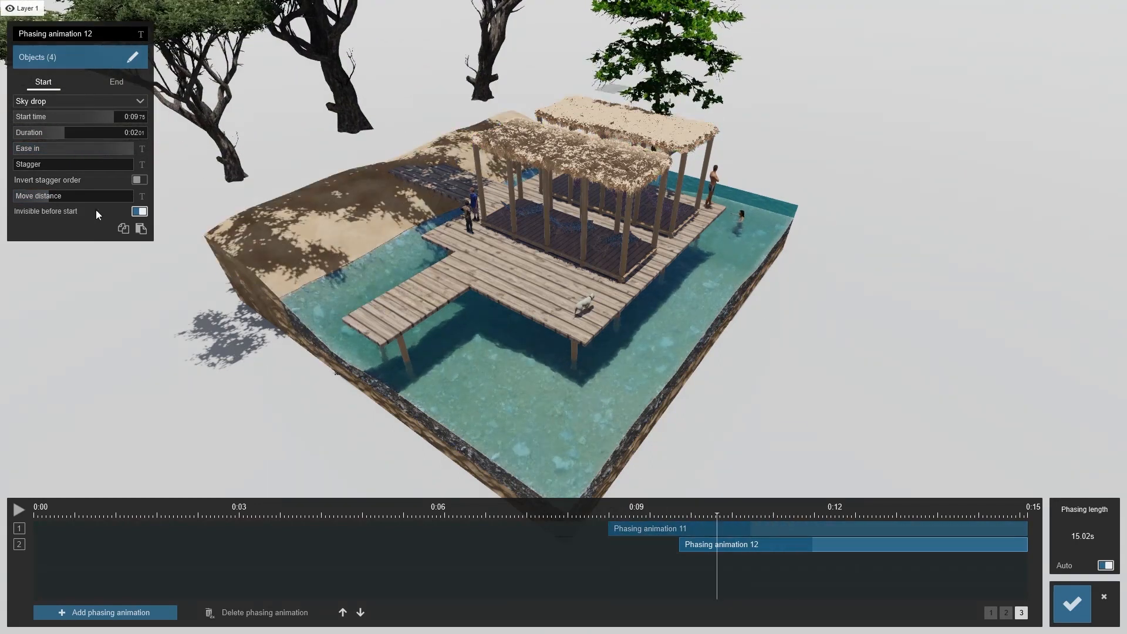
left_click_drag(27, 165, 86, 164)
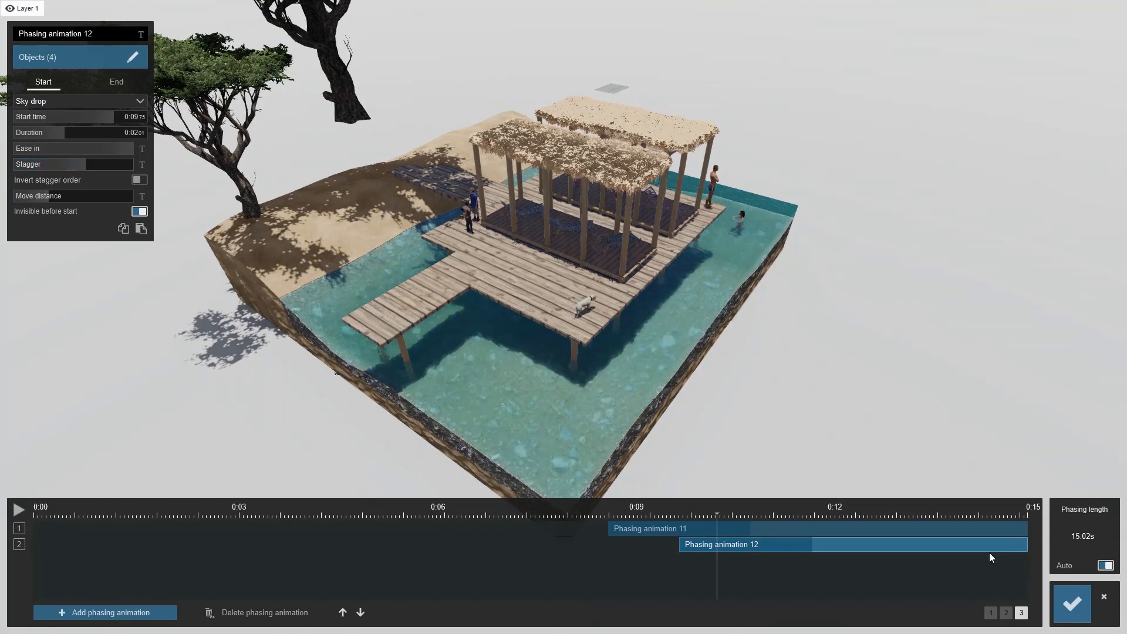
left_click_drag(717, 515, 802, 523)
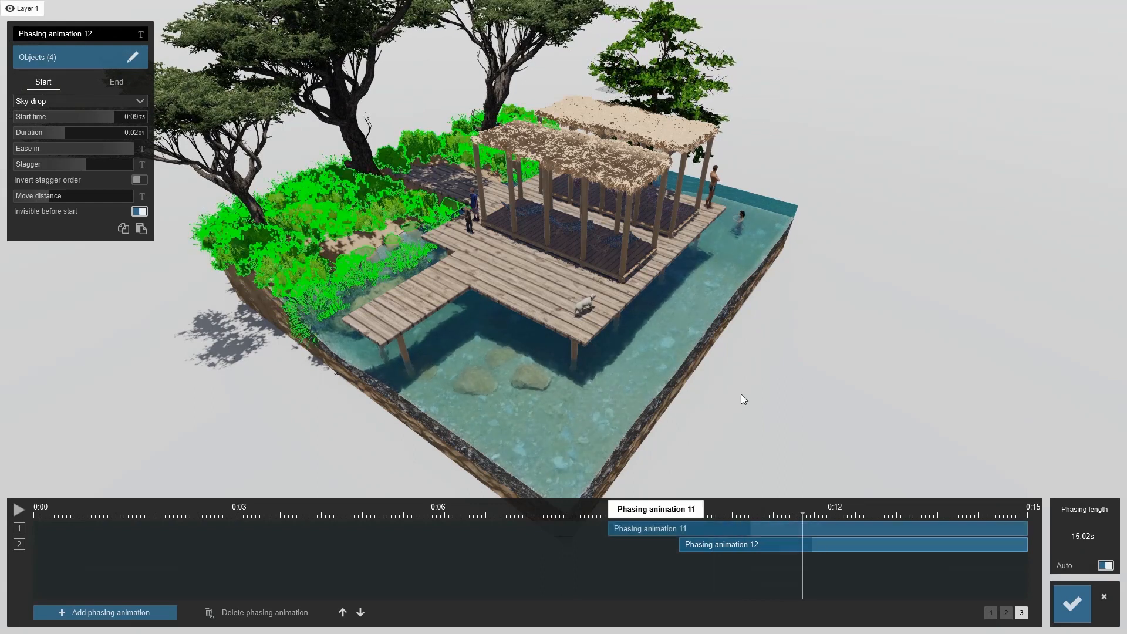
Add a thirteenth phasing animation at about 11.22 s and box-select the people as its objects
left_click(95, 612)
left_click_drag(88, 558, 820, 600)
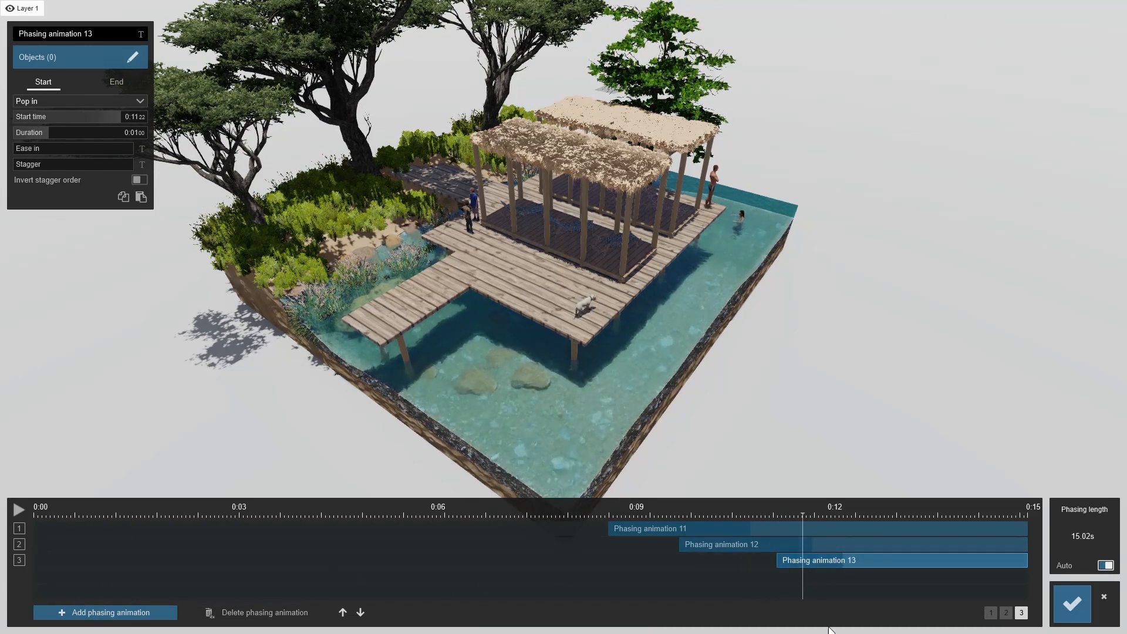
left_click(99, 65)
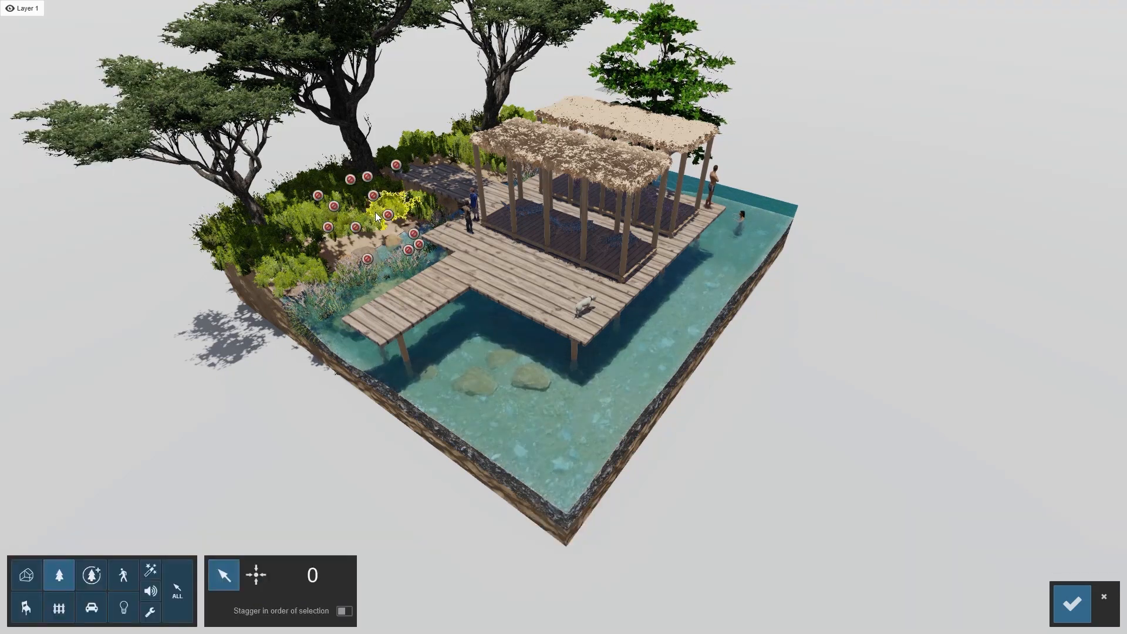
left_click(123, 574)
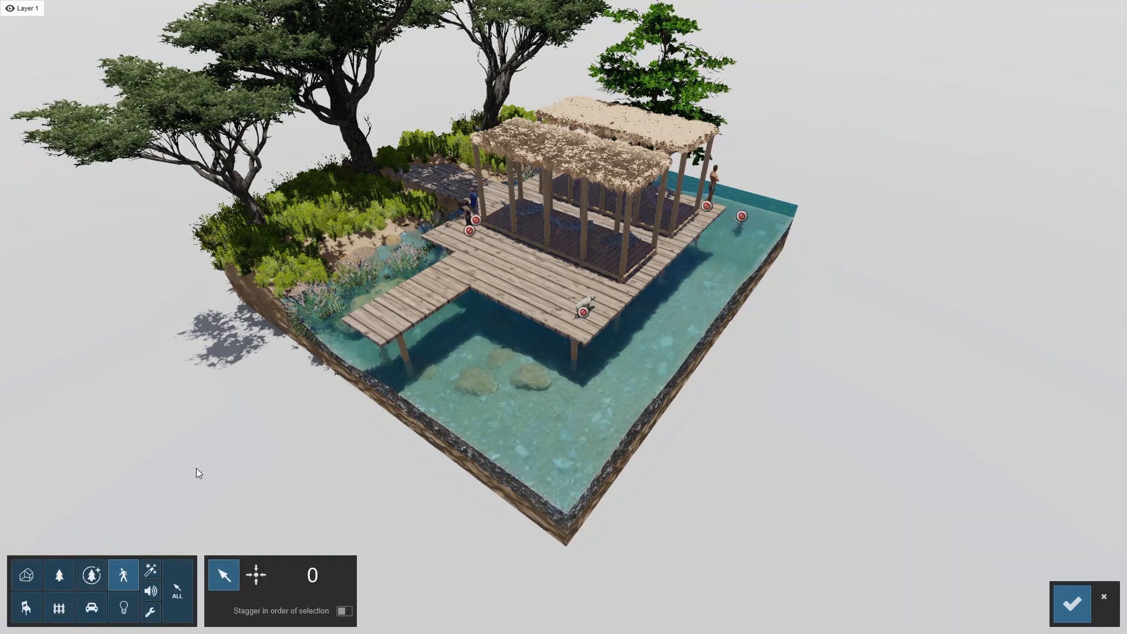
left_click_drag(252, 448, 880, 132)
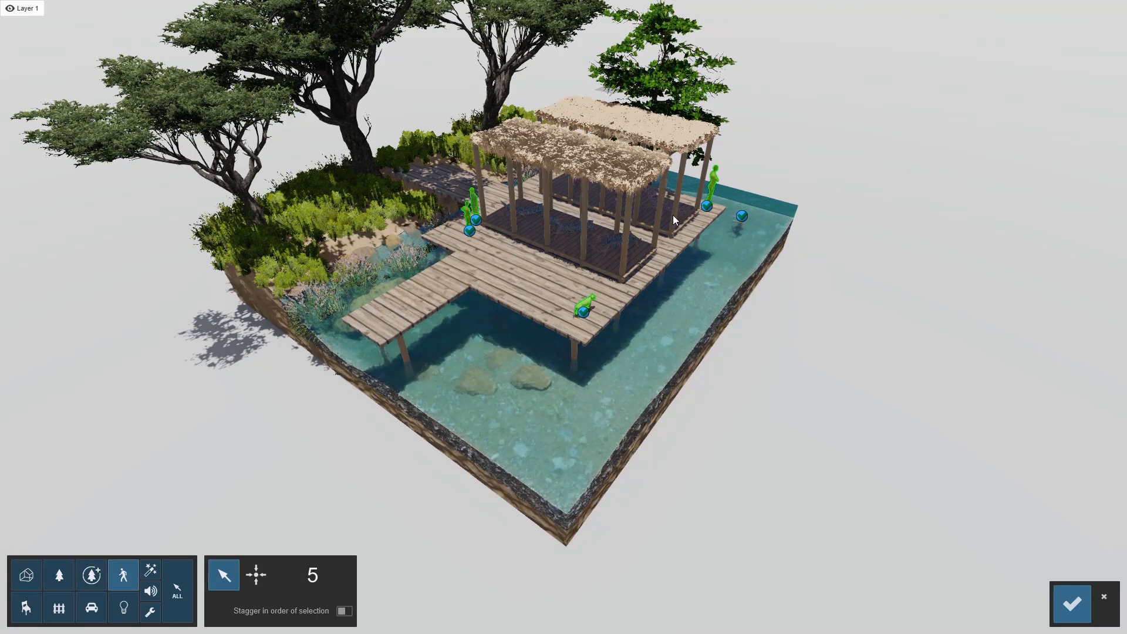
Add the eleven pieces of pavilion furniture to phasing animation 13's objects with a box selection, then confirm the selection
left_click(34, 607)
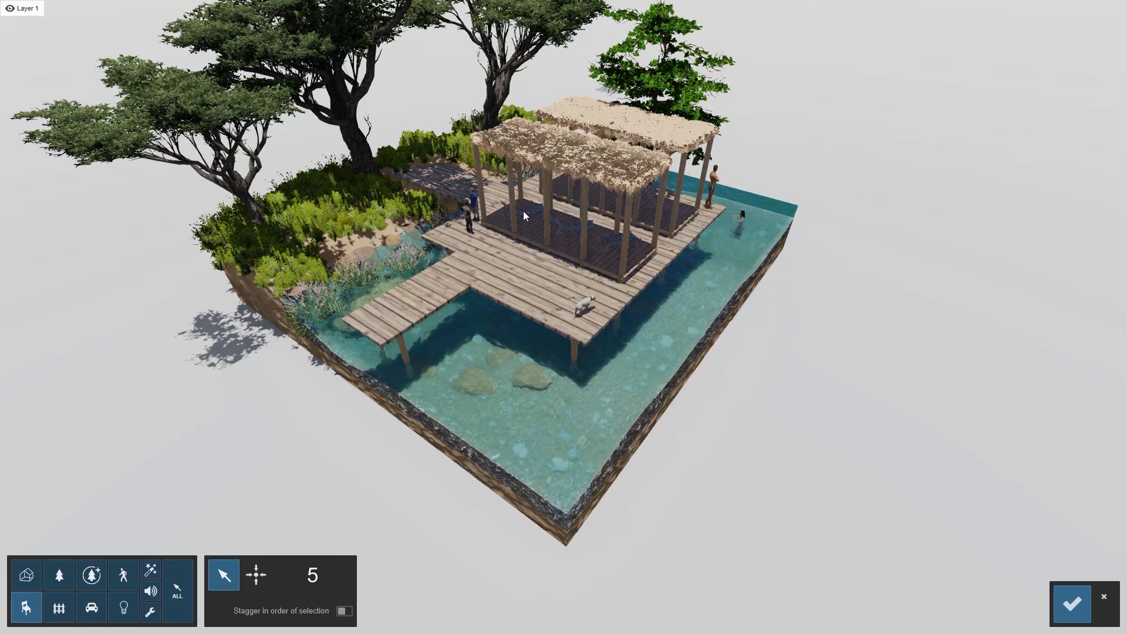
left_click(59, 607)
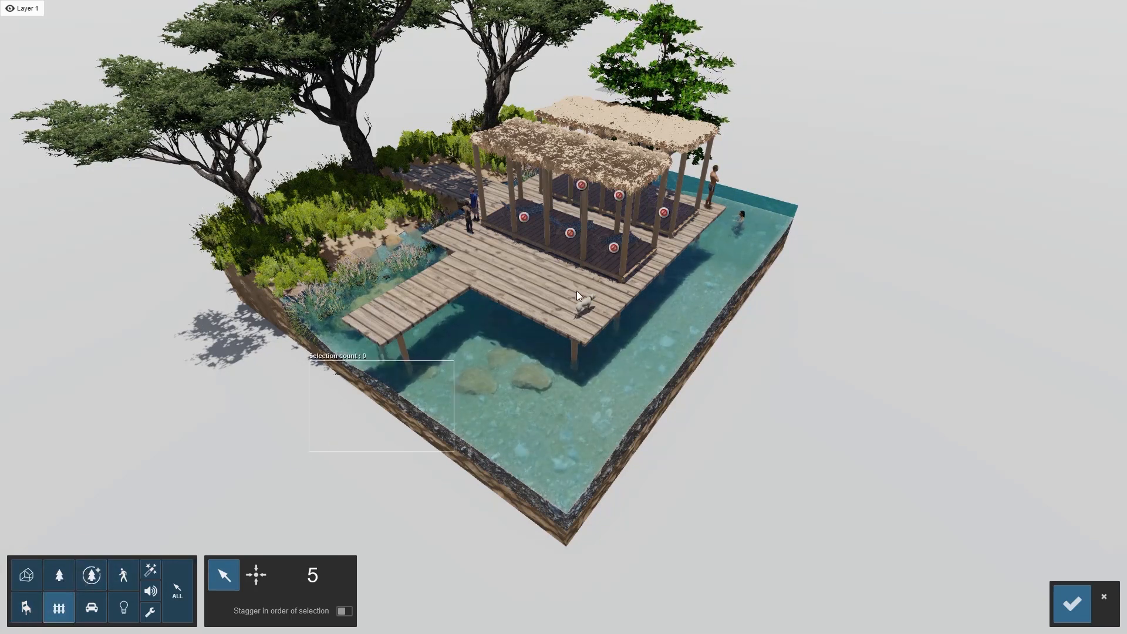
left_click_drag(576, 291, 845, 179, "ctrl")
left_click(619, 199)
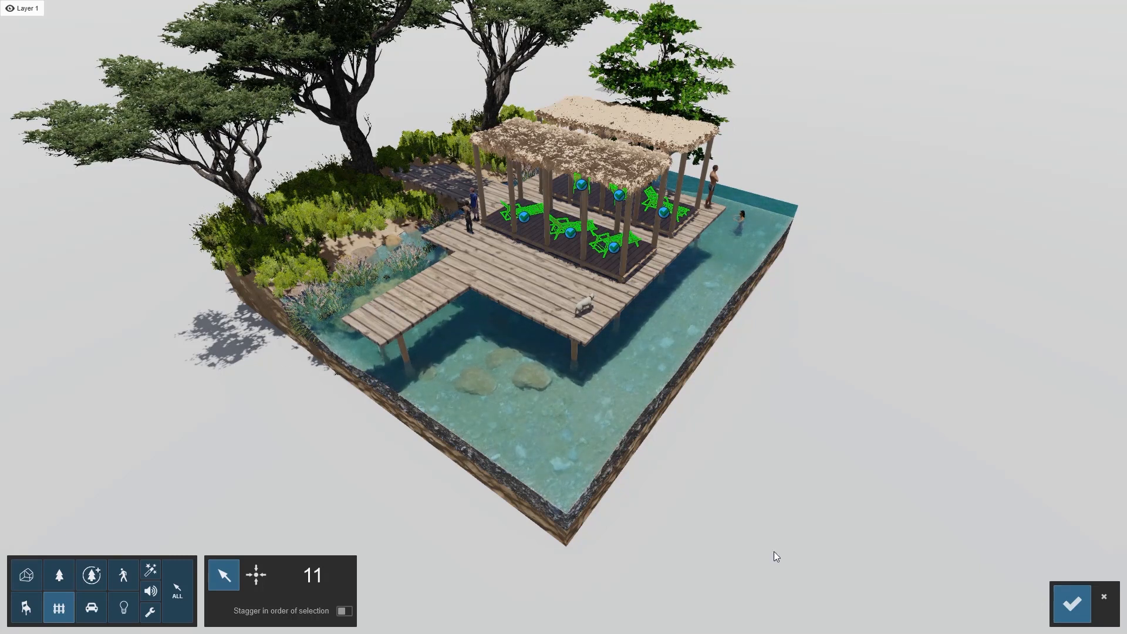
left_click(1072, 604)
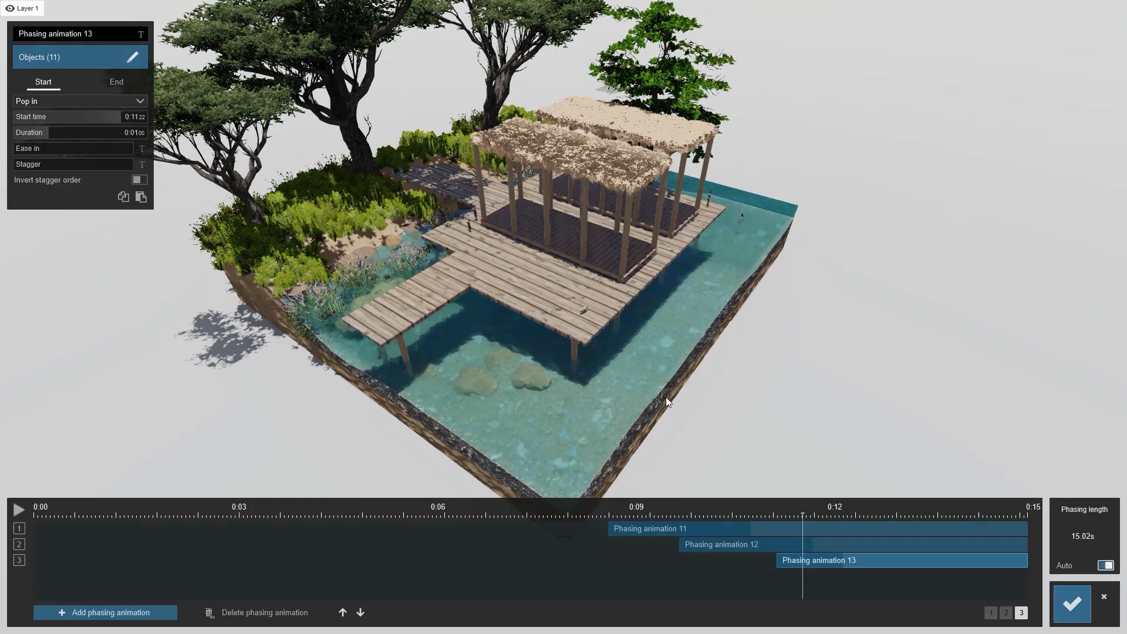
Set phasing animation 13's start effect to Sky drop with a duration of about 2.01 s, scrubbing the timeline to preview
left_click_drag(803, 514, 885, 516)
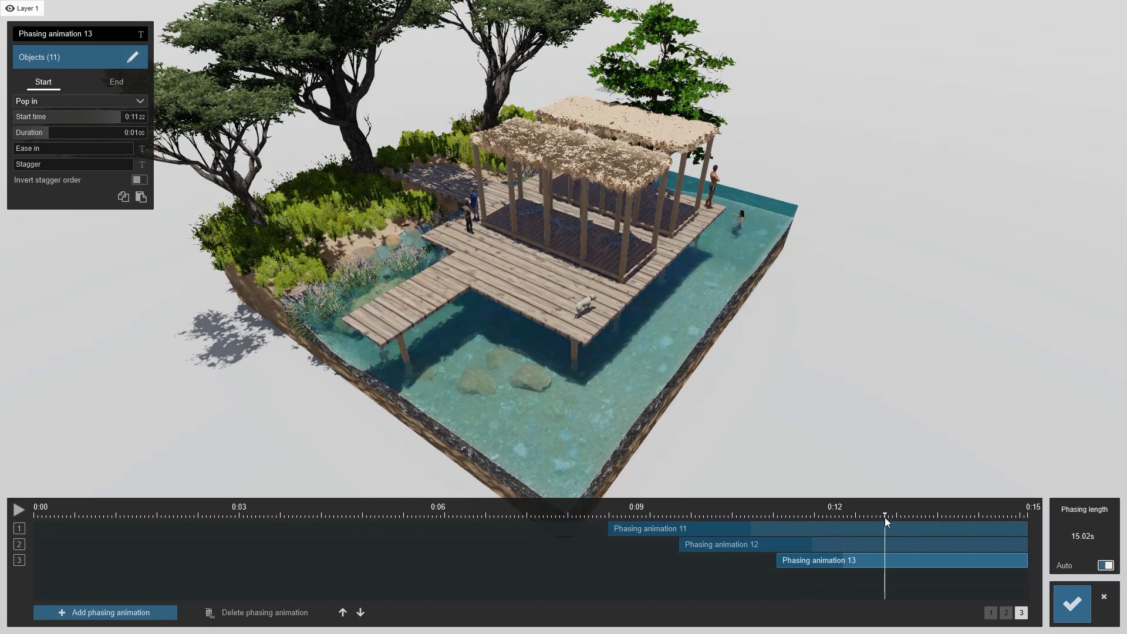
left_click(60, 101)
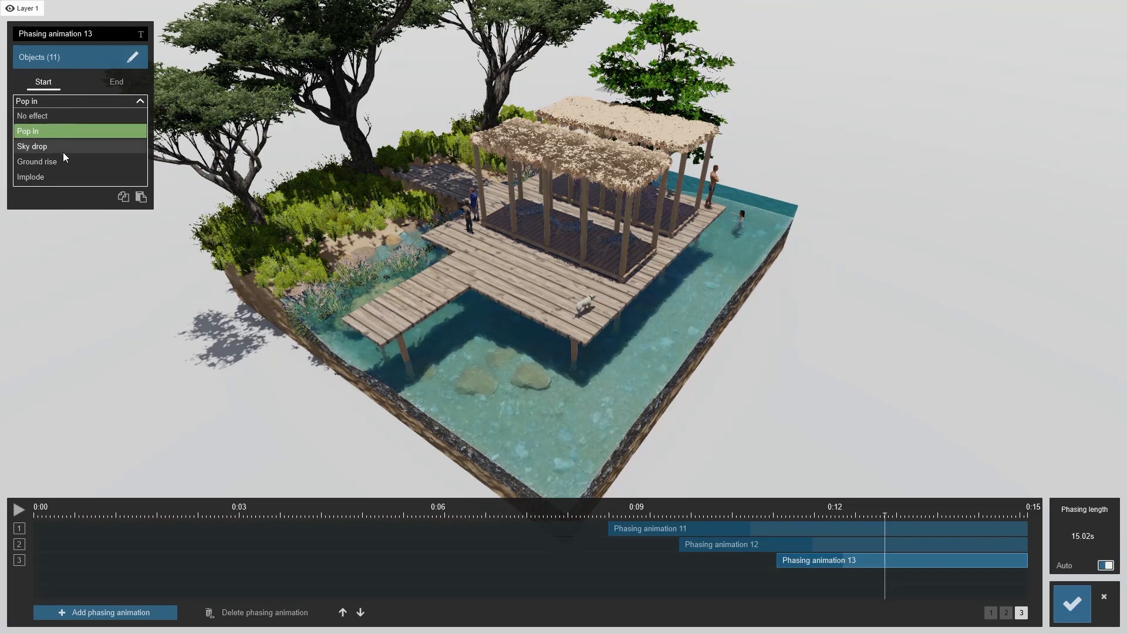
left_click(44, 146)
left_click_drag(63, 135, 85, 132)
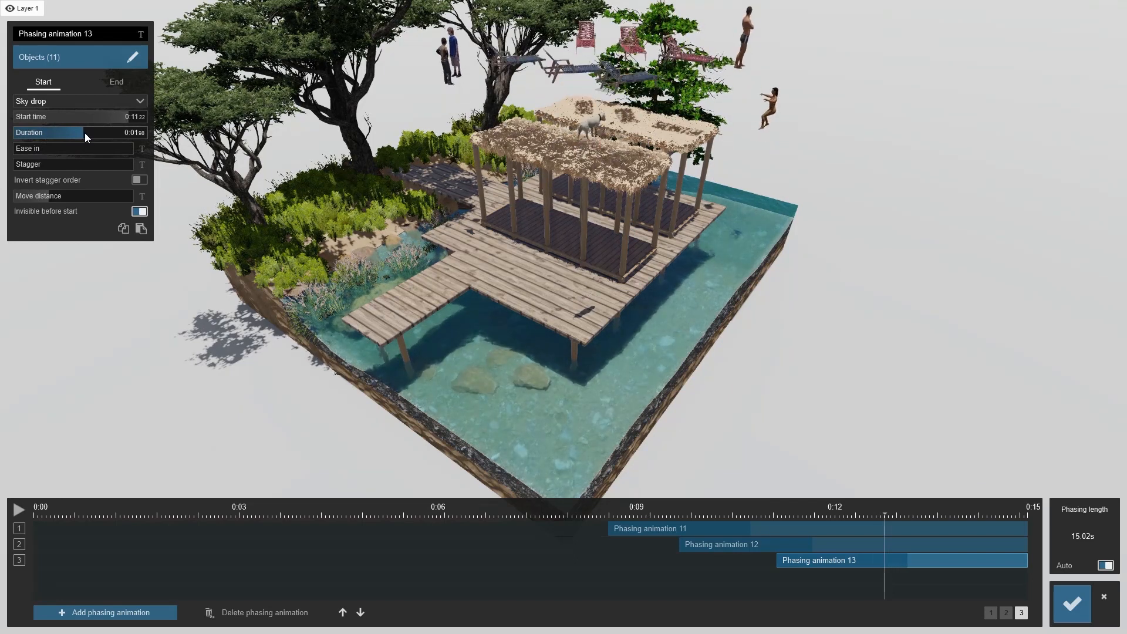
left_click_drag(24, 149, 465, 168)
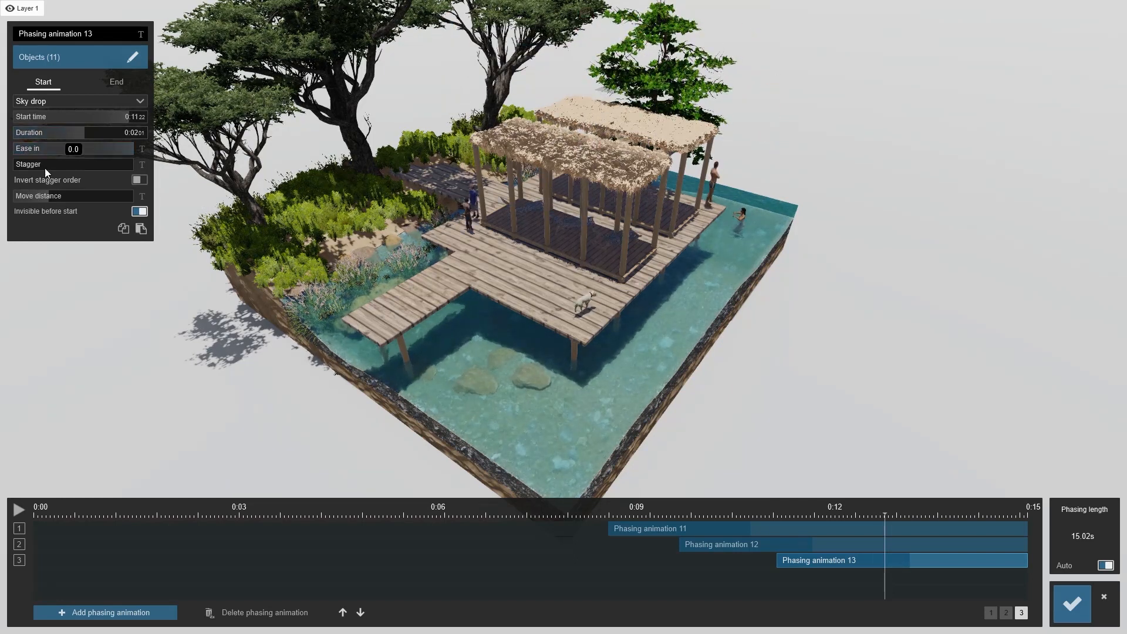
mouse_move(882, 513)
left_mouse_down()
mouse_move(767, 512)
mouse_move(875, 509)
left_mouse_up()
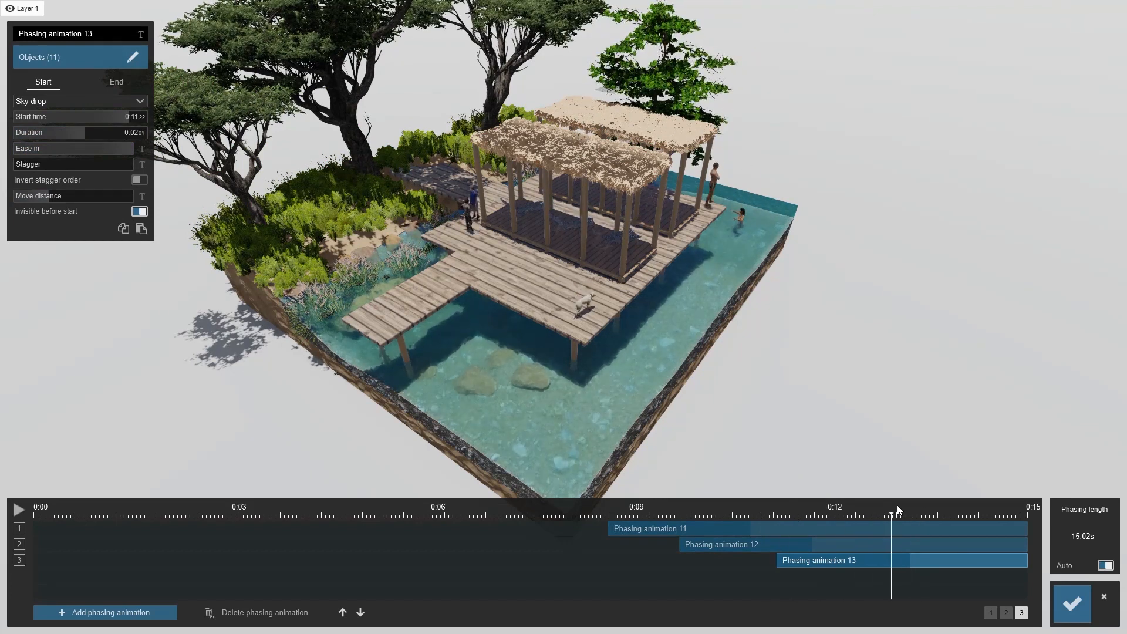
mouse_move(887, 505)
left_mouse_down()
mouse_move(906, 505)
mouse_move(897, 505)
left_mouse_up()
Reopen phasing animation 11's object selection for editing
right_click_drag(315, 339, 509, 436)
key("w")
key("s")
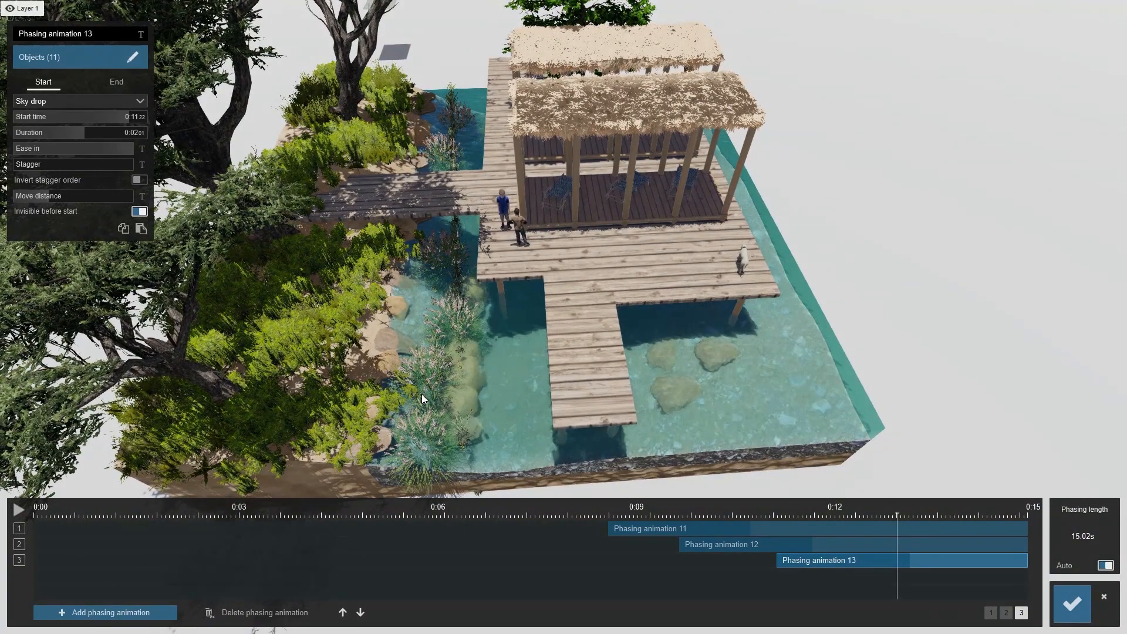
right_click_drag(593, 328, 553, 320)
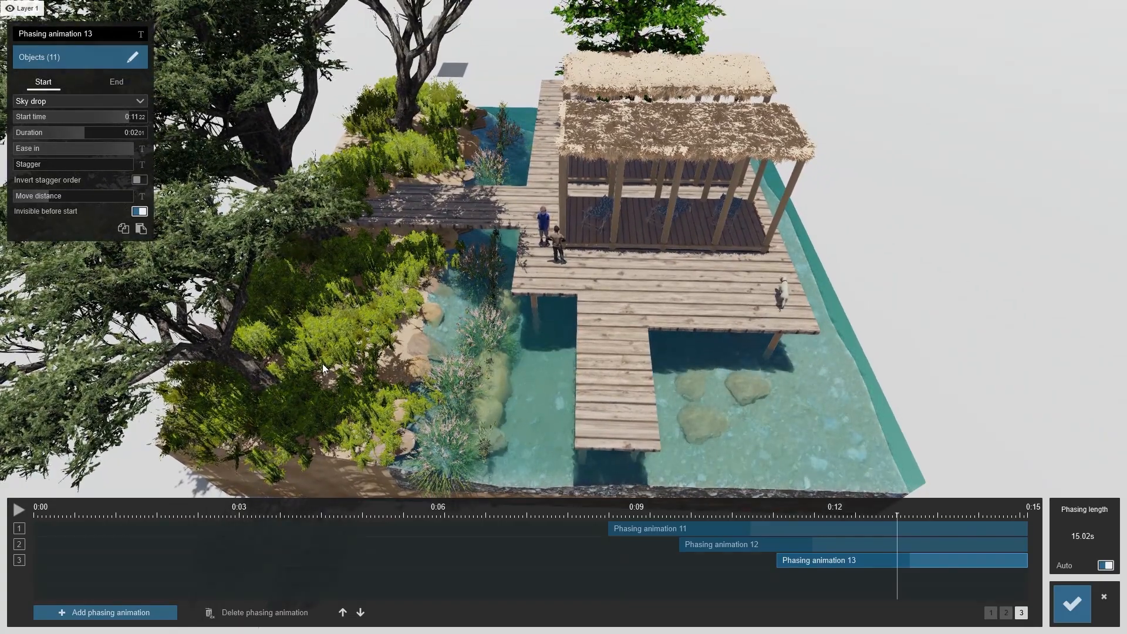
scroll(480, 386, "down", 3)
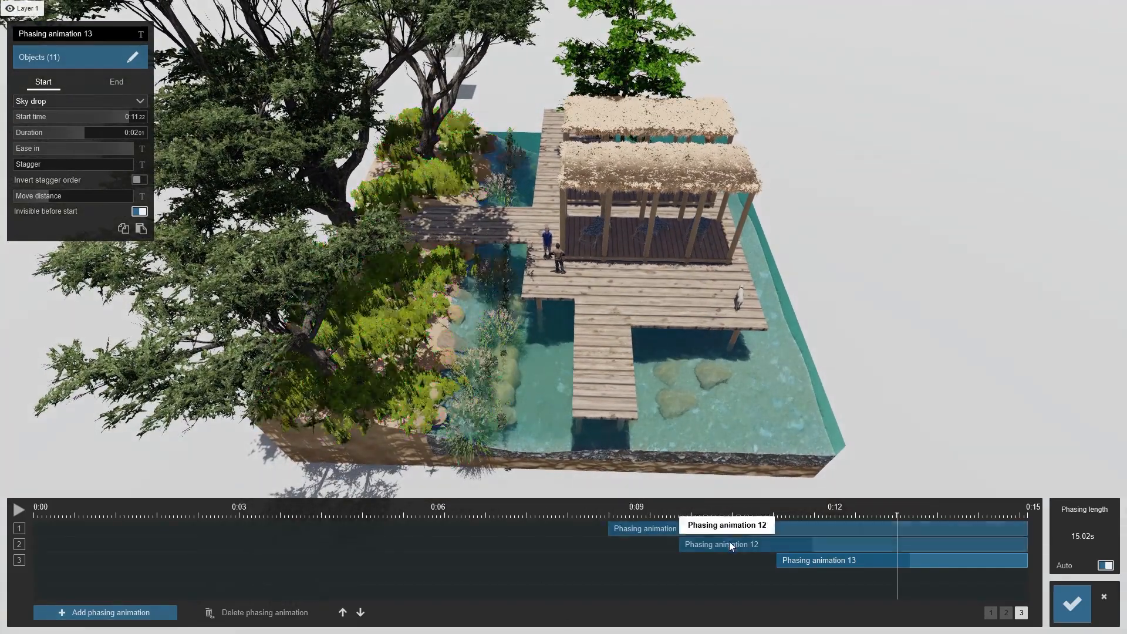
left_click(674, 529)
left_click(132, 57)
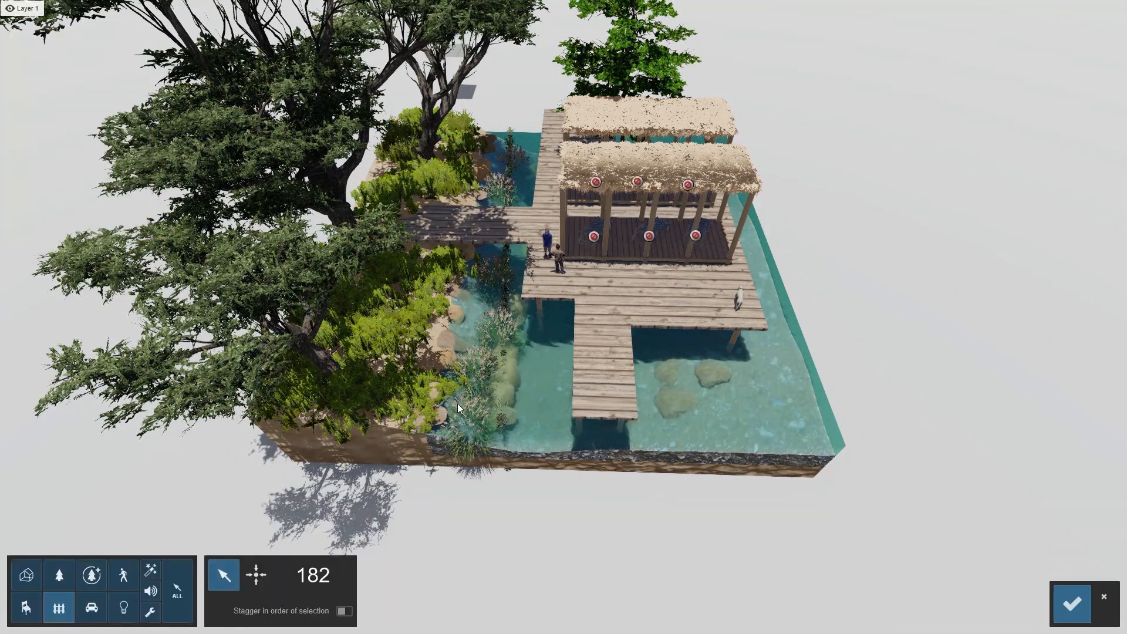
Examine the vegetation selected for animation 11 up close, toggling one grass clump out of and back into the selection
left_click(59, 574)
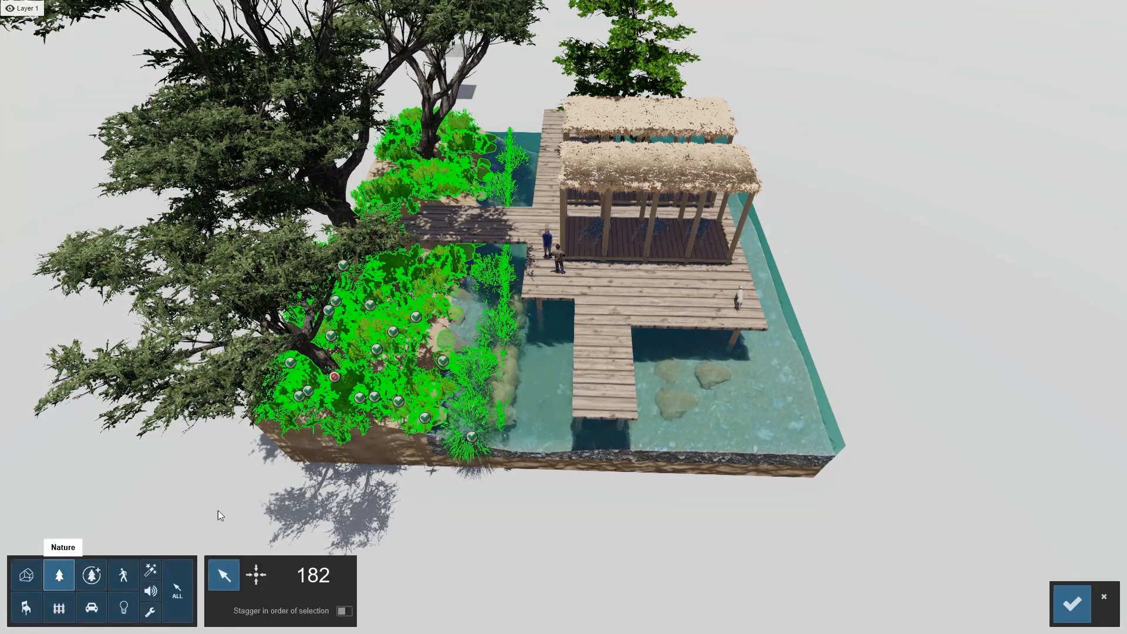
key("w")
right_click_drag(474, 477, 390, 408)
key("s")
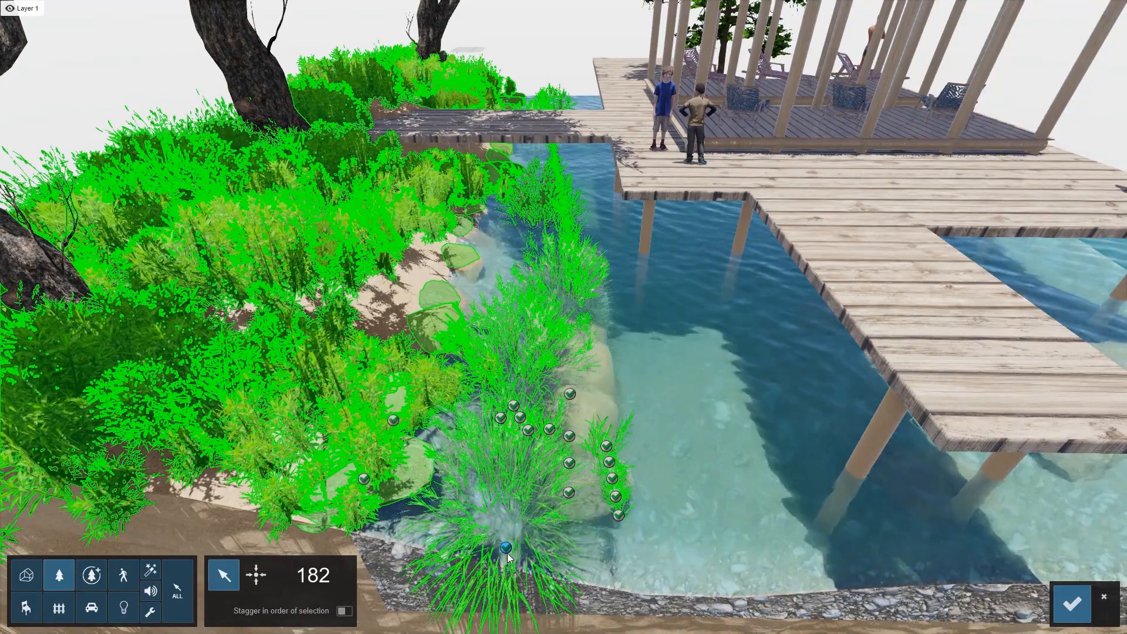
left_click(508, 551)
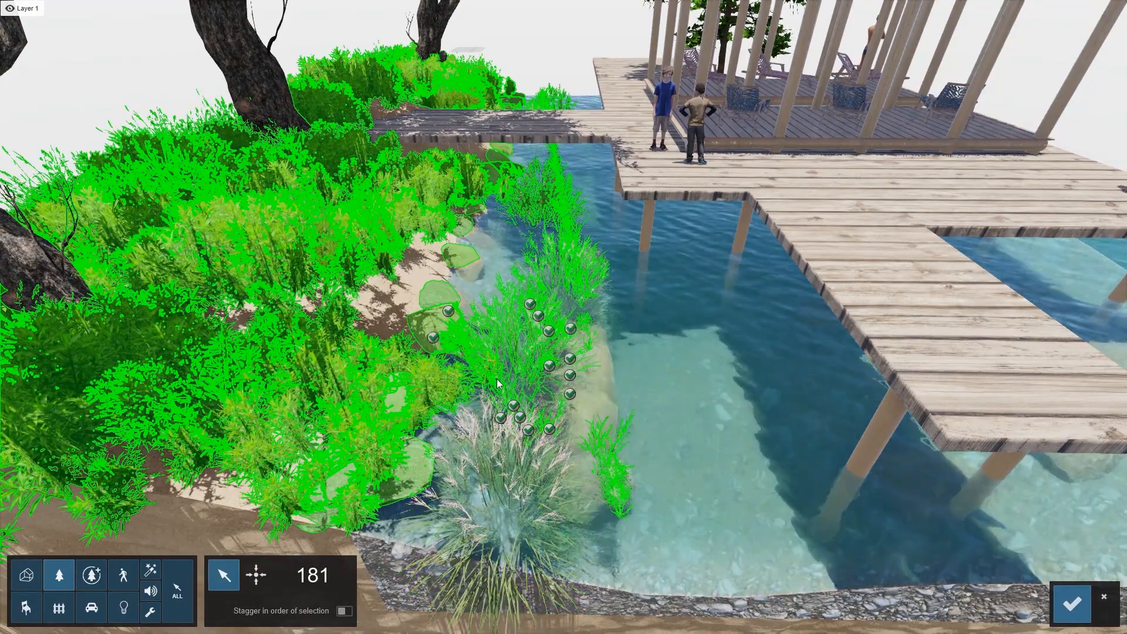
key("w")
mouse_move(528, 428)
right_mouse_down()
mouse_move(521, 493)
mouse_move(522, 449)
right_mouse_up()
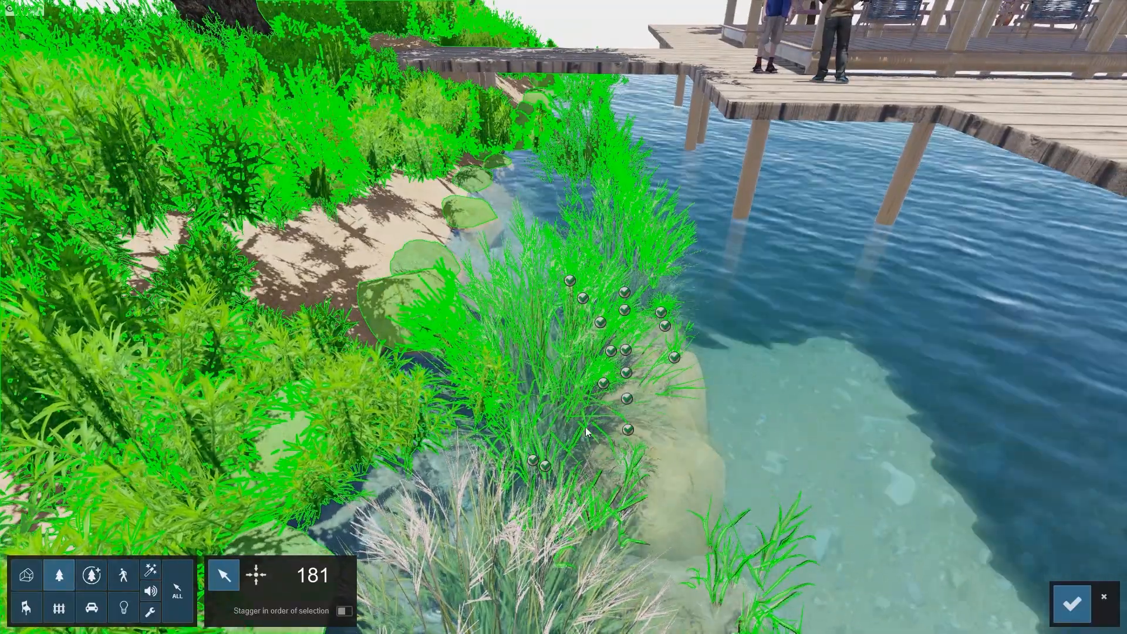
key("s")
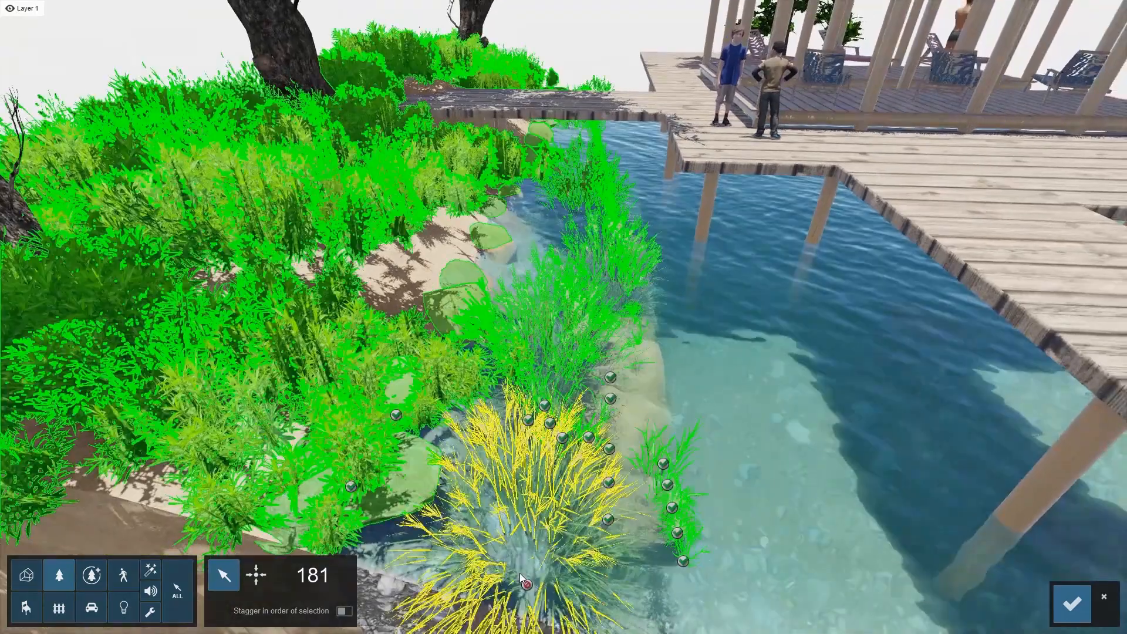
left_click(528, 501)
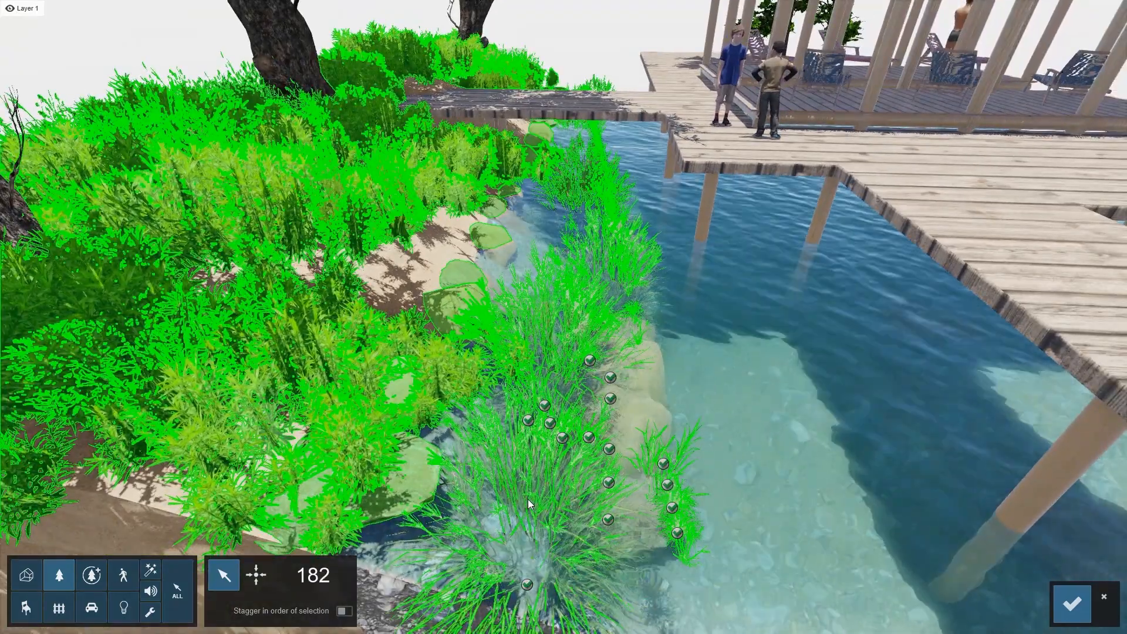
key("w")
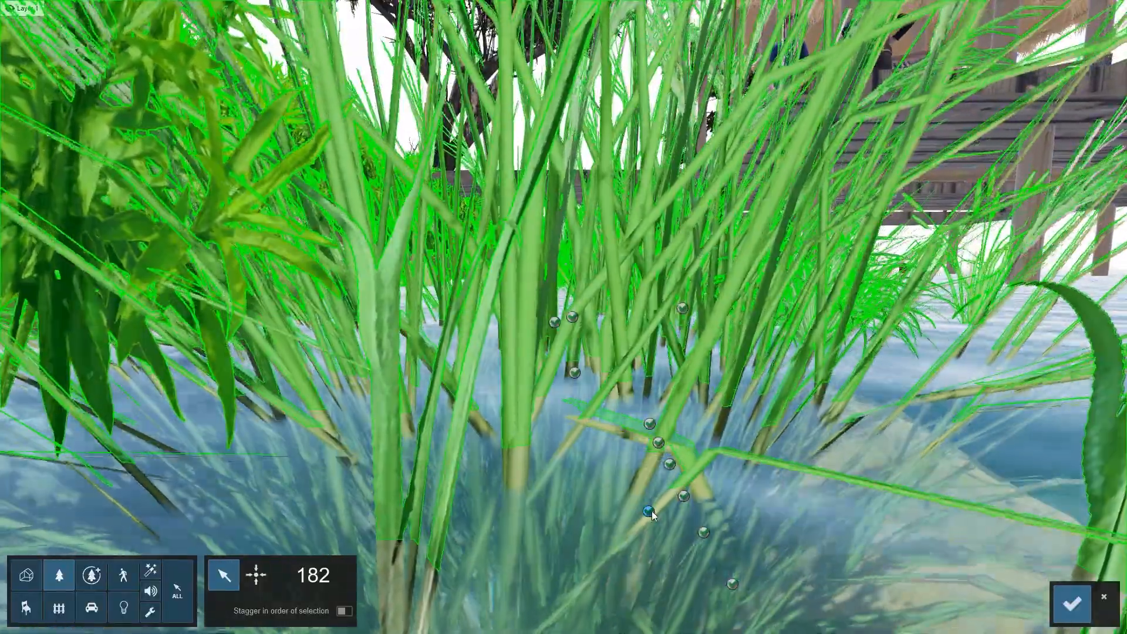
left_click(648, 511)
left_click(648, 512)
key("s")
right_click_drag(632, 528, 631, 599)
key("s")
key("s")
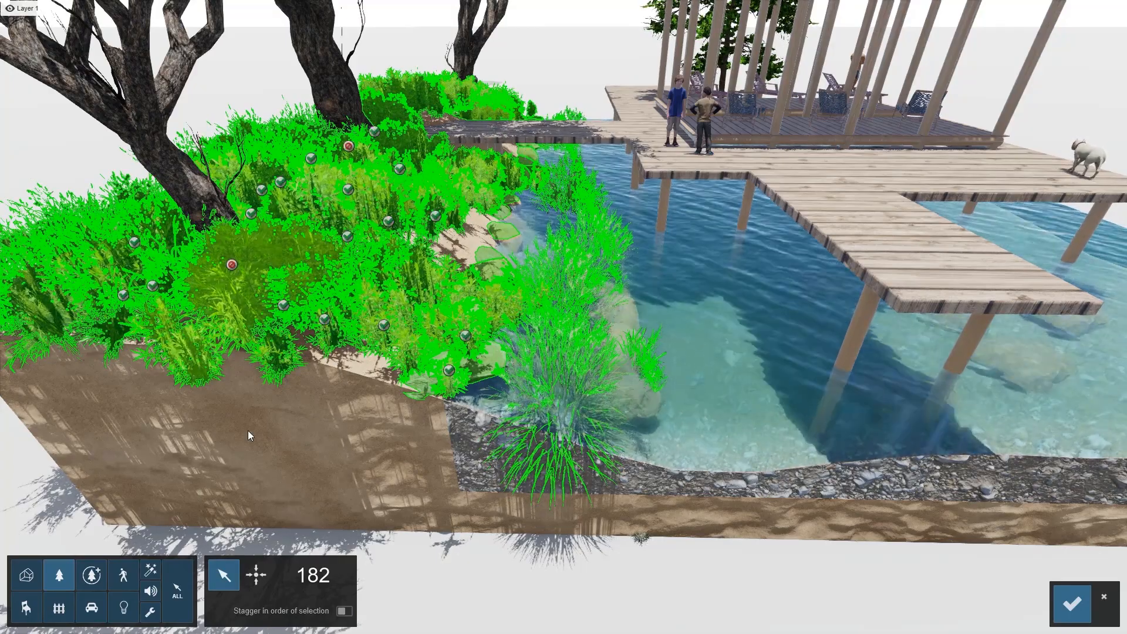
scroll(437, 409, "down", 5)
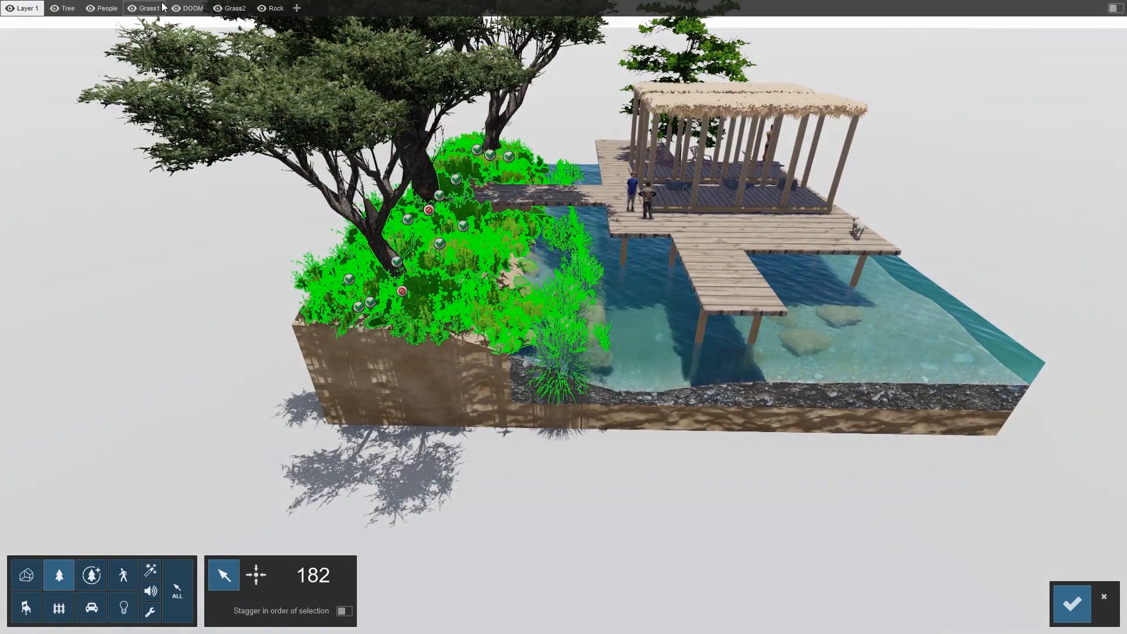
Hide and then show again the Tree, People, Grass1, DOOM, Grass2 and Rock layers to check what each contains
mouse_move(111, 23)
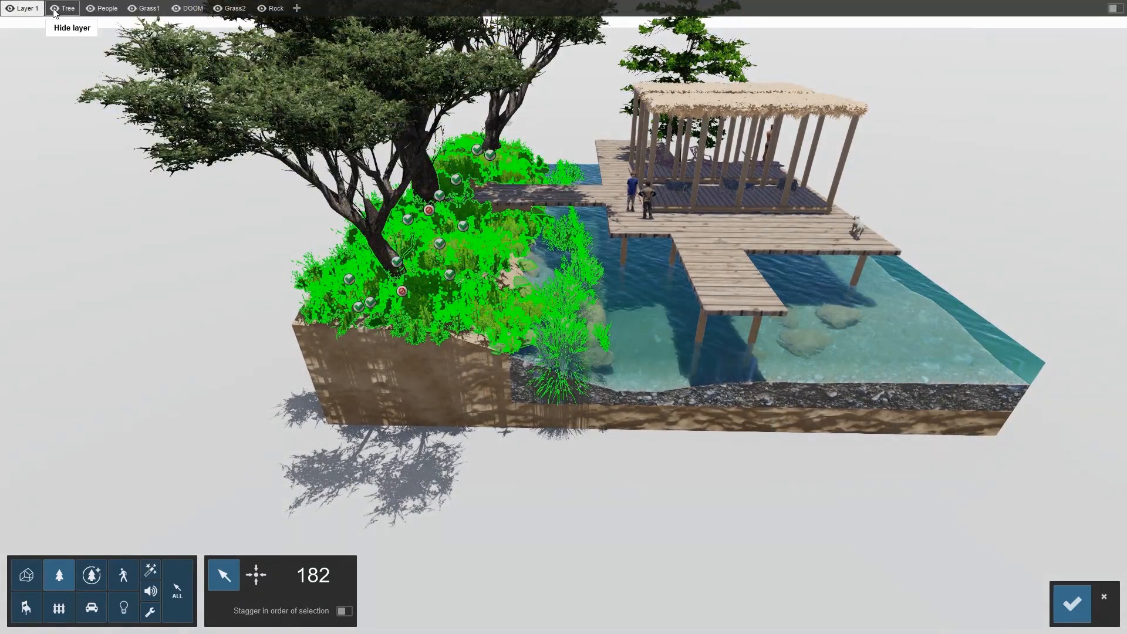
left_click(63, 8)
left_click(103, 8)
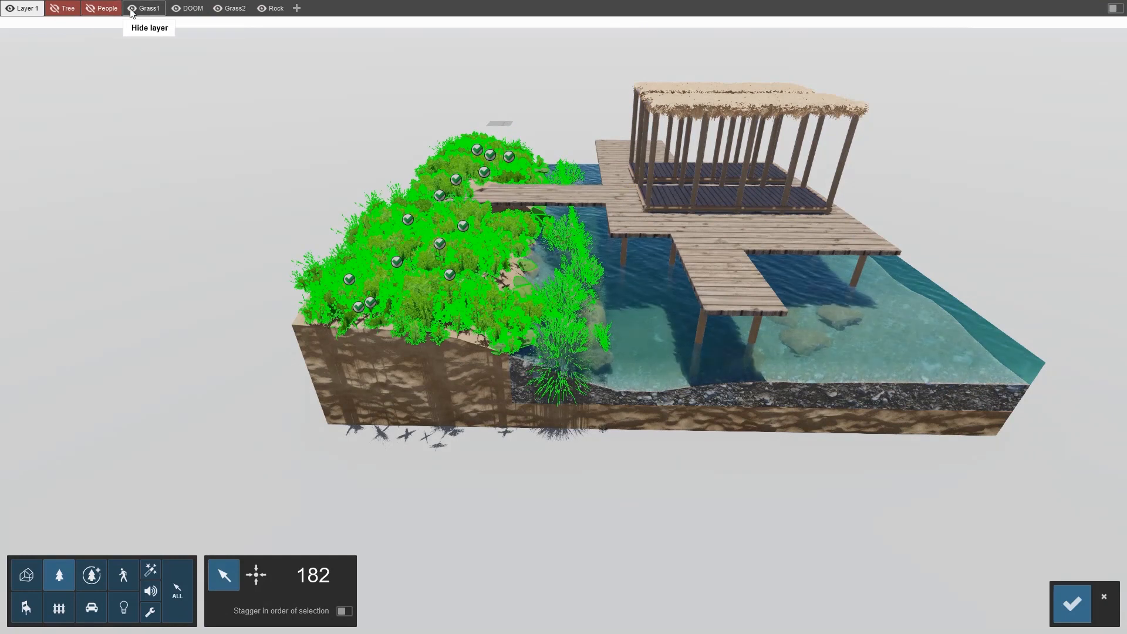
left_click(132, 13)
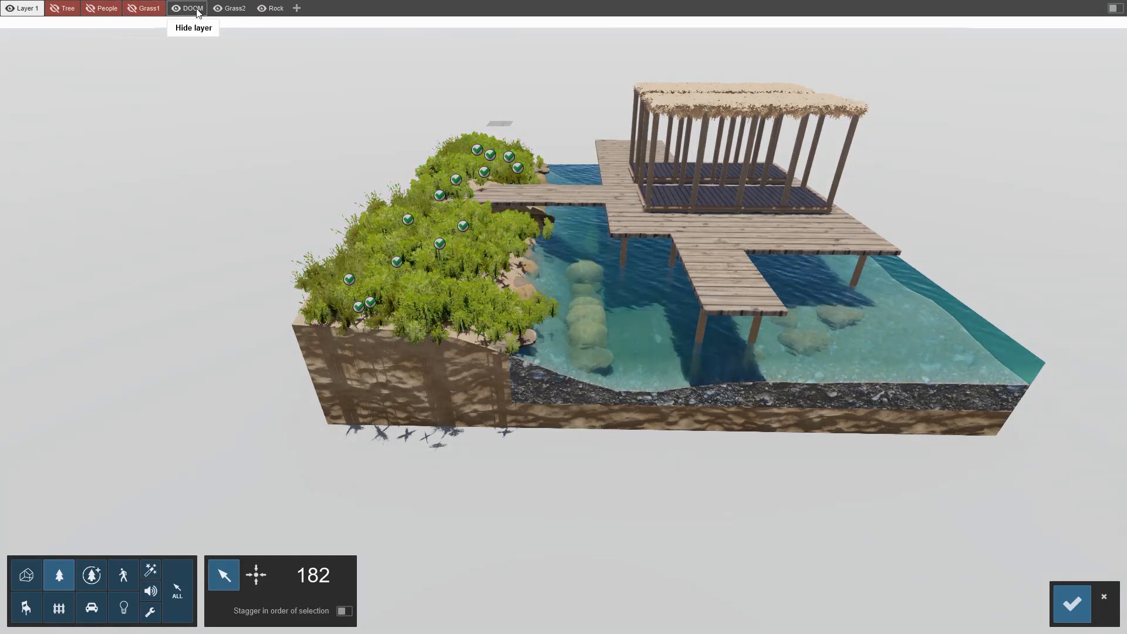
left_click(186, 8)
left_click(230, 8)
left_click(263, 8)
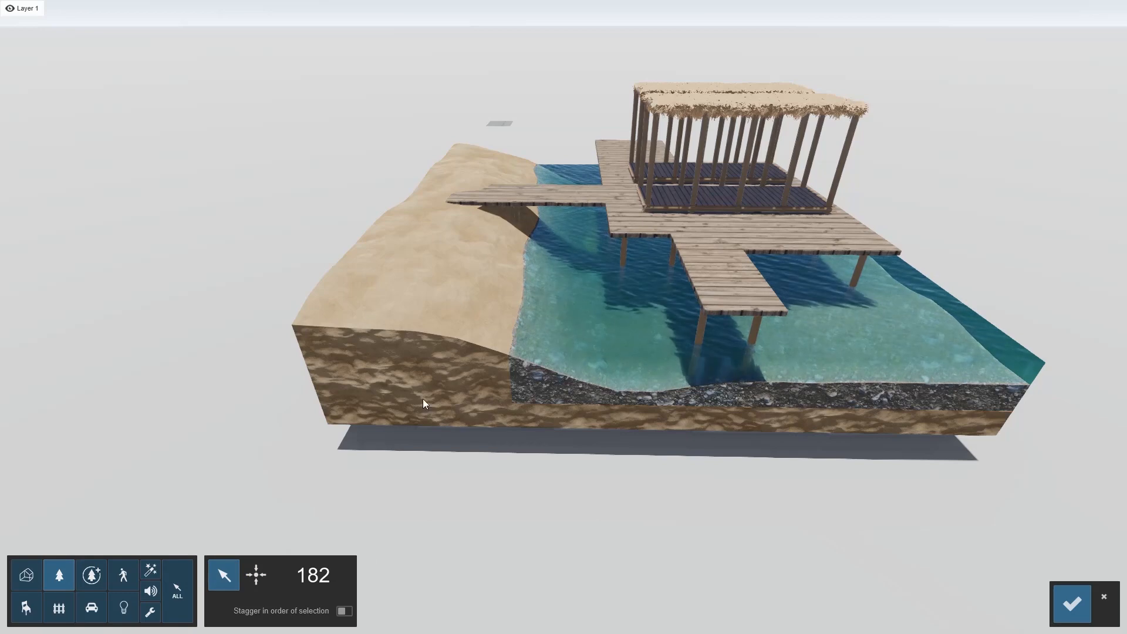
mouse_move(71, 28)
left_click(62, 8)
left_click(103, 8)
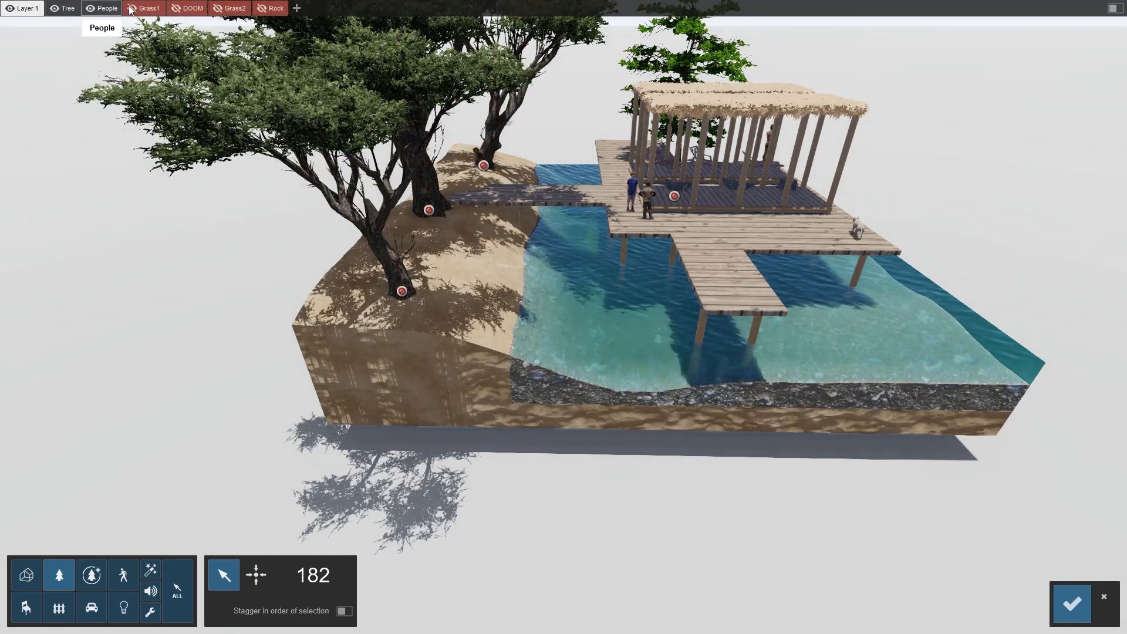
left_click(145, 8)
left_click(193, 9)
left_click(229, 8)
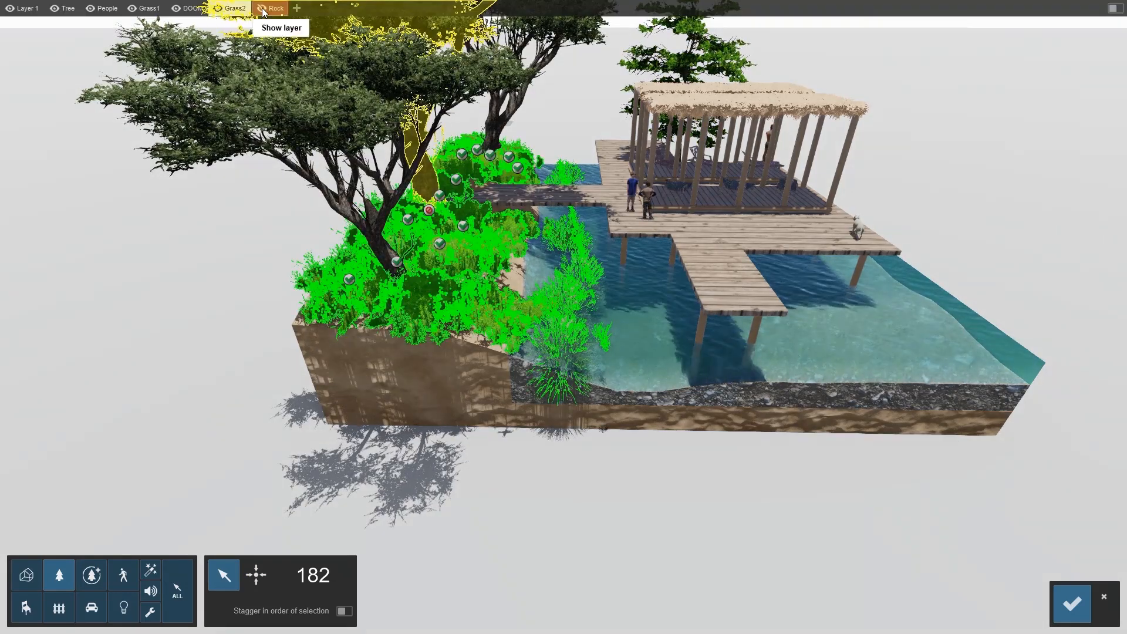
left_click(271, 8)
Make Grass2 the active layer by its vegetation and clear animation 11's object selection
left_click_drag(262, 398, 872, 6, "ctrl")
double_click(401, 292, "ctrl")
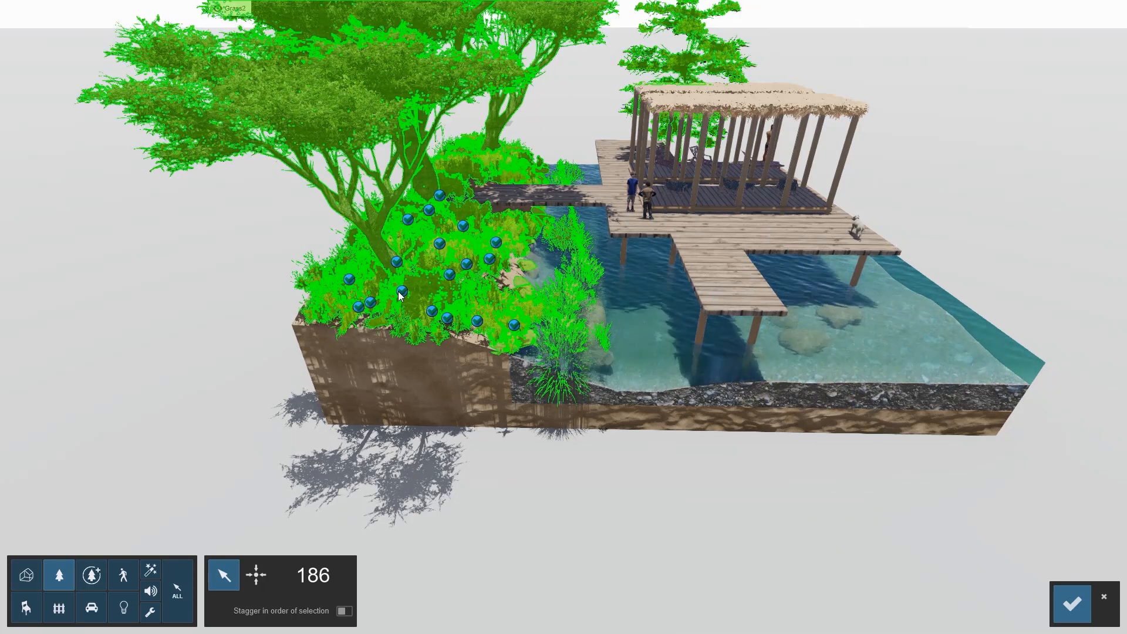
left_click(475, 473)
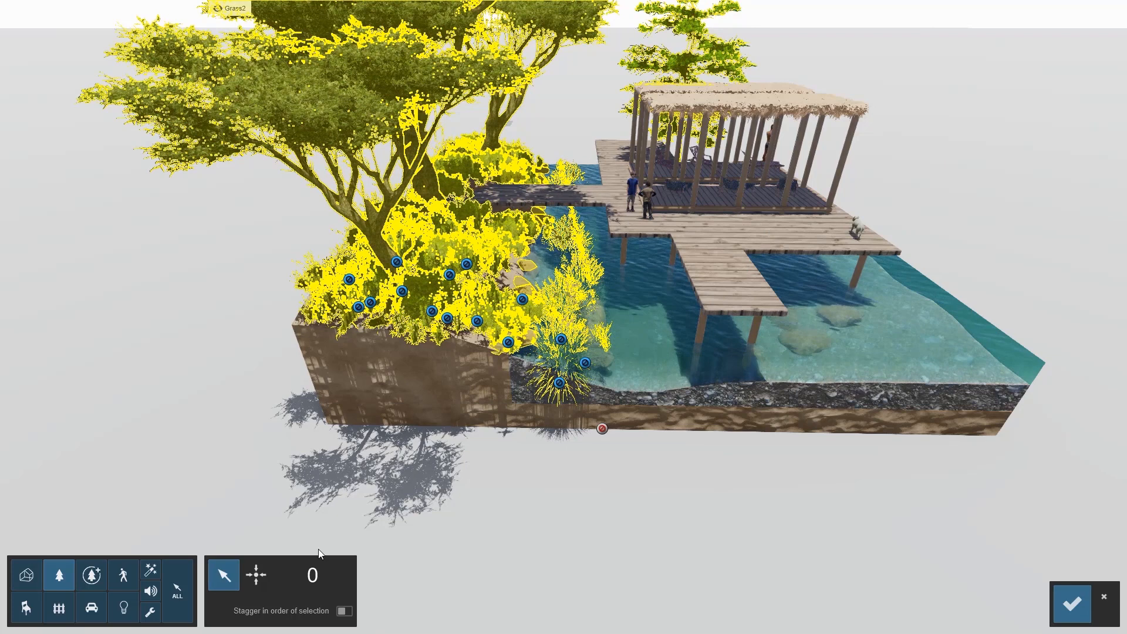
key("d")
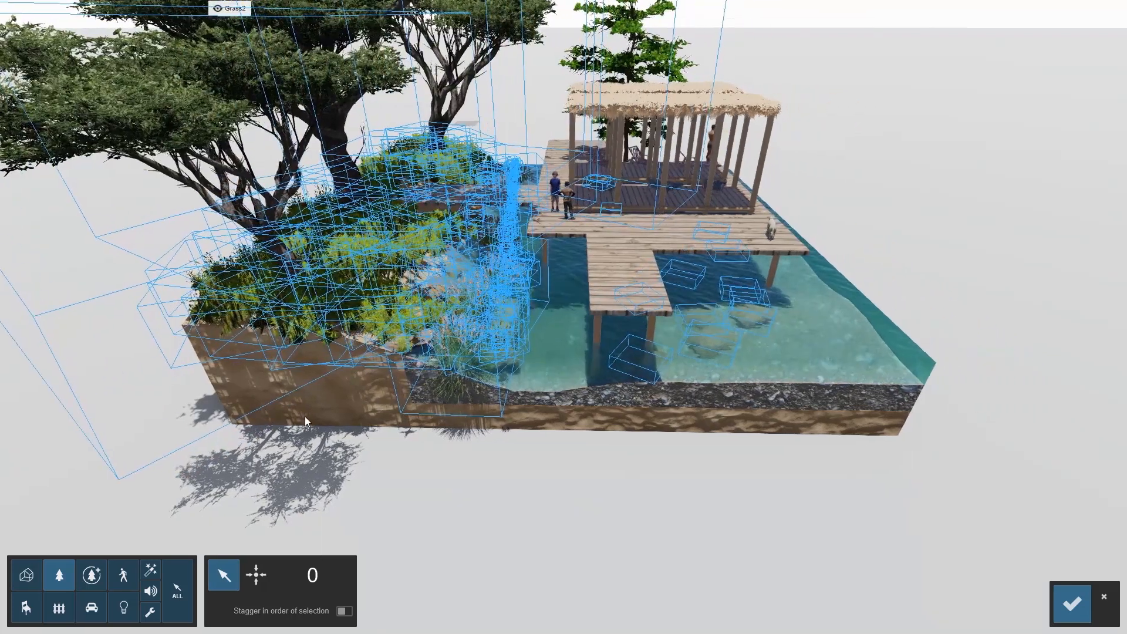
key("a")
Hide the Layer 1, Tree, People, Grass1 and DOOM layers, leaving only Grass2 and Rock visible
mouse_move(138, 9)
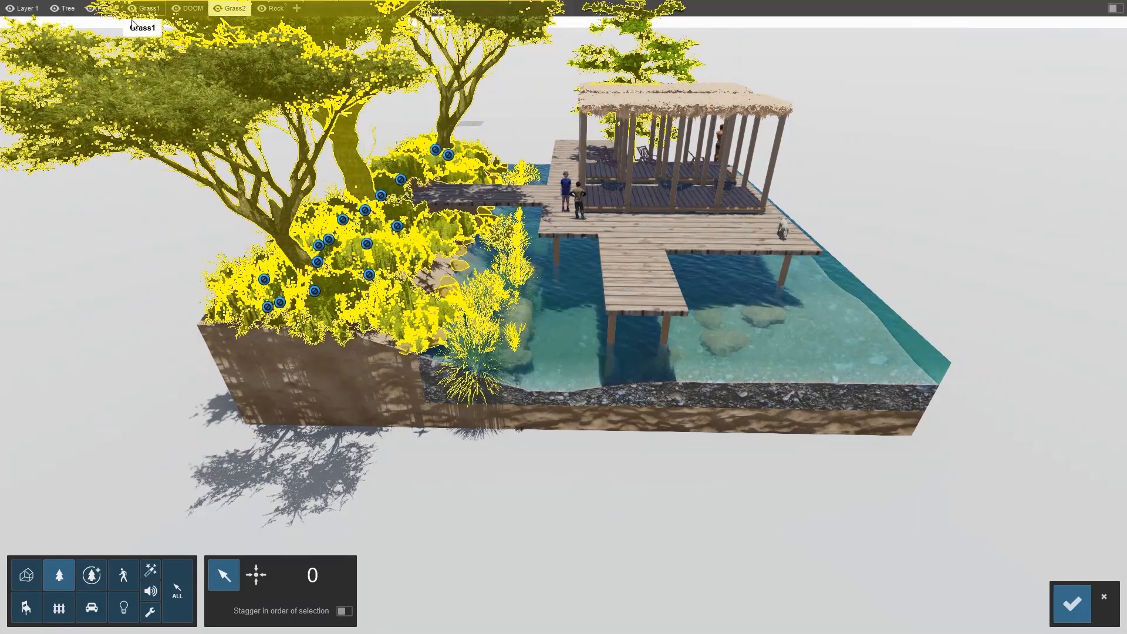
left_click(10, 8)
left_click(9, 8)
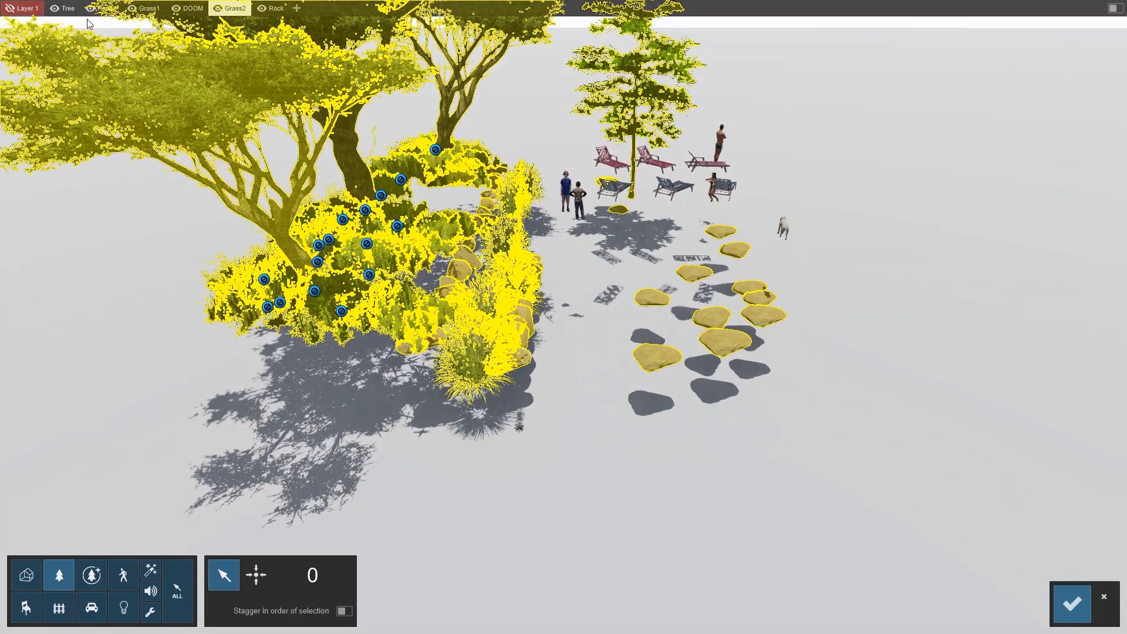
left_click(58, 8)
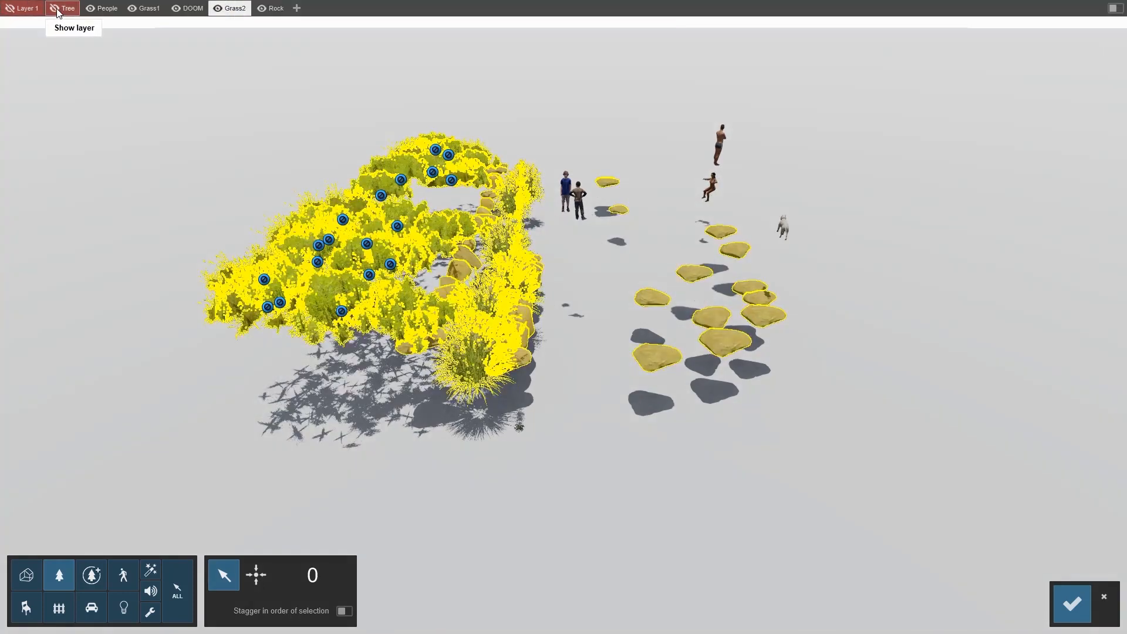
left_click(89, 8)
left_click(132, 8)
left_click(174, 8)
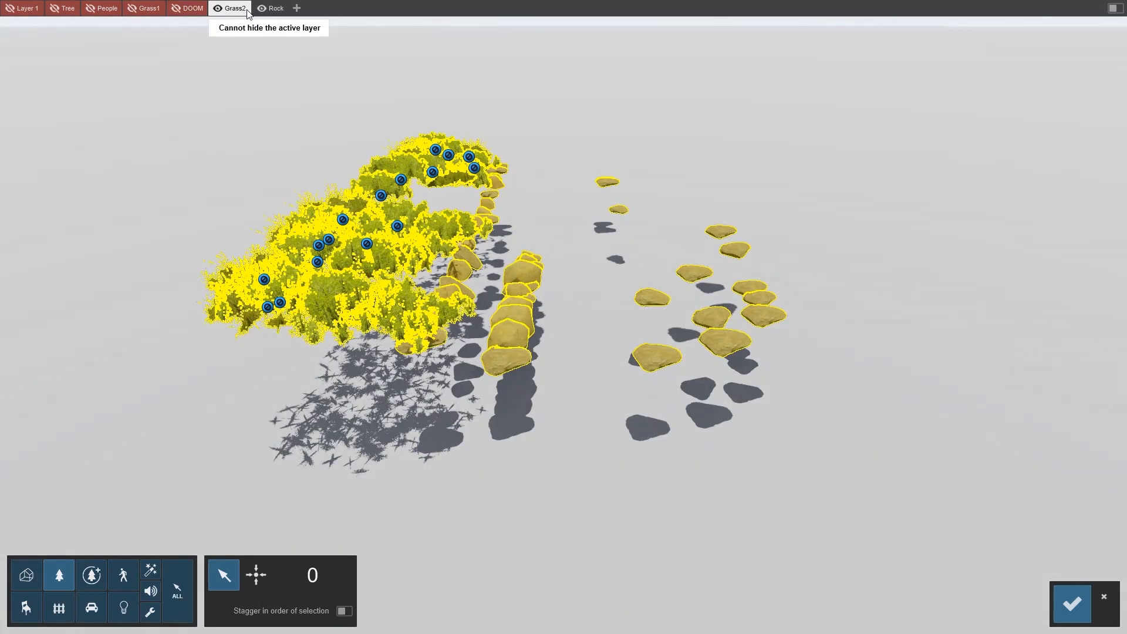
Hide the Rock layer and reselect all the Grass2 vegetation as animation 11's objects, saving the selection
left_click(270, 8)
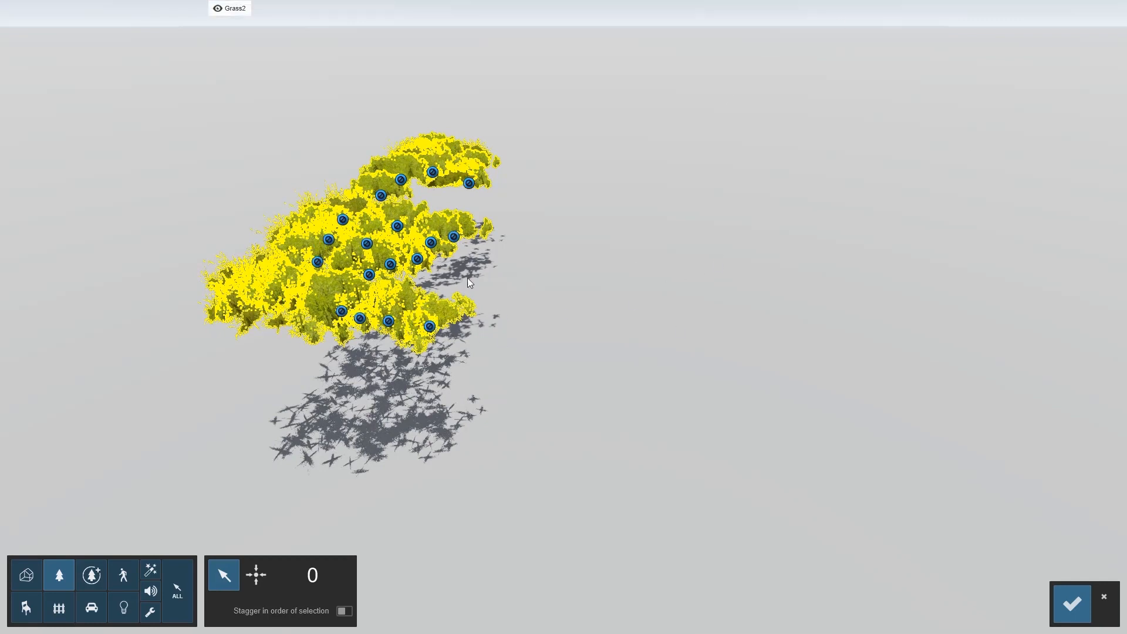
left_click_drag(162, 444, 661, 98)
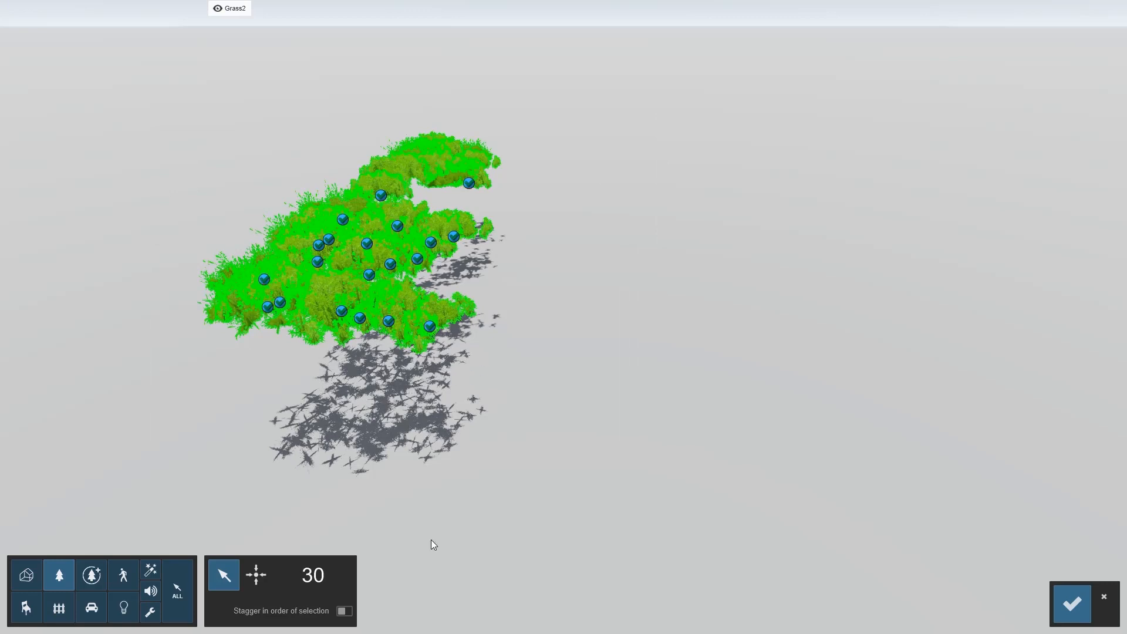
left_click(1073, 600)
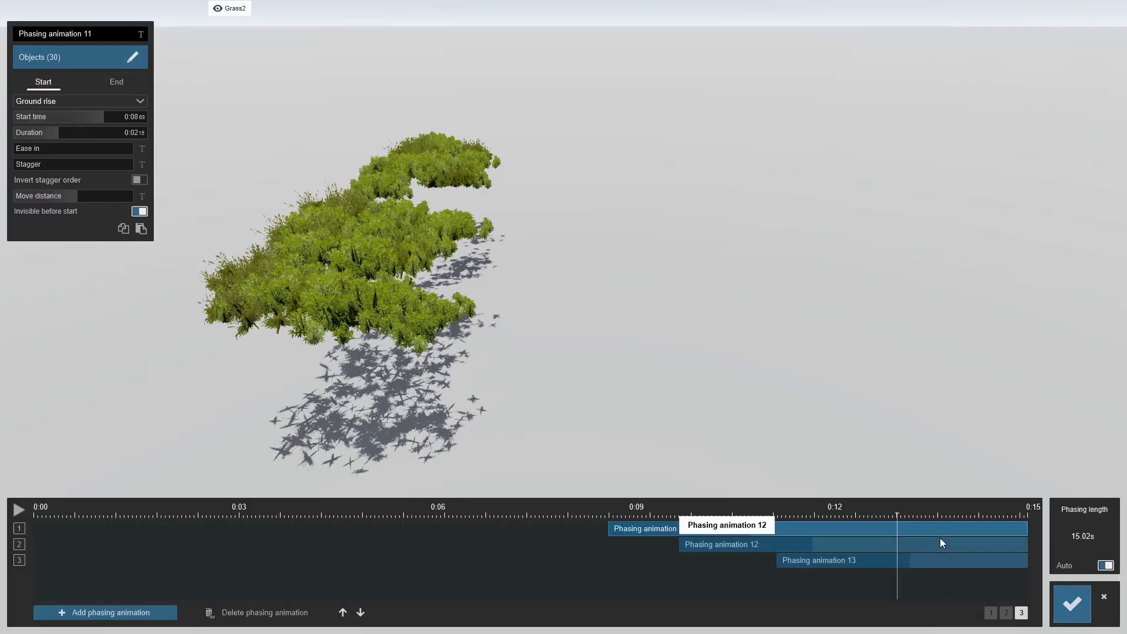
Add phasing animation 14 starting at about 0:08.66 and move it up to the second row
left_click_drag(606, 516, 743, 509)
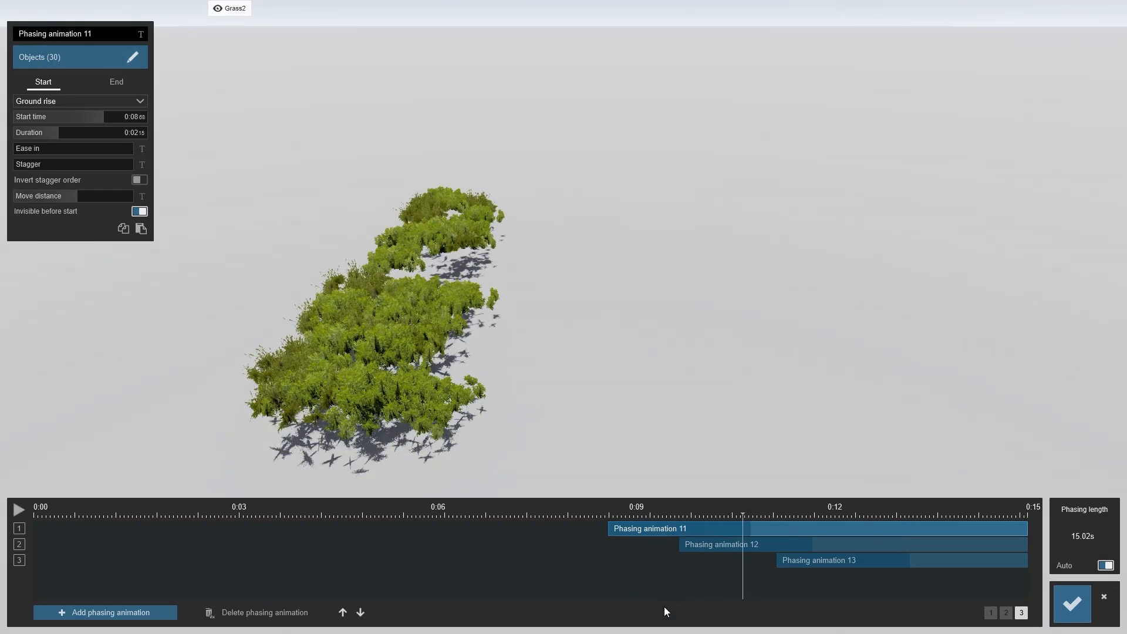
left_click(92, 609)
left_click_drag(350, 581, 675, 564)
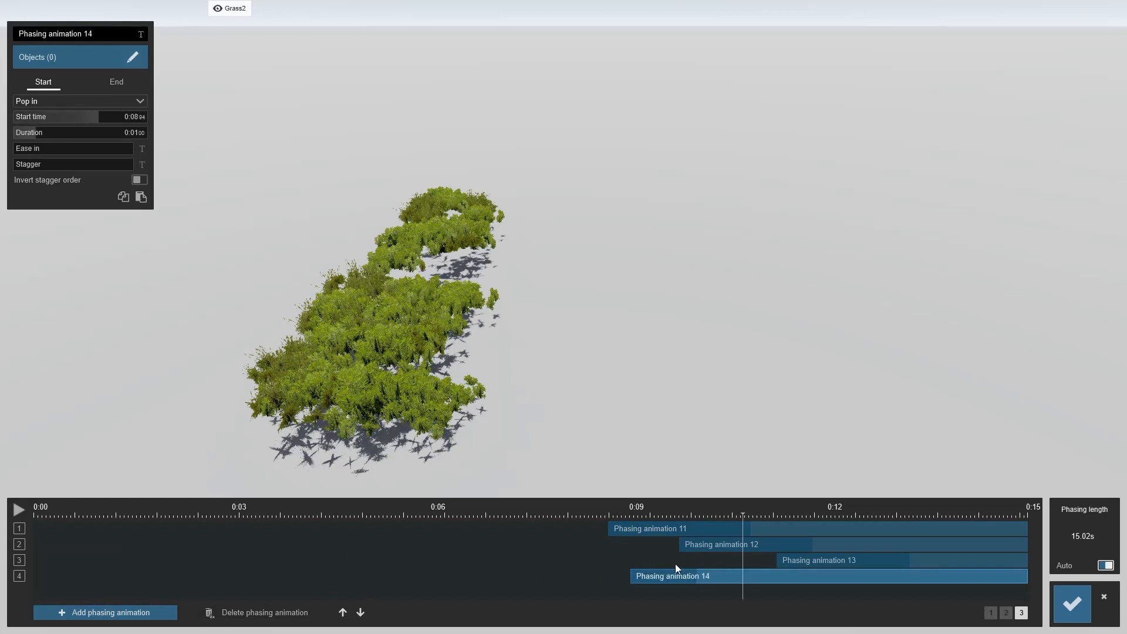
left_click(342, 612)
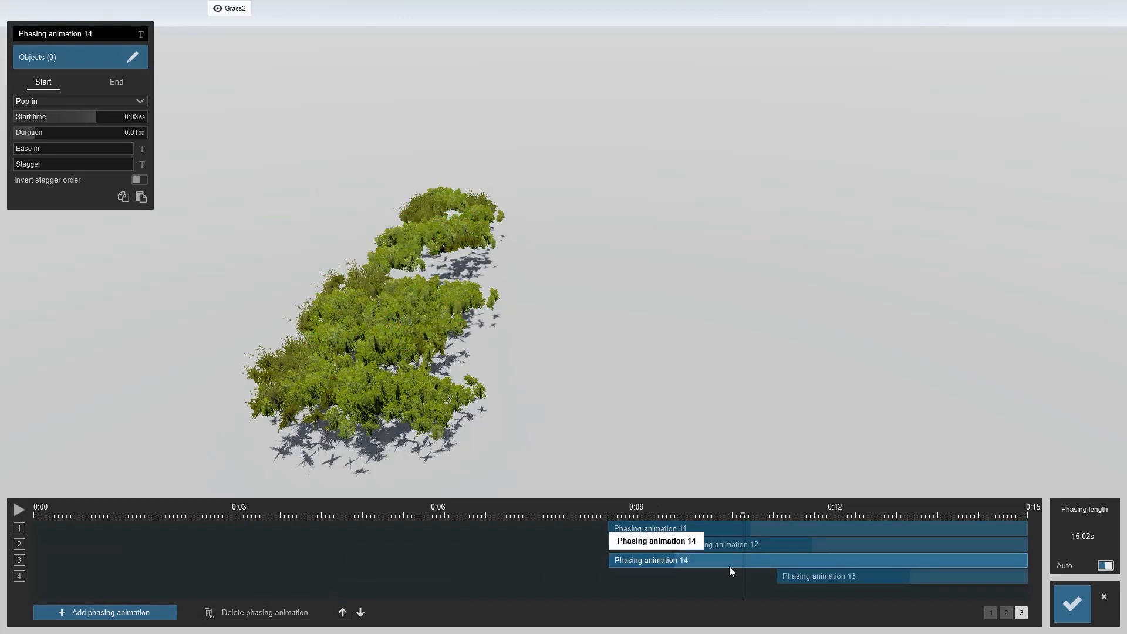
left_click(343, 612)
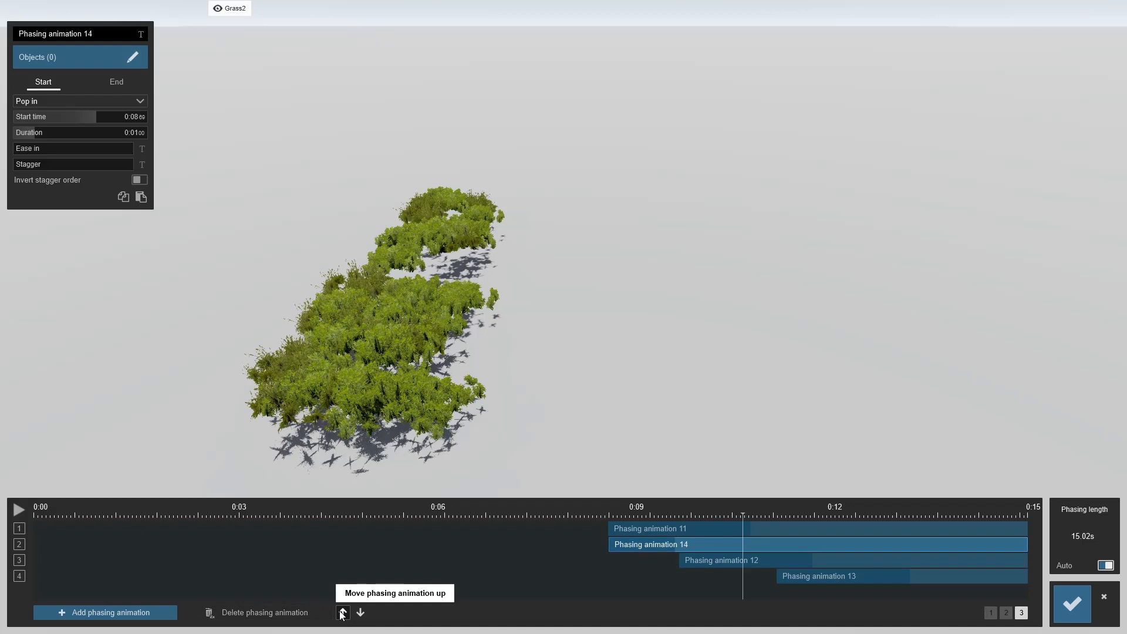
left_click_drag(628, 512, 611, 506)
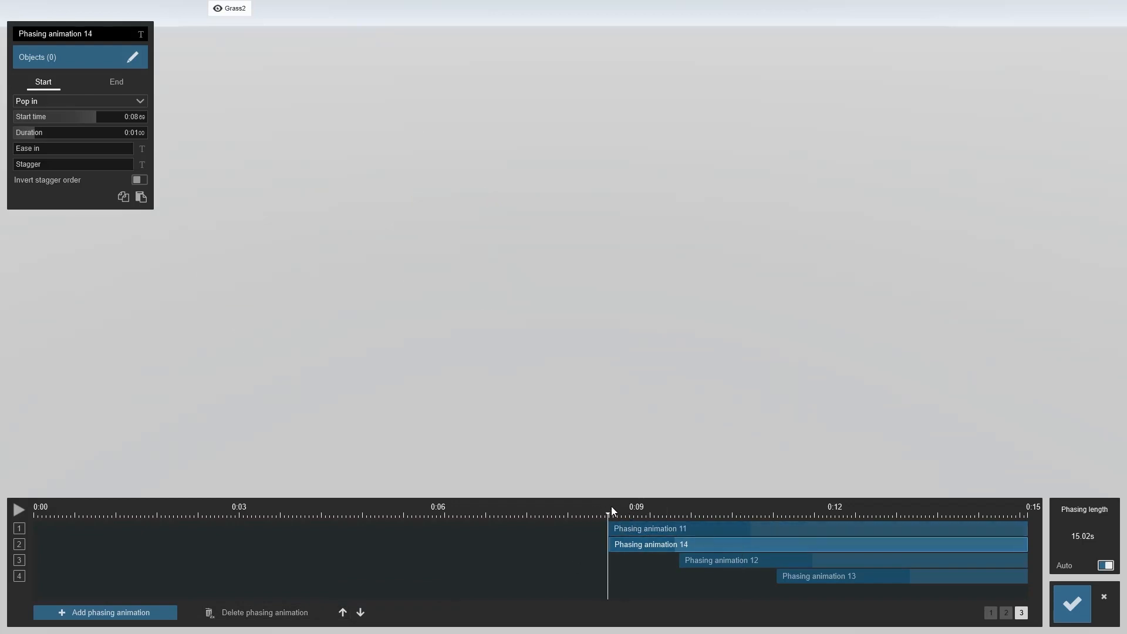
left_click_drag(726, 505, 741, 505)
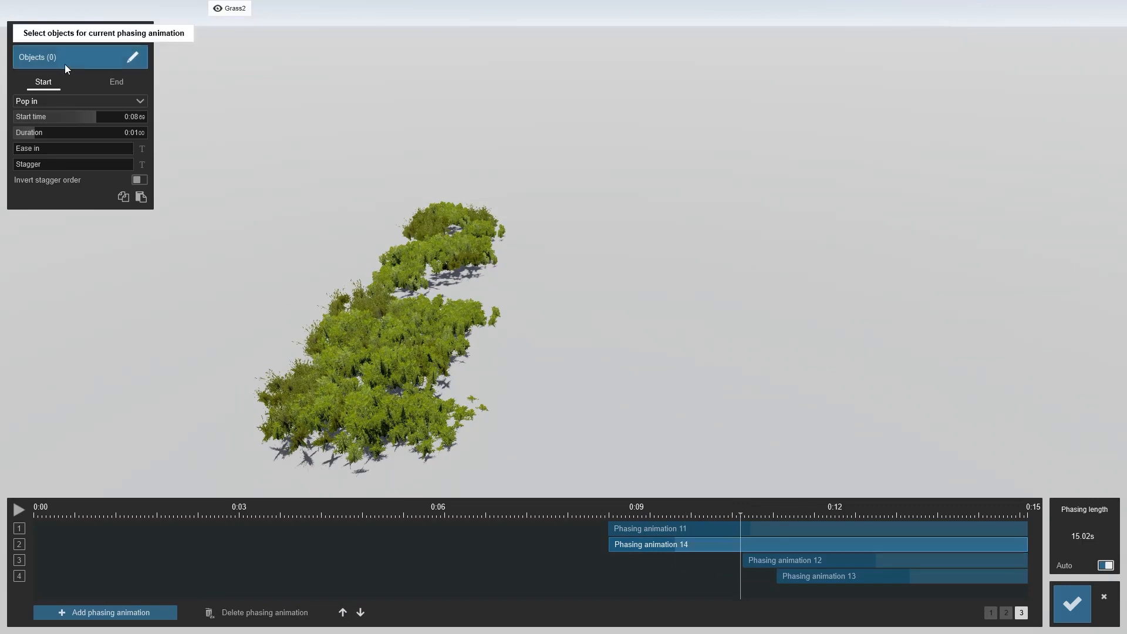
Show Grass1, hide Grass2, and box-select all the Grass1 plants as animation 14's objects, saving the selection
left_click(133, 57)
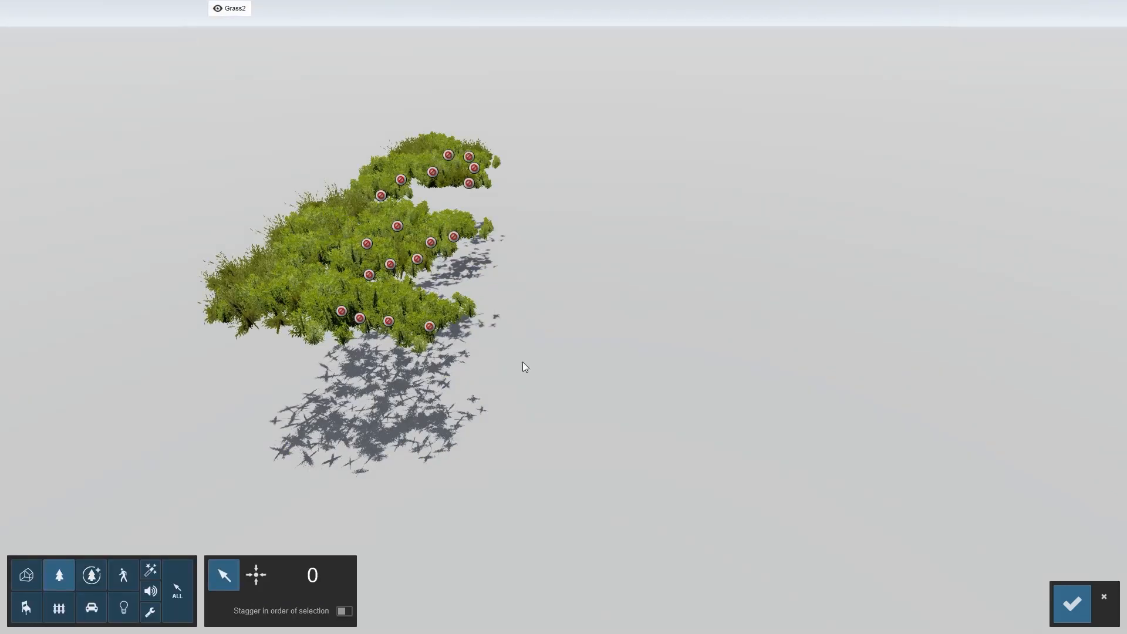
mouse_move(223, 12)
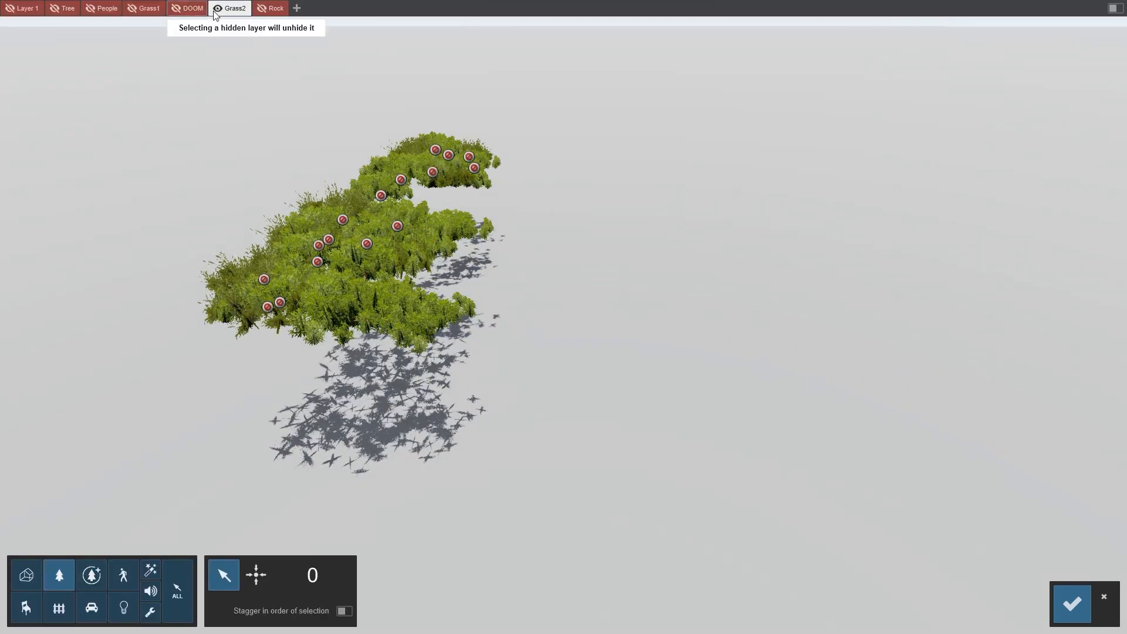
left_click(132, 8)
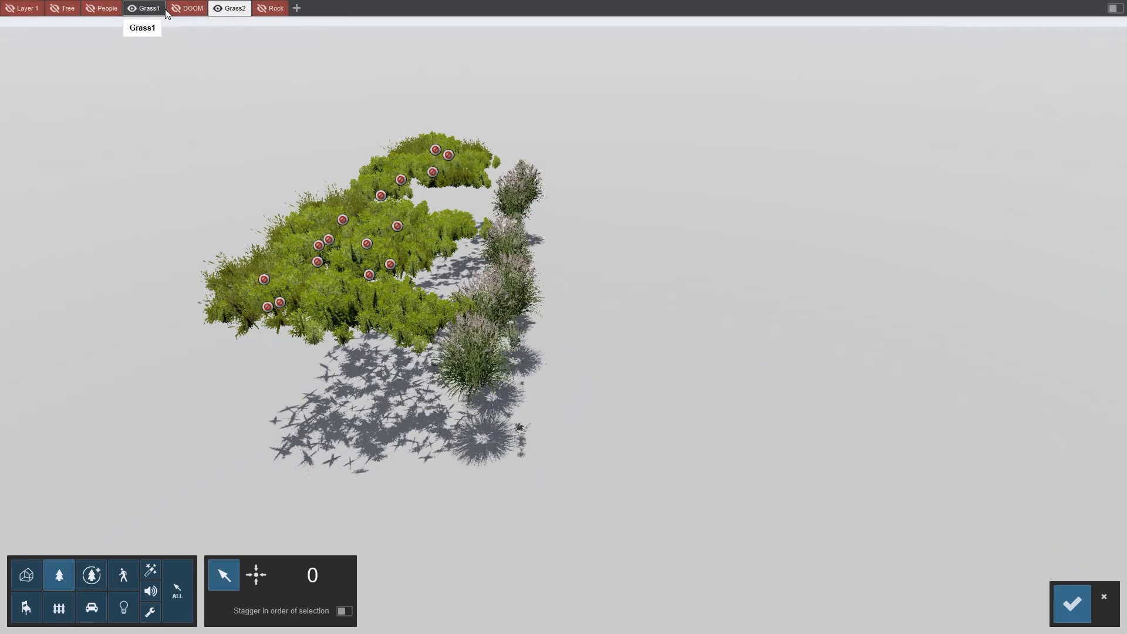
mouse_move(210, 7)
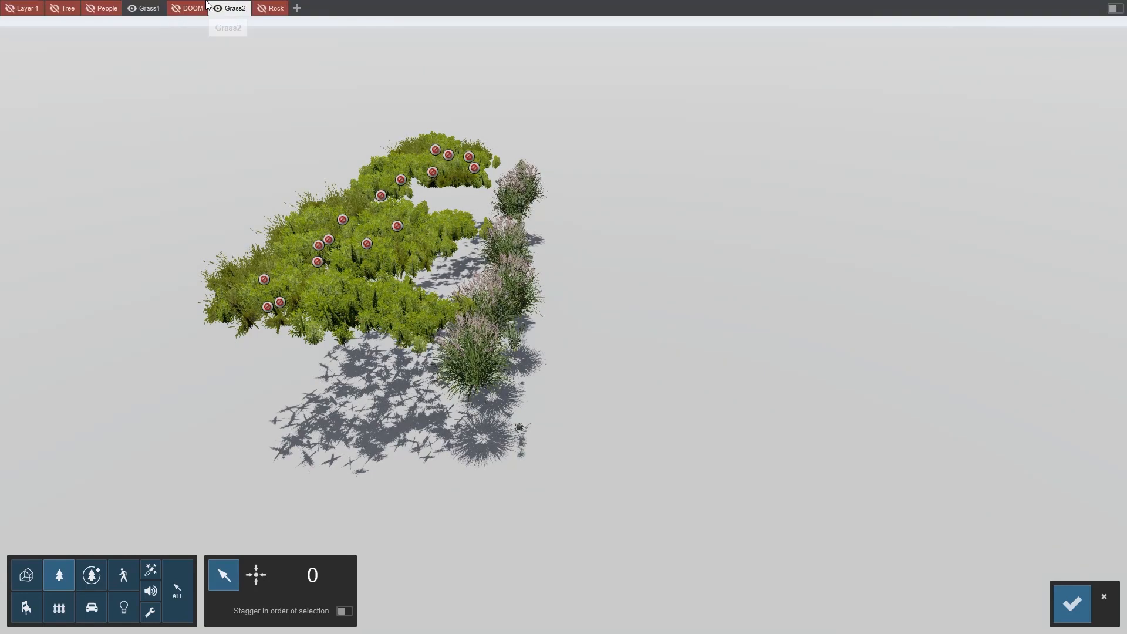
left_click(144, 9)
left_click(197, 15)
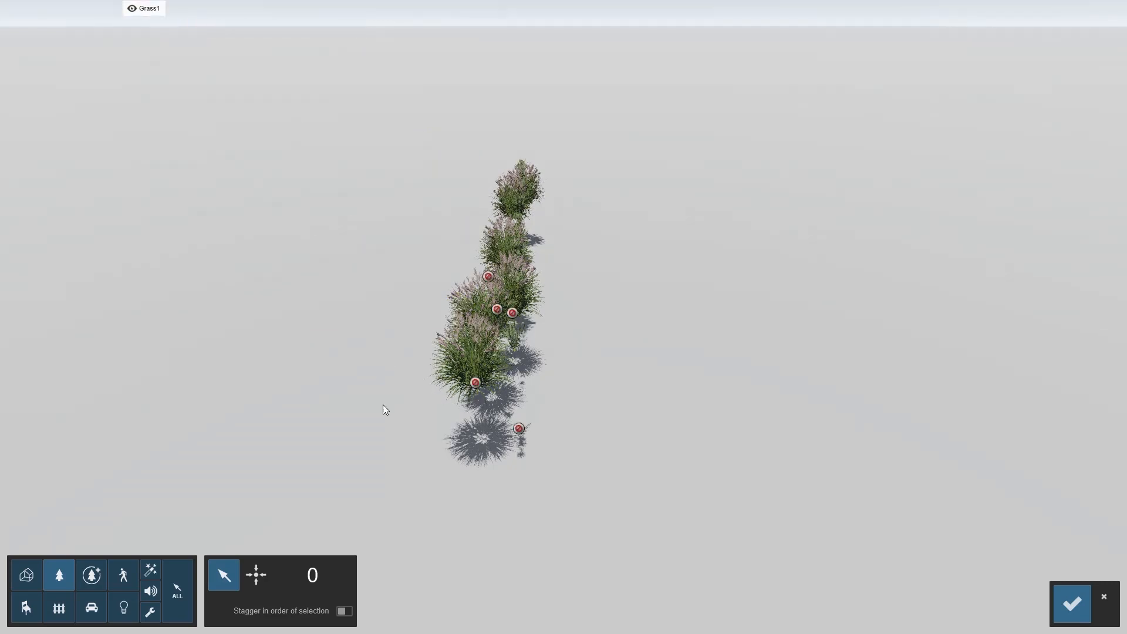
left_click_drag(437, 482, 685, 100)
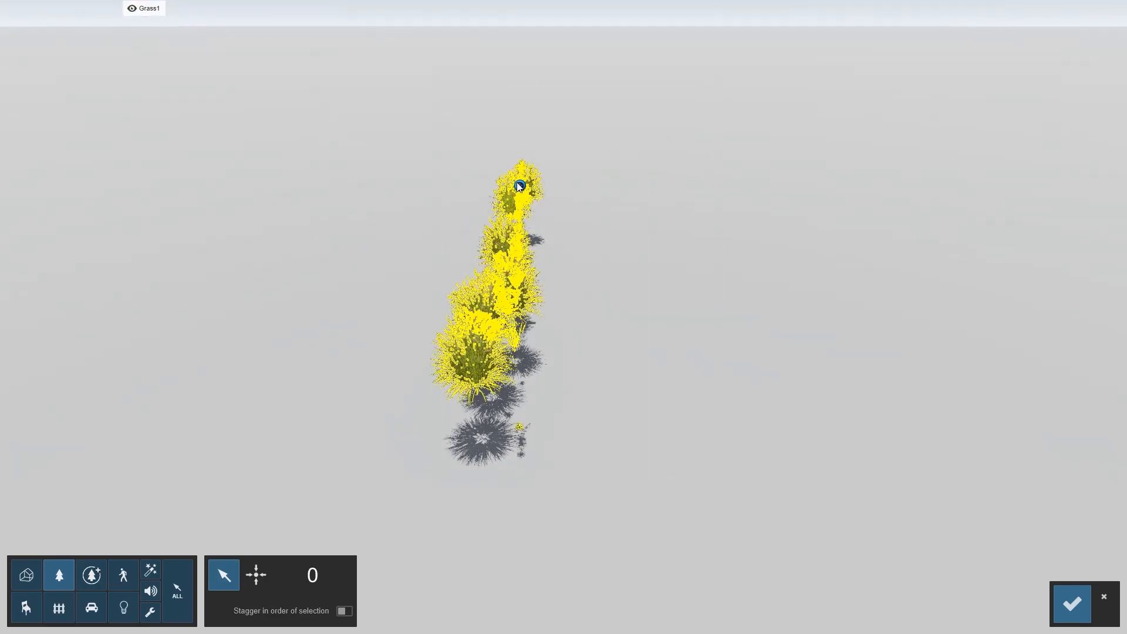
left_click(520, 186)
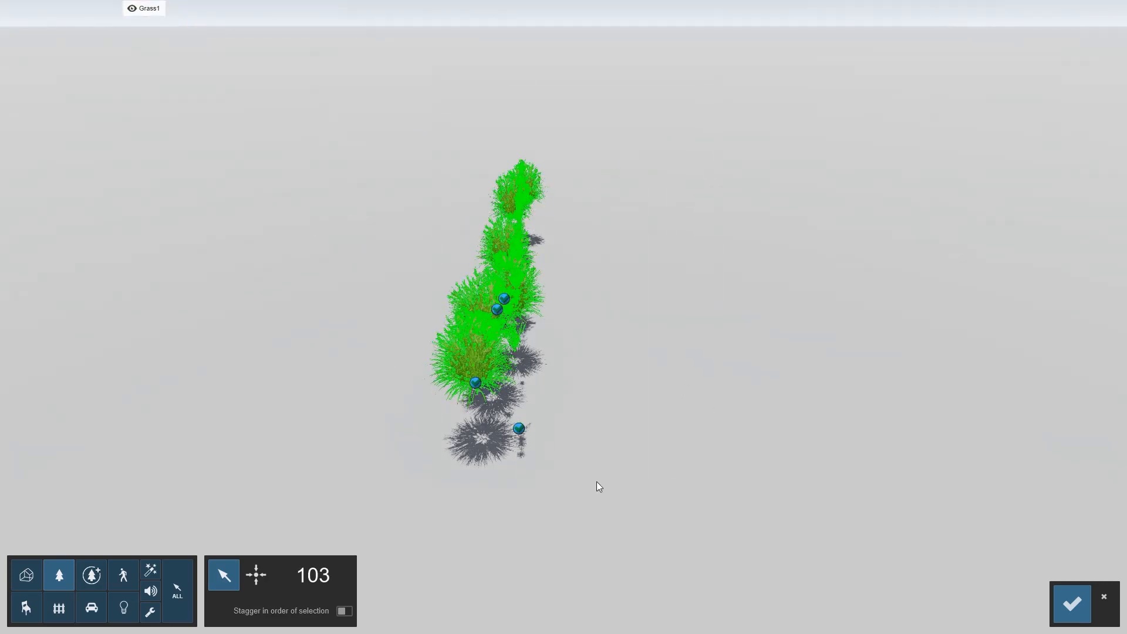
left_click(1072, 603)
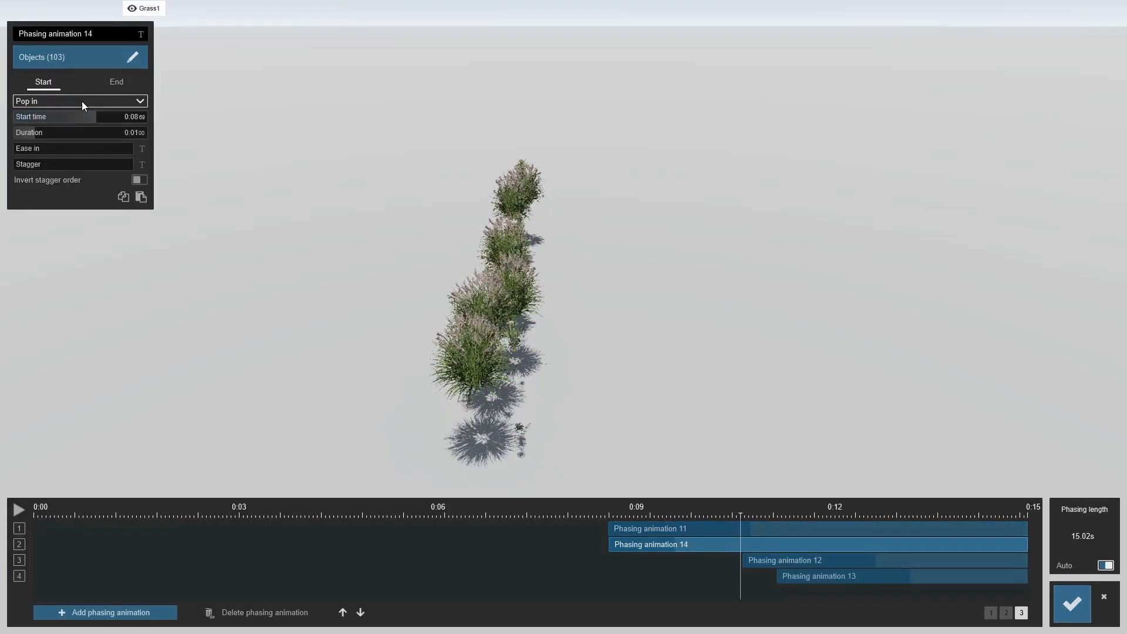
Set animation 14's start effect to Sky drop with a duration of about 0:02.06
left_click(82, 101)
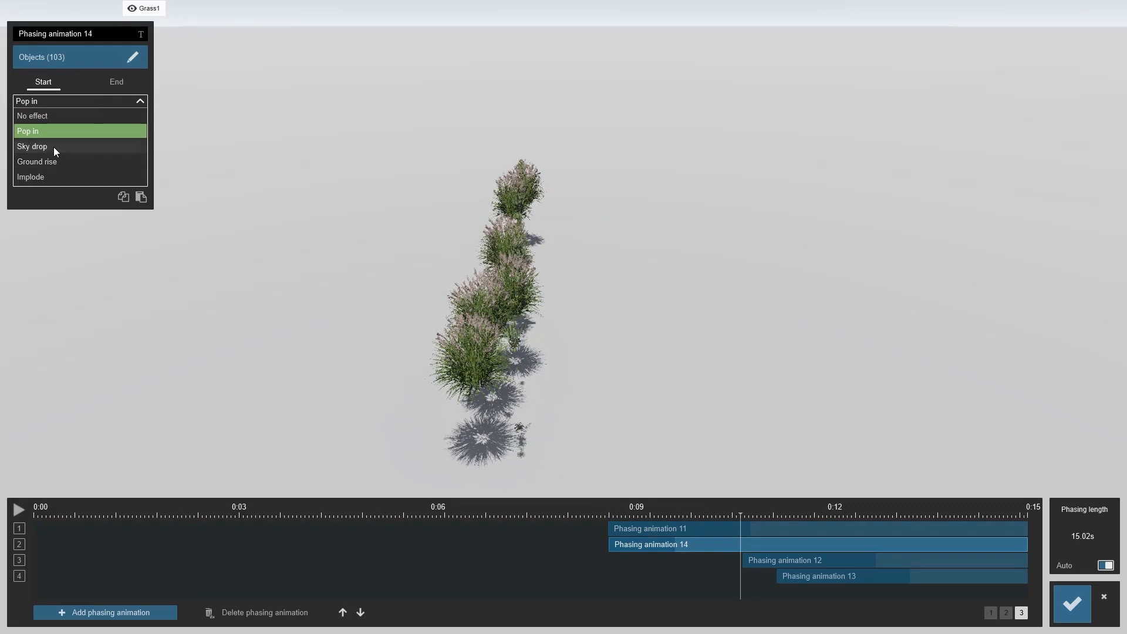
left_click(54, 147)
left_click_drag(37, 135, 58, 132)
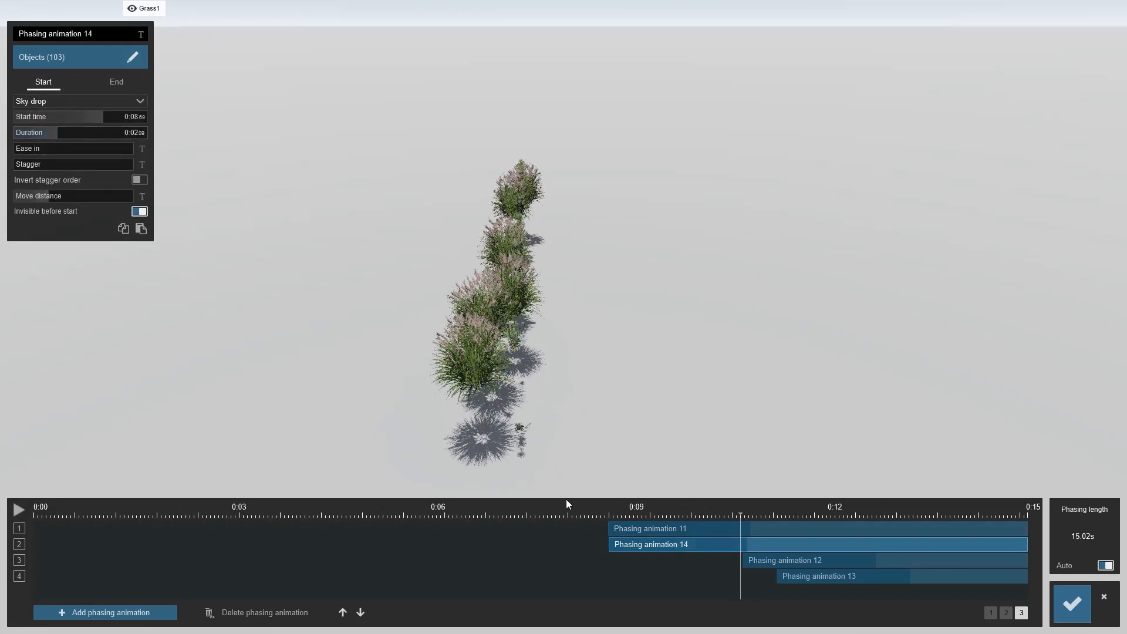
Preview animation 14's sky drop by scrubbing the timeline, moving the camera and reopening its object selection
left_click(509, 515)
left_click_drag(612, 510, 694, 524)
mouse_move(499, 400)
right_mouse_down()
mouse_move(447, 389)
mouse_move(495, 411)
right_mouse_up()
key("w")
key("a")
key("s")
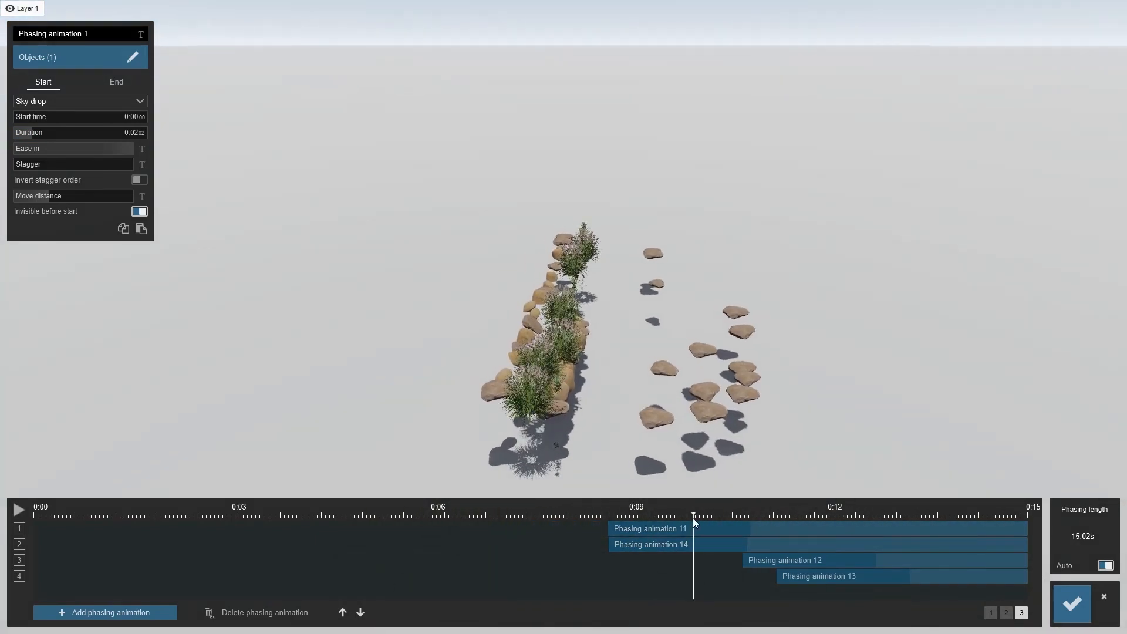
mouse_move(30, 19)
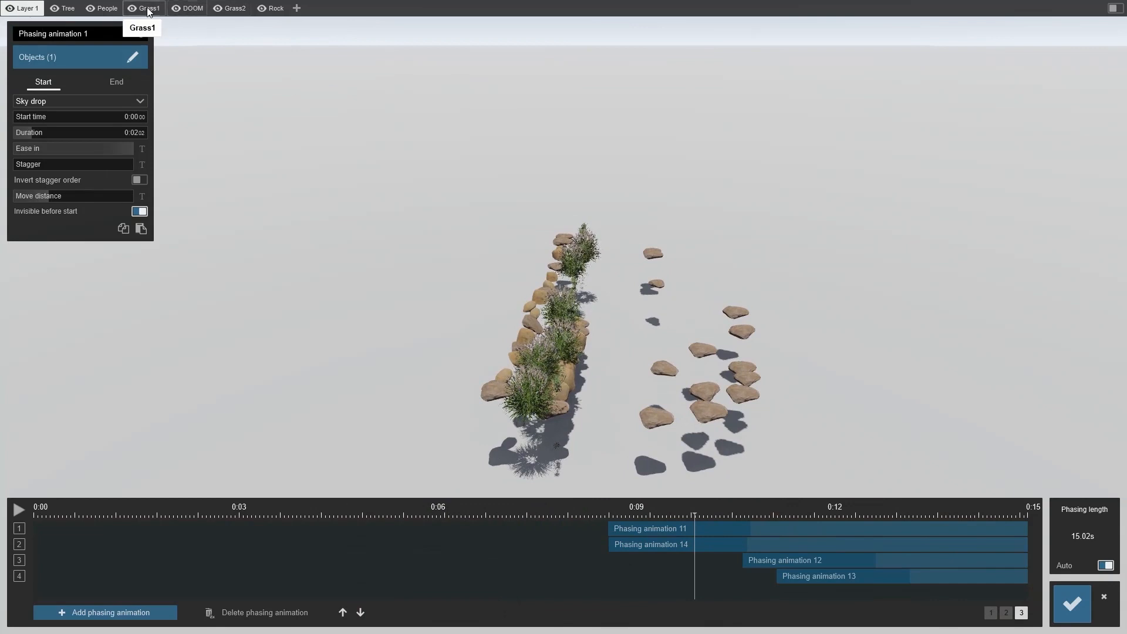
left_click(133, 10)
left_click(134, 10)
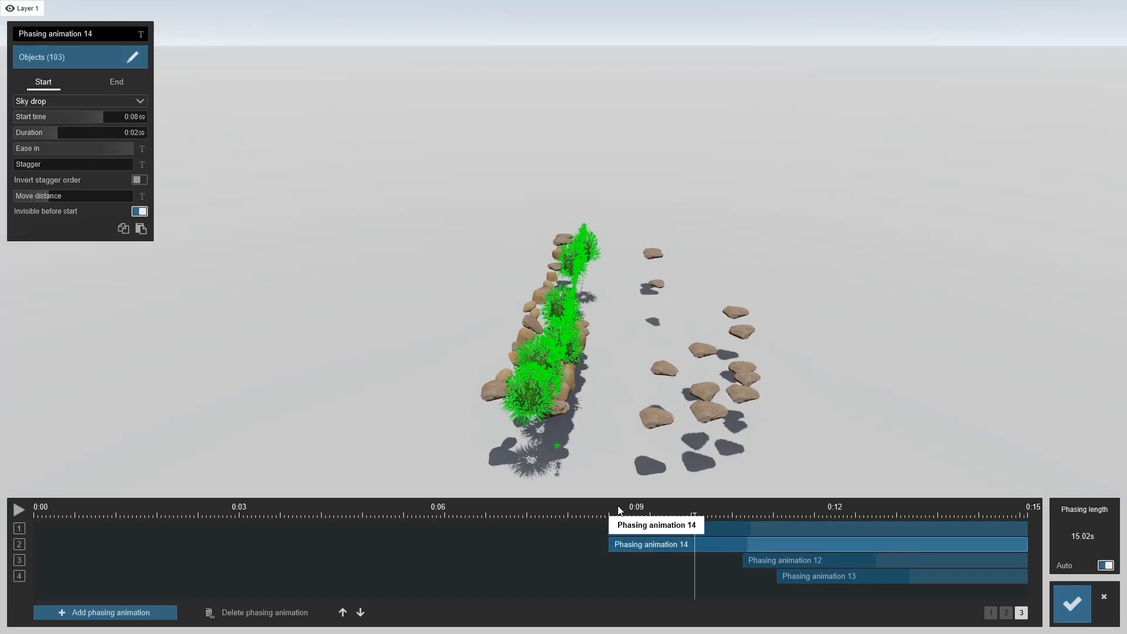
left_click(52, 59)
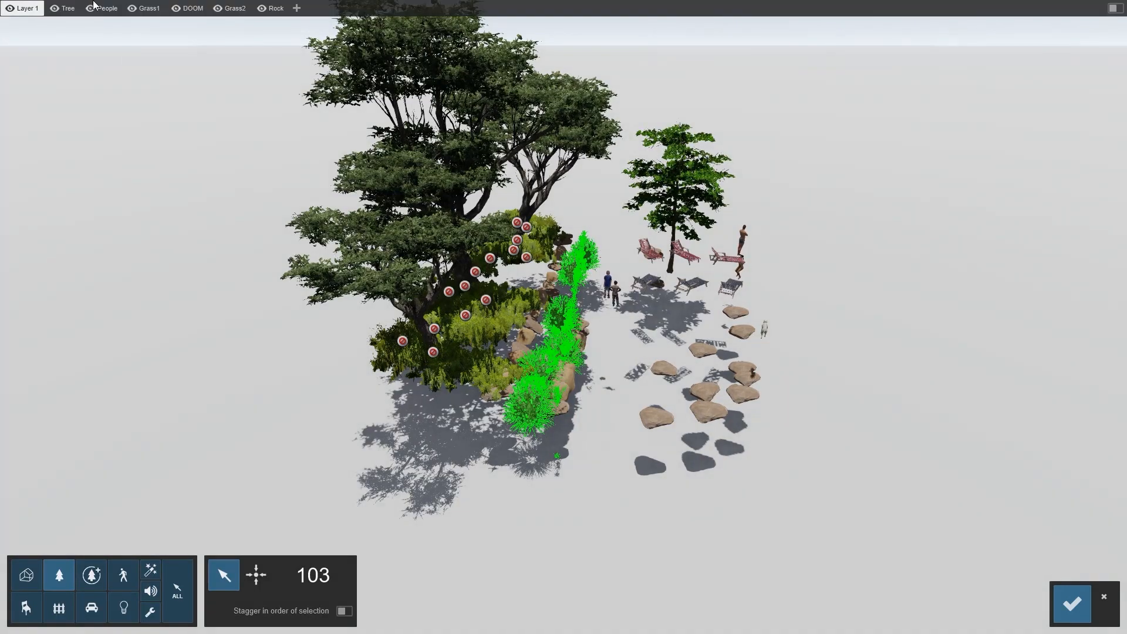
left_click(1067, 608)
left_click_drag(692, 511, 728, 519)
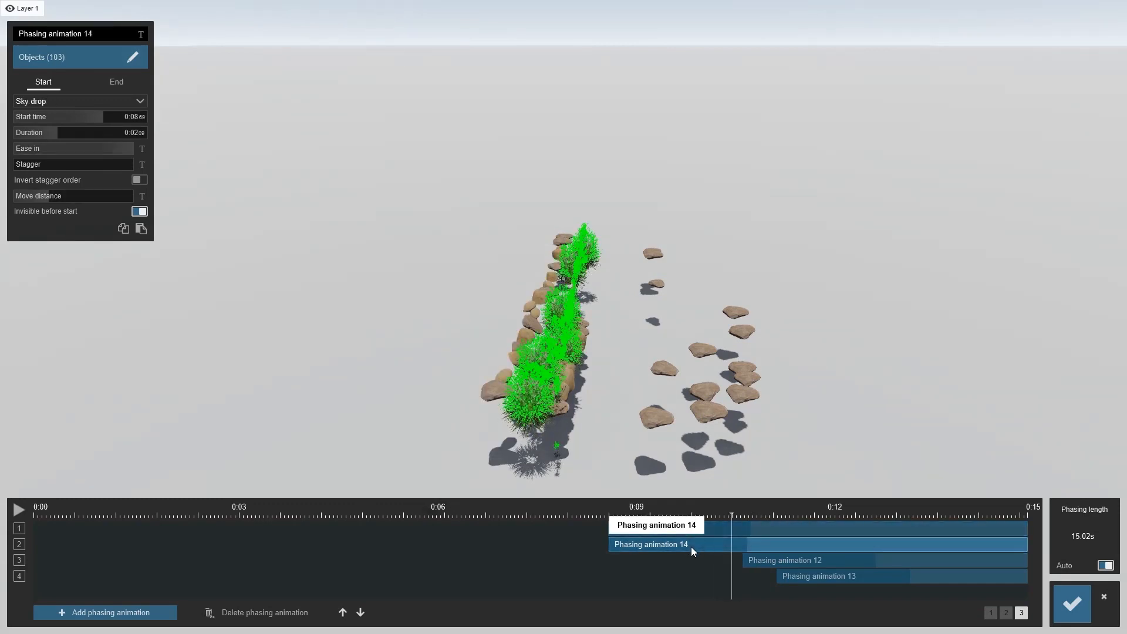
left_click_drag(52, 133, 61, 133)
Open animation 11's settings and preview it by scrubbing the timeline
left_click(651, 528)
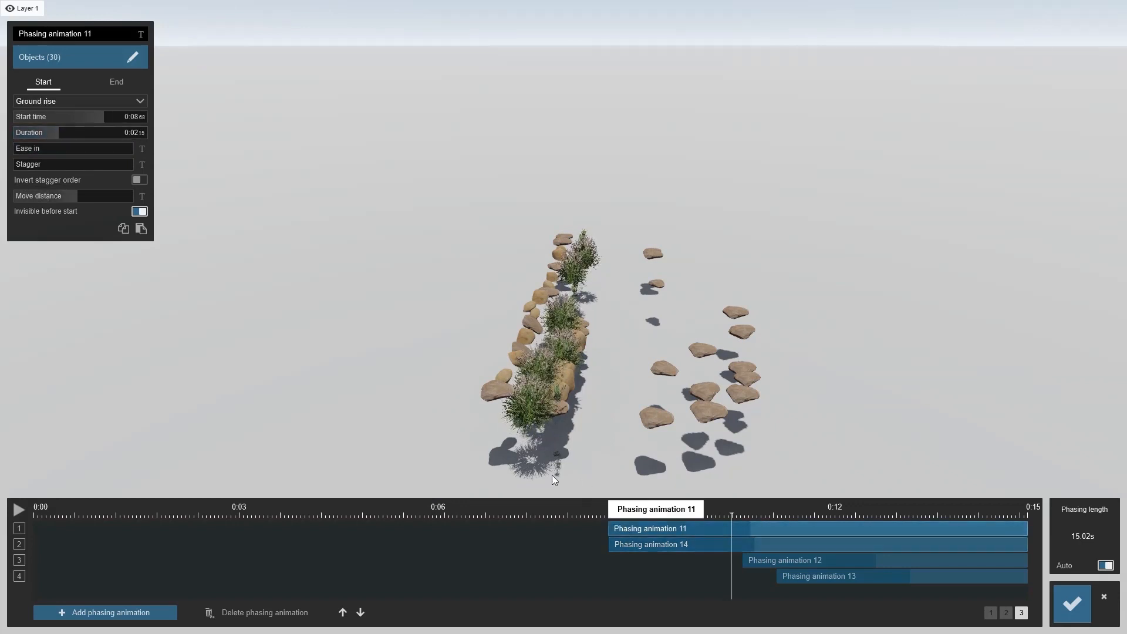
left_click_drag(69, 148, 191, 148)
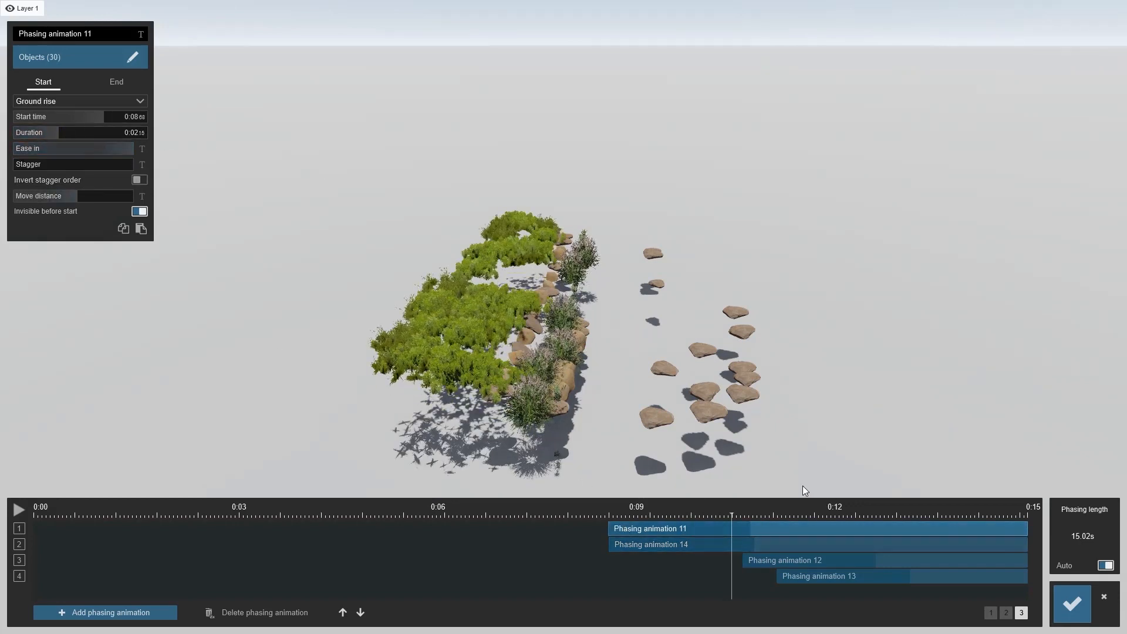
left_click_drag(733, 511, 693, 520)
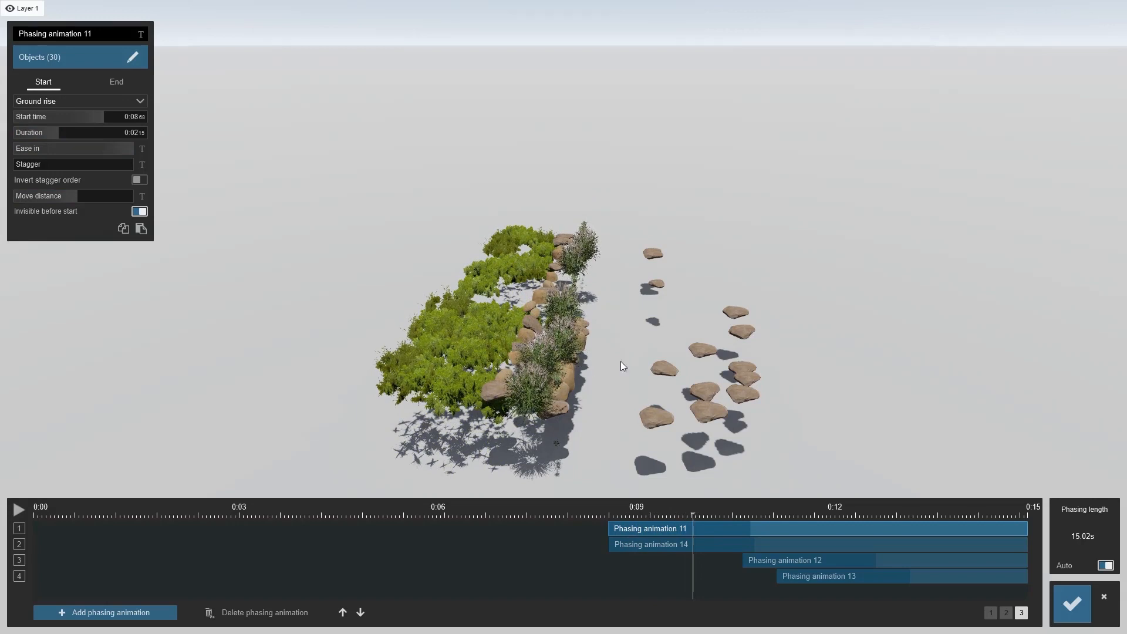
Add phasing animation 15, move it up to the third row and drag it to start at about 0:08.70
left_click(132, 614)
left_click(342, 613)
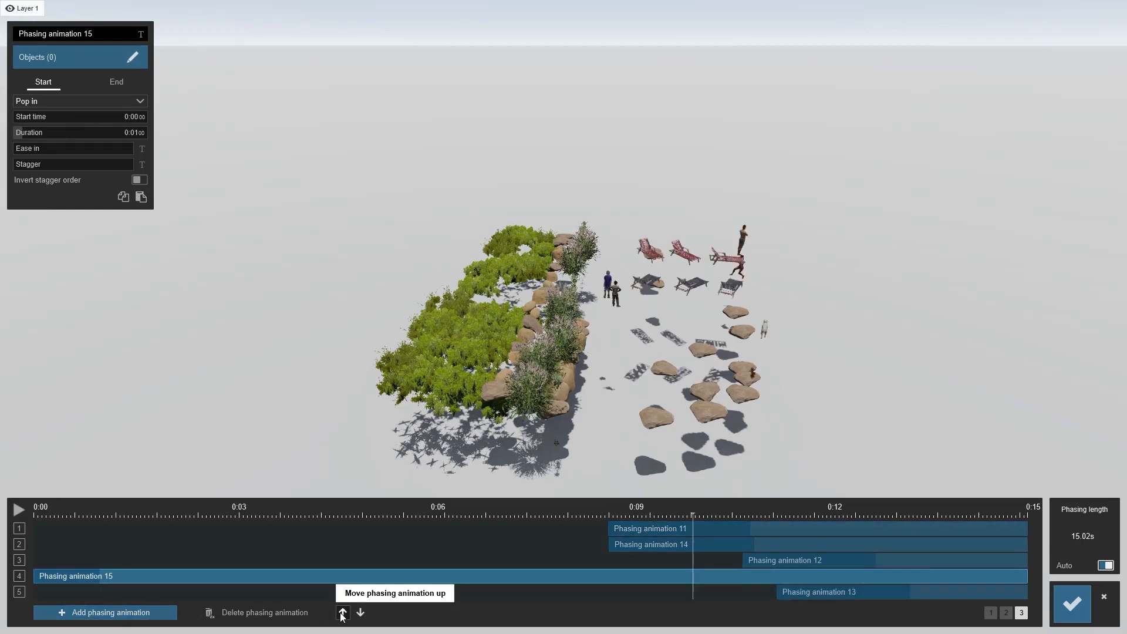
left_click(342, 612)
left_click_drag(52, 560, 629, 577)
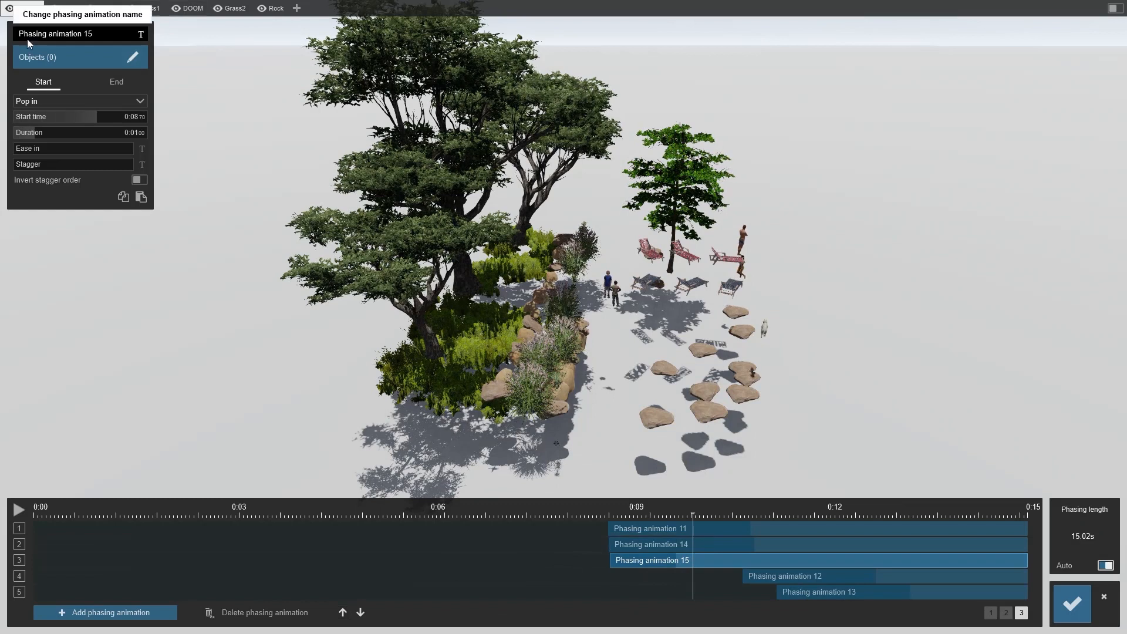
Hide every layer except Layer 1 and Rock, then box-select all the rocks as animation 15's objects and save
left_click(71, 57)
mouse_move(133, 18)
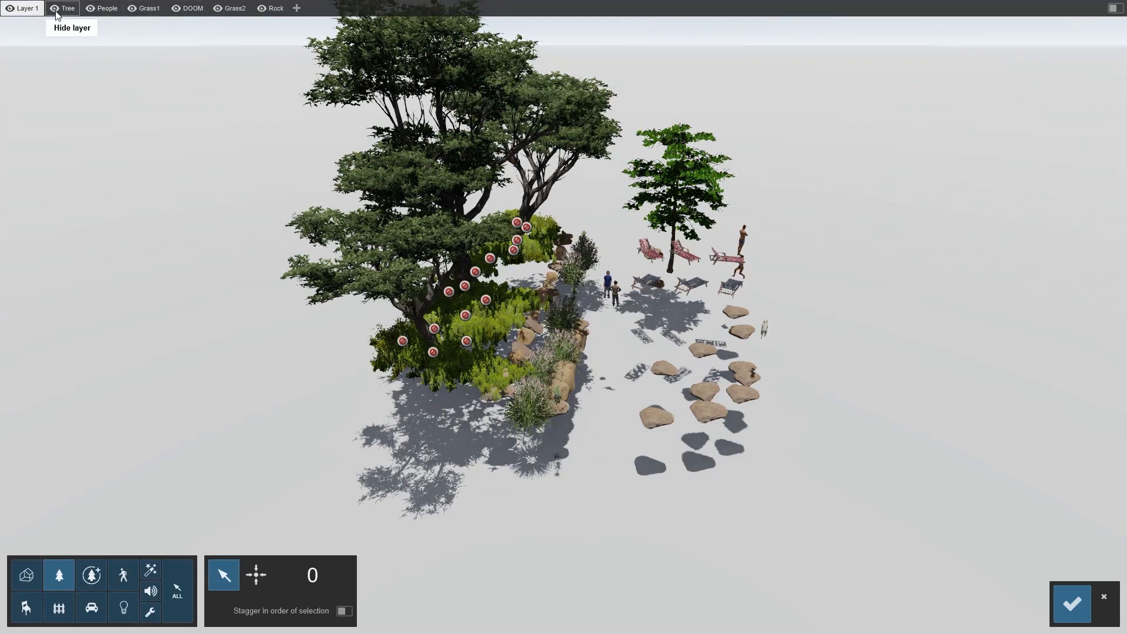
left_click(65, 8)
left_click(103, 8)
left_click(132, 9)
left_click(188, 9)
left_click(230, 8)
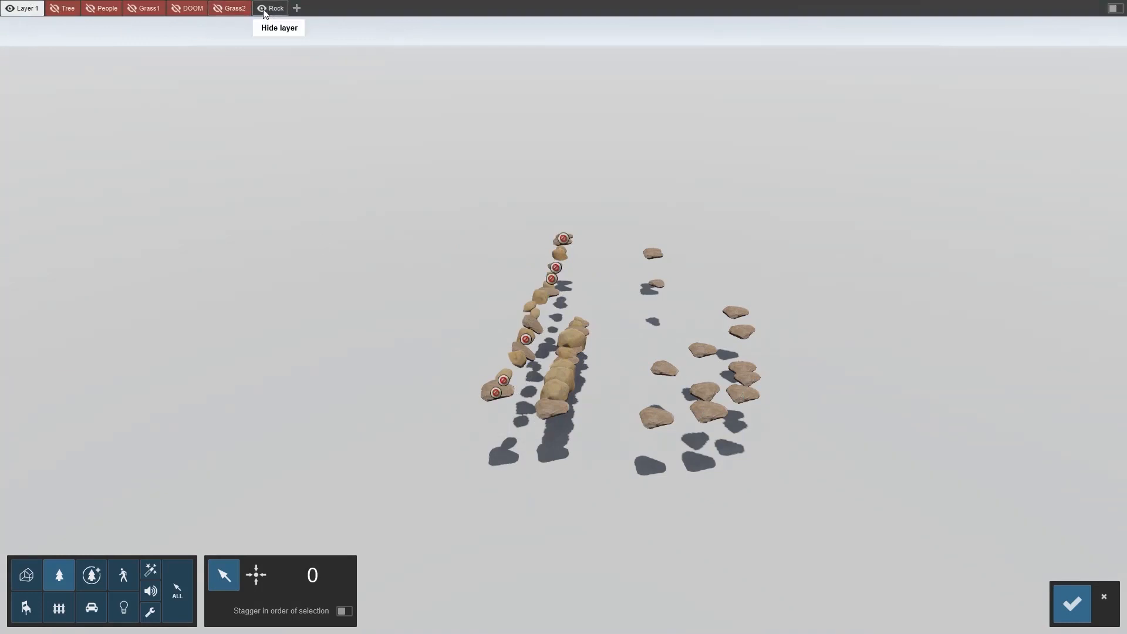
left_click_drag(360, 140, 809, 557)
left_click(550, 409)
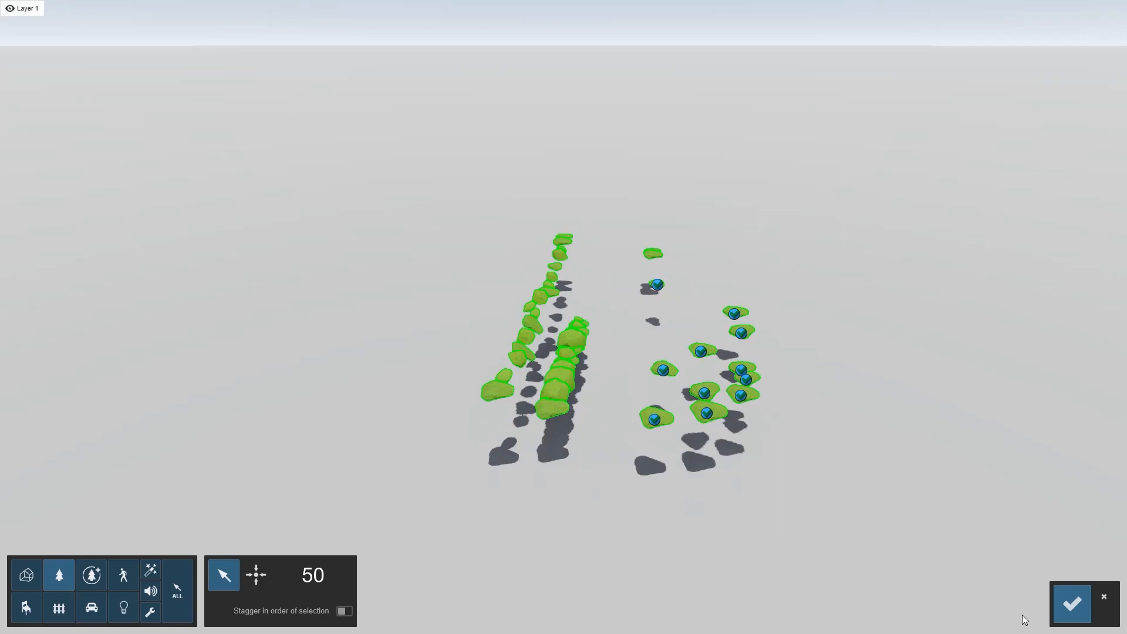
left_click(1056, 607)
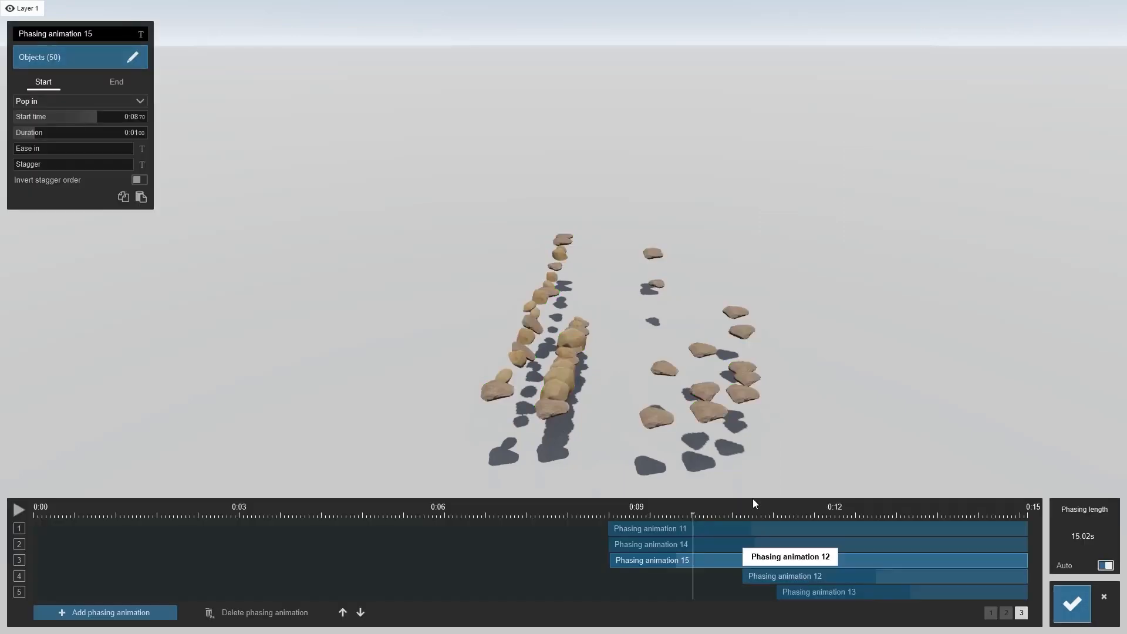
Set animation 15's start effect to Ground rise
left_click(38, 103)
left_click(59, 160)
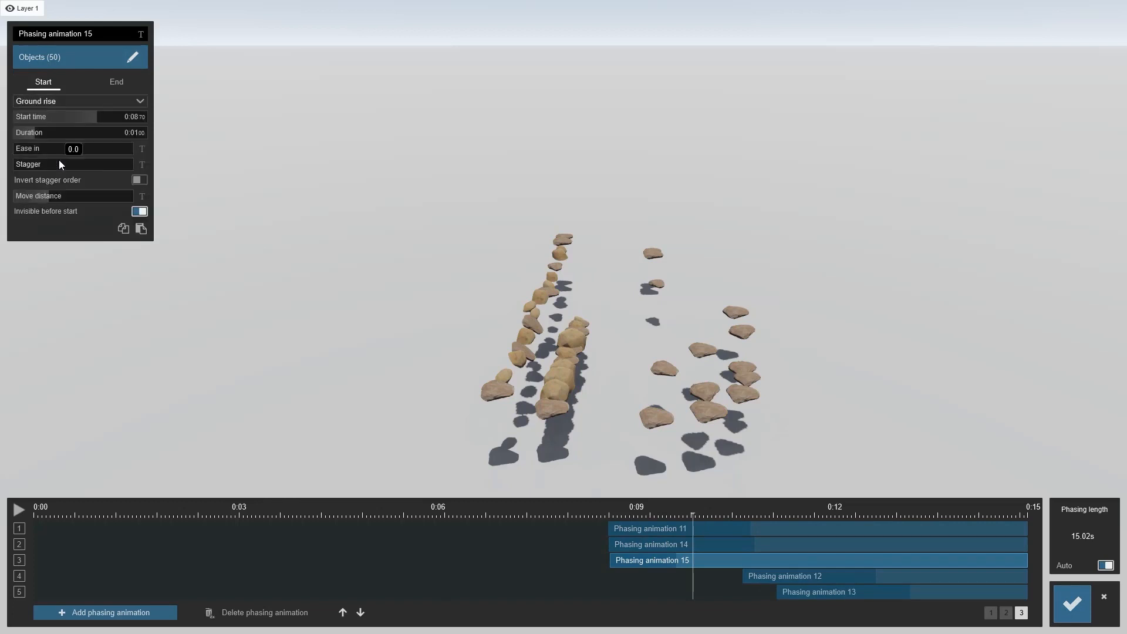
left_click_drag(64, 135, 141, 155)
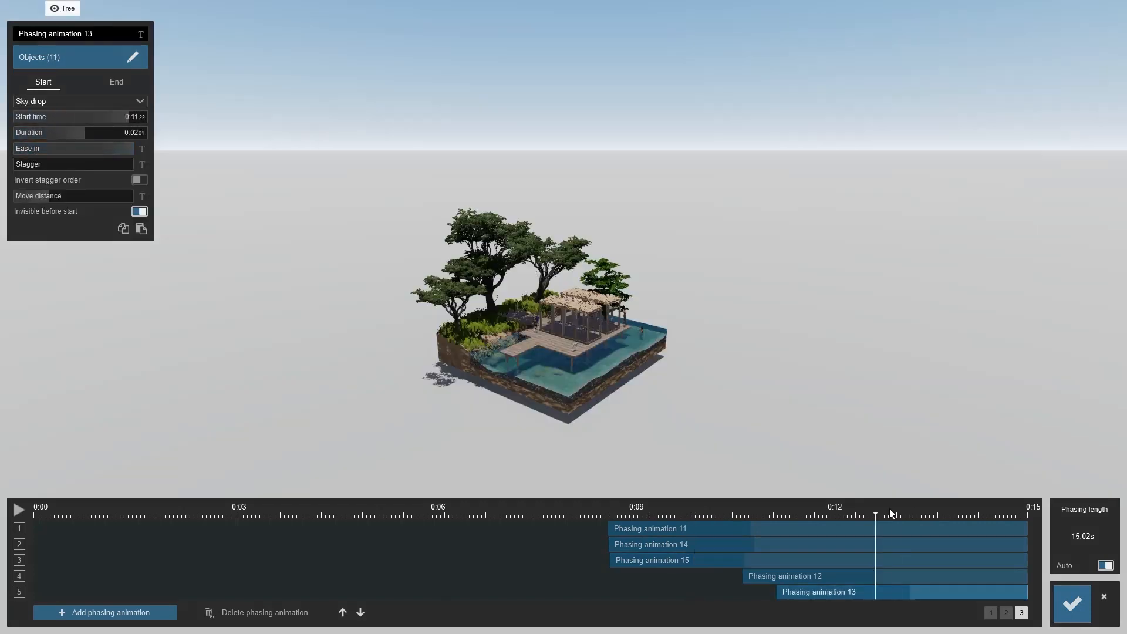
Move phasing animation 5 earlier so it starts at about 0:01.62, previewing by scrubbing the timeline
mouse_move(894, 500)
left_mouse_down()
mouse_move(742, 503)
mouse_move(875, 500)
left_mouse_up()
left_click(991, 612)
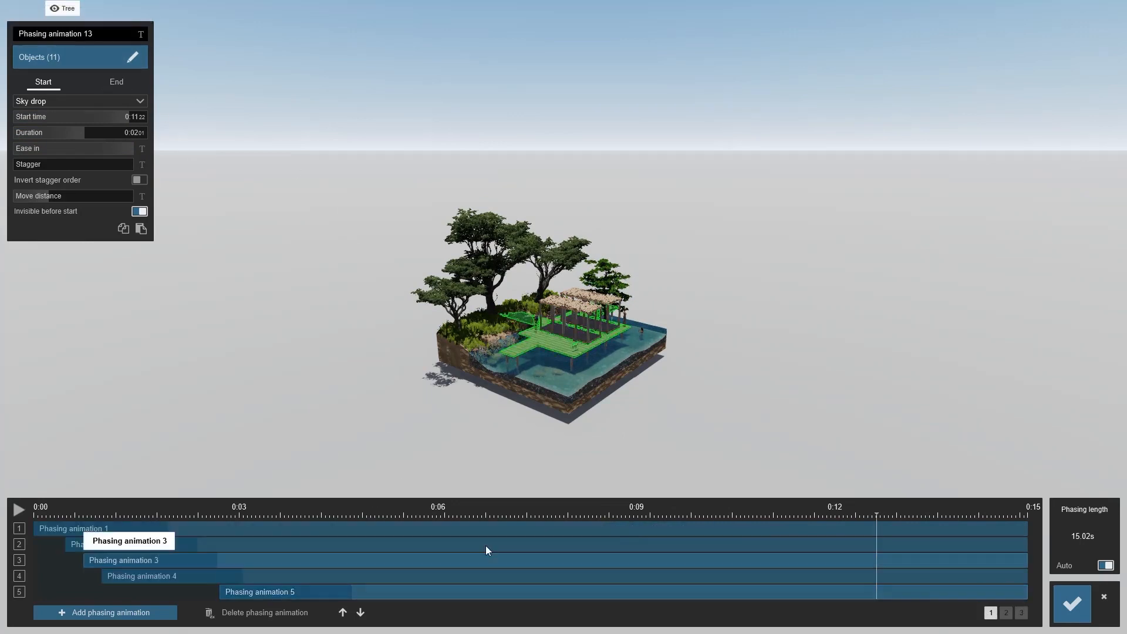
left_click(36, 510)
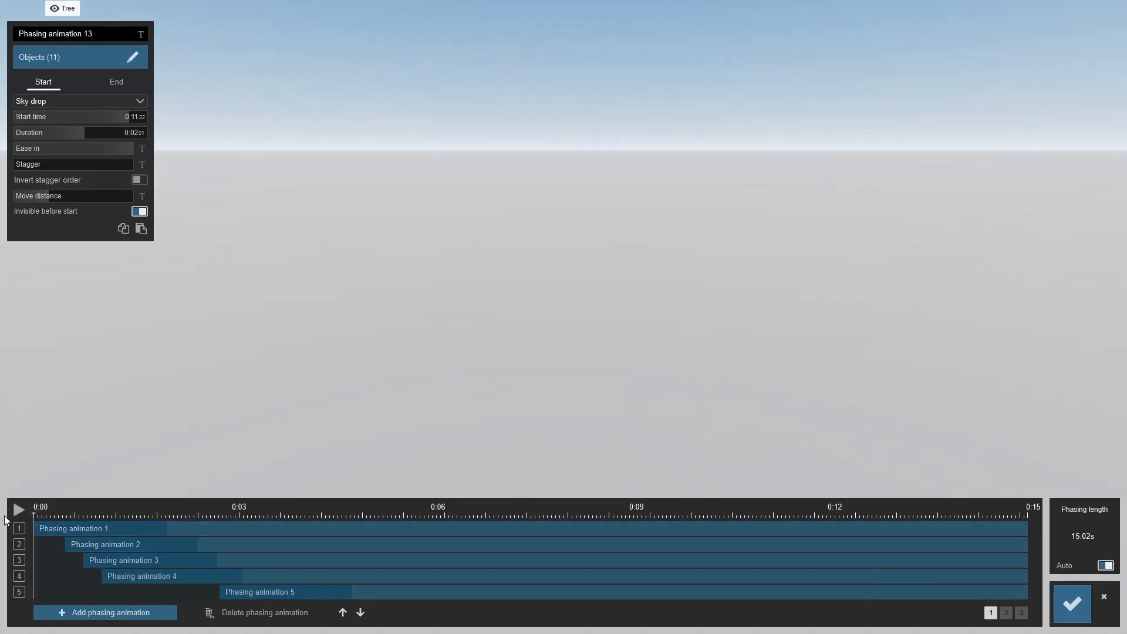
left_click_drag(33, 520, 62, 511)
left_click_drag(78, 508, 169, 509)
left_click_drag(254, 506, 141, 509)
left_click_drag(234, 590, 161, 594)
mouse_move(142, 512)
left_mouse_down()
mouse_move(158, 513)
mouse_move(131, 512)
left_mouse_up()
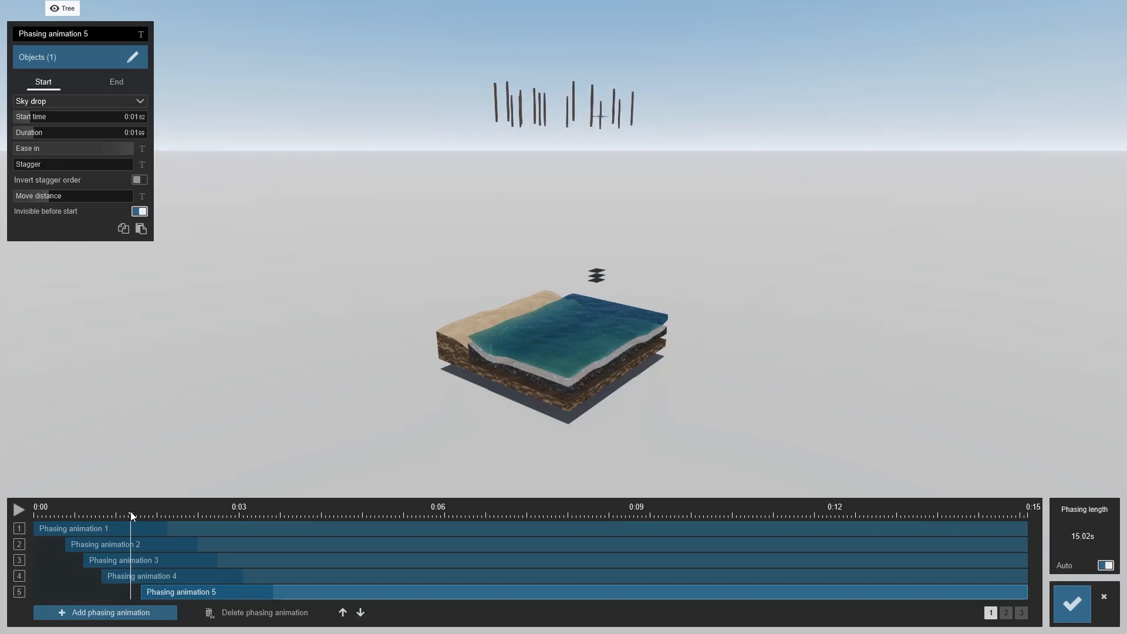
Preview the early phasing animations by scrubbing the timeline on the first and second pages
left_click(170, 580)
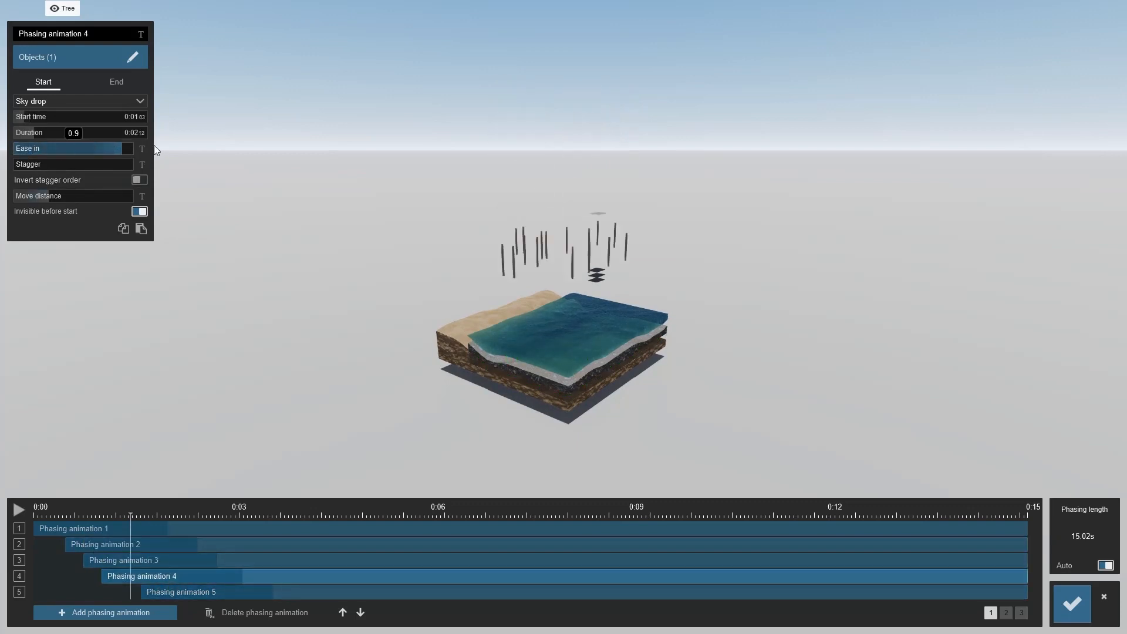
left_click_drag(130, 516, 252, 507)
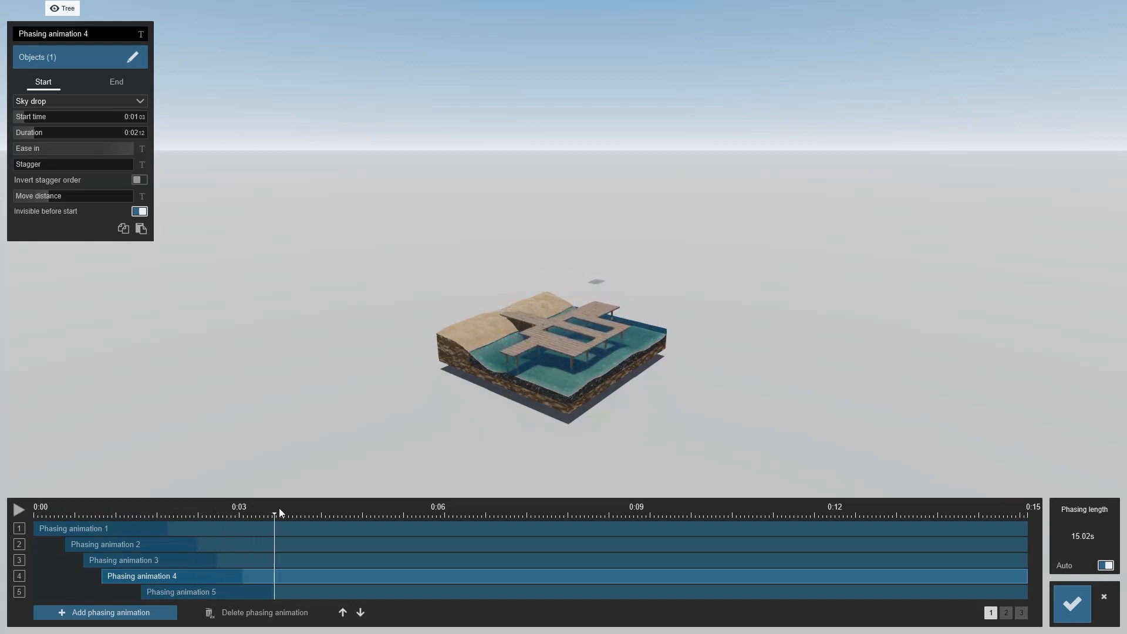
left_click_drag(346, 507, 365, 506)
left_click(1006, 613)
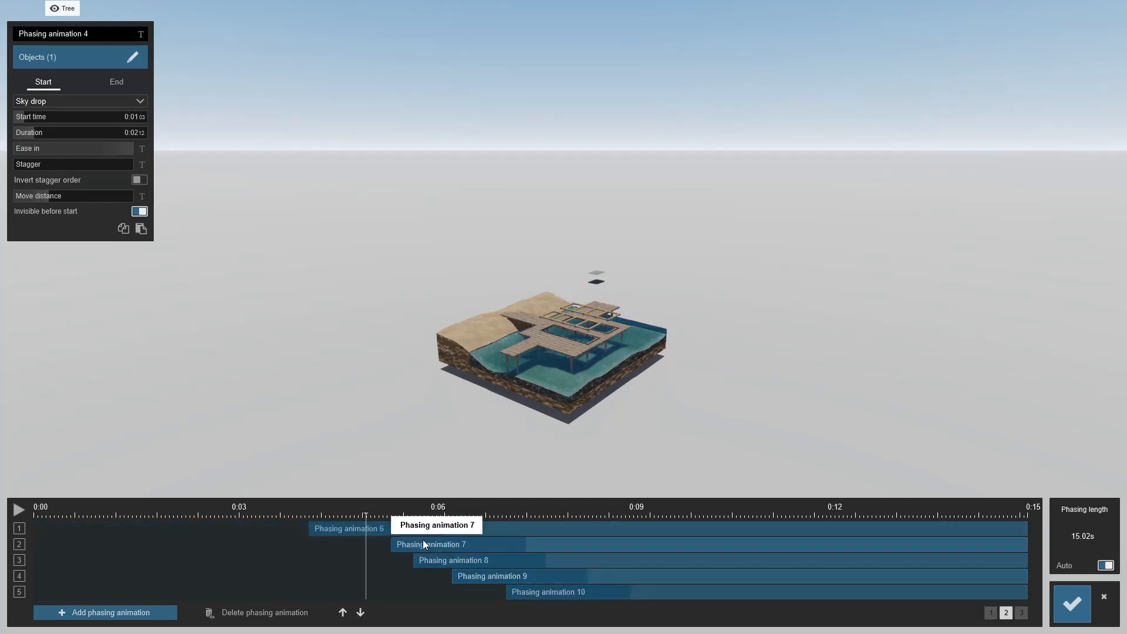
left_click_drag(362, 515, 678, 499)
scroll(548, 424, "up", 5)
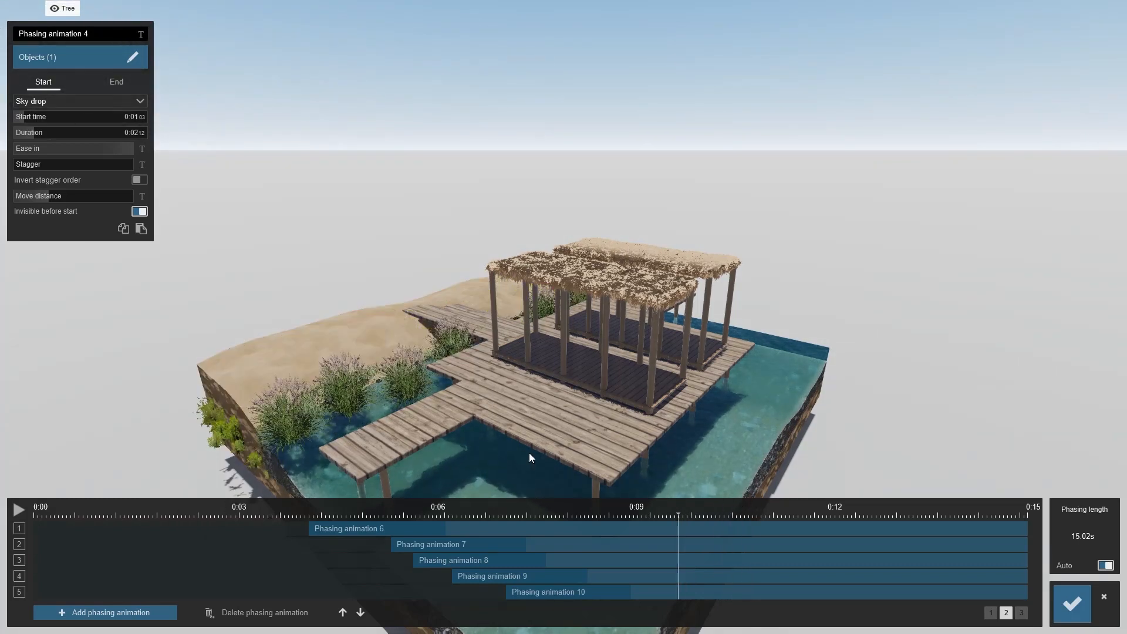
Set phasing animation 14's start effect to Ground rise
left_click(1022, 612)
left_click_drag(775, 576, 652, 544)
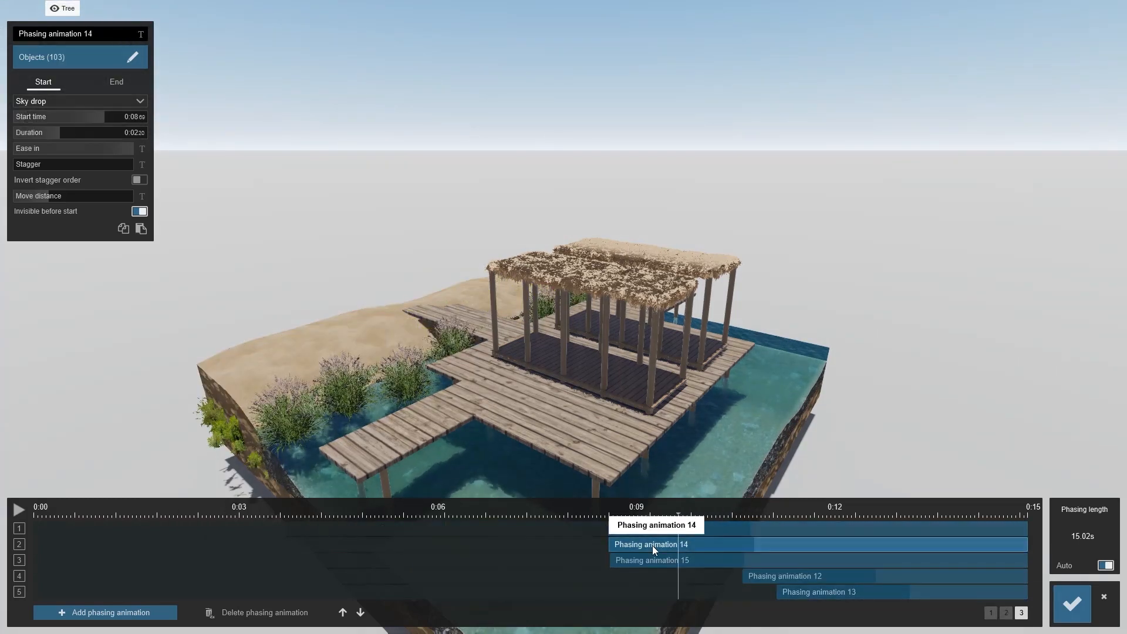
left_click(77, 101)
left_click(61, 163)
Move phasing animation 13 later to start at about 0:12.7 and preview it by scrubbing
left_click_drag(635, 511, 829, 501)
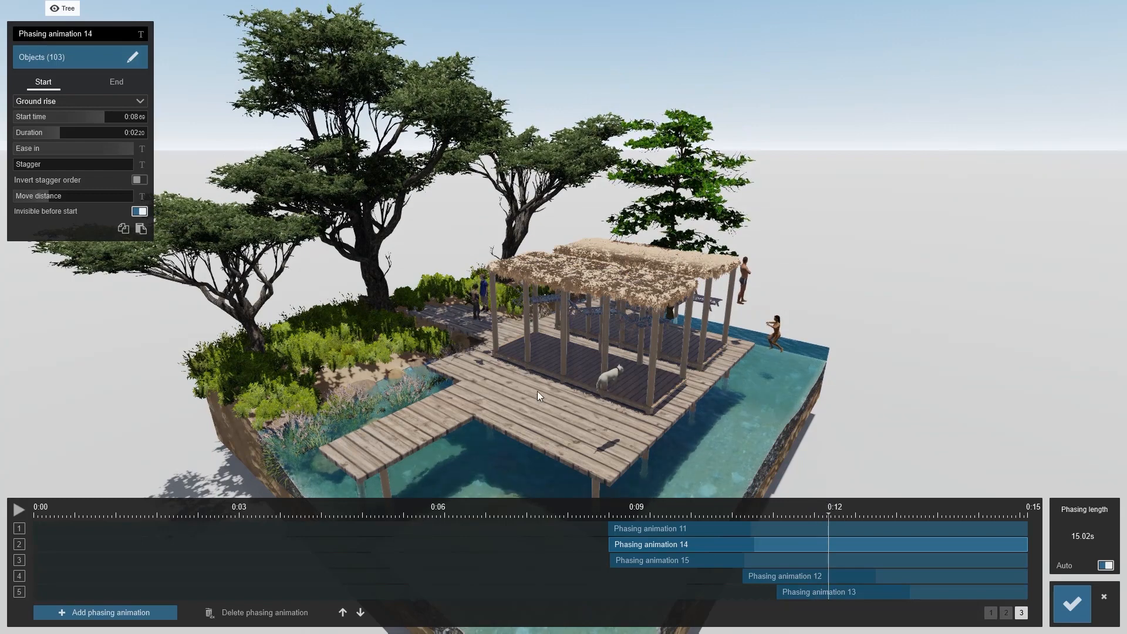
left_click(781, 578)
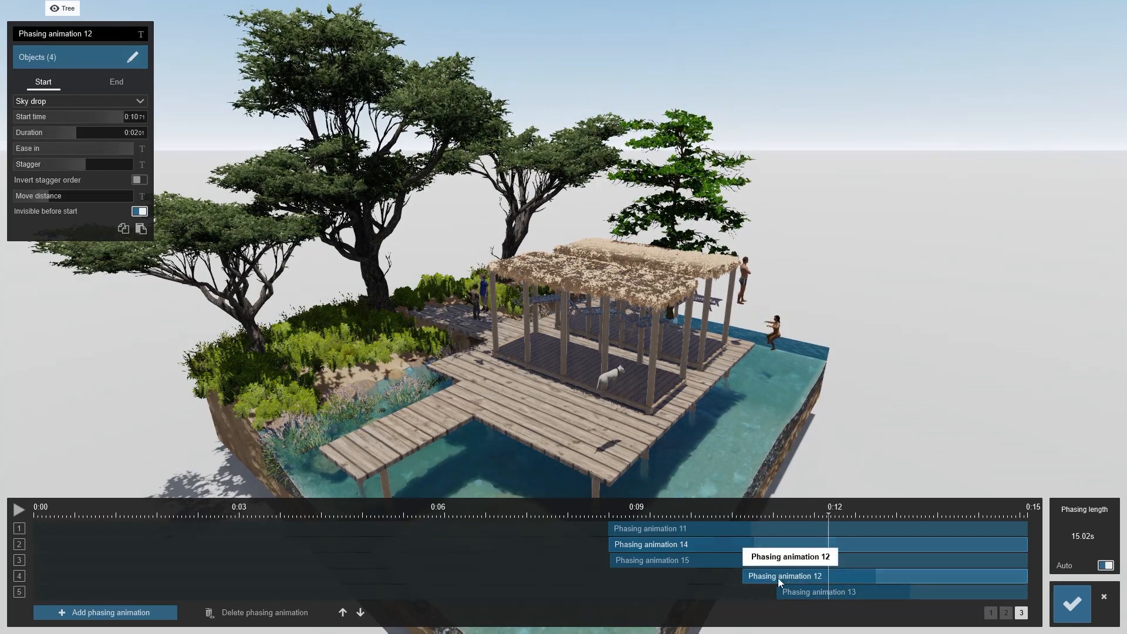
left_click_drag(833, 573, 869, 587)
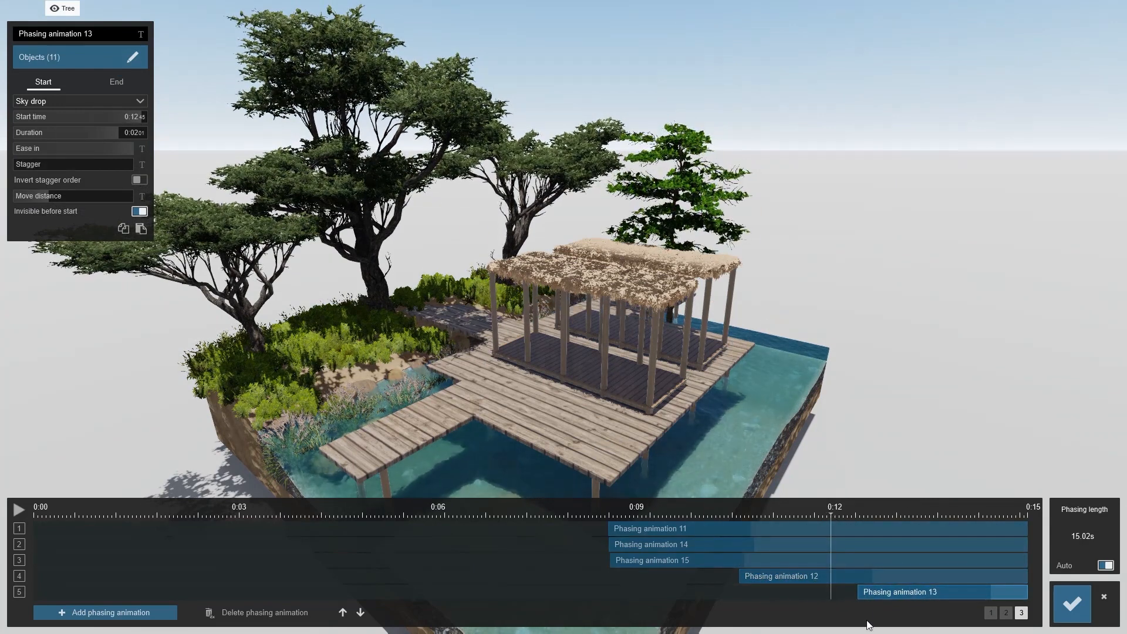
left_click_drag(893, 592, 889, 594)
left_click(836, 516)
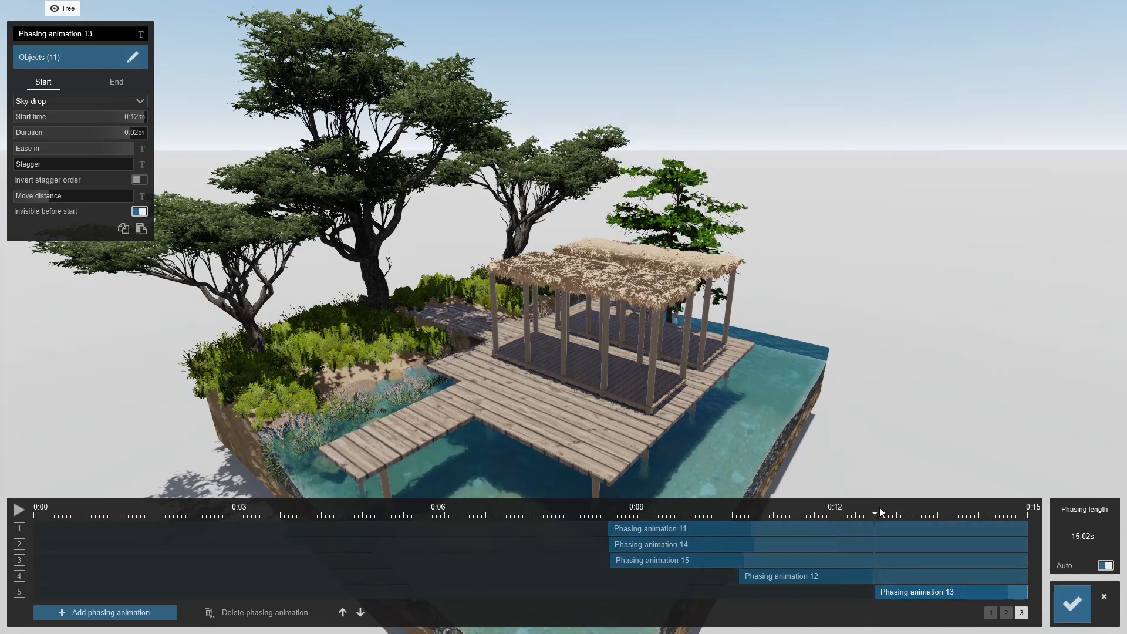
left_click_drag(917, 519, 996, 525)
Apply the Animated Phasing settings
right_click_drag(590, 432, 648, 493)
scroll(658, 505, "up", 5)
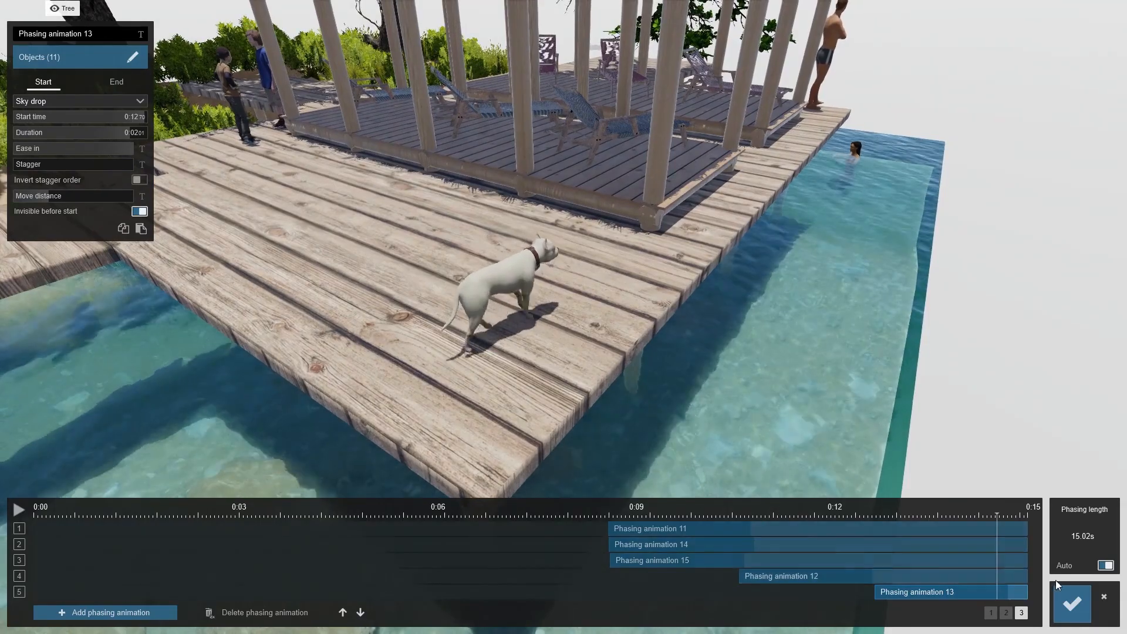
left_click(1072, 604)
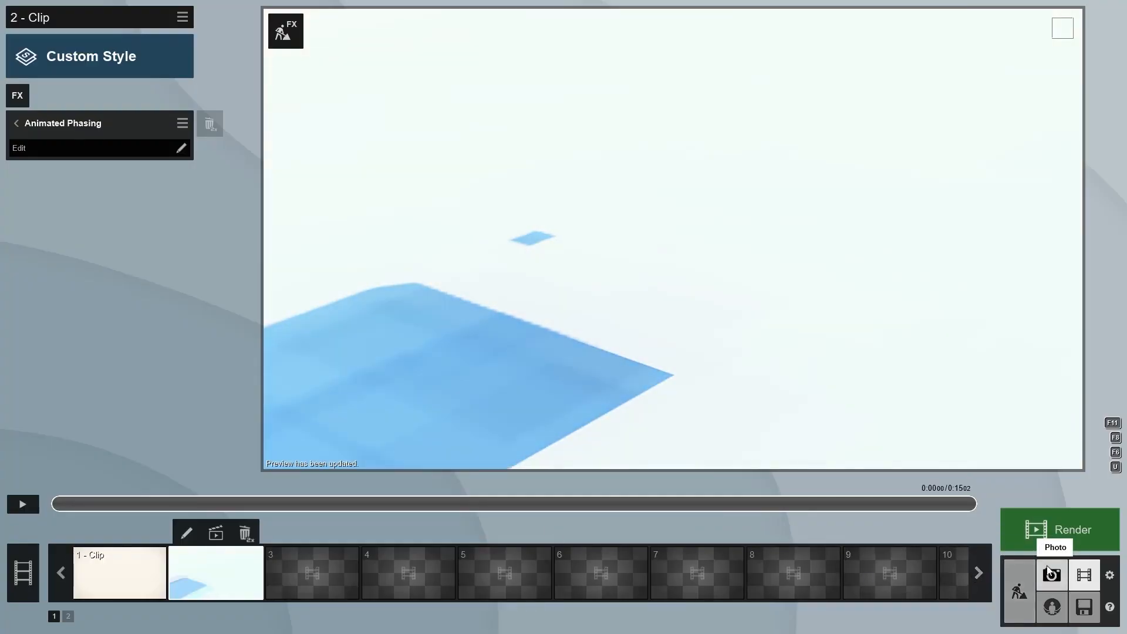
Return to build mode, select the dog on the deck and delete it
left_click(1019, 590)
right_click_drag(627, 440, 627, 464)
scroll(624, 452, "up", 6)
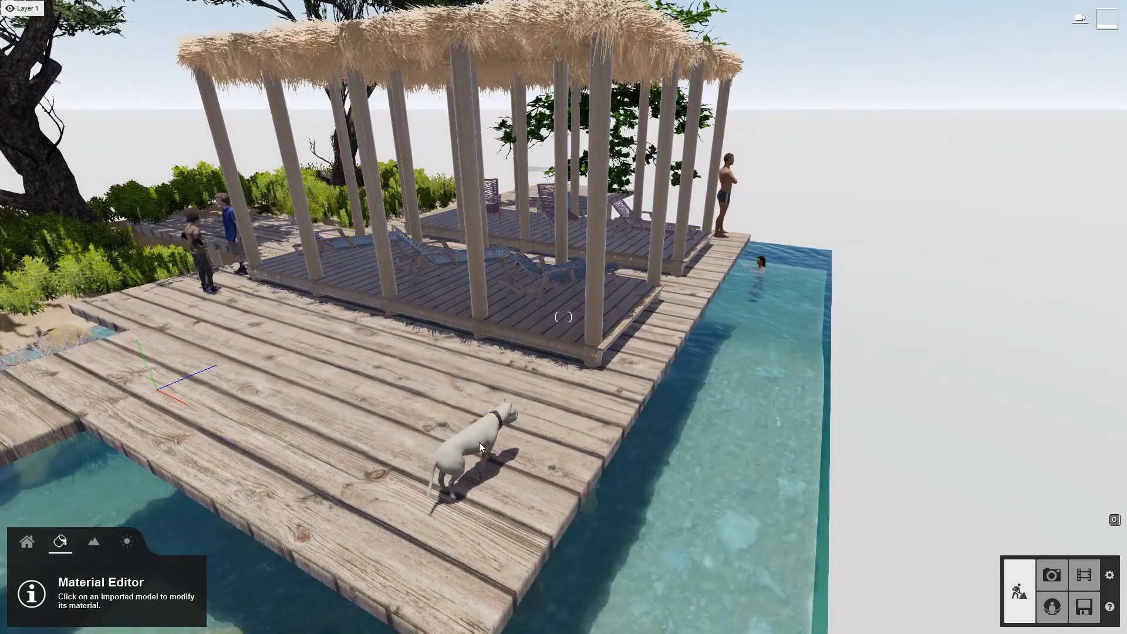
left_click(27, 542)
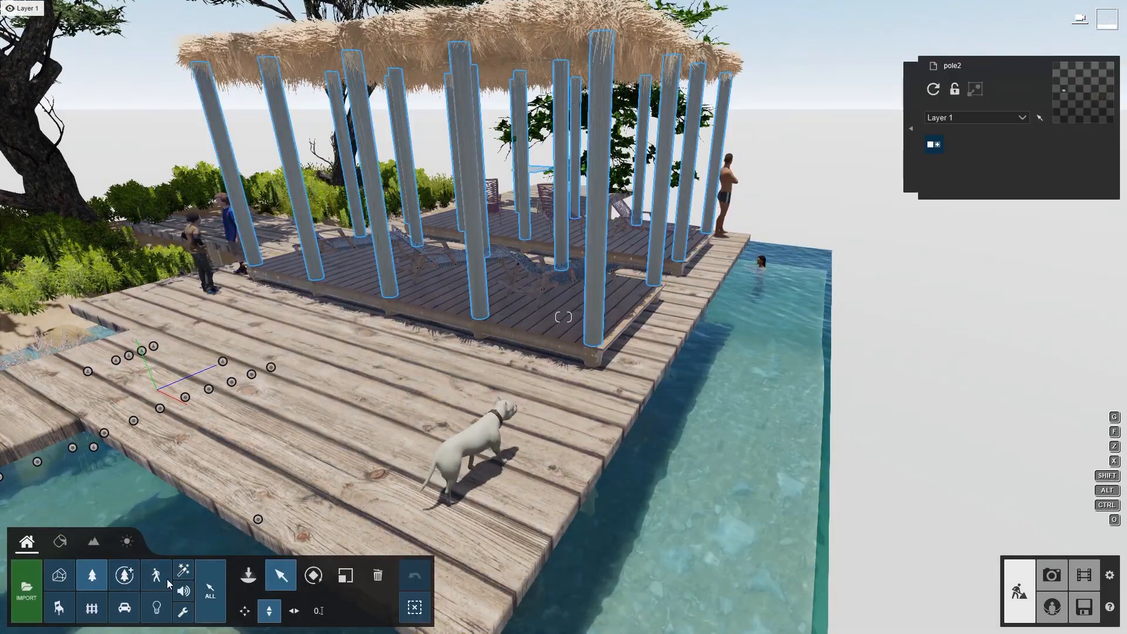
left_click(210, 590)
left_click(462, 448)
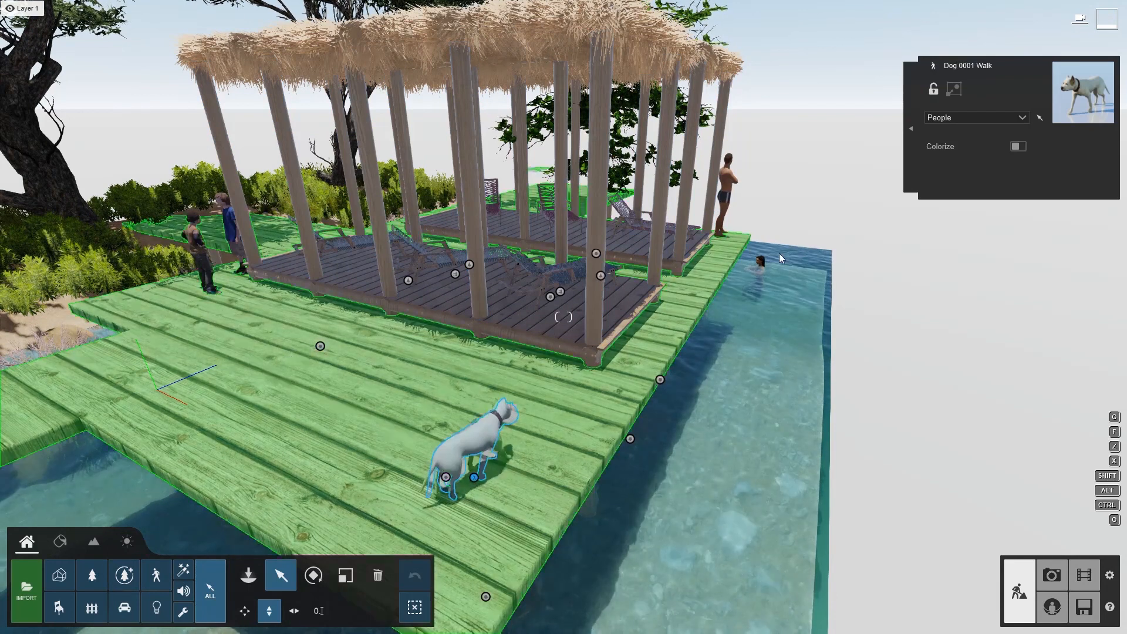
left_click(378, 576)
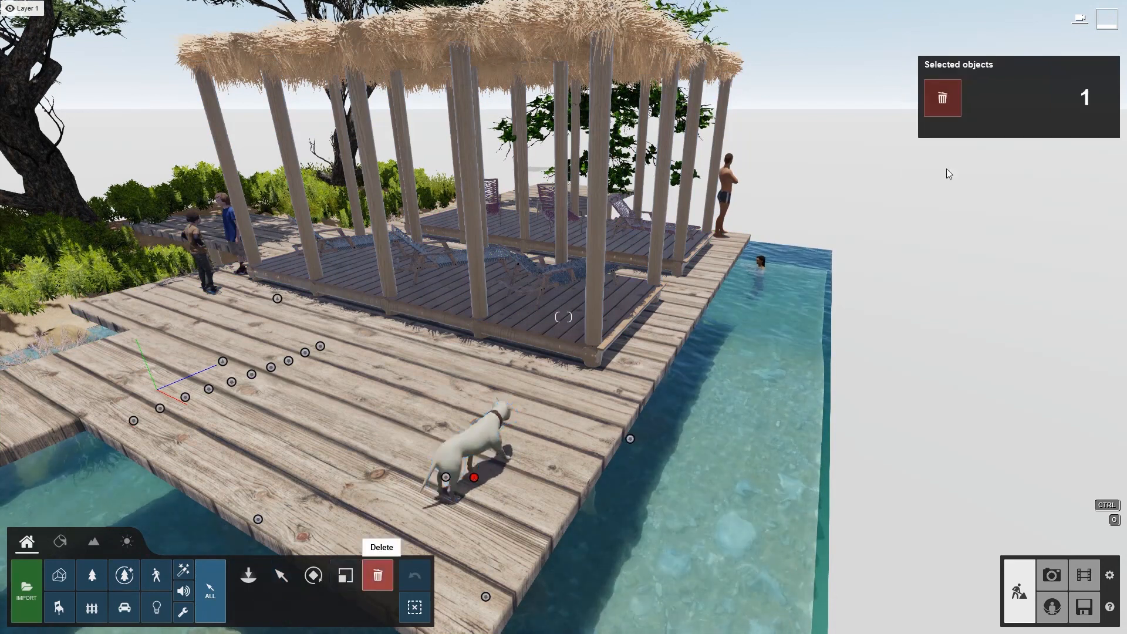
left_click(928, 93)
Open the movie clip for editing and play its preview
left_click(1053, 576)
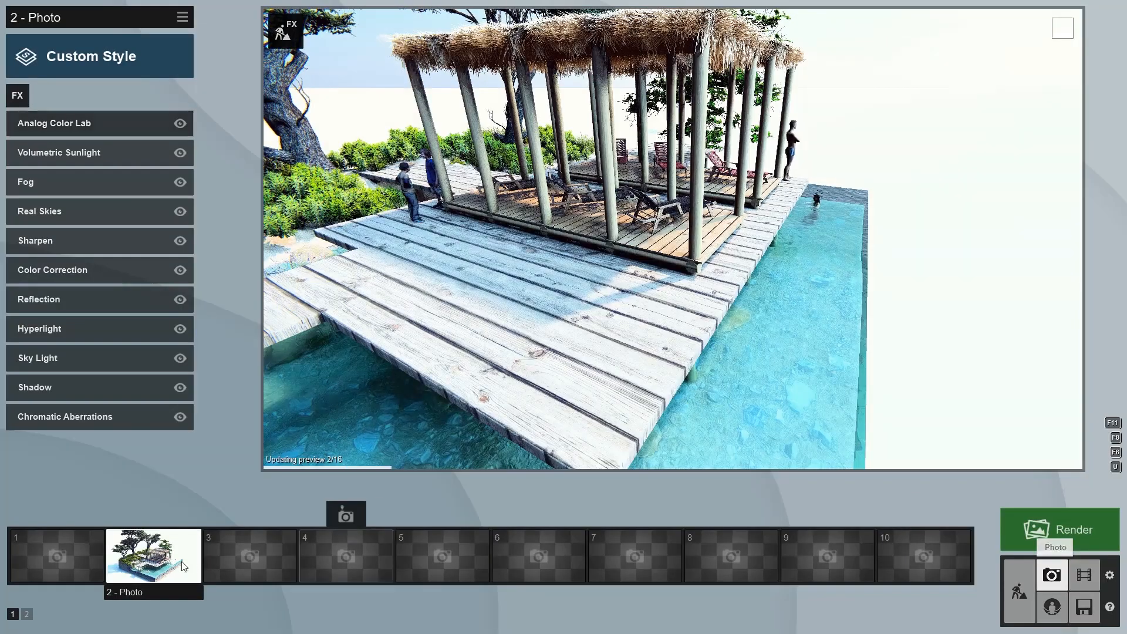
left_click(1075, 576)
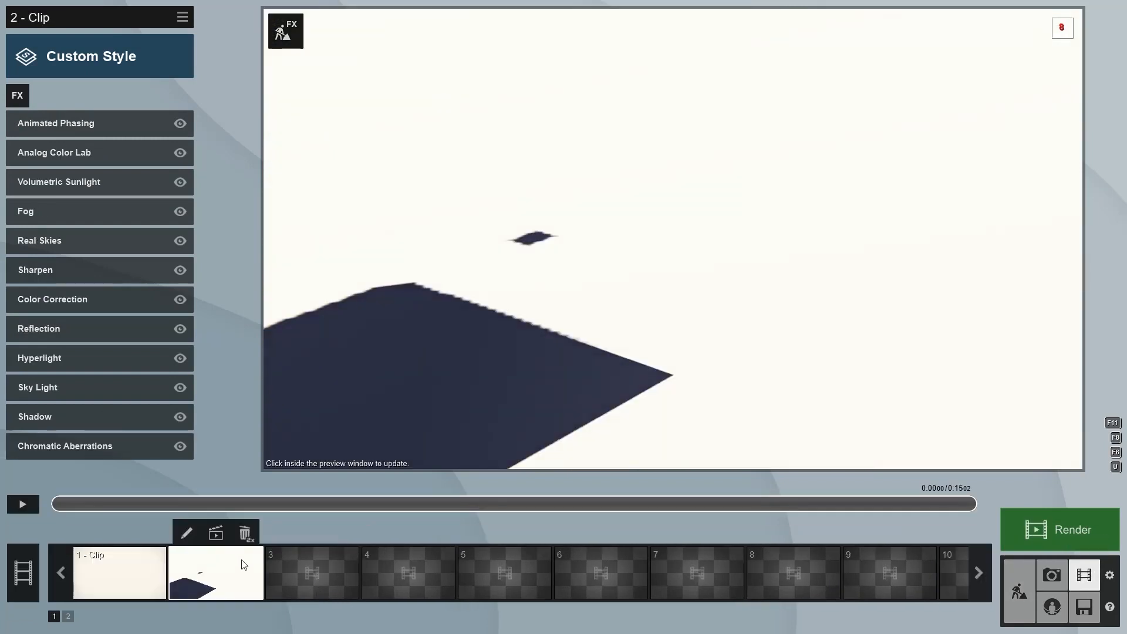
left_click(187, 533)
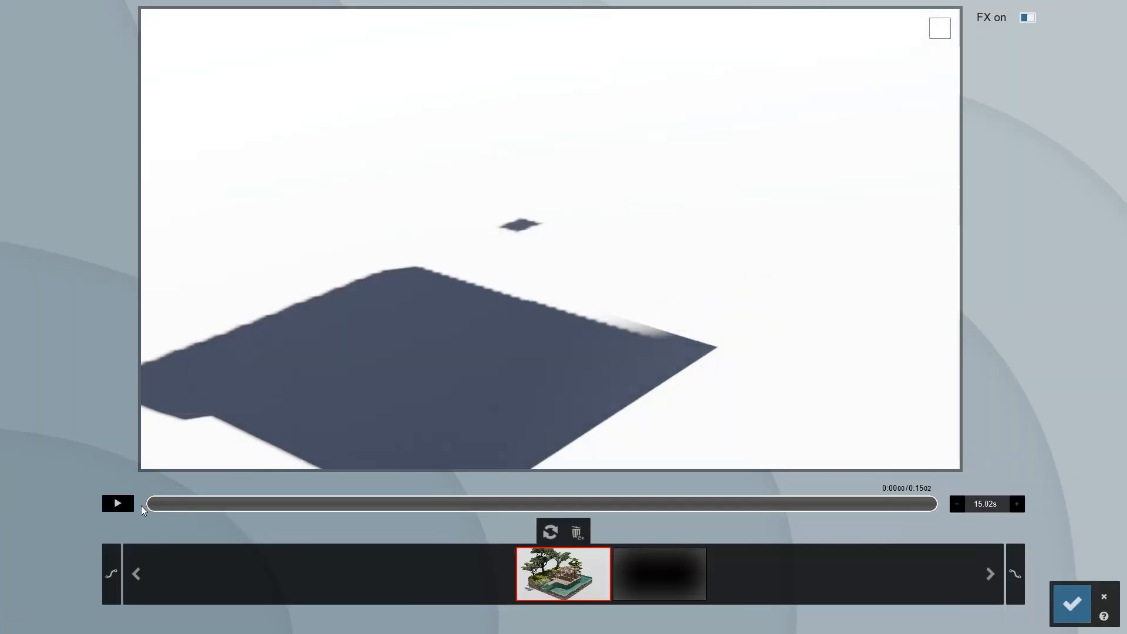
left_click(117, 503)
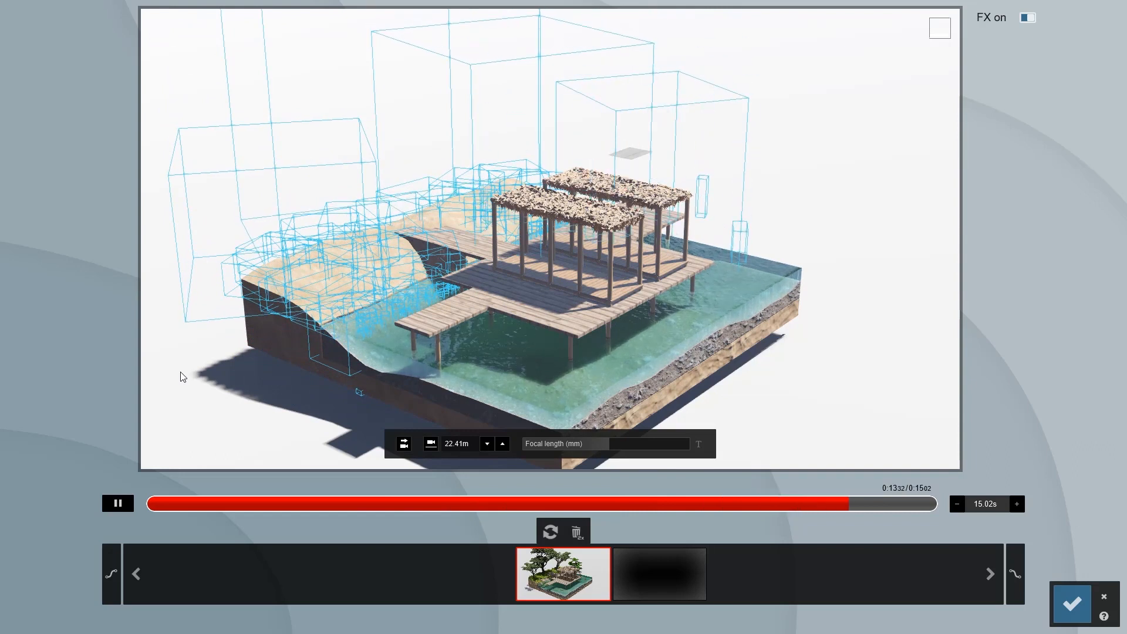
left_click_drag(256, 510, 837, 493)
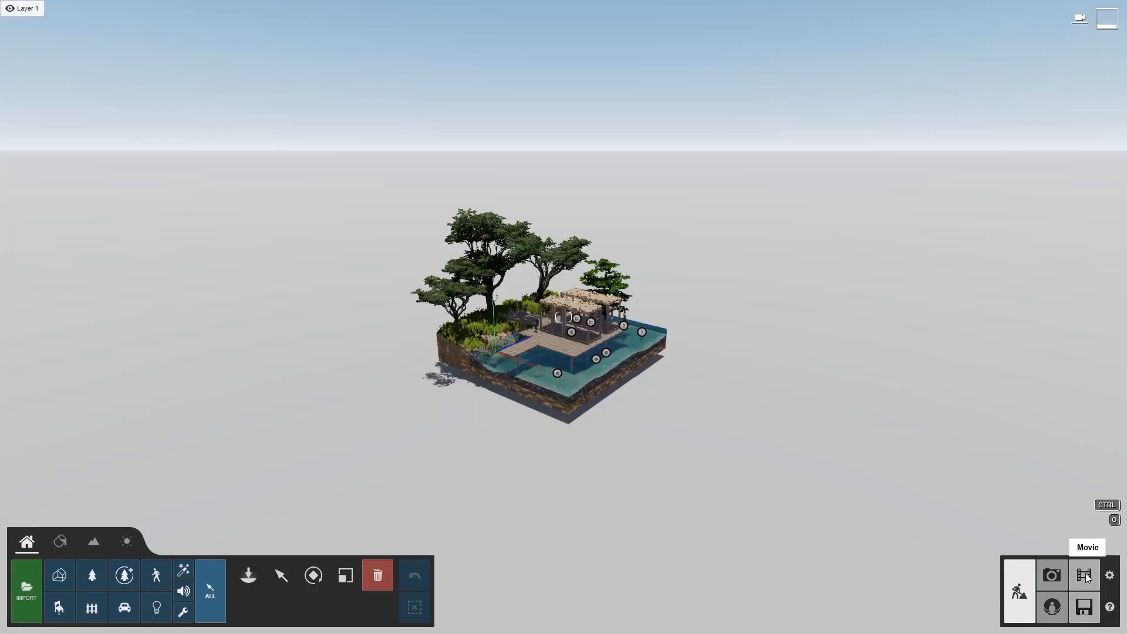
Reopen the movie clip's editor and play the preview again from the start
left_click(1084, 576)
left_click(186, 533)
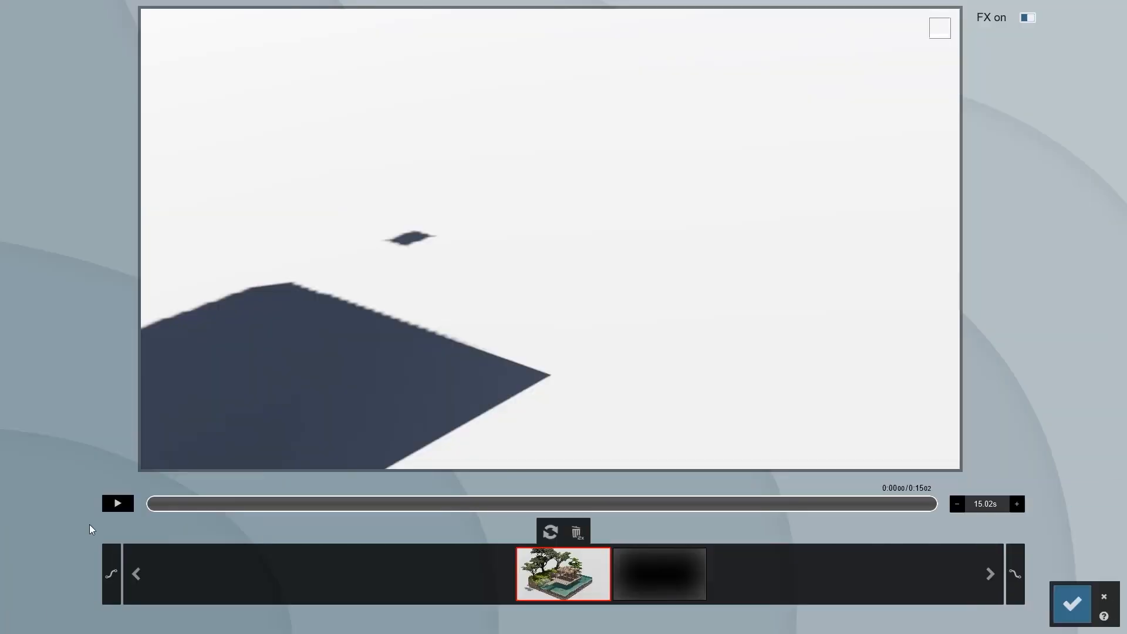
left_click(119, 506)
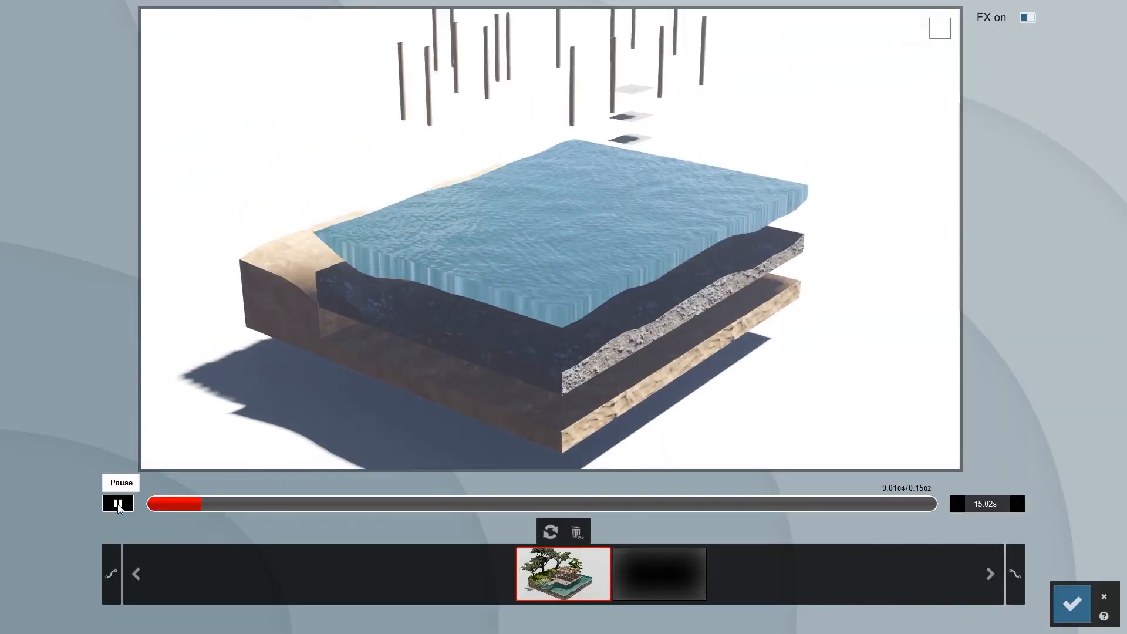
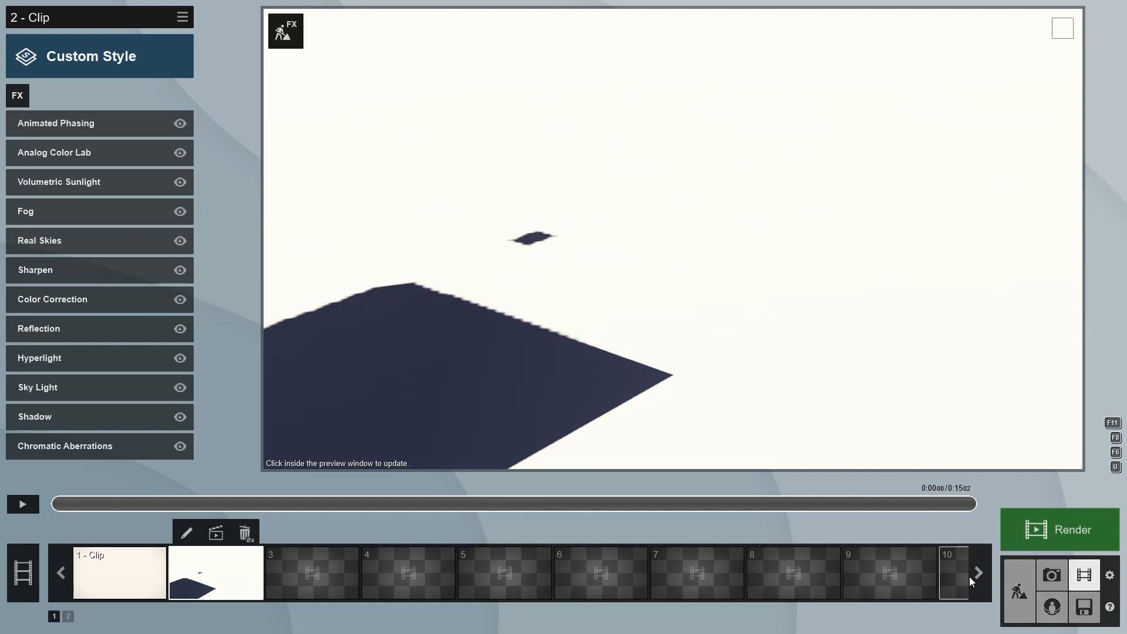
Return to build mode, select the separate concrete floor plate and assign it a different material from the material library
left_click(1013, 577)
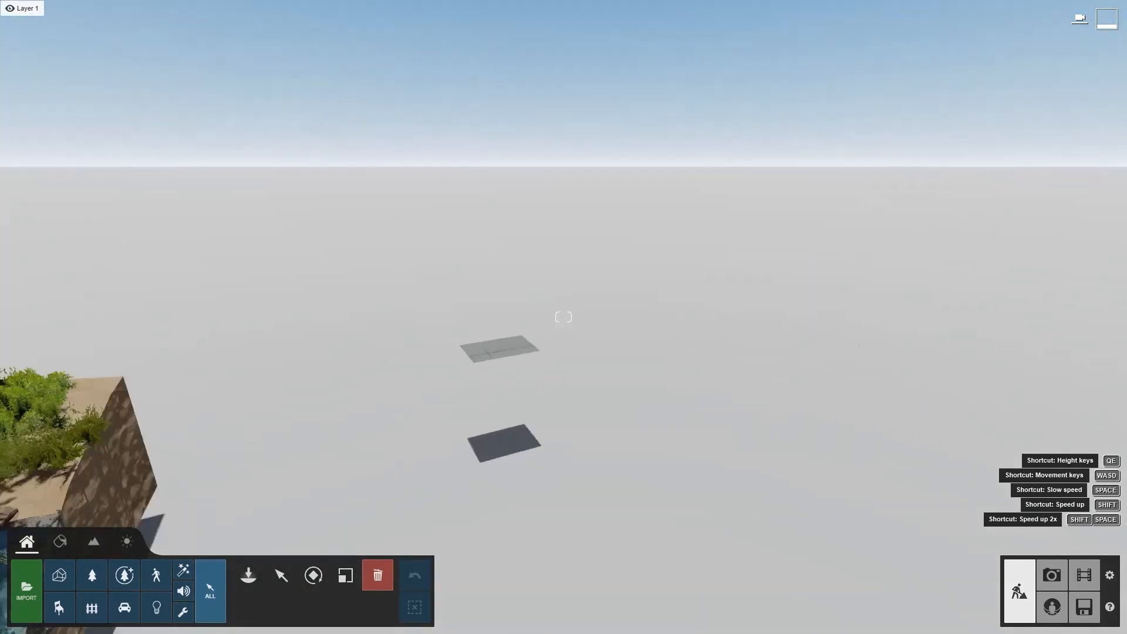
key("w")
right_click_drag(734, 434, 707, 441)
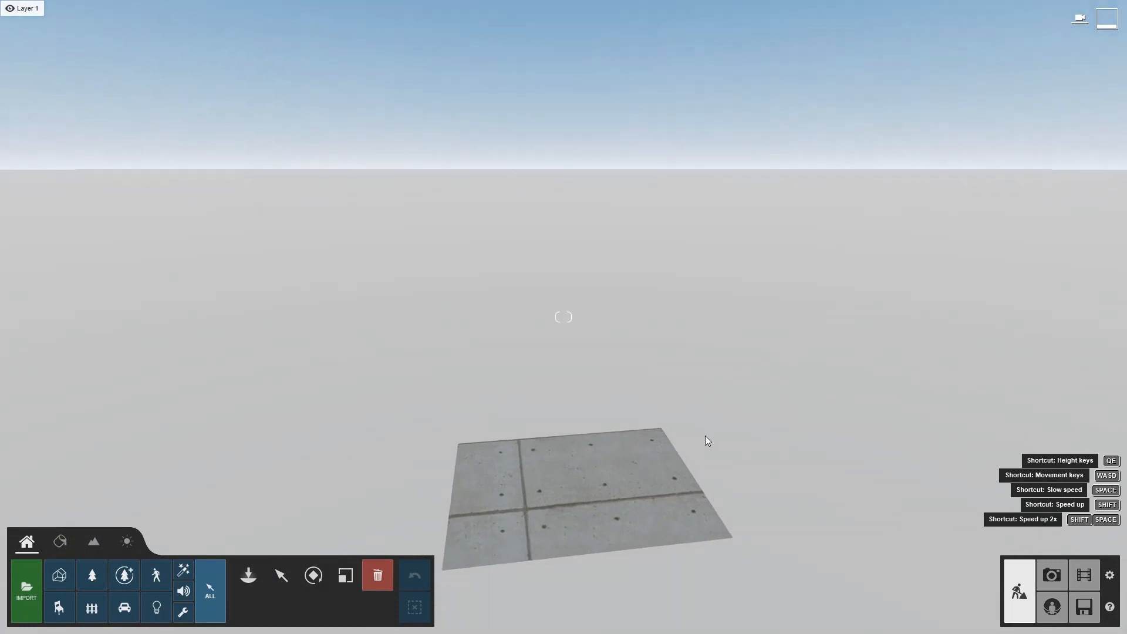
left_click(508, 490)
left_click(60, 541)
left_click(506, 469)
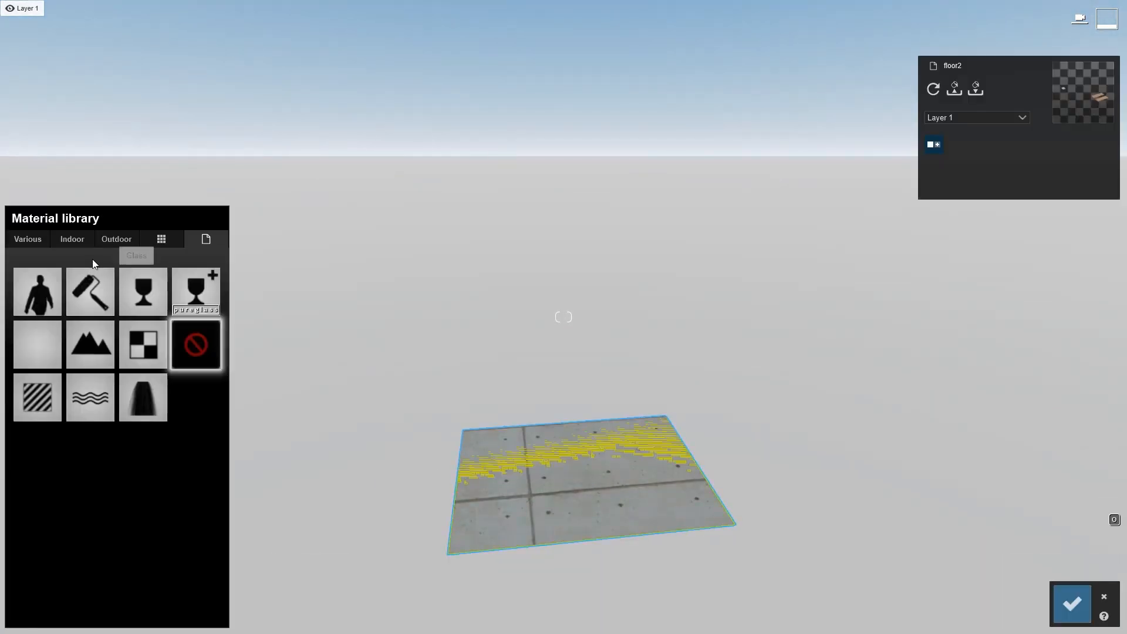
left_click(47, 341)
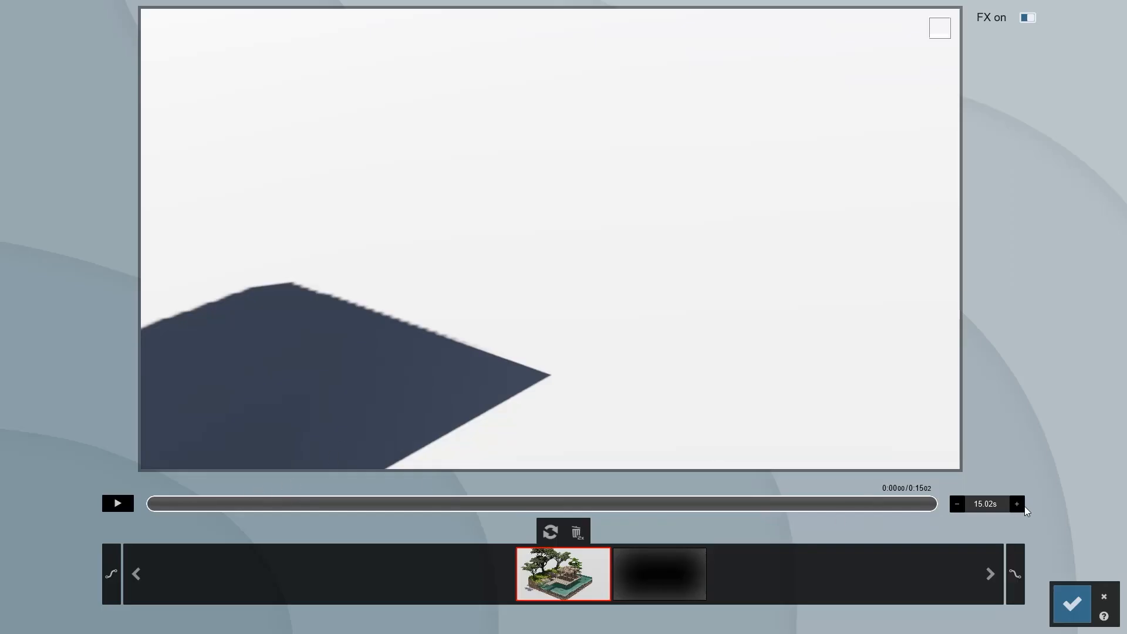
Set the movie clip's duration to 20 seconds and confirm
double_click(991, 505)
left_click(1066, 602)
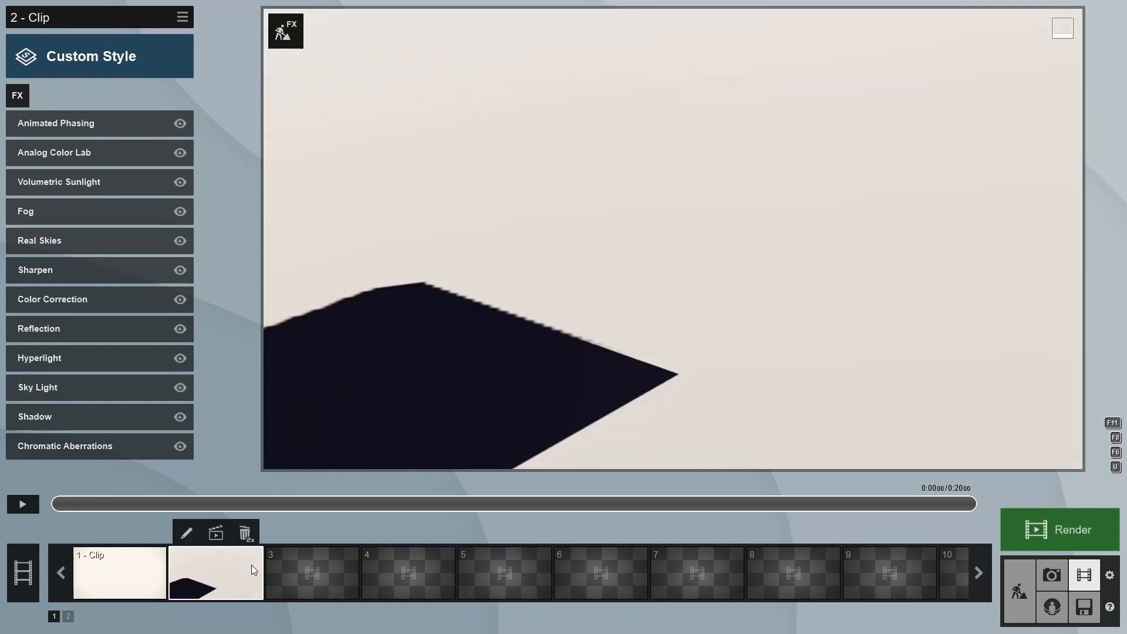
Reopen the clip's editor, confirm it unchanged, and play the 20-second preview
double_click(252, 565)
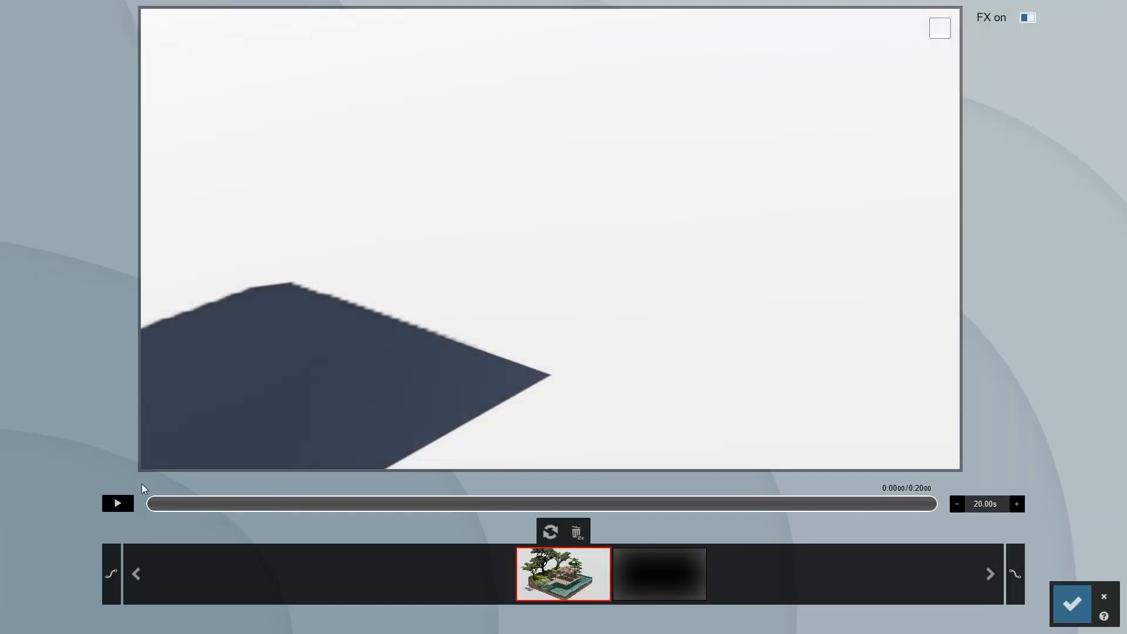
left_click(1066, 593)
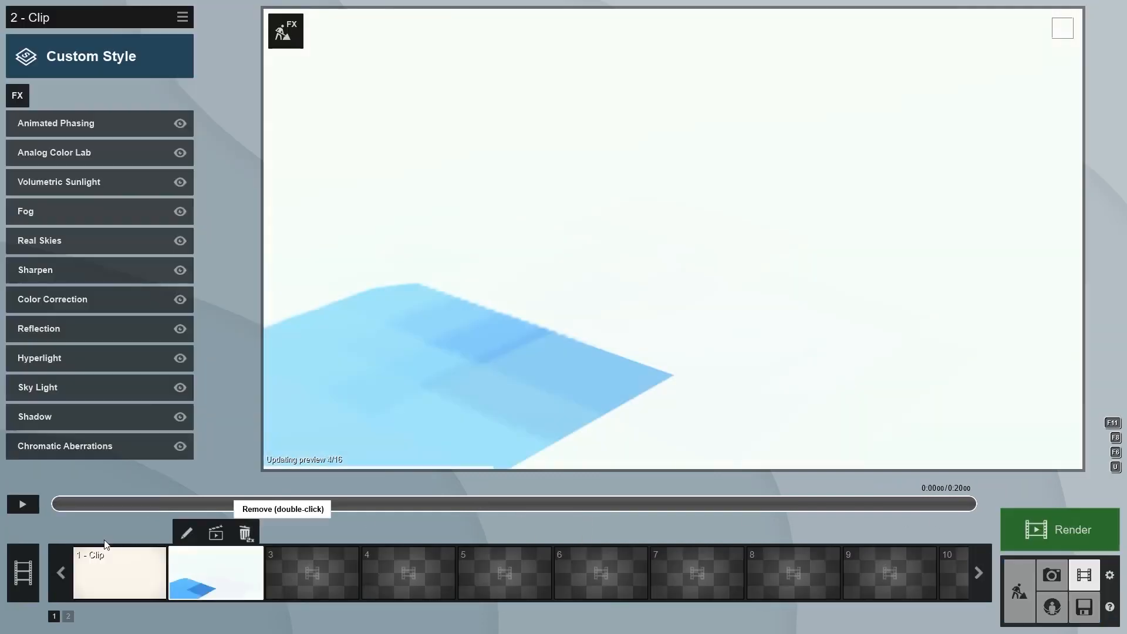
left_click(25, 504)
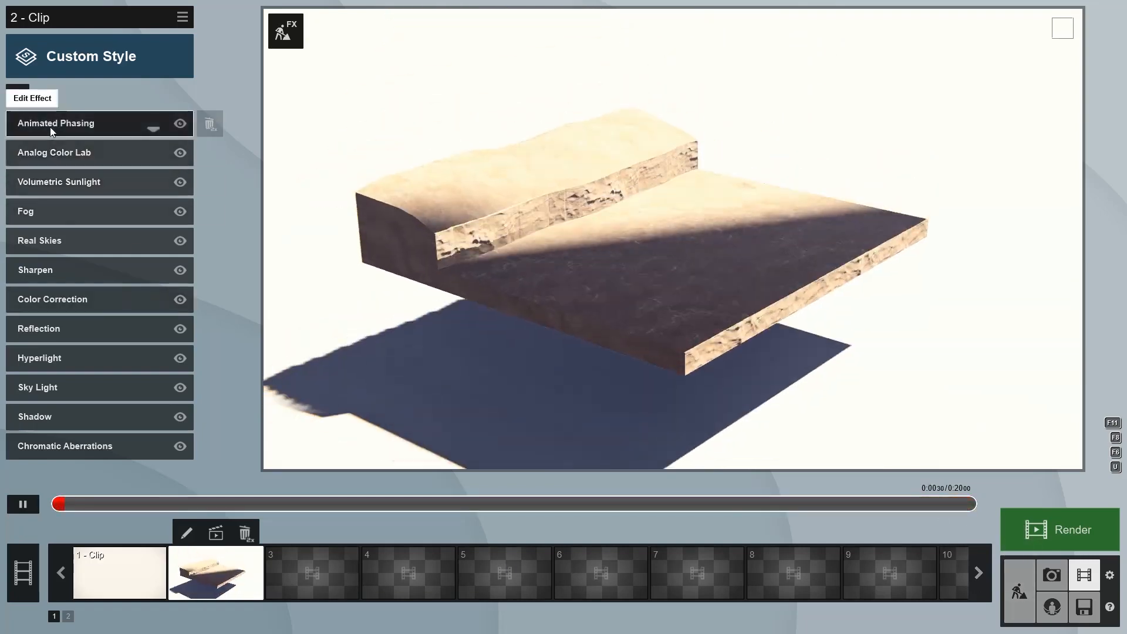
Open the Animated Phasing effect for editing and scrub its timeline to about 4 seconds
left_click(50, 127)
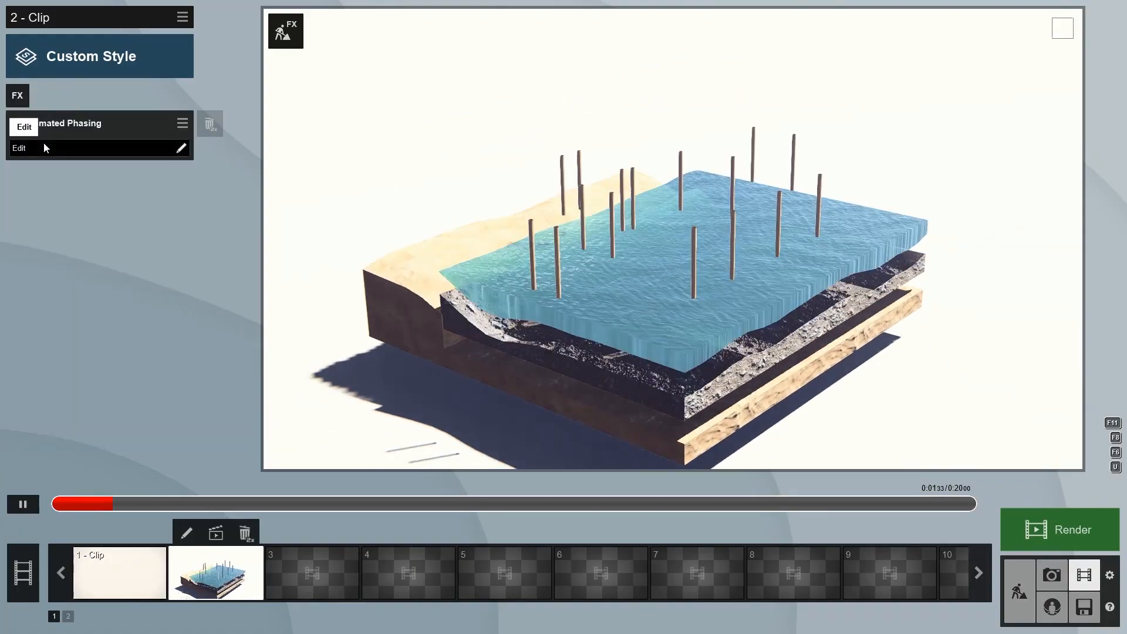
left_click(44, 143)
left_click_drag(124, 517, 219, 509)
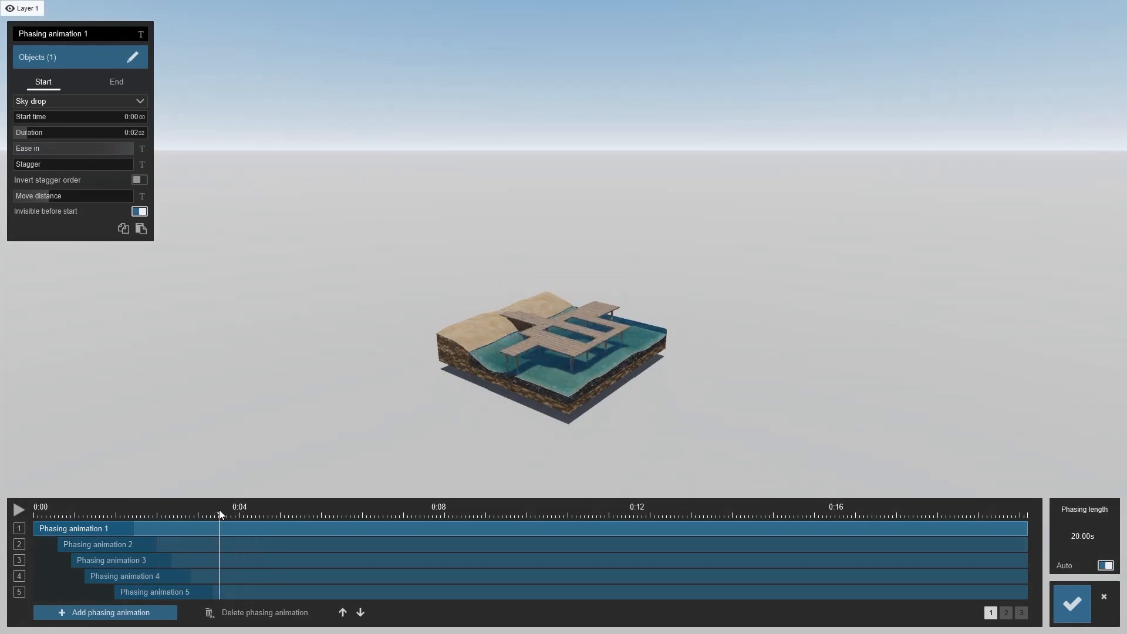
Inspect phasing animations 6 to 10 on the second timeline page, selecting each to check its start time
left_click(1007, 613)
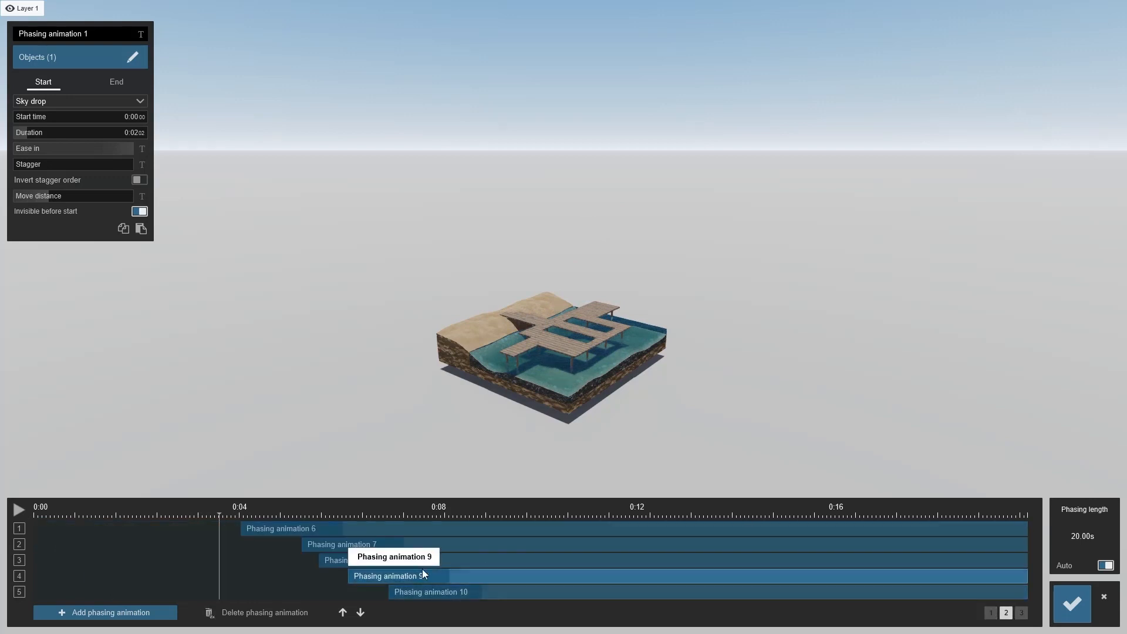
left_click(468, 528)
left_click(463, 544)
left_click(460, 560)
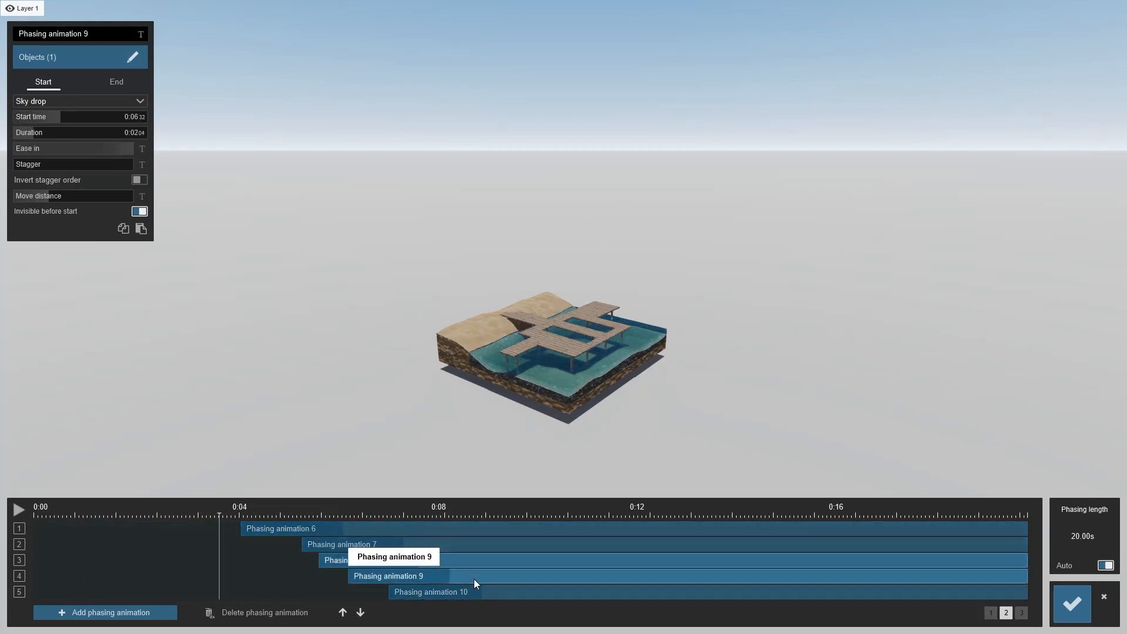
left_click(475, 578)
left_click(499, 589)
left_click(499, 576)
left_click(489, 560)
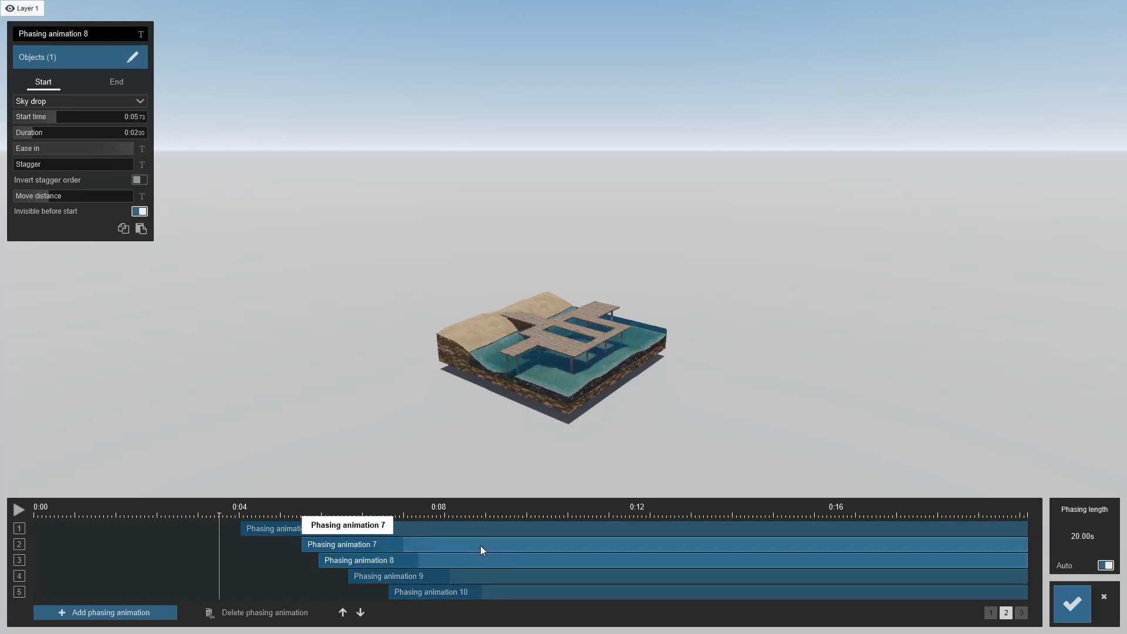
left_click(479, 545)
left_click(471, 528)
left_click(473, 543)
left_click(473, 561)
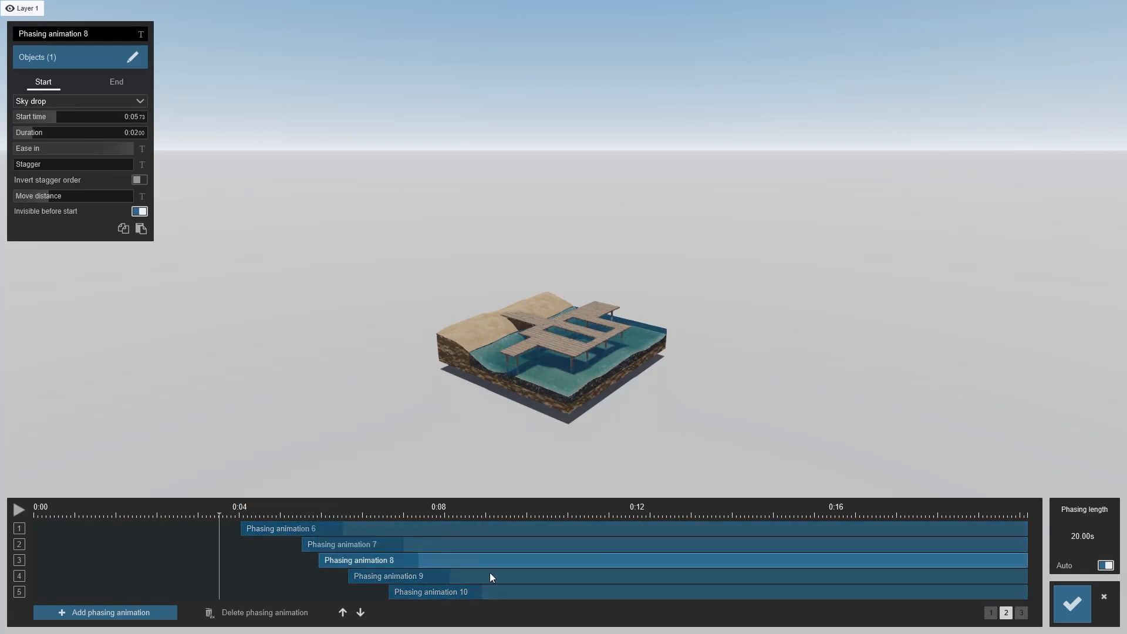
left_click(489, 575)
left_click(511, 592)
Shift phasing animations 6 to 10 earlier on the timeline, scrubbing after each move to check the drops
left_click_drag(282, 531, 288, 543)
left_click_drag(221, 512, 261, 509)
left_click_drag(320, 558, 285, 561)
left_click_drag(274, 514, 315, 519)
left_click_drag(376, 577, 344, 577)
left_click_drag(314, 516, 357, 517)
left_click_drag(422, 590, 394, 592)
left_click_drag(360, 512, 466, 517)
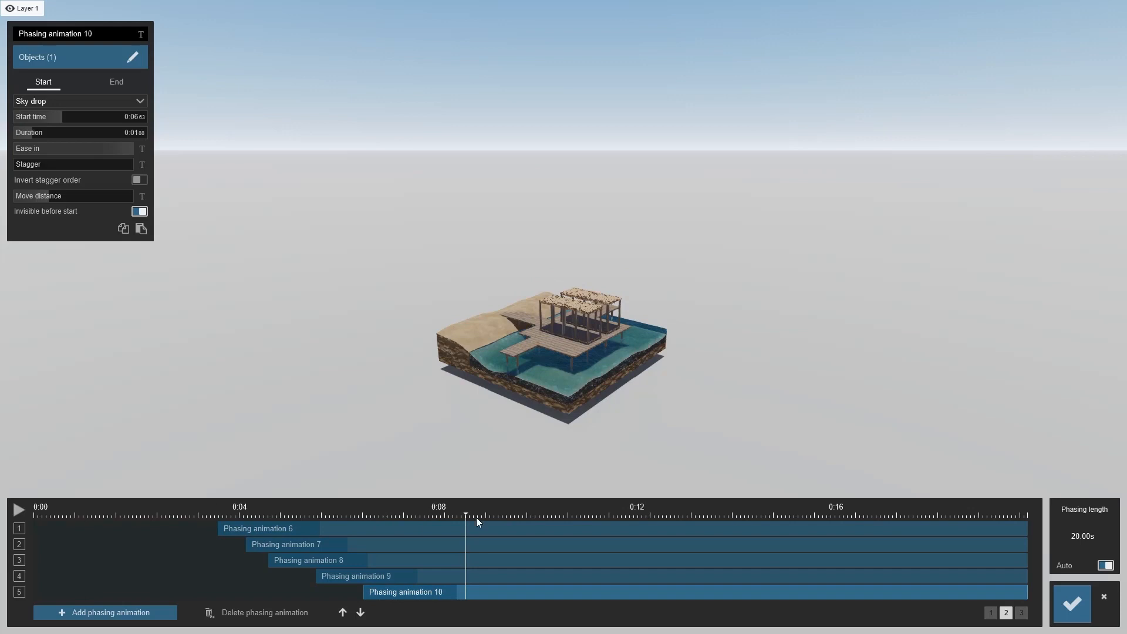
On the third timeline page, move phasing animations 11, 14 and 15 to start at about 8 seconds
left_click(1021, 613)
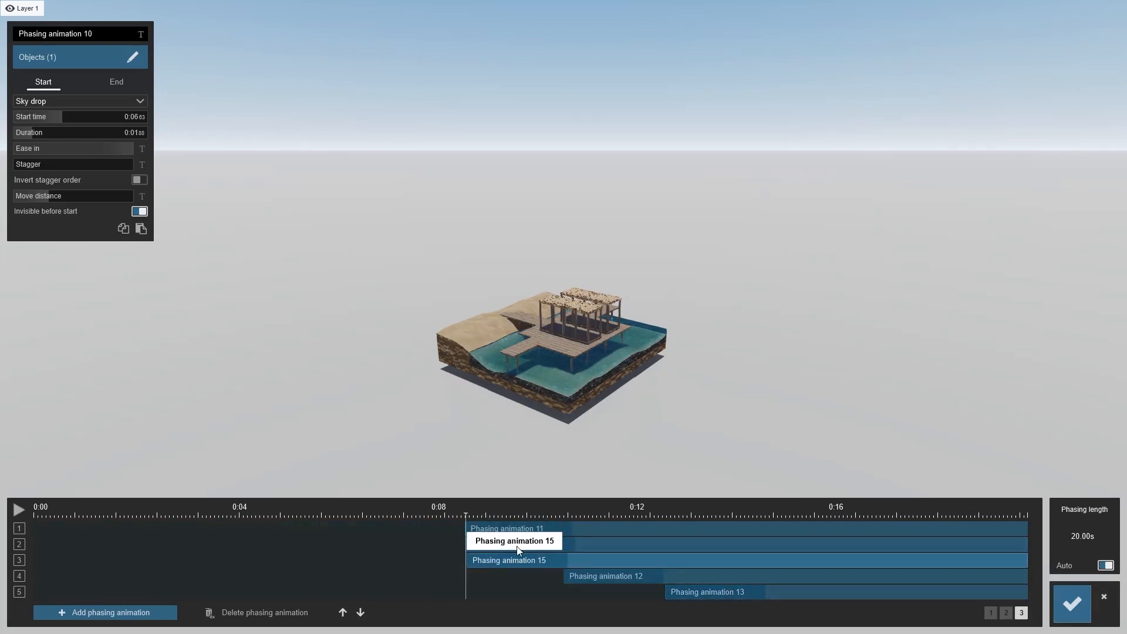
left_click(473, 513)
left_click_drag(473, 511, 469, 546)
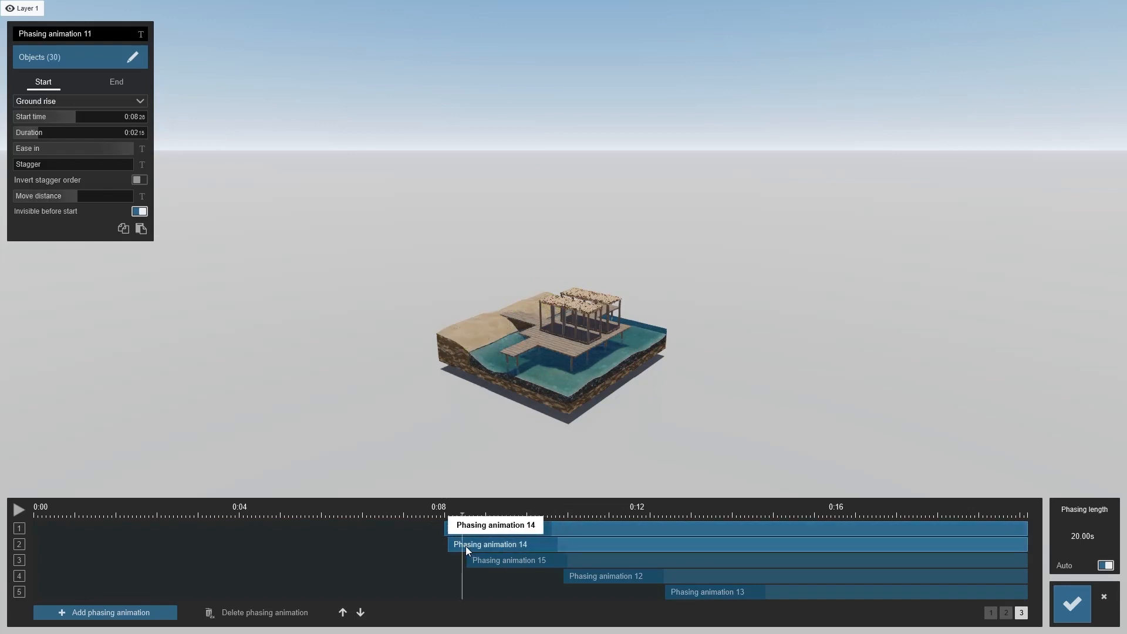
left_click(468, 547)
left_click(466, 562)
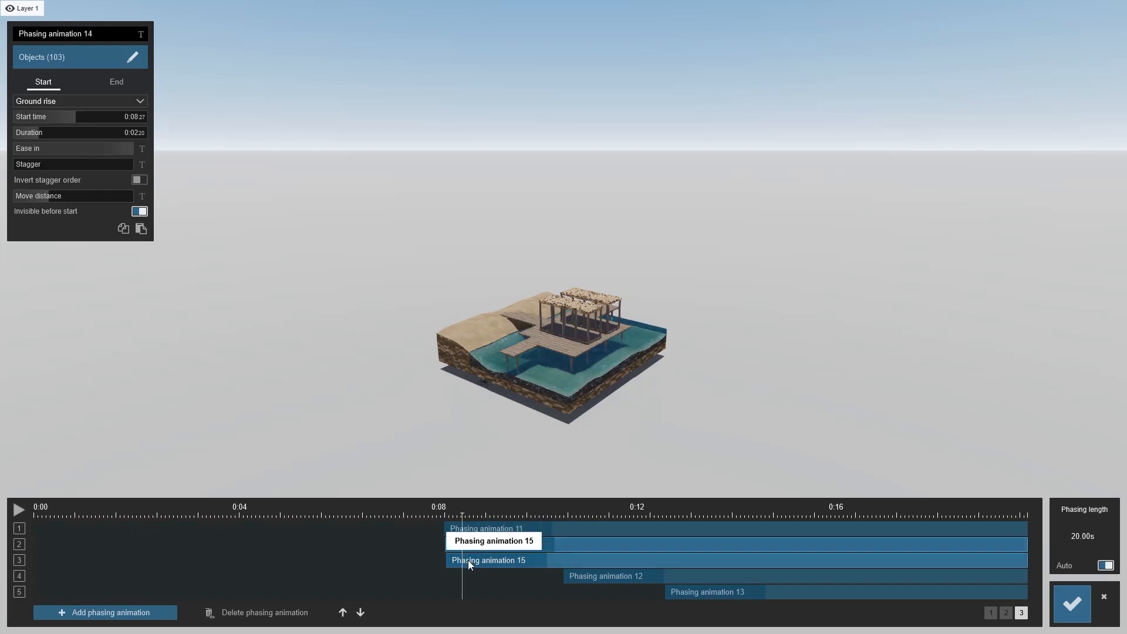
left_click_drag(449, 513, 936, 526)
left_click(589, 577)
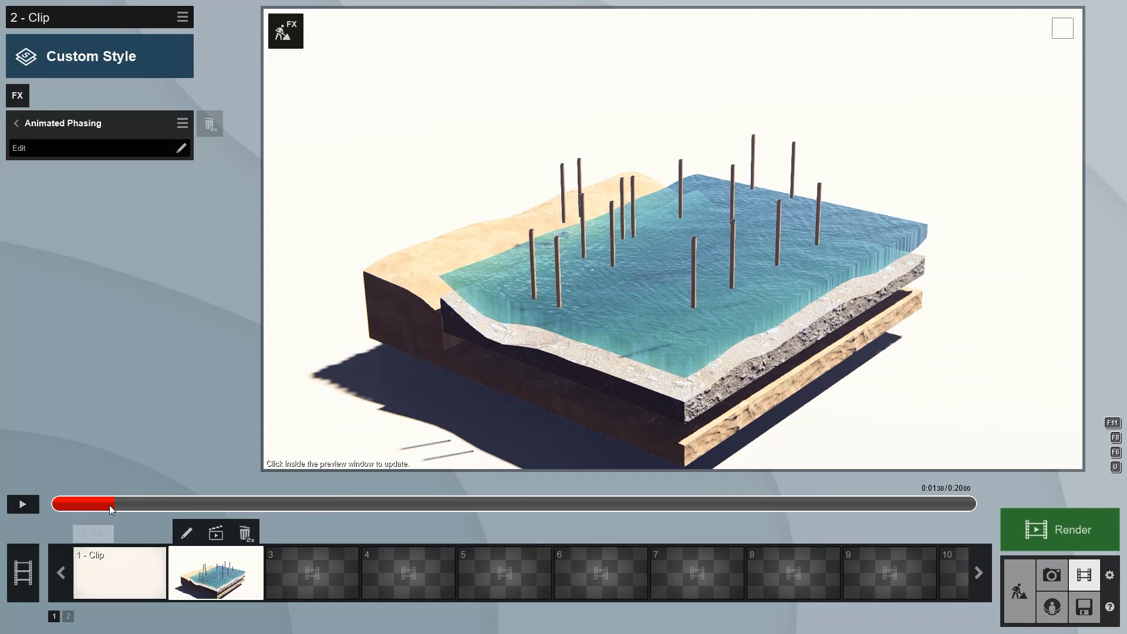
Play the clip preview and scrub through its timeline to review the sequence
left_click(21, 505)
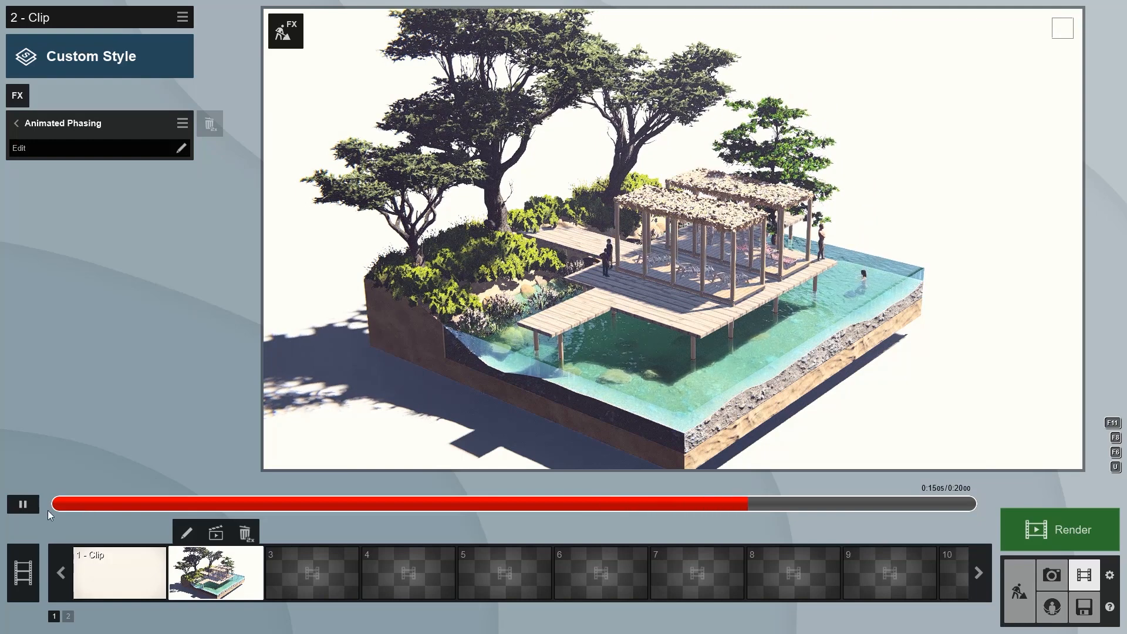
left_click(18, 509)
left_click_drag(70, 507, 960, 480)
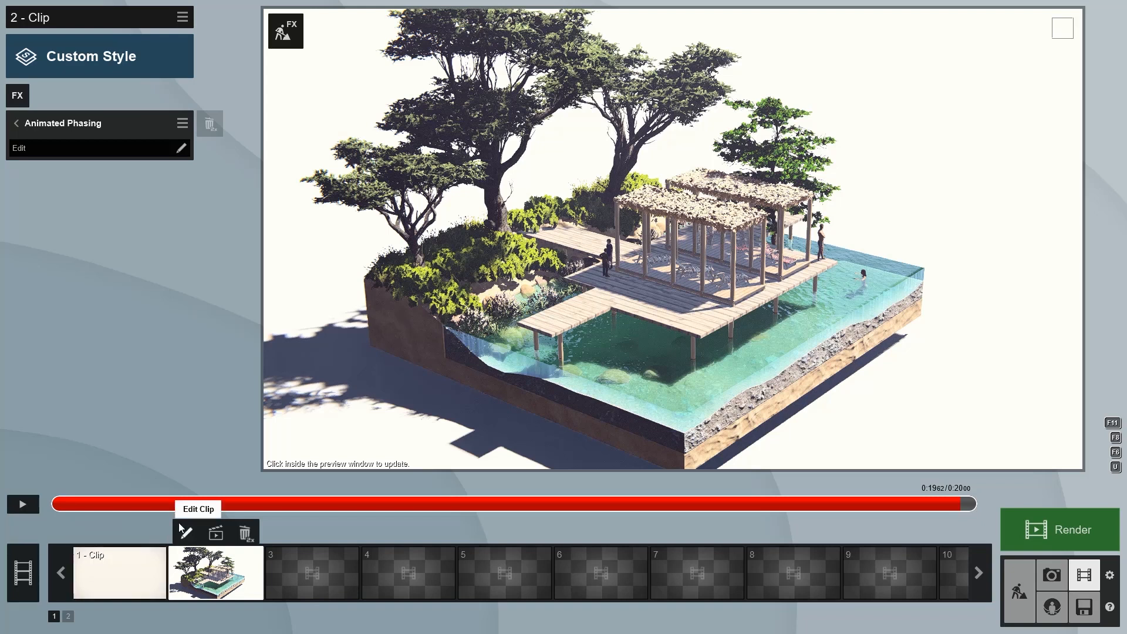
left_click_drag(158, 503, 922, 464)
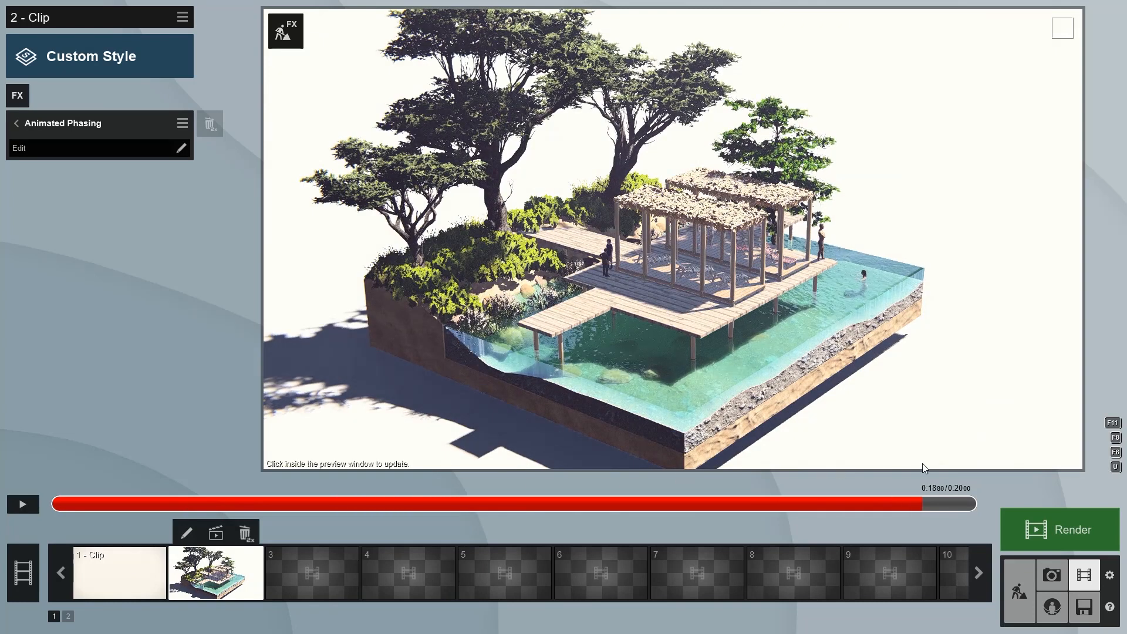